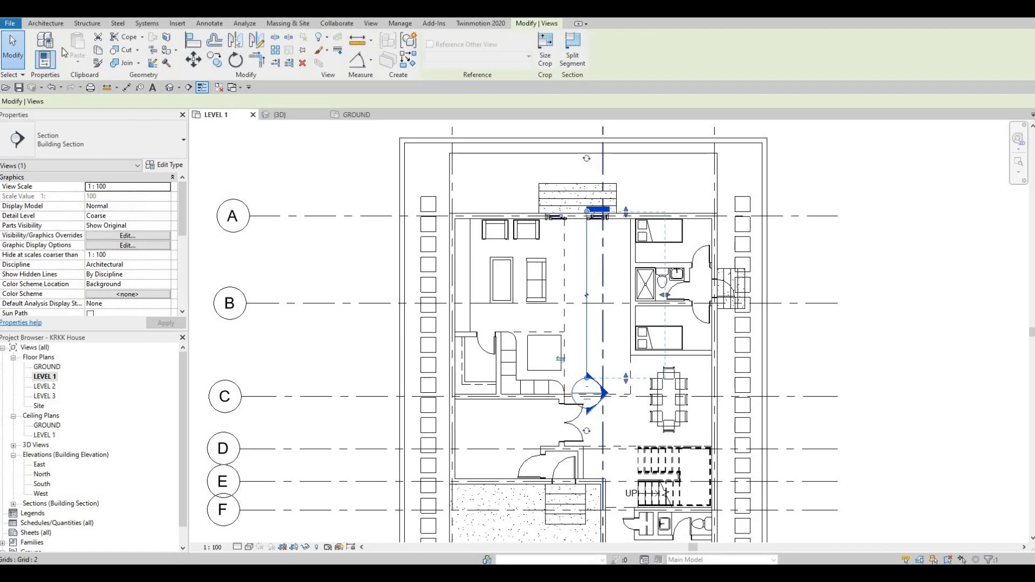
Start a new in-place model in the Generic Models category, keeping the default name.
left_click(46, 23)
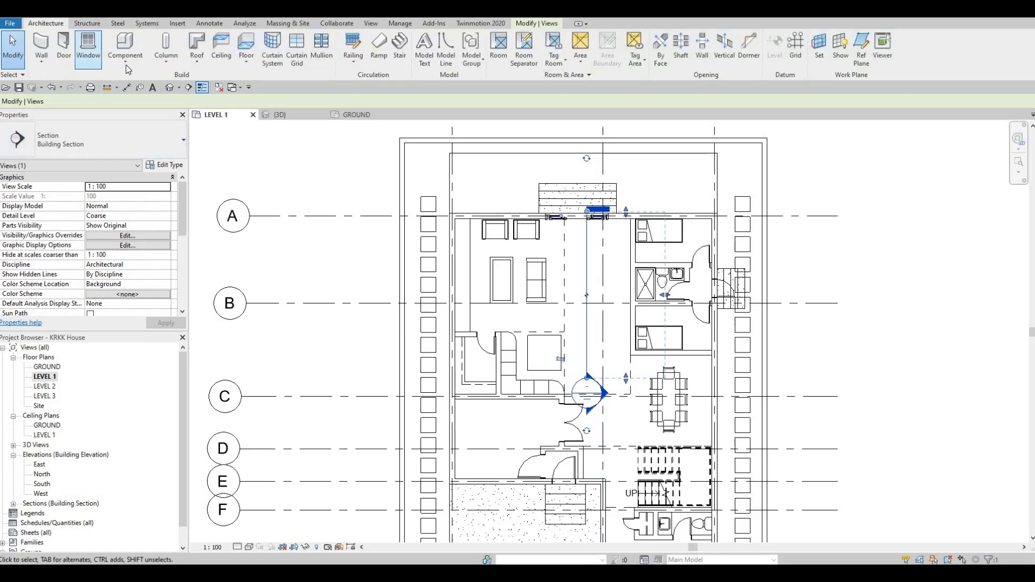
left_click(125, 60)
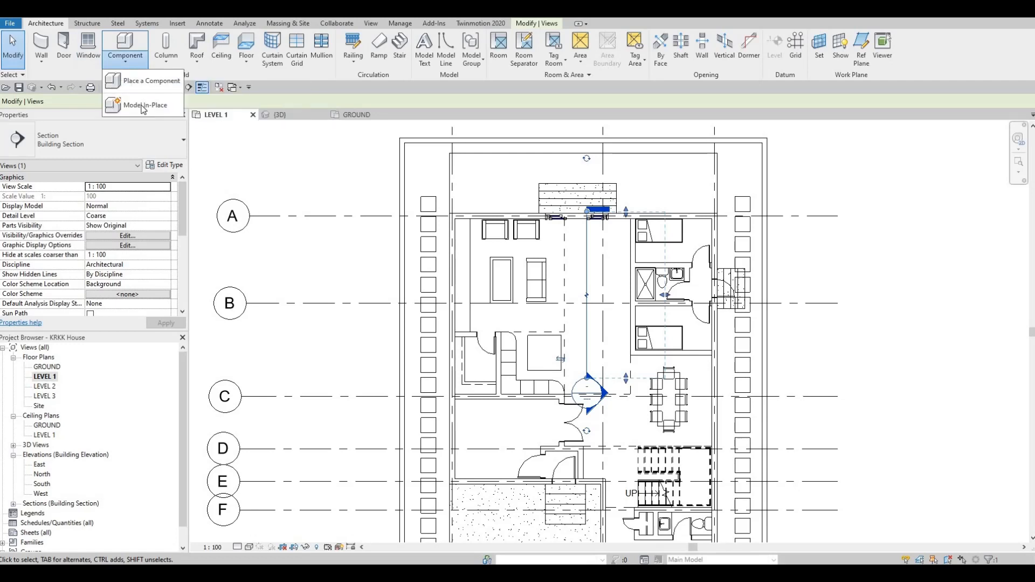
left_click(143, 104)
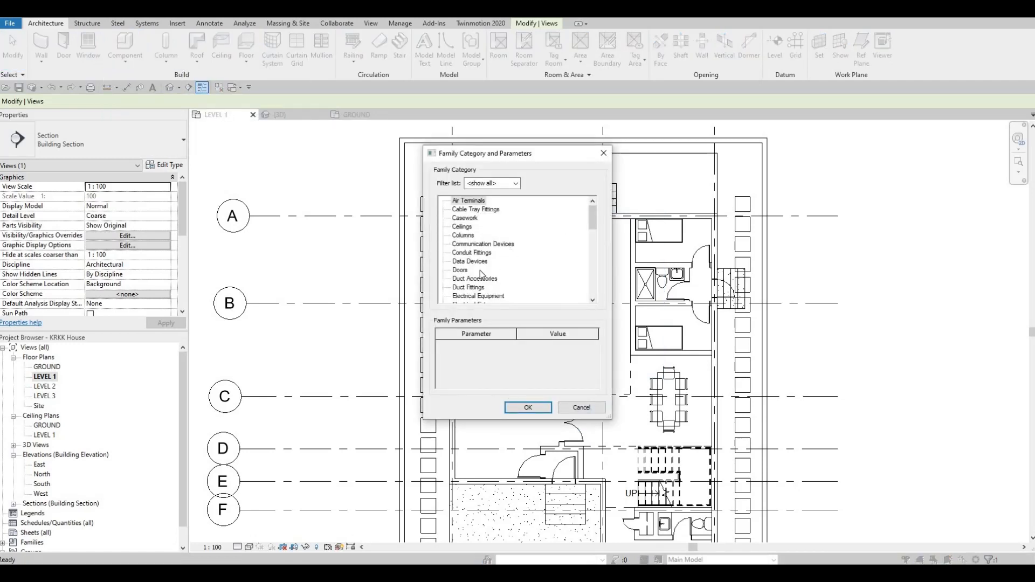
scroll(482, 274, "down", 2)
scroll(480, 274, "down", 2)
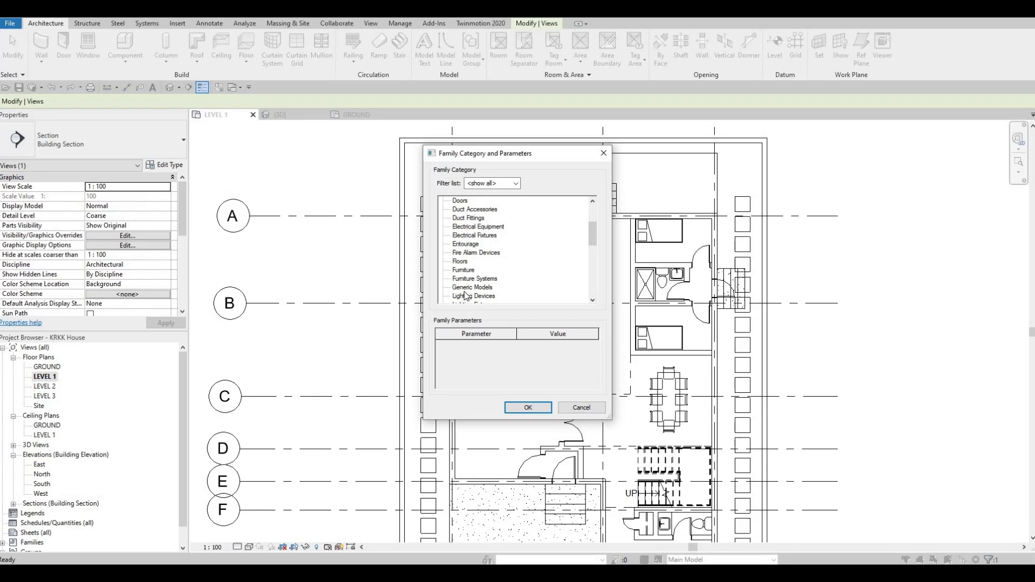
left_click(472, 288)
left_click(521, 413)
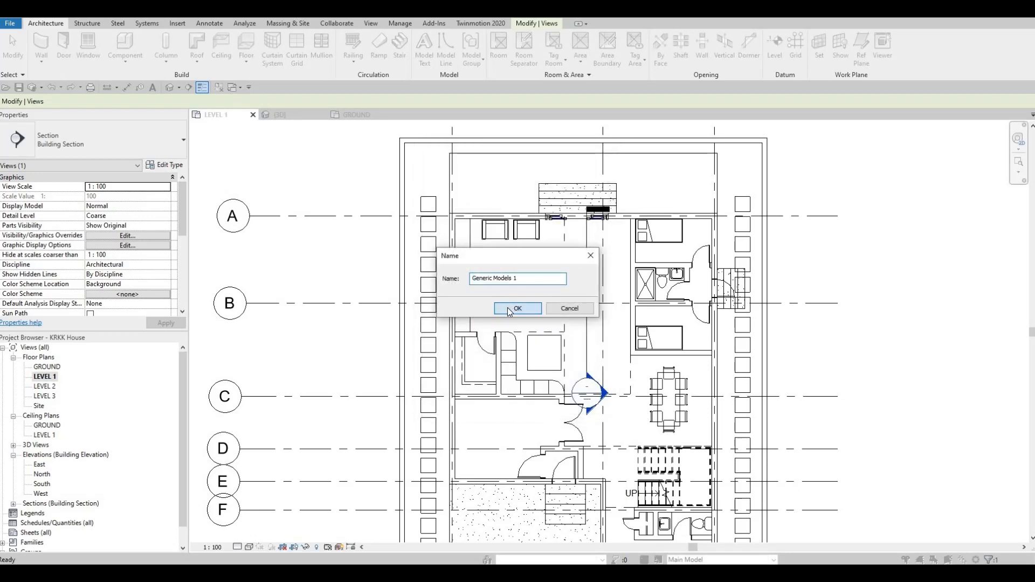
left_click(508, 309)
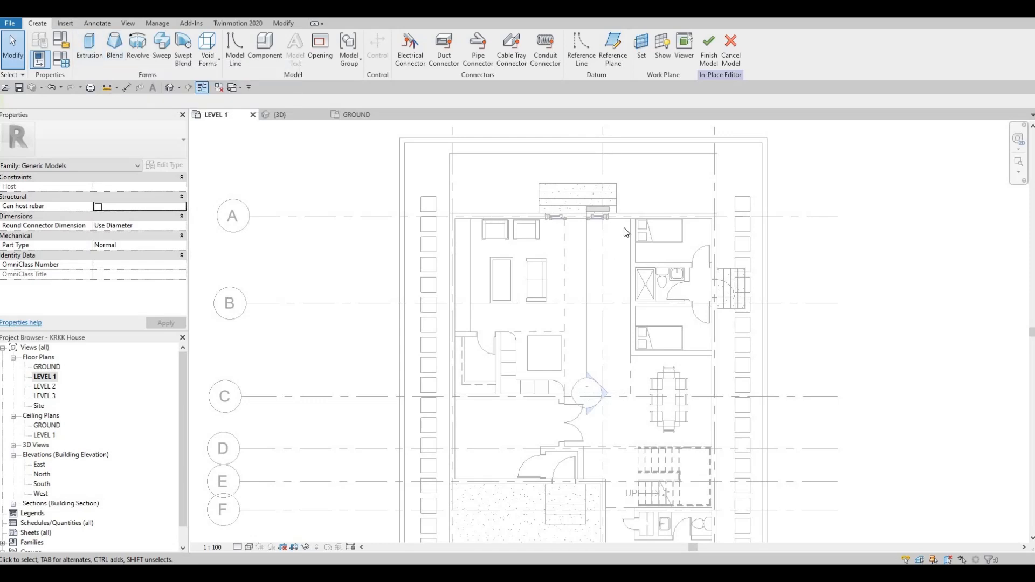
Start a solid extrusion and set its extrusion end to 900.
scroll(620, 233, "up", 1)
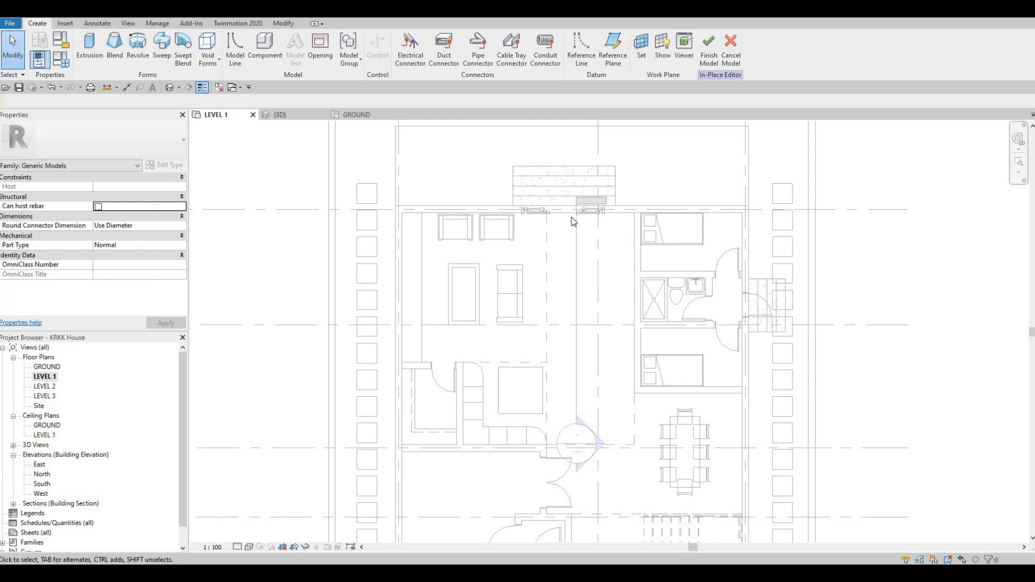
left_click(88, 46)
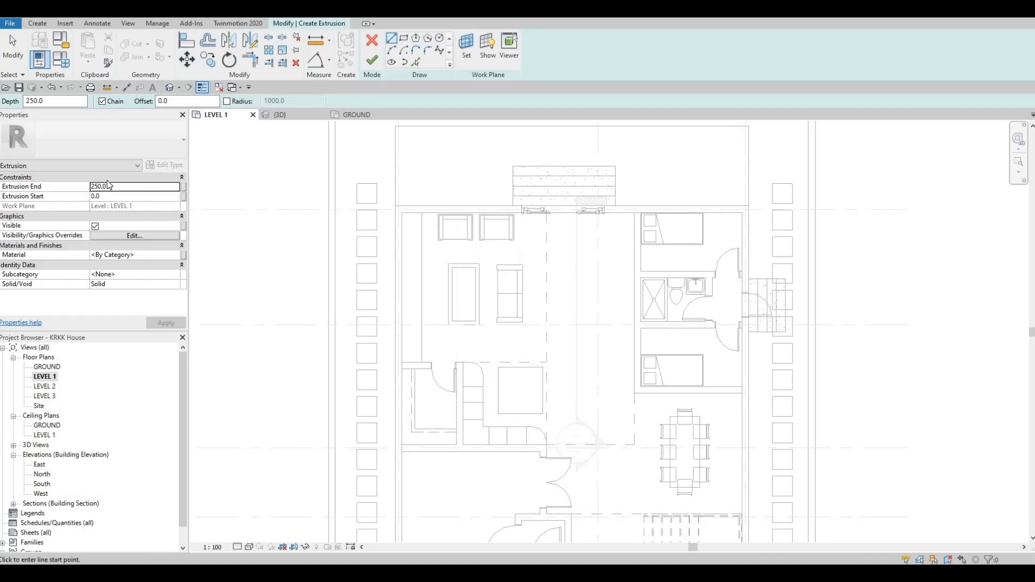
left_click(125, 187)
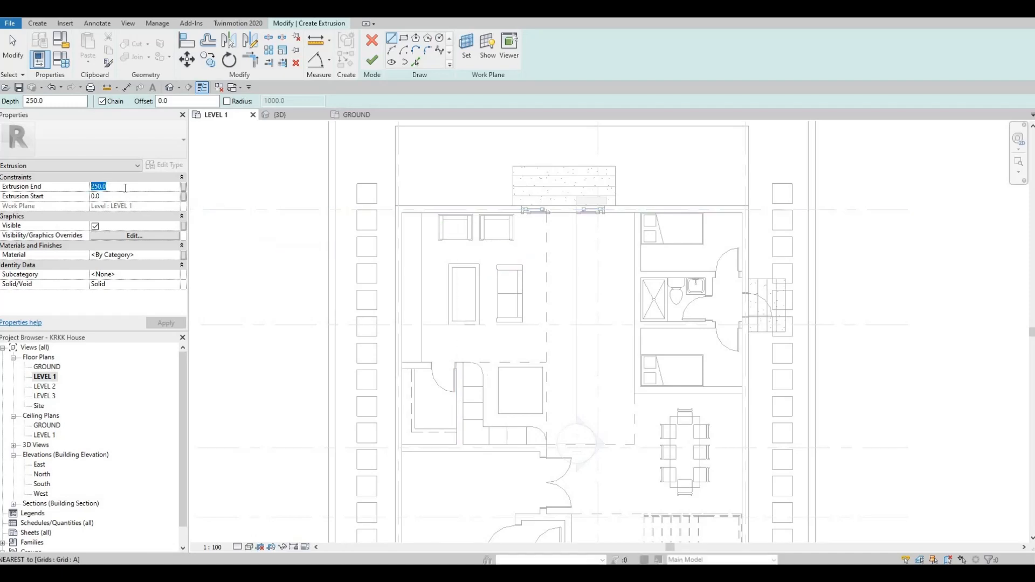
type("900")
Sketch a rectangle about 800 mm wide and 4100 mm long against the wall beside the bedroom.
left_click(404, 39)
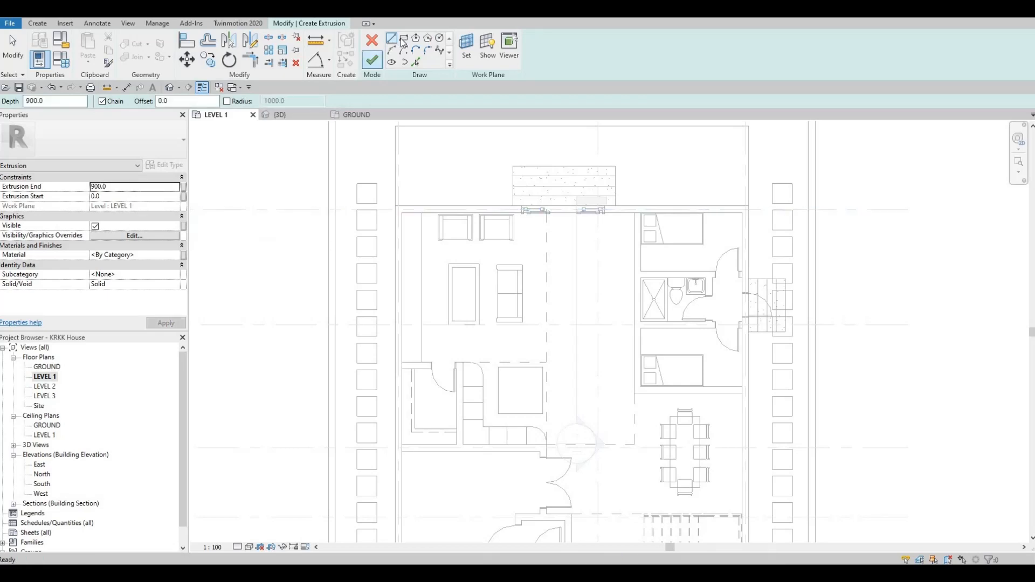
left_click(634, 214)
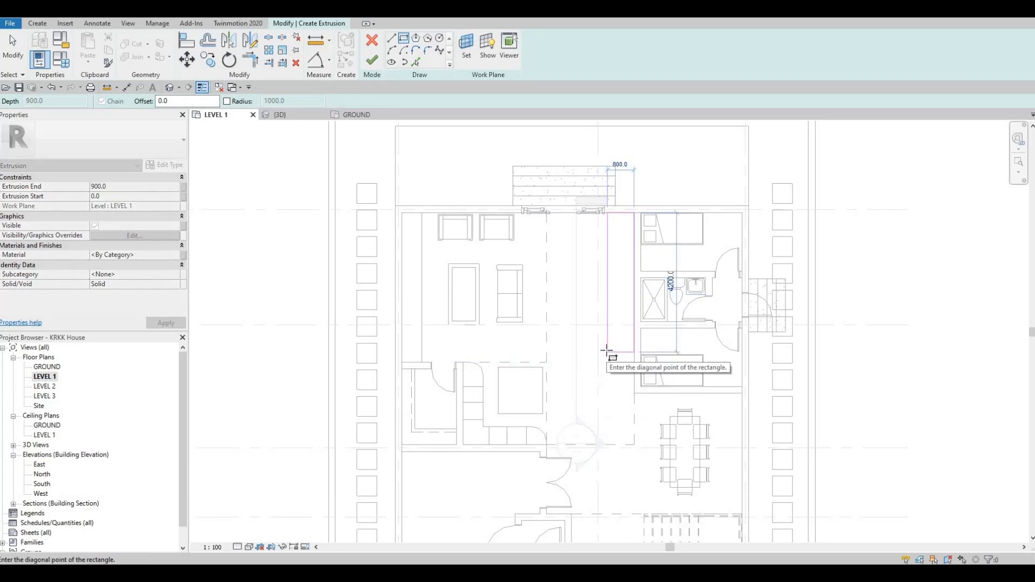
left_click(607, 349)
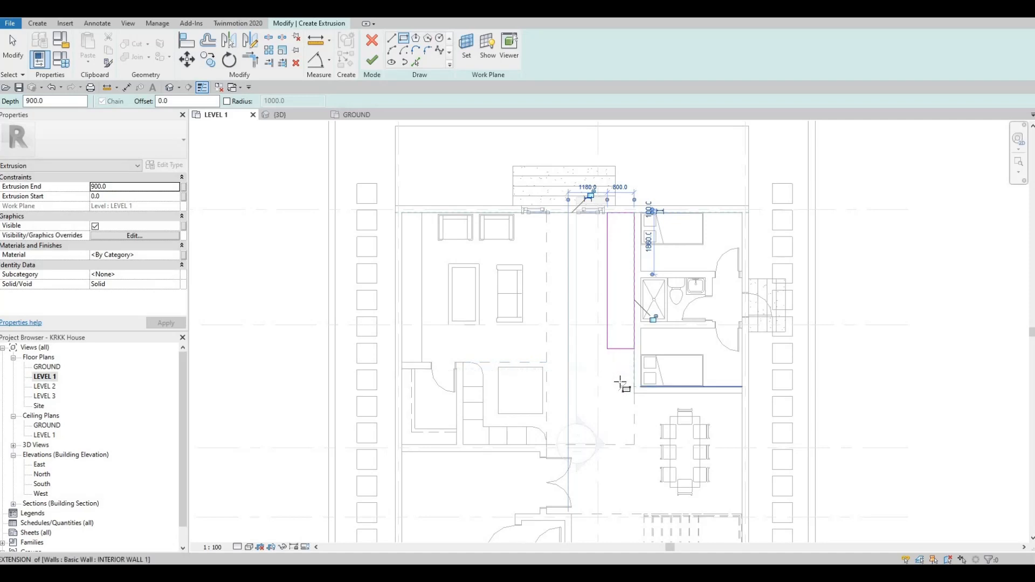
key("Escape")
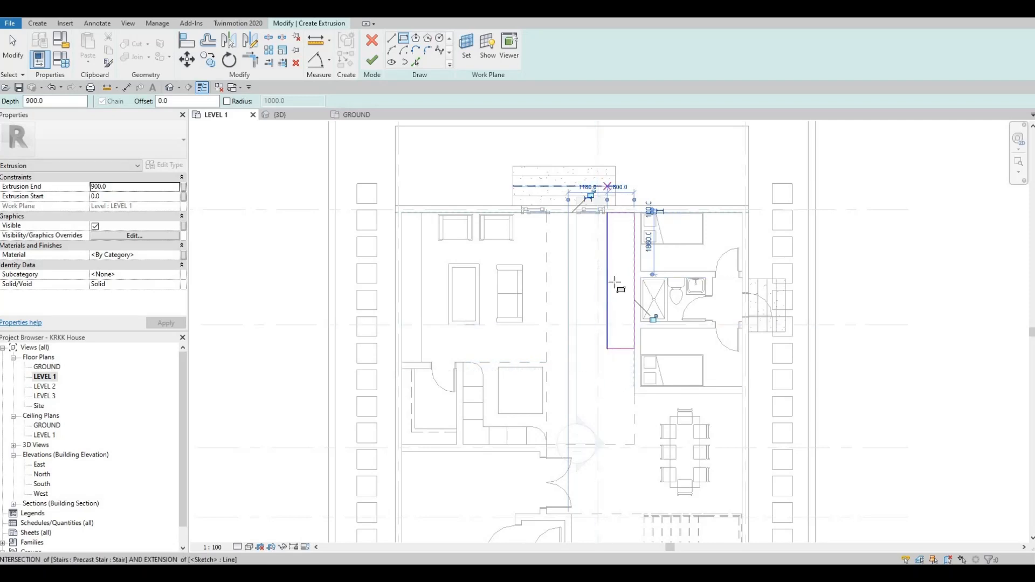
Set the rectangle's width to 600 mm.
scroll(603, 316, "up", 5)
left_click(597, 320)
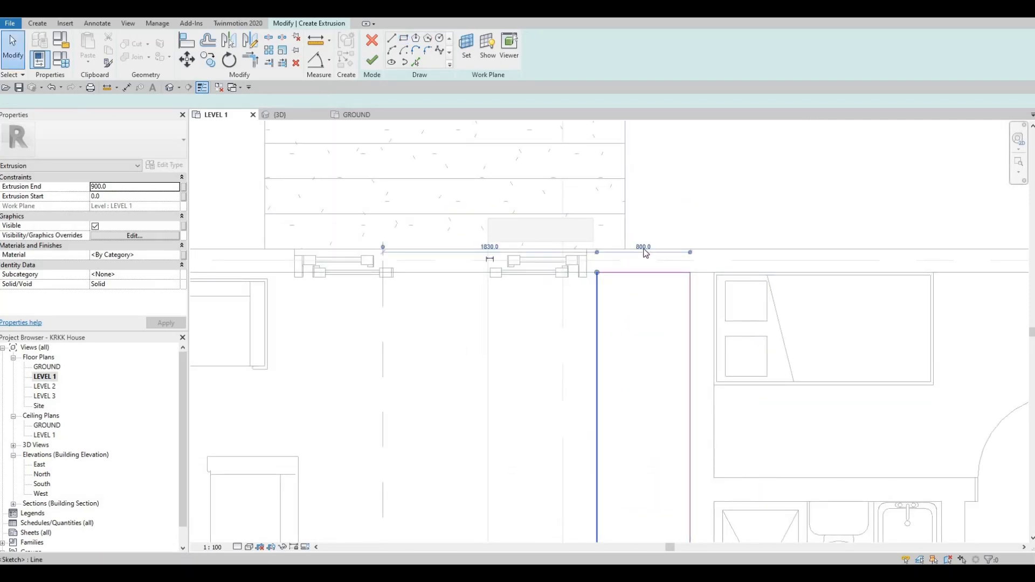
left_click(643, 247)
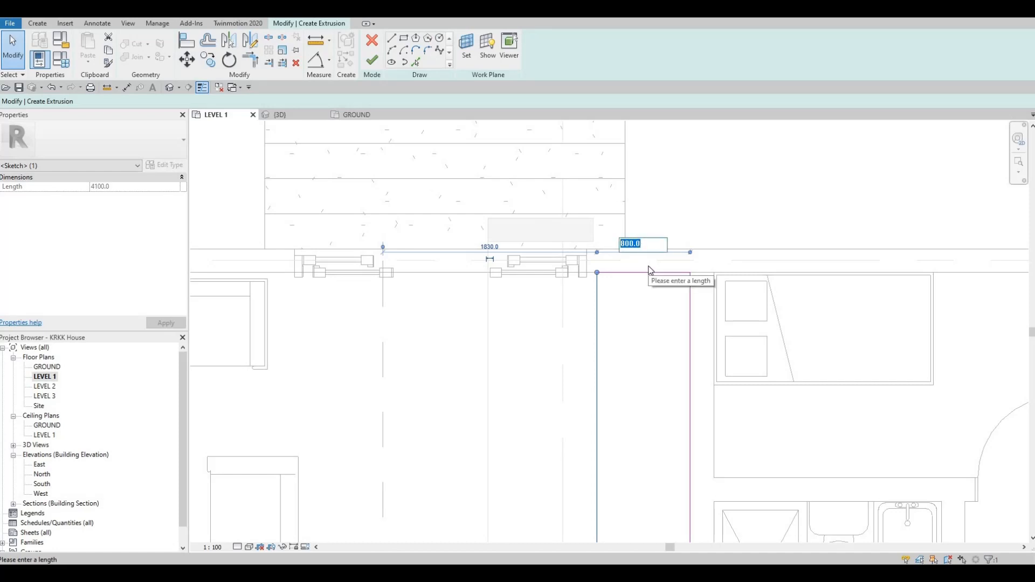
type("600")
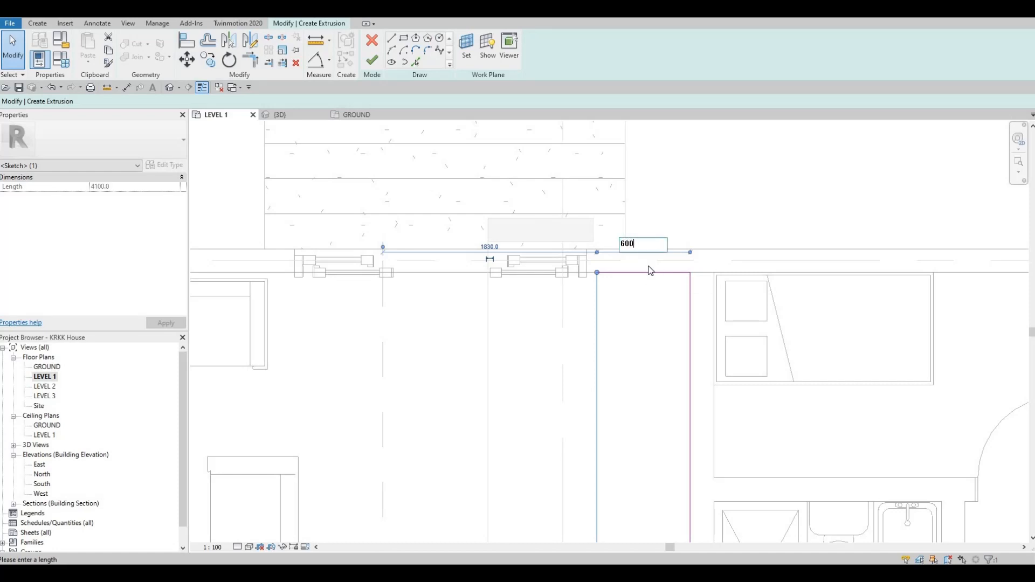
key("Return")
left_click(562, 174)
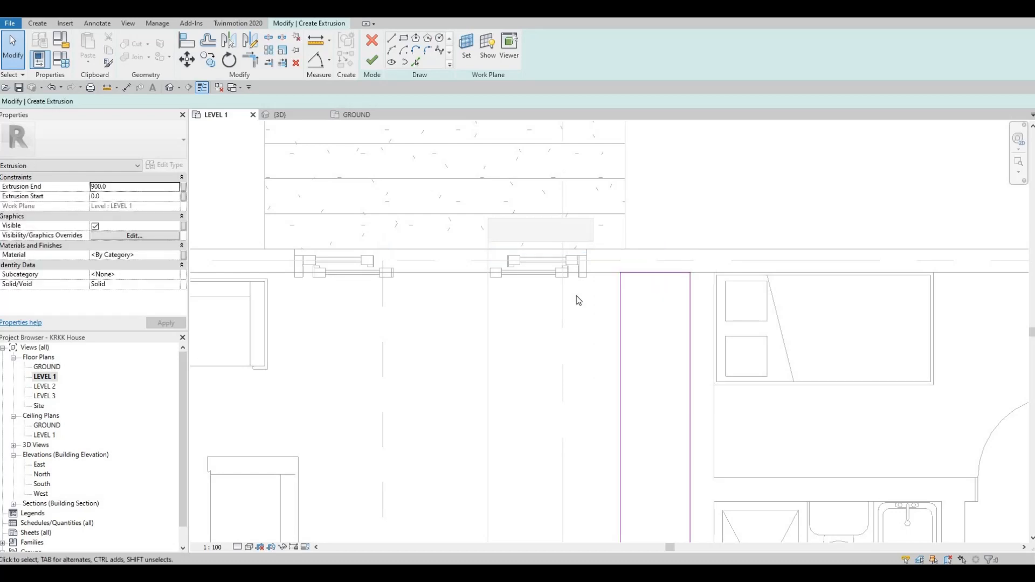
middle_click_drag(642, 287, 563, 180)
right_click(562, 179)
left_click(593, 187)
scroll(453, 502, "down", 1)
middle_click_drag(444, 520, 557, 399)
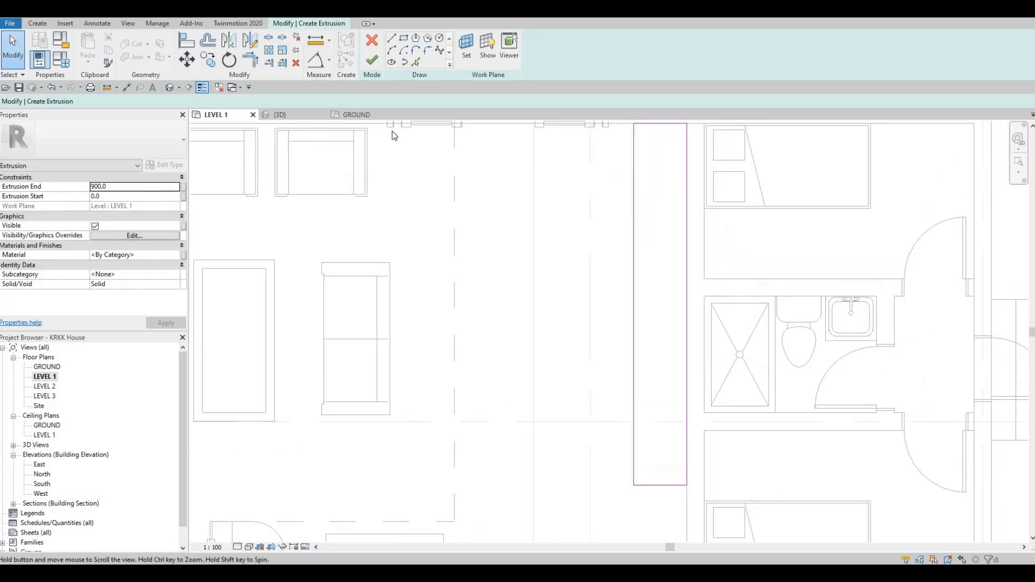
middle_click_drag(393, 135, 392, 136)
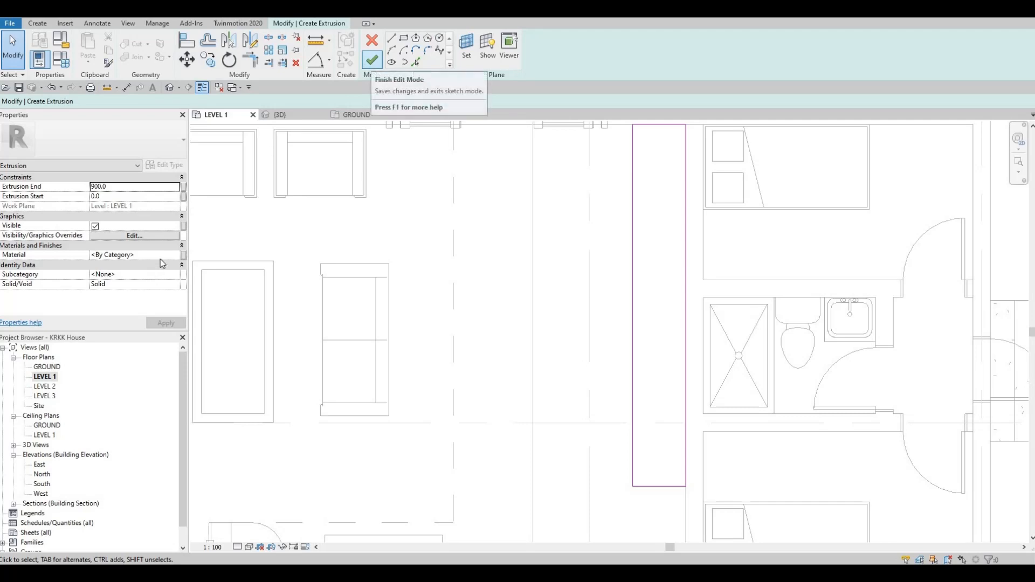
Assign the Kerto S LVL wood material to the extrusion.
left_click(176, 255)
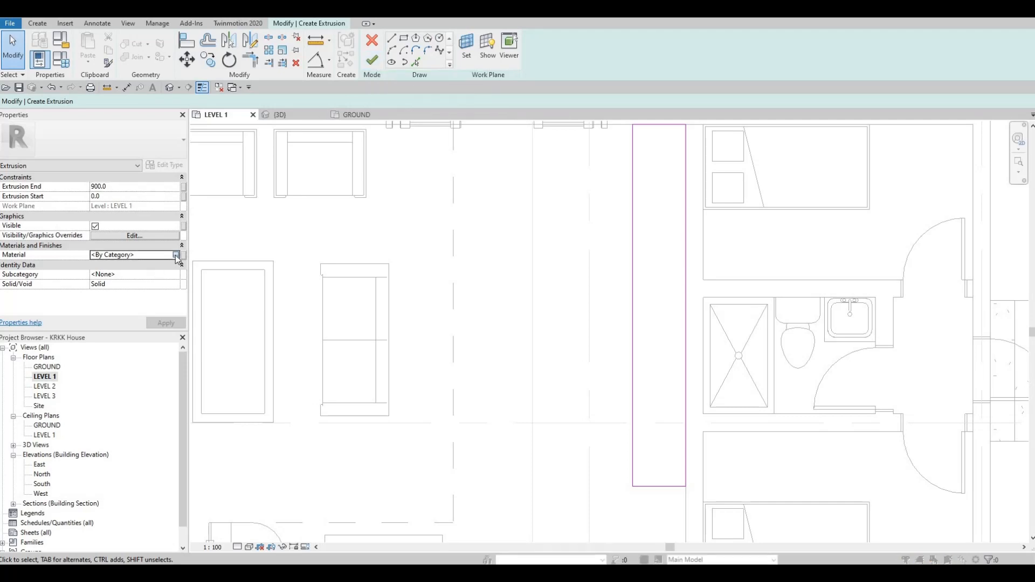
left_click(177, 254)
left_click(428, 379)
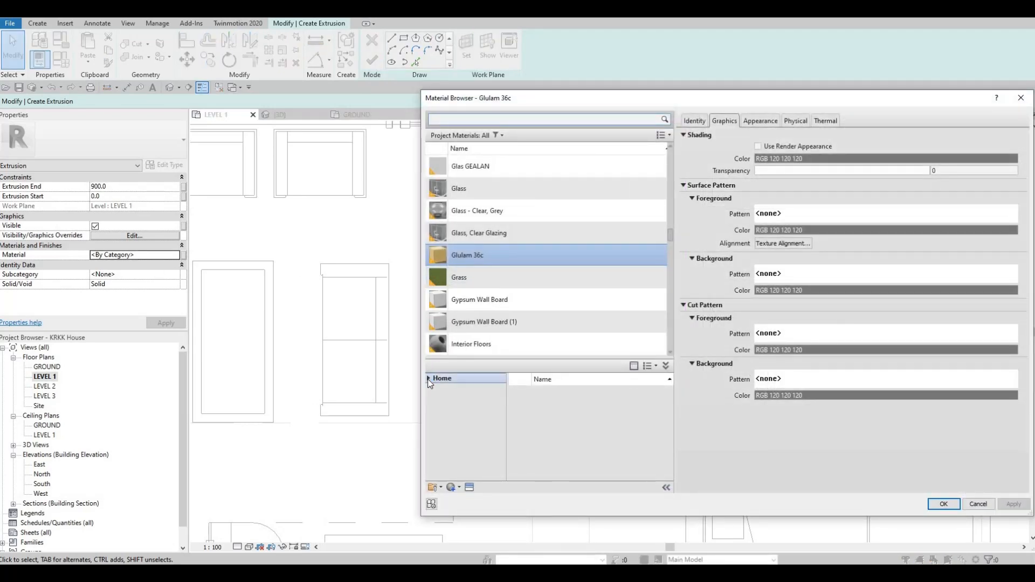
left_click(438, 389)
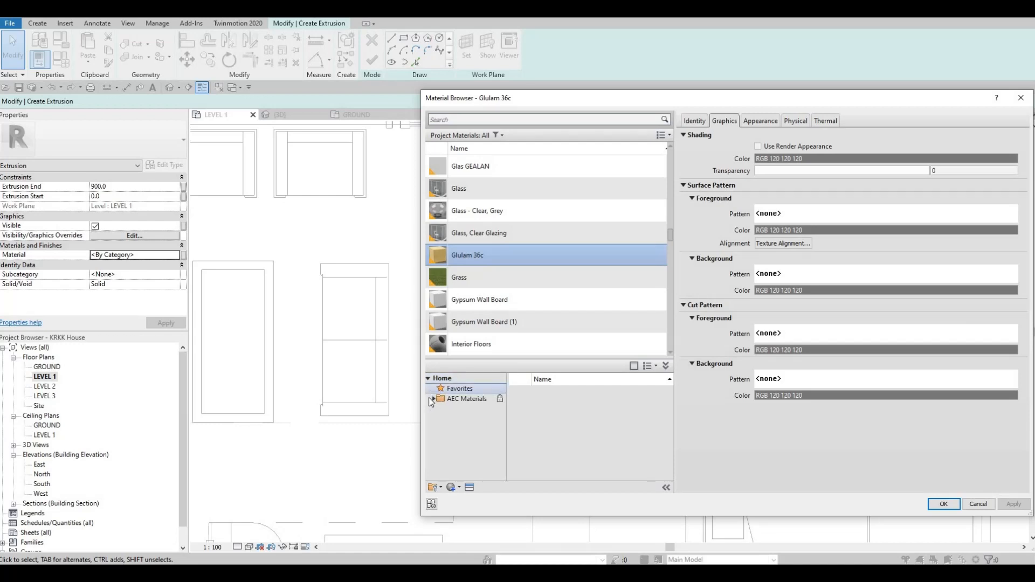
left_click(432, 399)
left_click(431, 399)
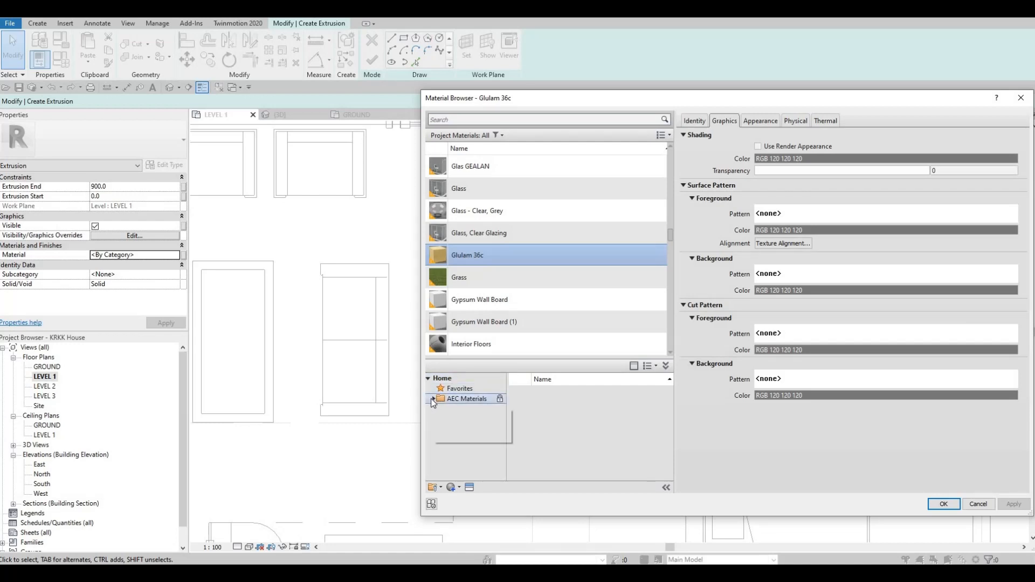
scroll(458, 463, "down", 5)
left_click(460, 471)
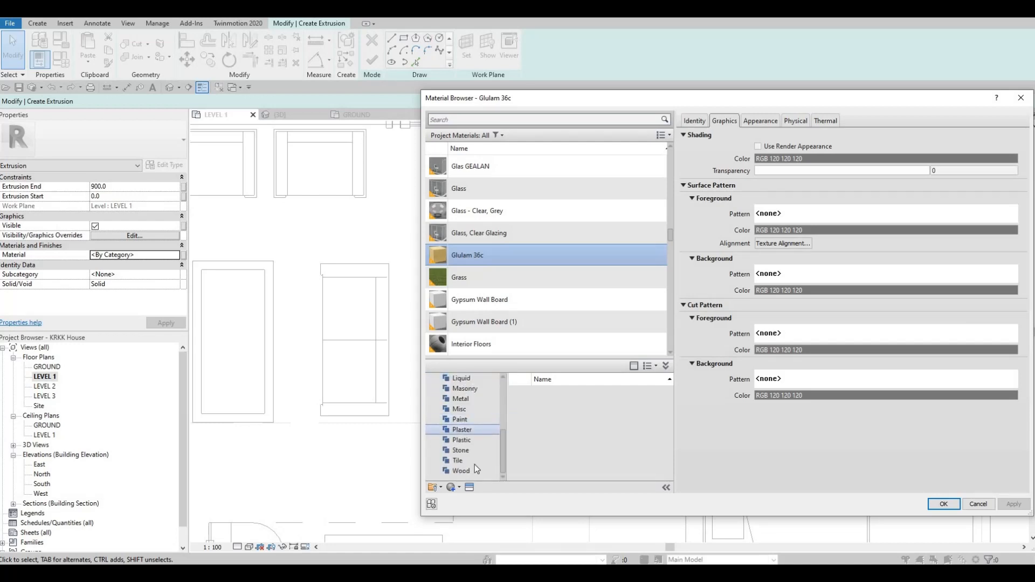
scroll(611, 436, "down", 5)
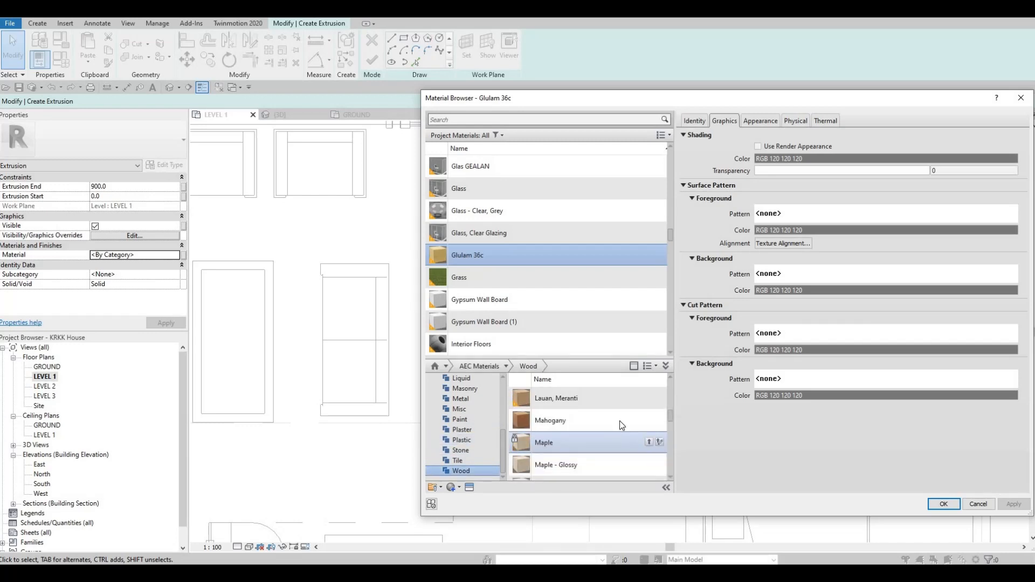
scroll(620, 421, "up", 2)
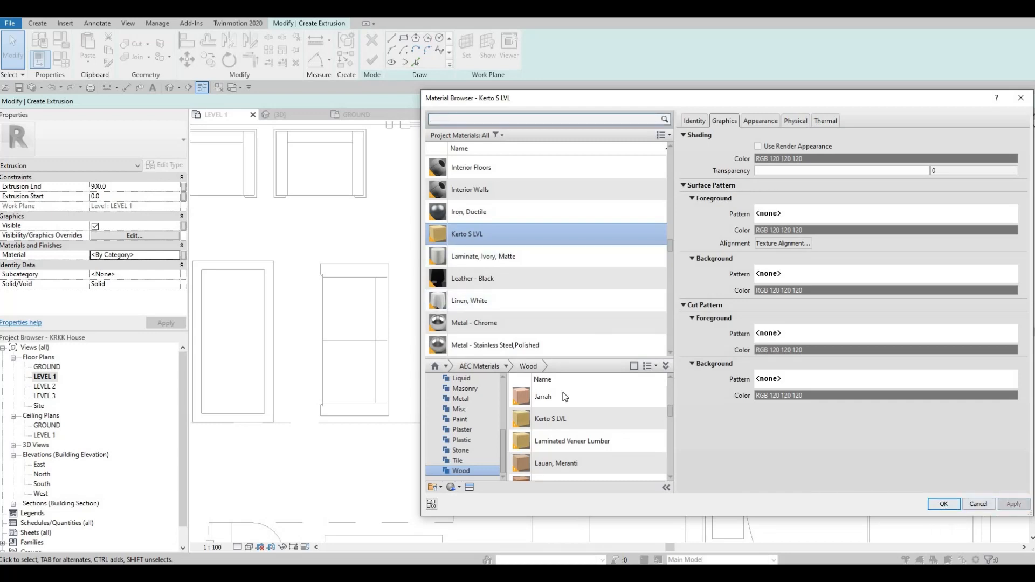
left_click(944, 504)
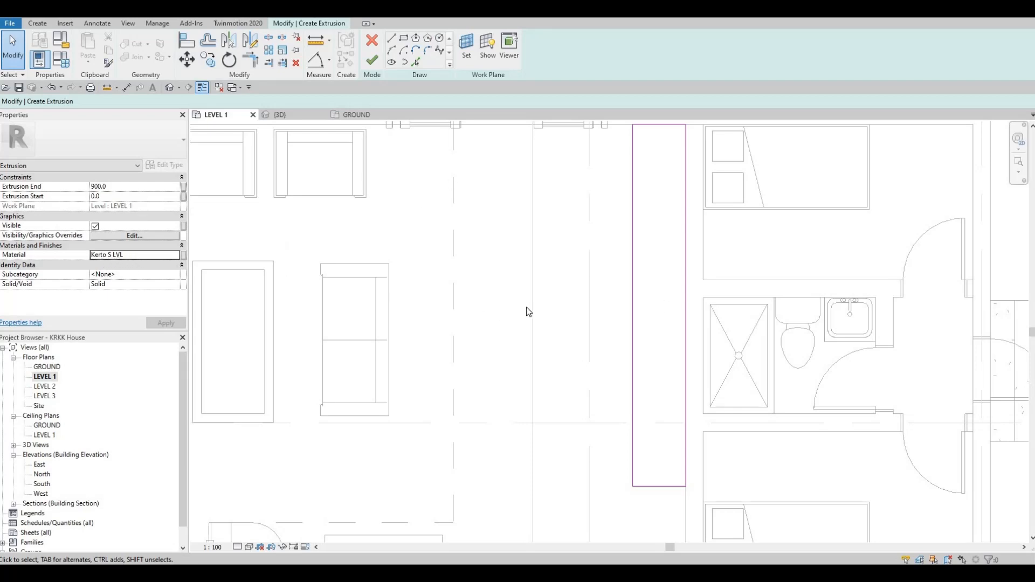
Finish the extrusion sketch and the in-place model.
left_click(372, 61)
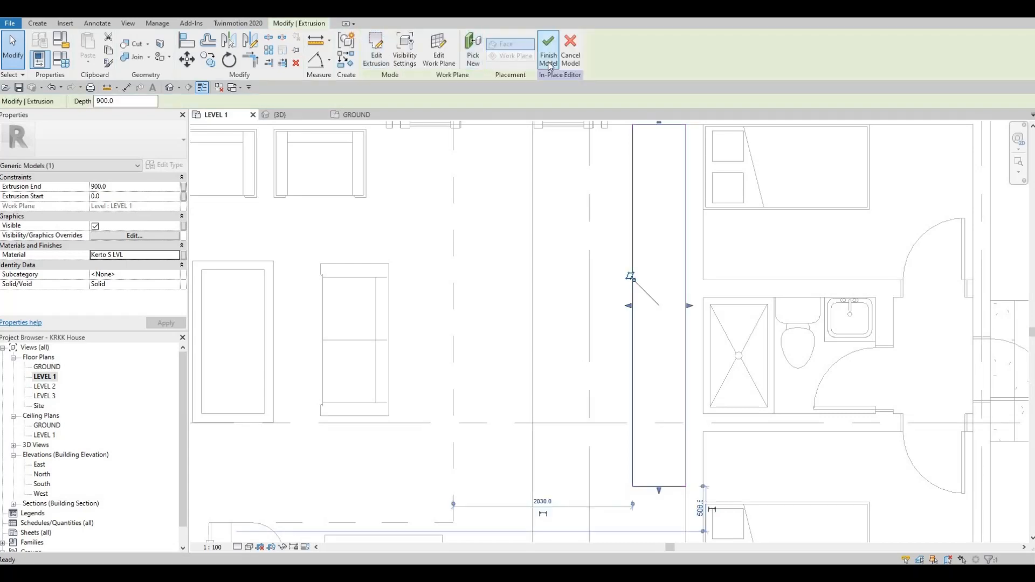
left_click(549, 64)
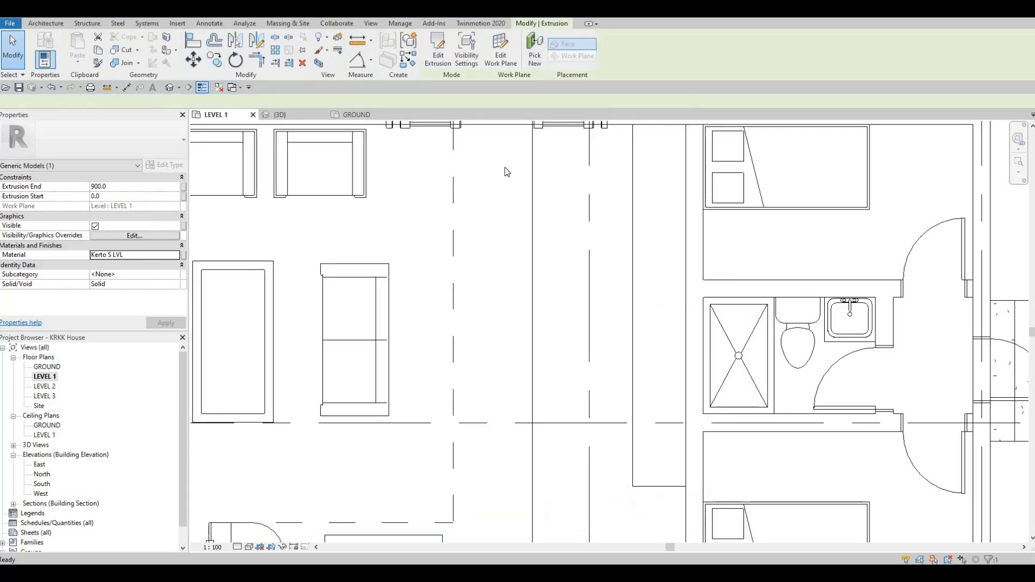
Switch to the 3D view and orbit to inspect the new extruded block.
left_click(282, 115)
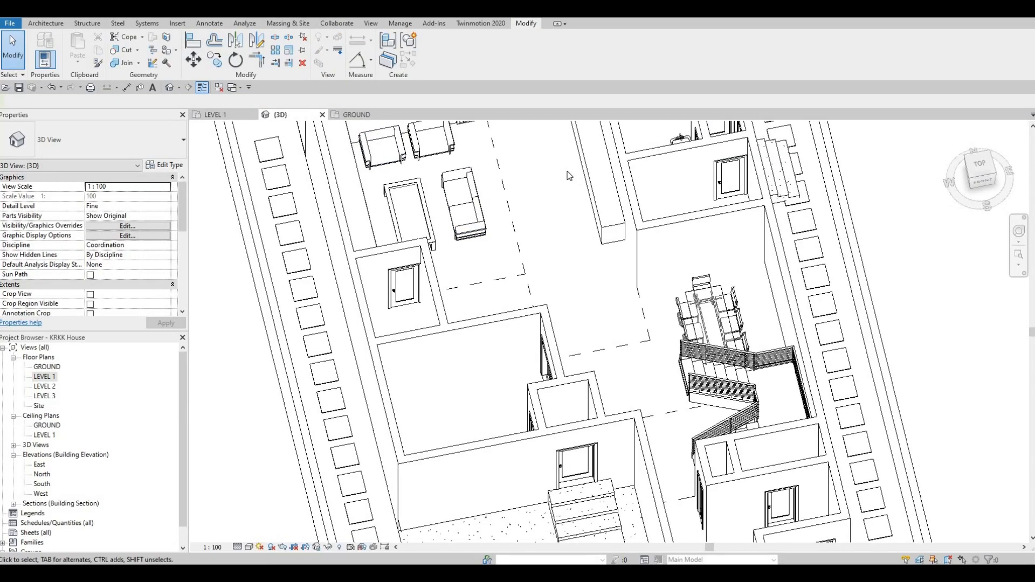
middle_click_drag(569, 176, 698, 323, "shift")
middle_click_drag(768, 243, 776, 351)
scroll(752, 221, "up", 2)
middle_click_drag(752, 221, 787, 358)
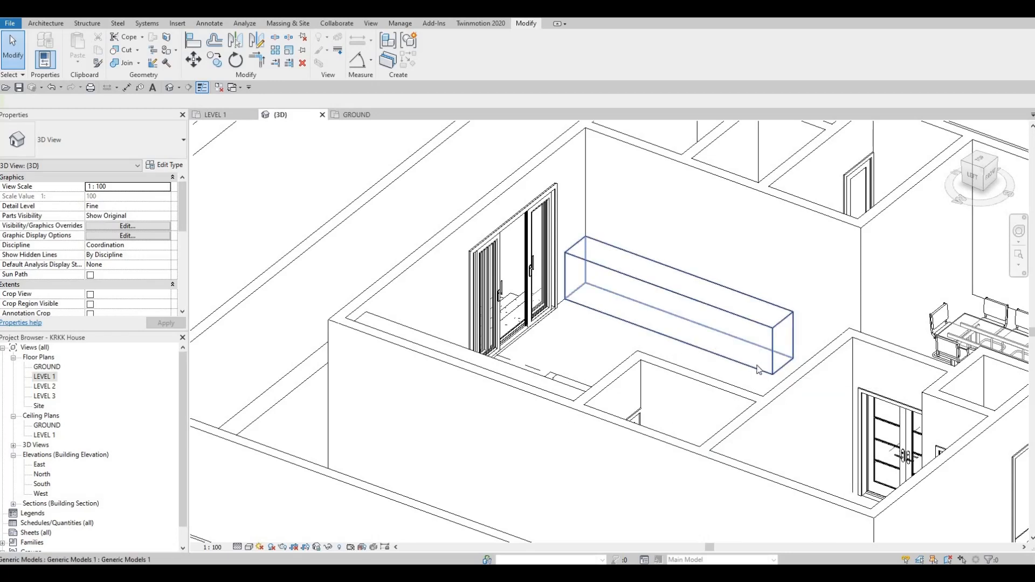
scroll(758, 369, "up", 2)
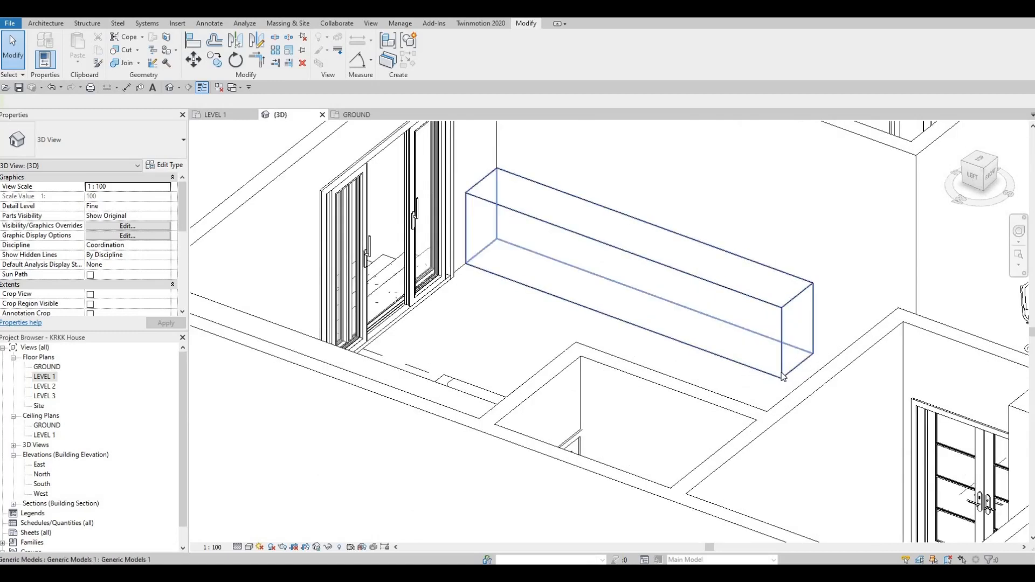
left_click(480, 266)
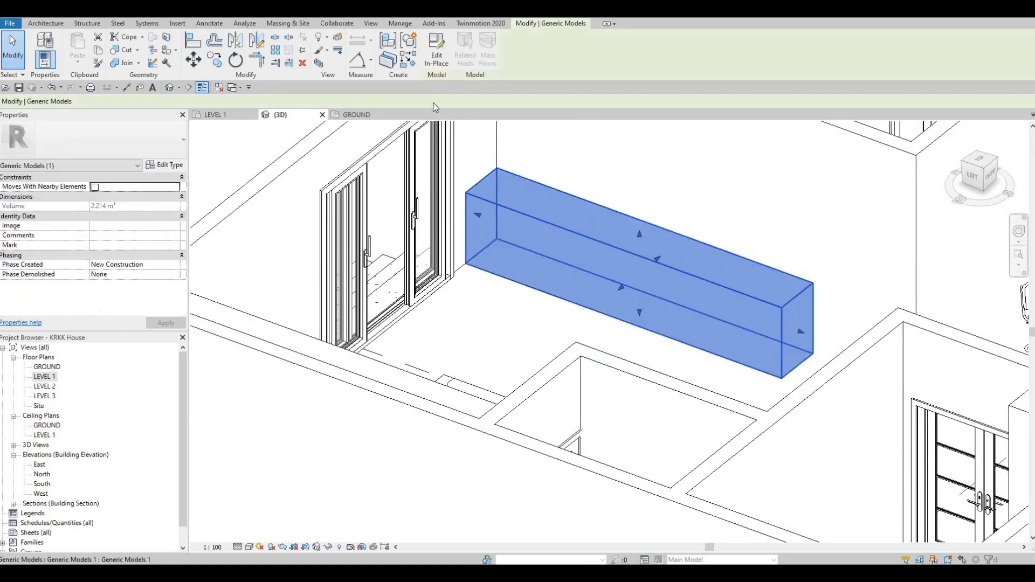
left_click(437, 59)
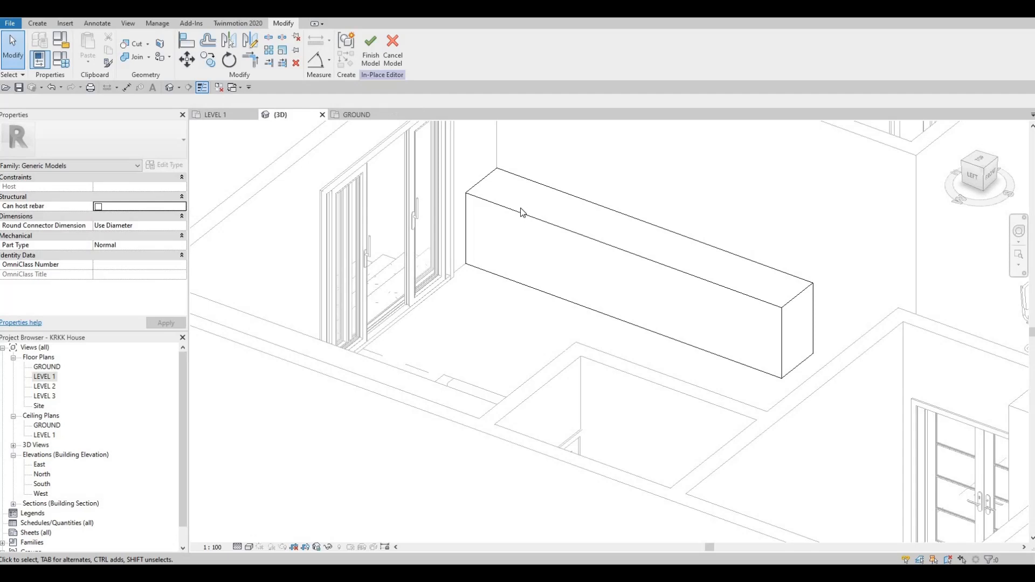
left_click(372, 58)
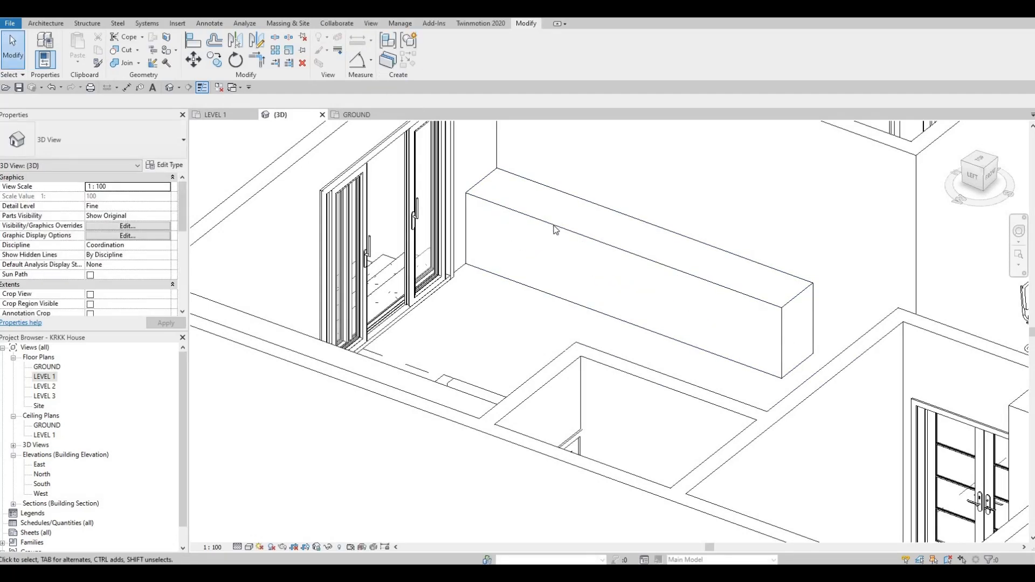
left_click(507, 172)
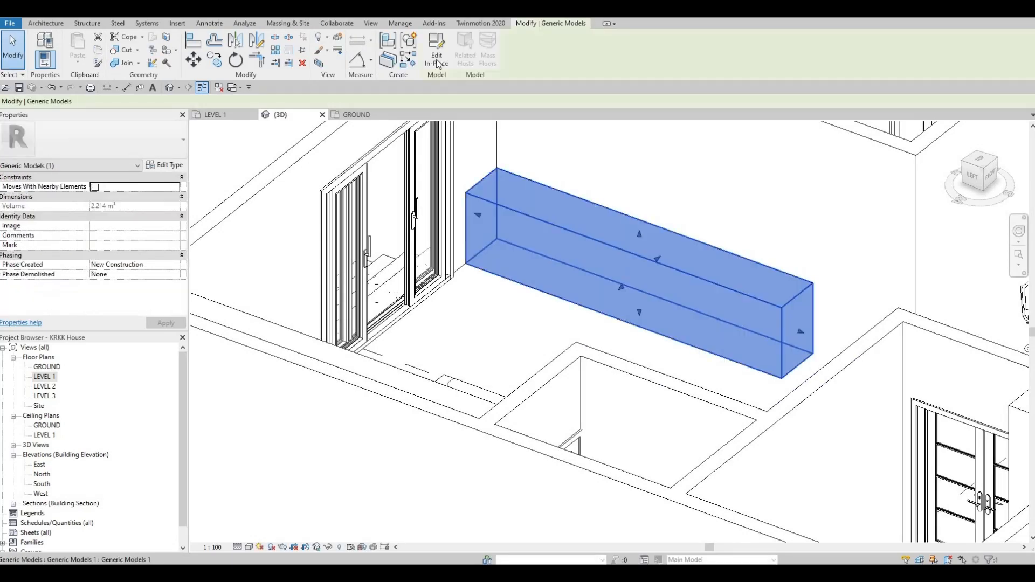
double_click(804, 339)
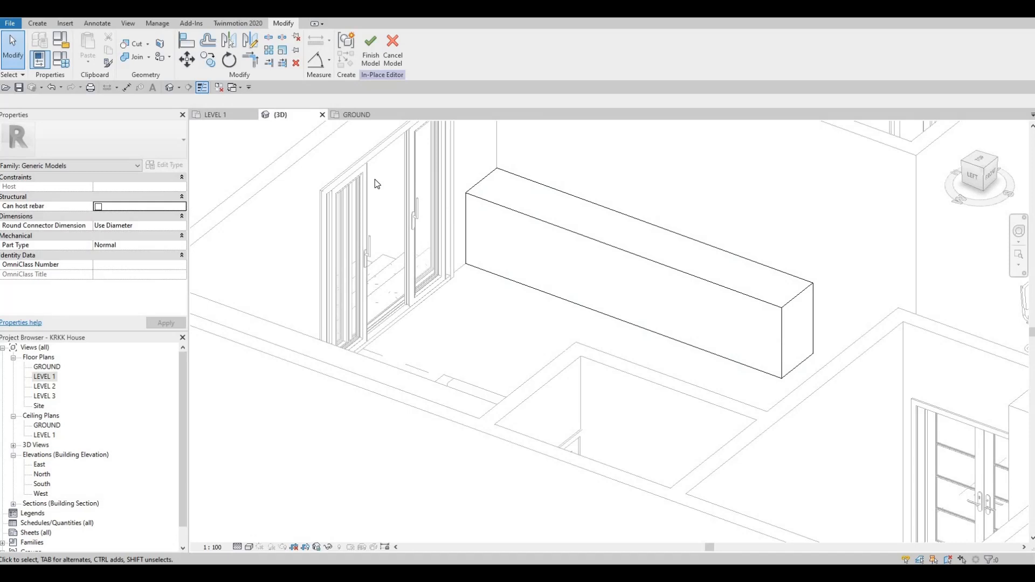
left_click(39, 25)
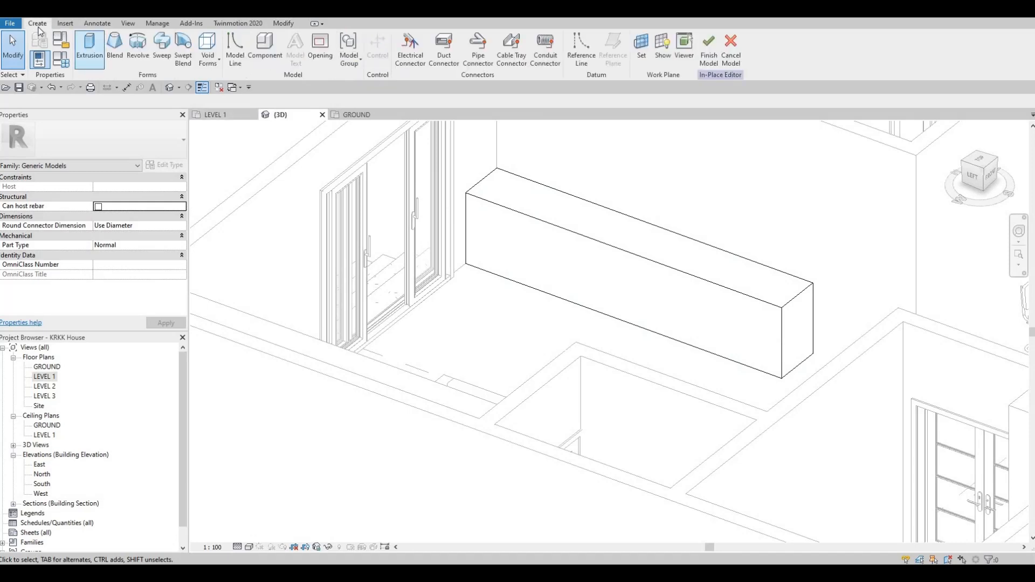
left_click(209, 59)
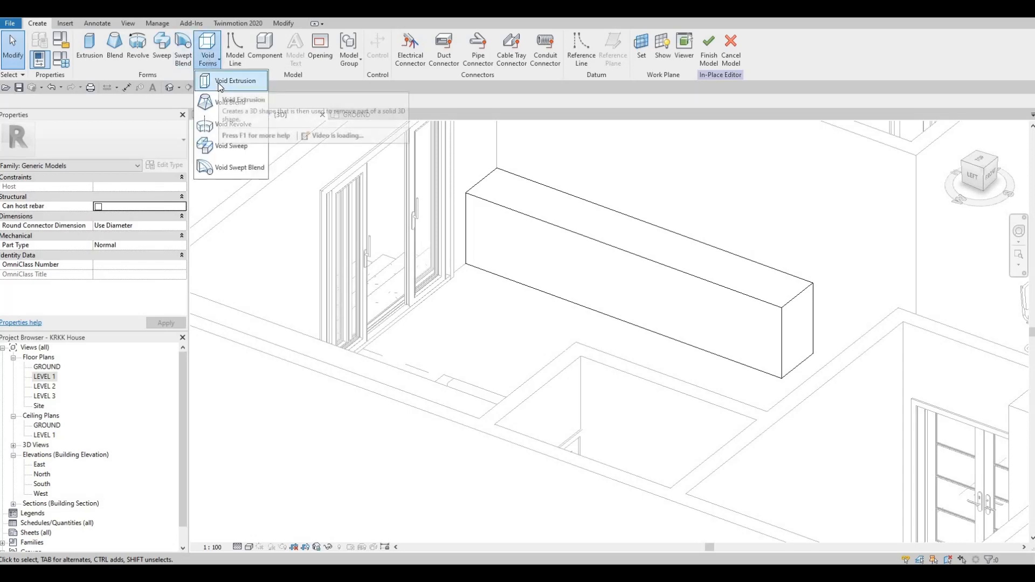
left_click(221, 84)
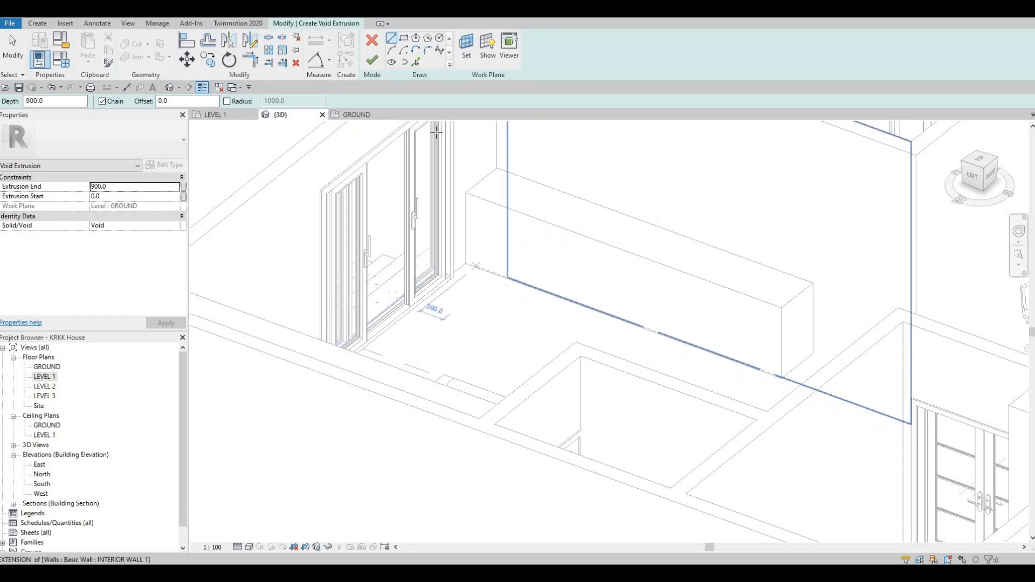
left_click(42, 25)
left_click(311, 27)
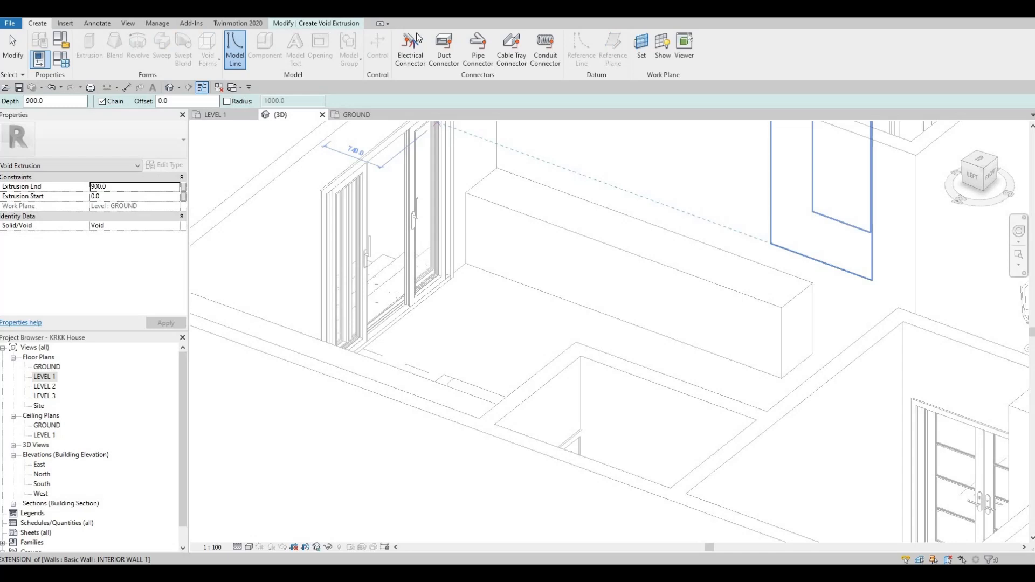
left_click(374, 43)
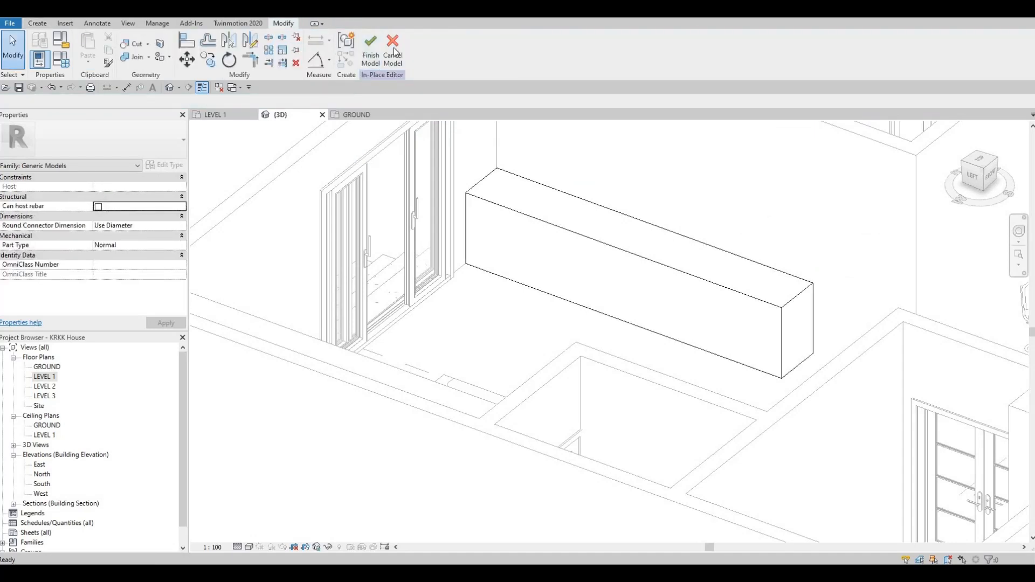
left_click(393, 48)
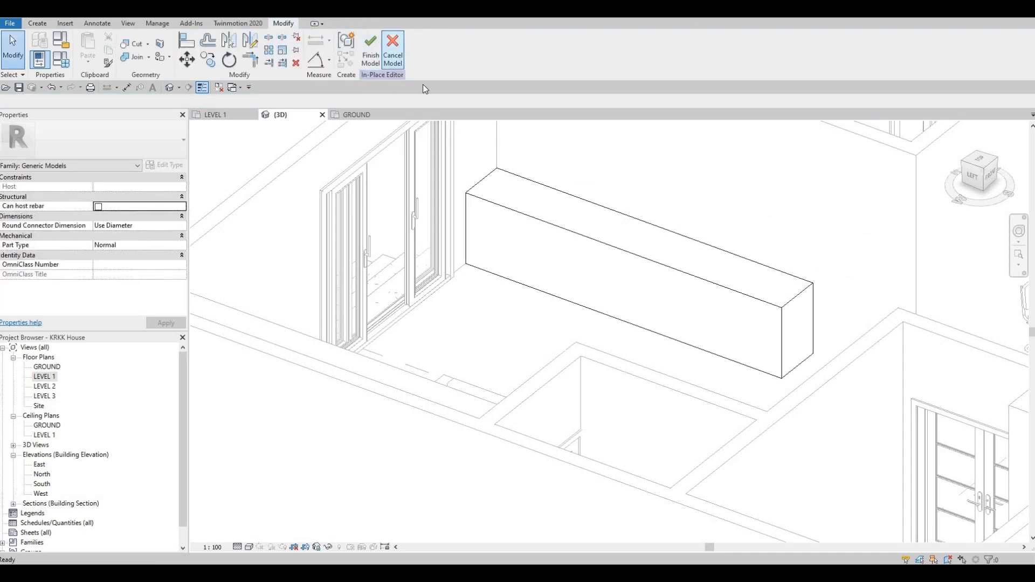
Edit the block in place and start a Void Sweep, picking the block's bottom front edge as the path.
left_click(588, 255)
left_click(437, 51)
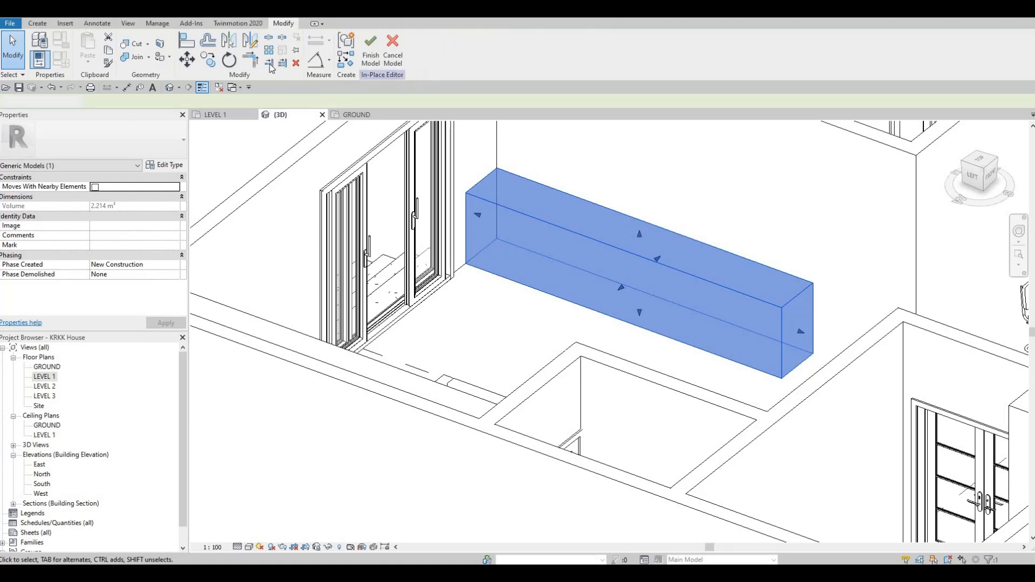
left_click(37, 23)
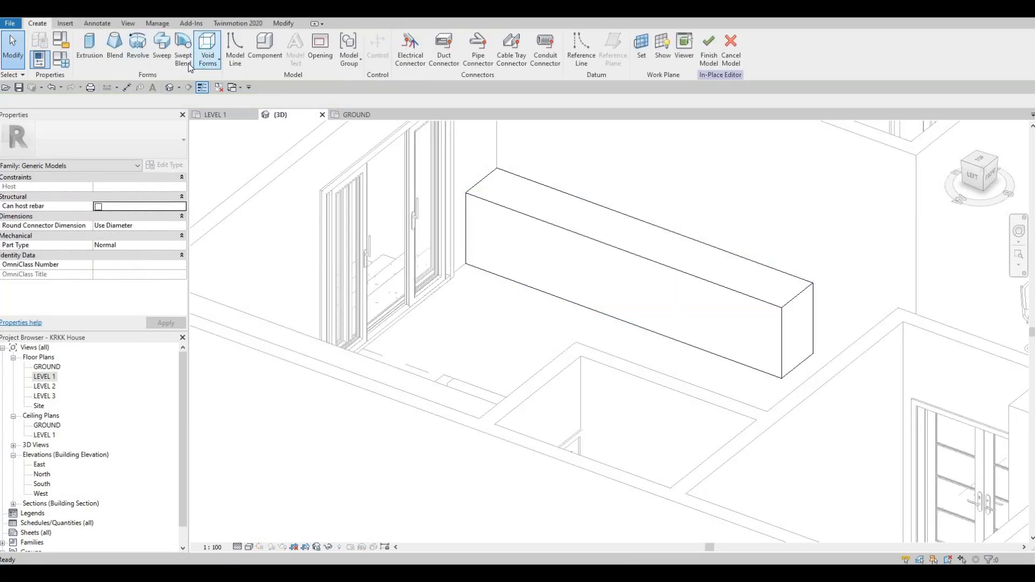
left_click(217, 65)
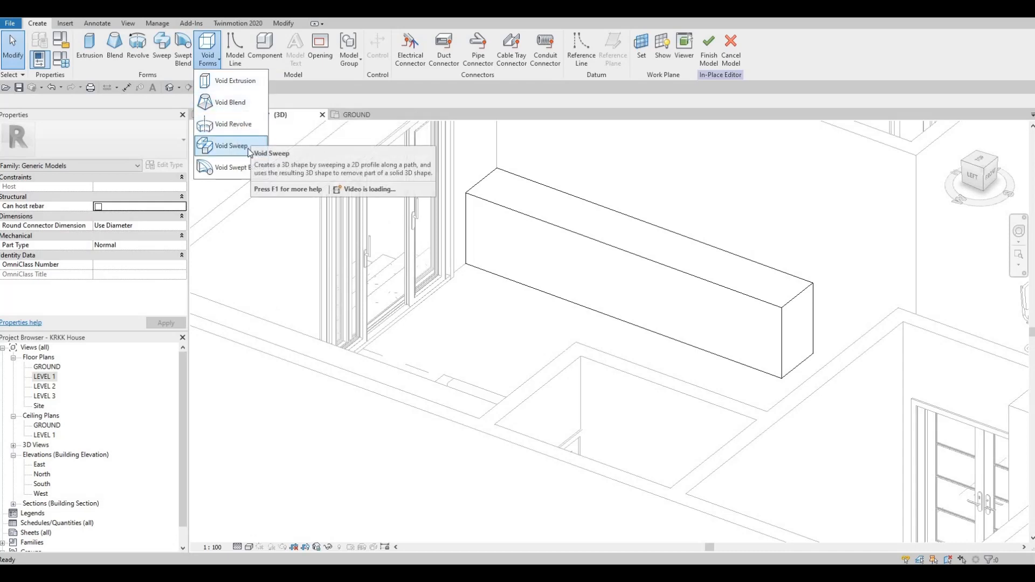
left_click(230, 146)
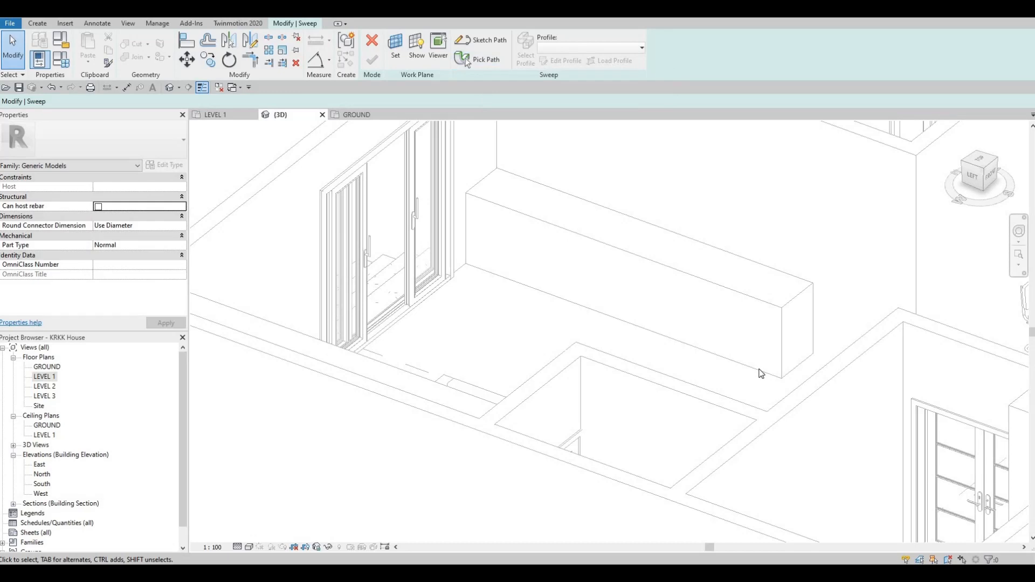
left_click(476, 60)
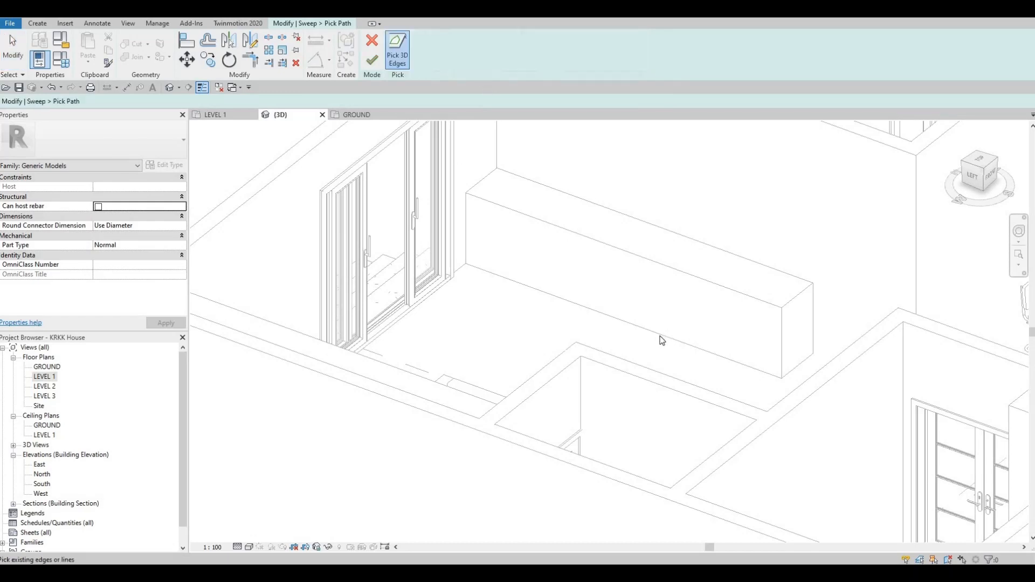
left_click(787, 359)
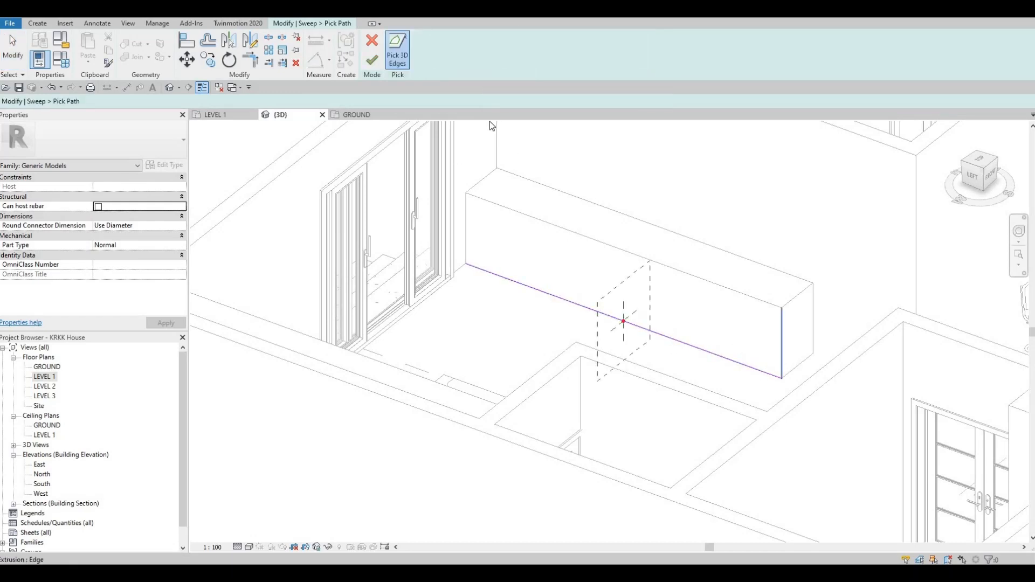
left_click(372, 59)
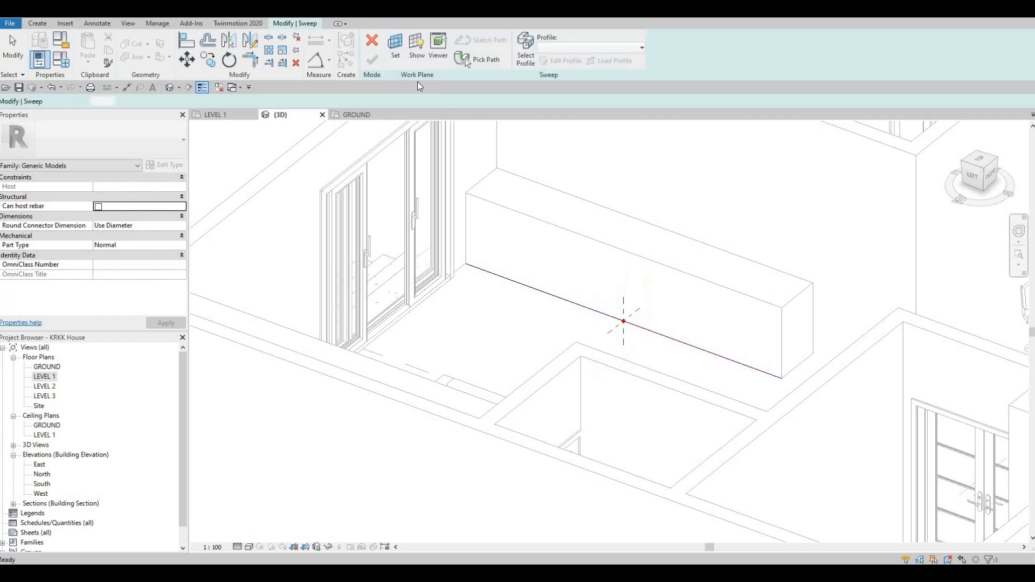
Edit the sweep profile and sketch a small rectangle at the path's start point.
left_click(308, 24)
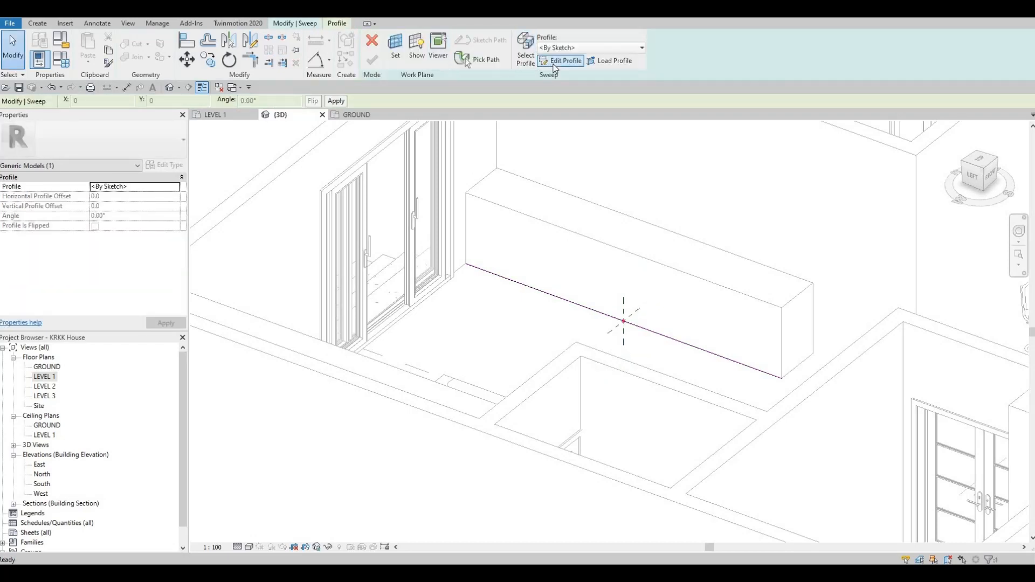
left_click(555, 61)
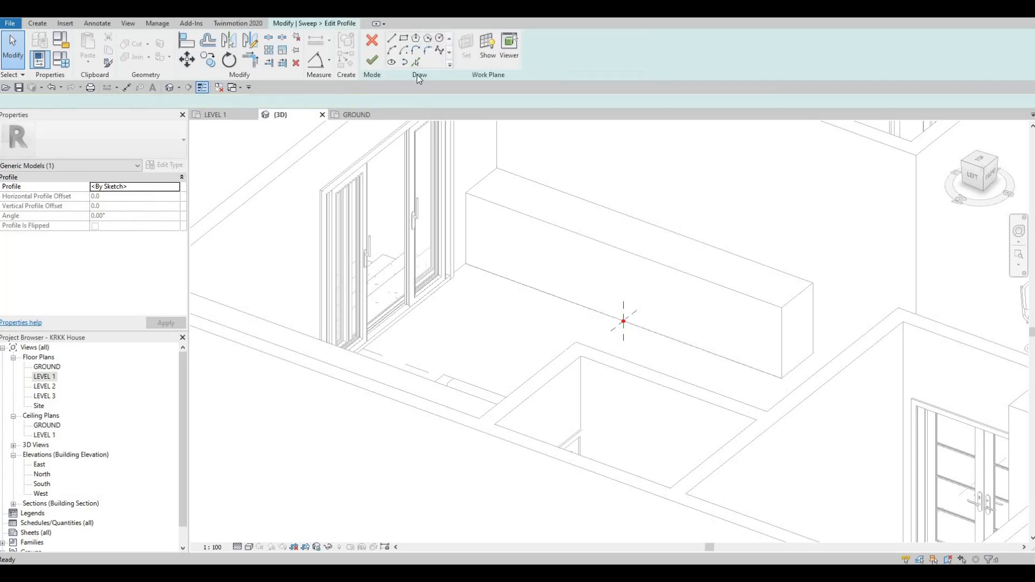
left_click(405, 40)
scroll(576, 341, "up", 2)
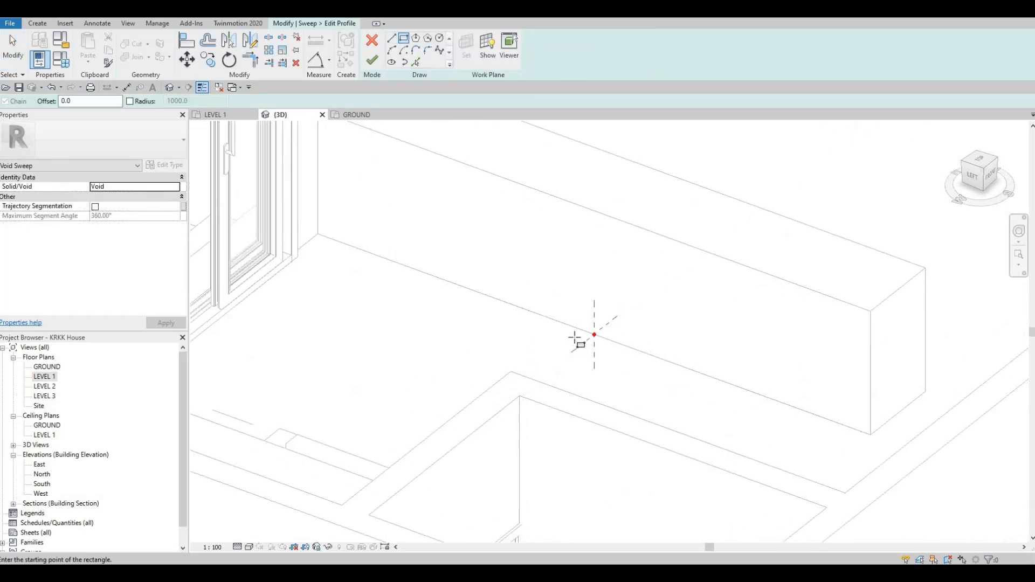
scroll(576, 341, "up", 2)
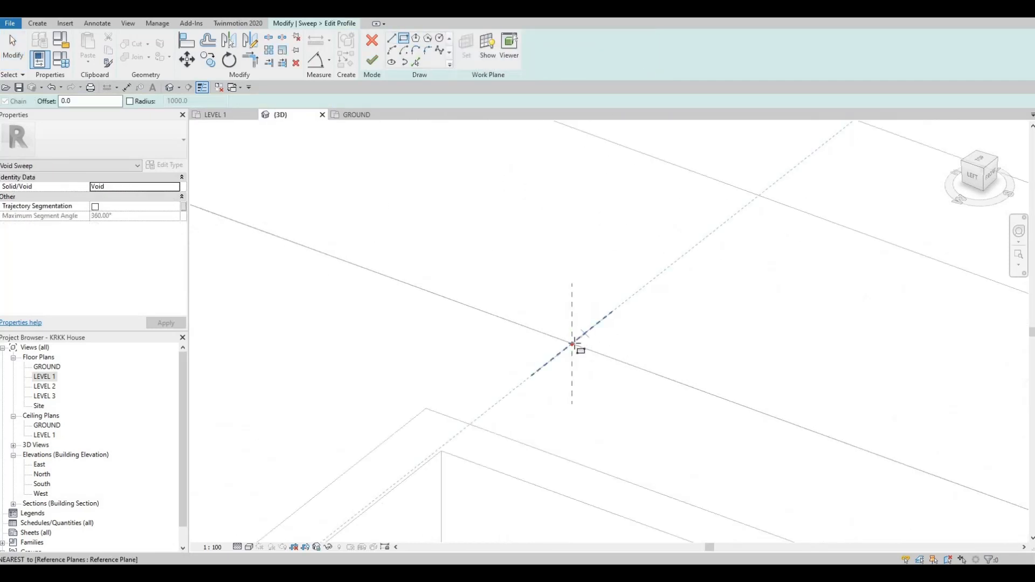
left_click(590, 313)
left_click(584, 300)
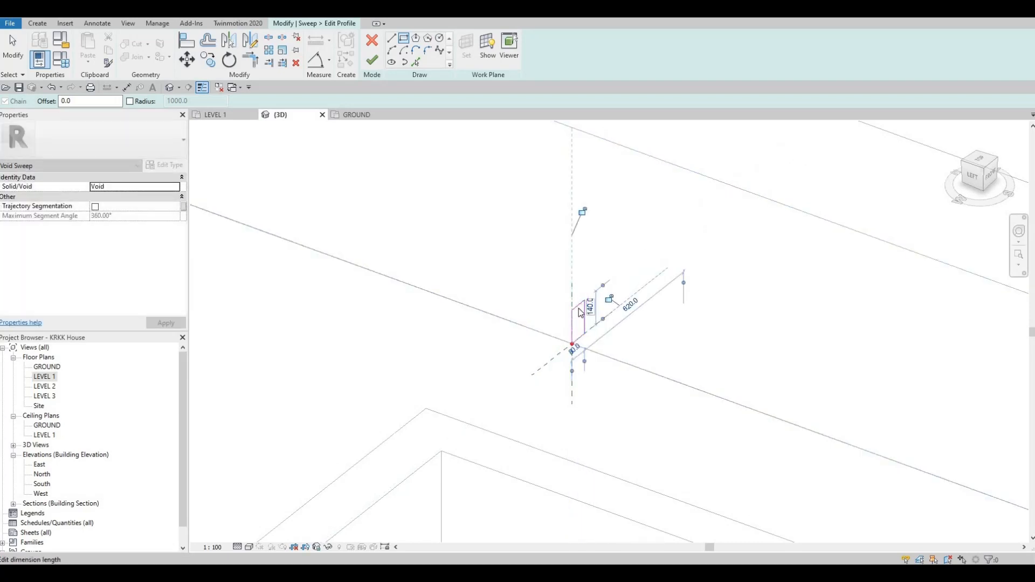
key("Escape")
key("Escape")
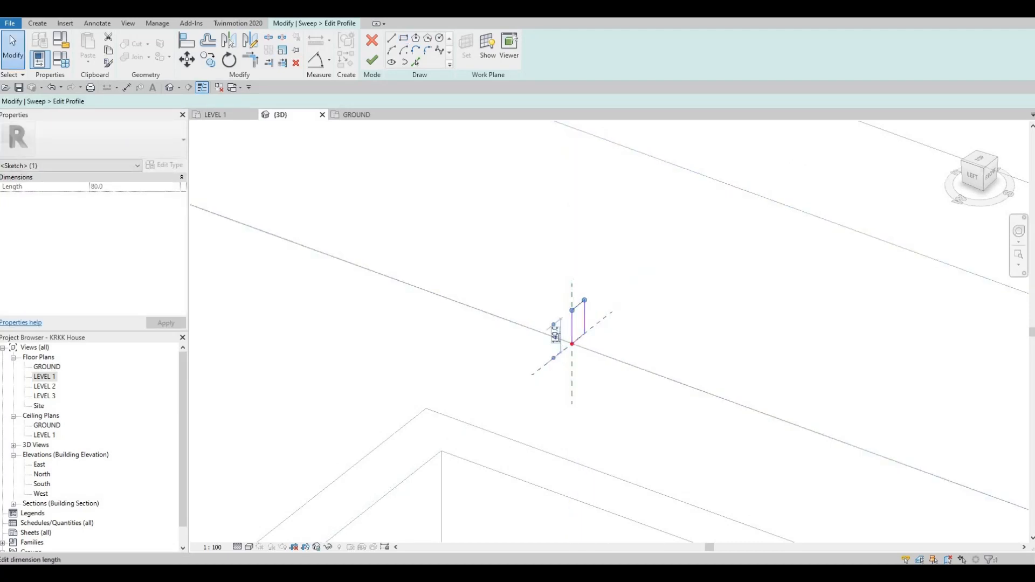
Set the profile rectangle's dimensions to 100 mm and 50 mm.
left_click(556, 336)
type("10")
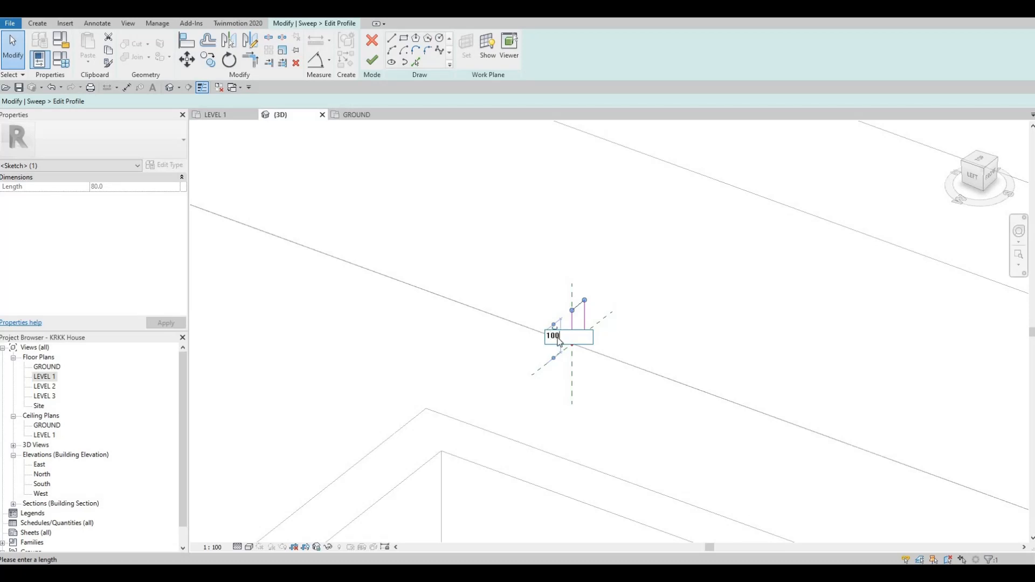
type("0")
key("Return")
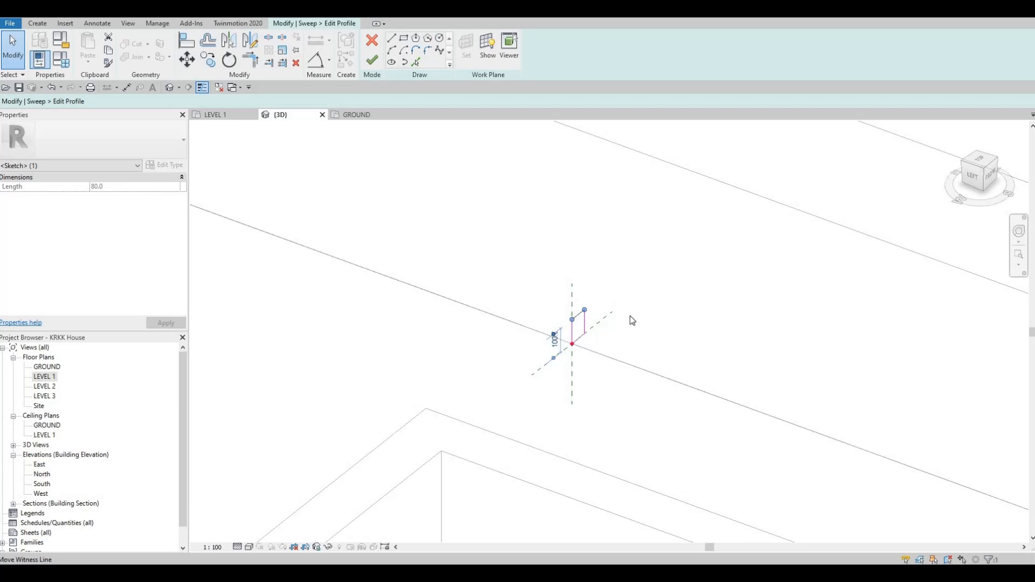
left_click(573, 352)
left_click(586, 349)
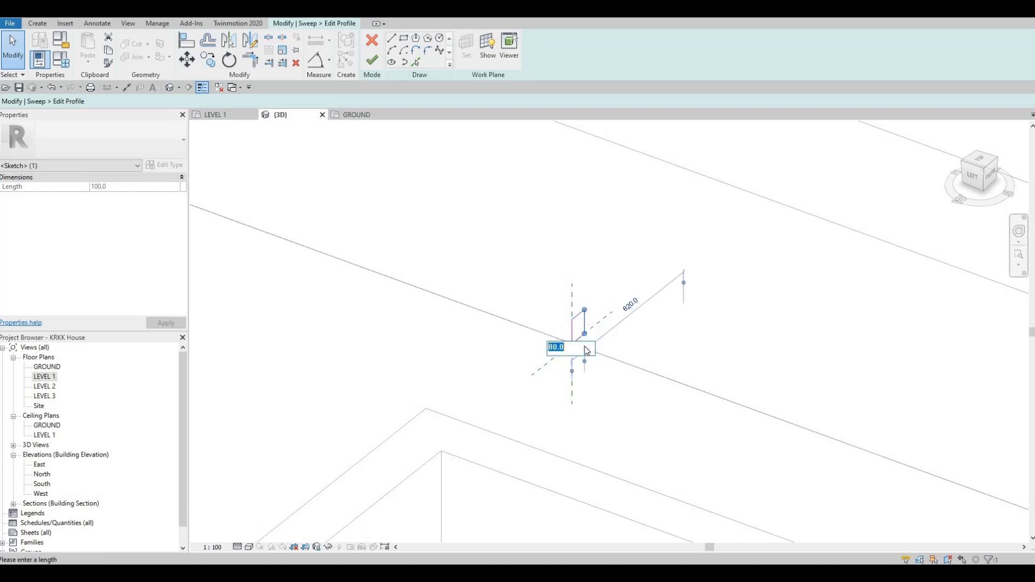
scroll(587, 351, "up", 1)
type("50")
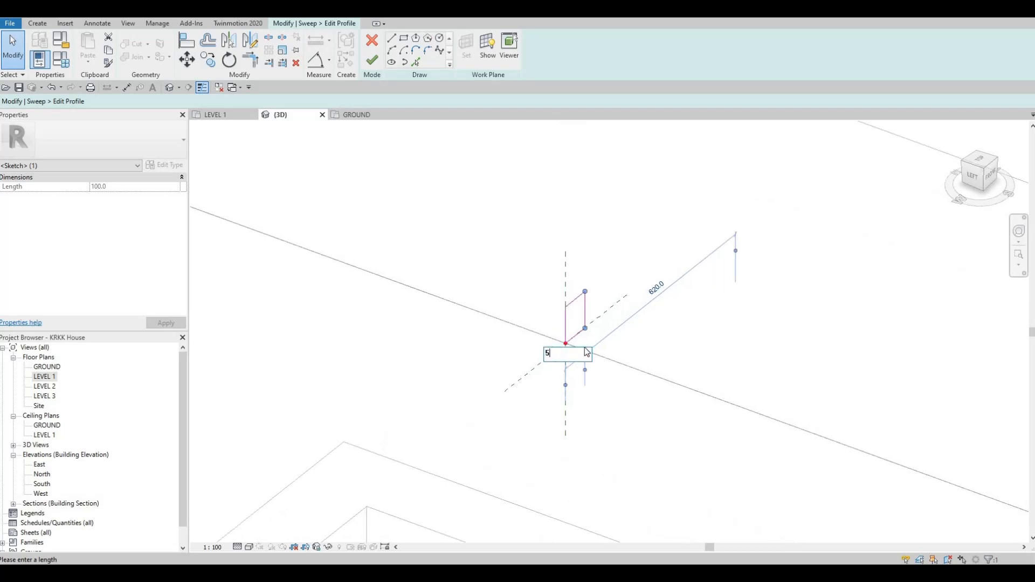
key("Return")
Finish the profile sketch and the void sweep.
scroll(642, 375, "down", 4)
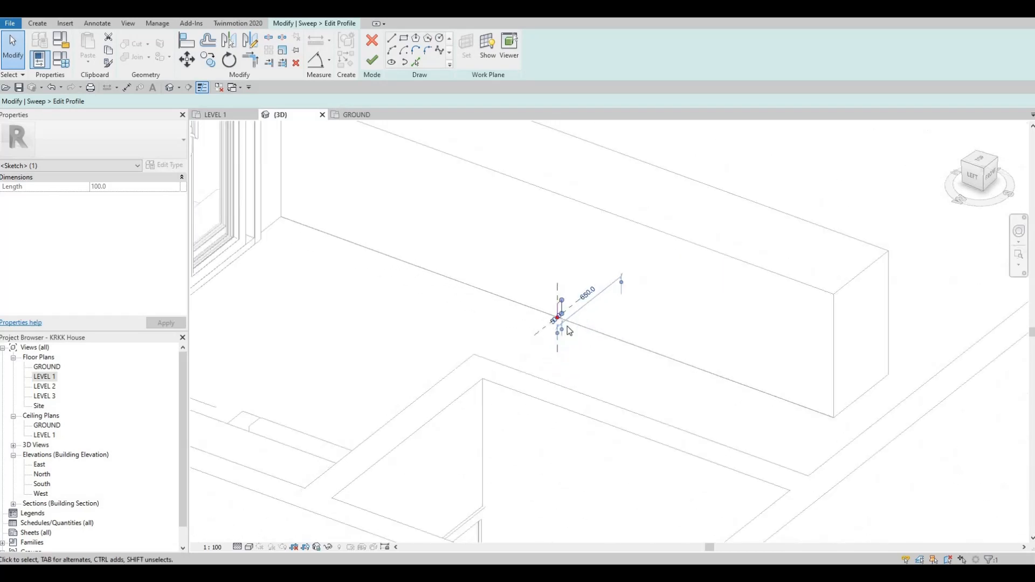
left_click(372, 60)
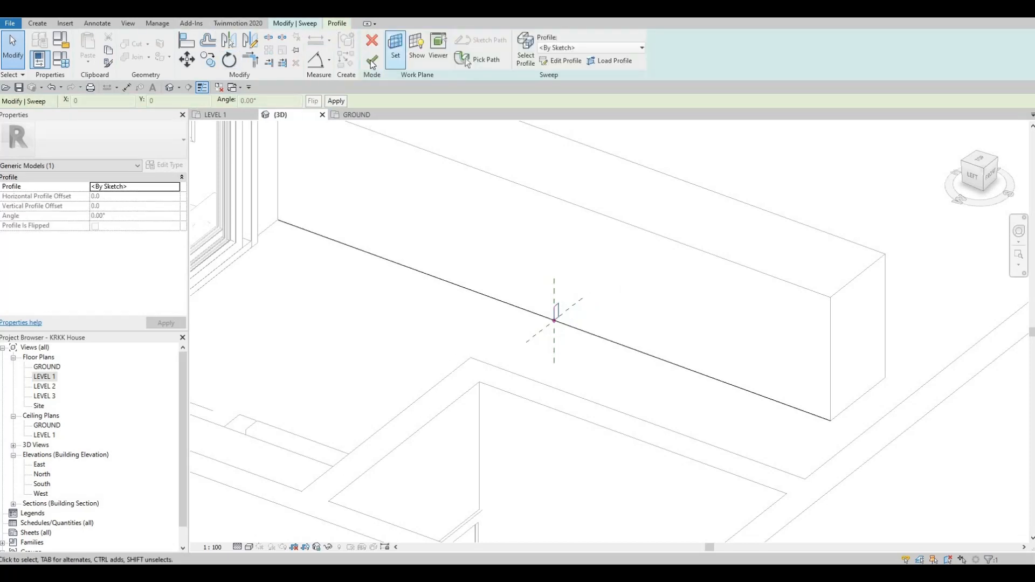
left_click(370, 60)
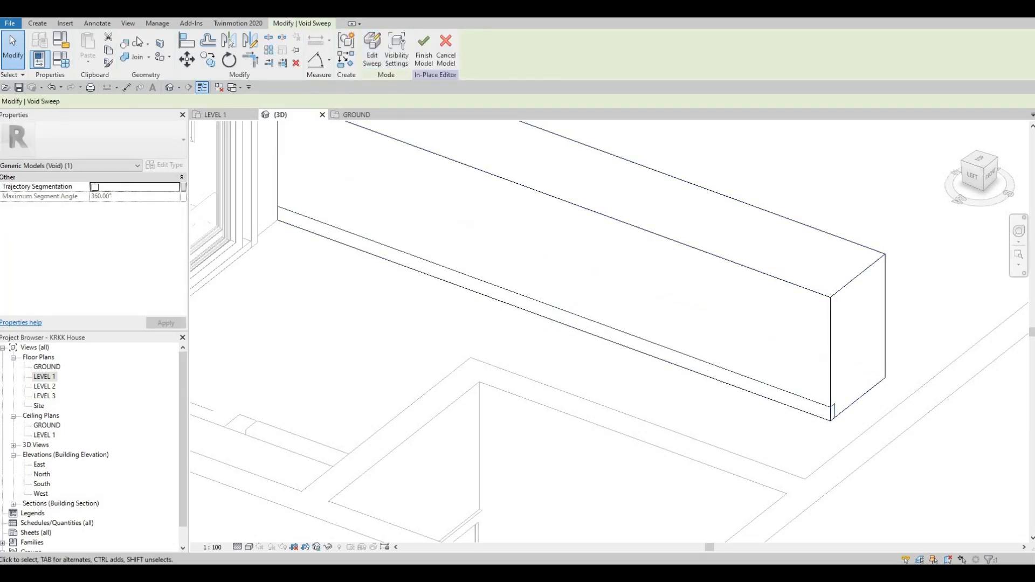
Finish the in-place model with the void notch along the block's base.
left_click(136, 45)
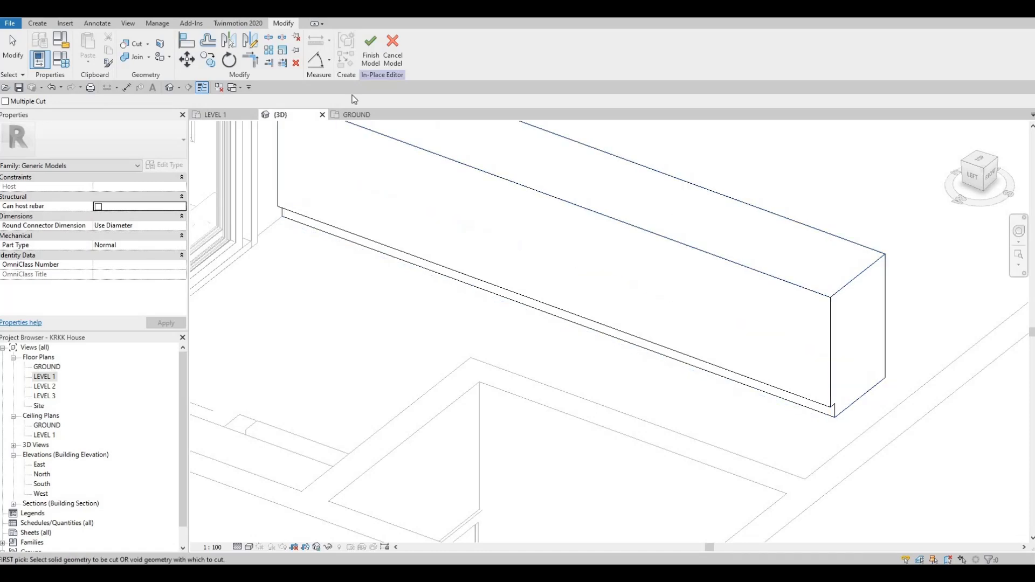
left_click(372, 45)
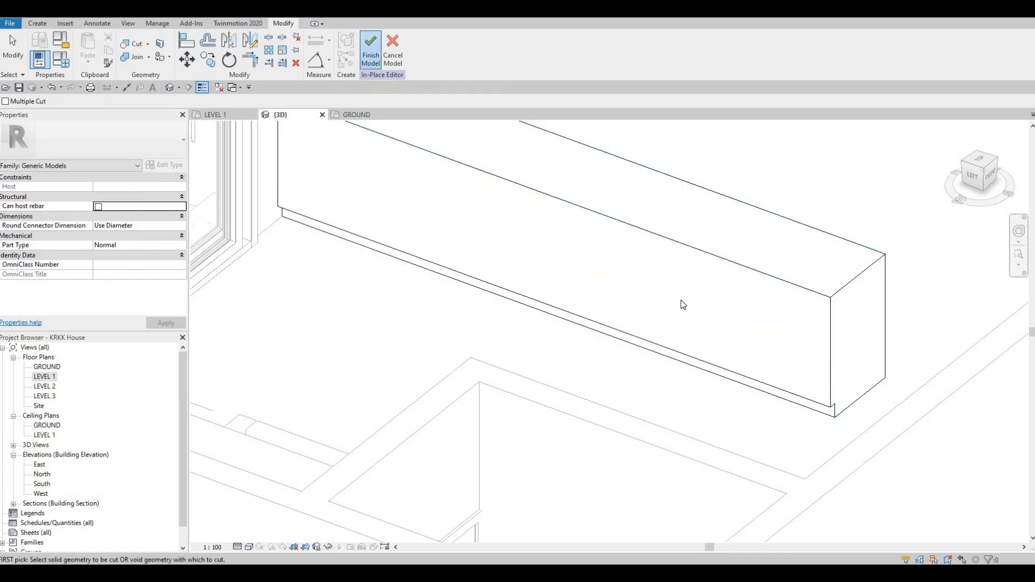
middle_click_drag(682, 303, 578, 258, "shift")
middle_click_drag(523, 290, 543, 234)
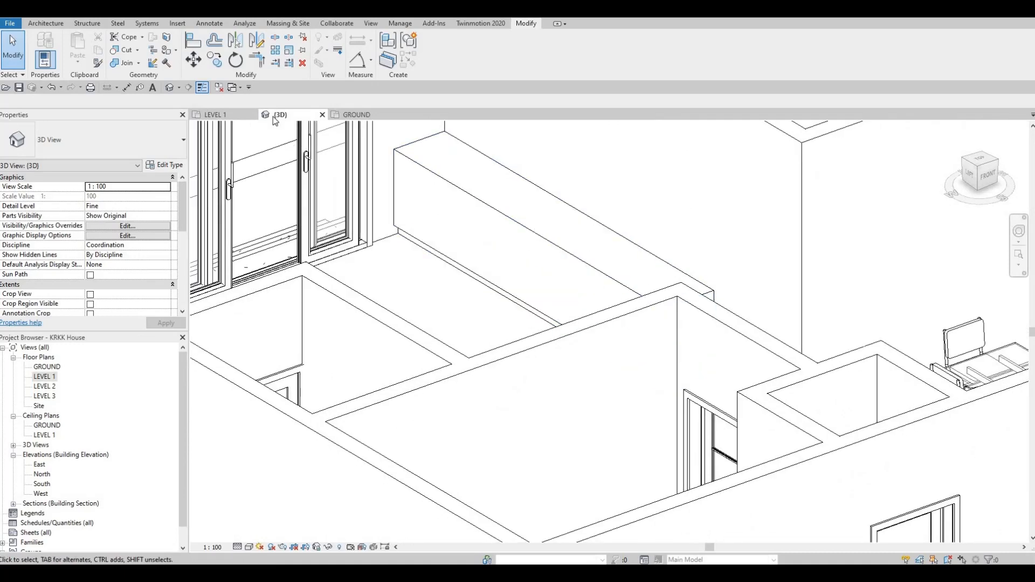
Switch to the Level 1 plan and open the bench's in-place model for editing.
left_click(215, 115)
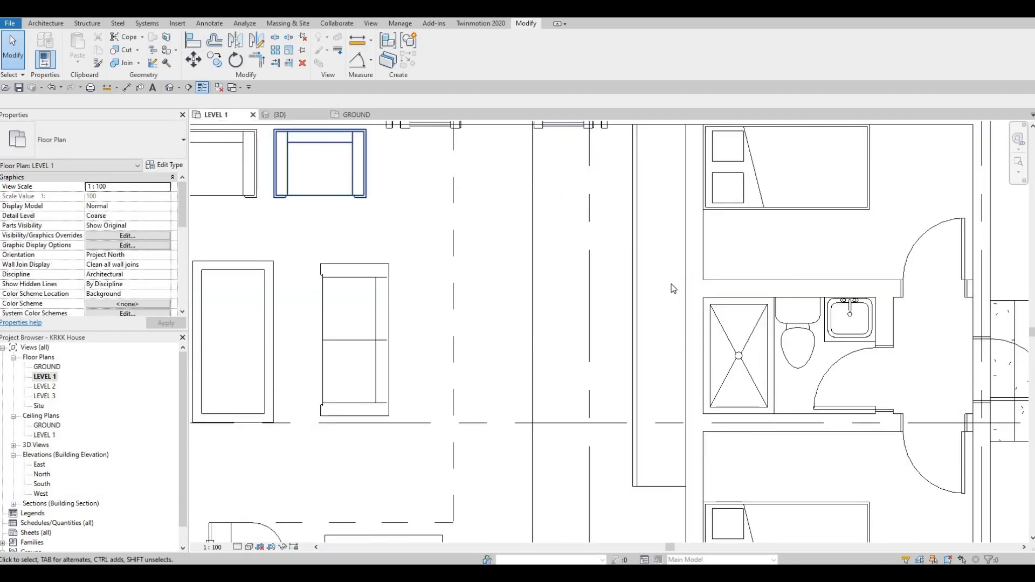
middle_click_drag(630, 304, 620, 294)
left_click(621, 297)
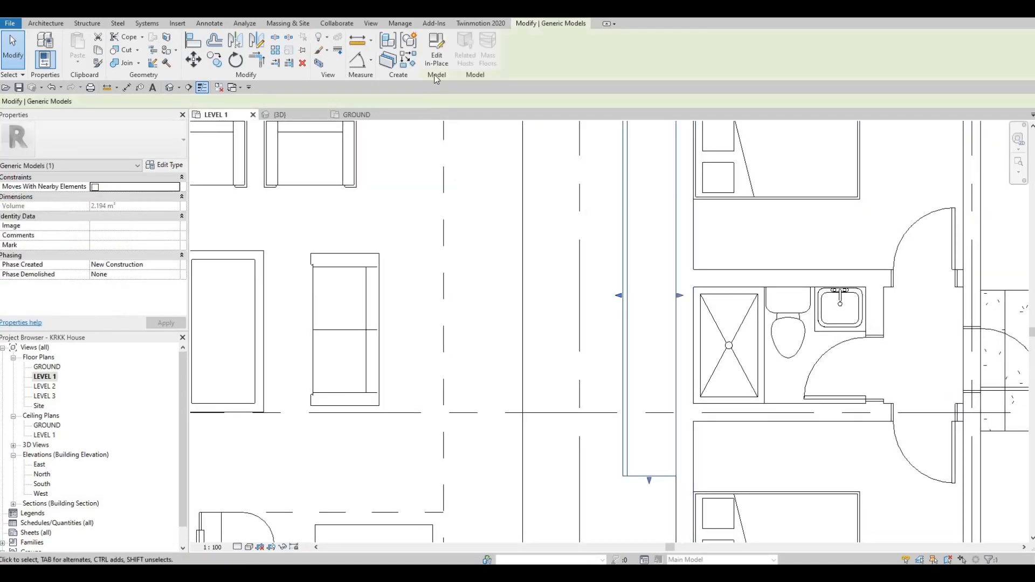
left_click(437, 59)
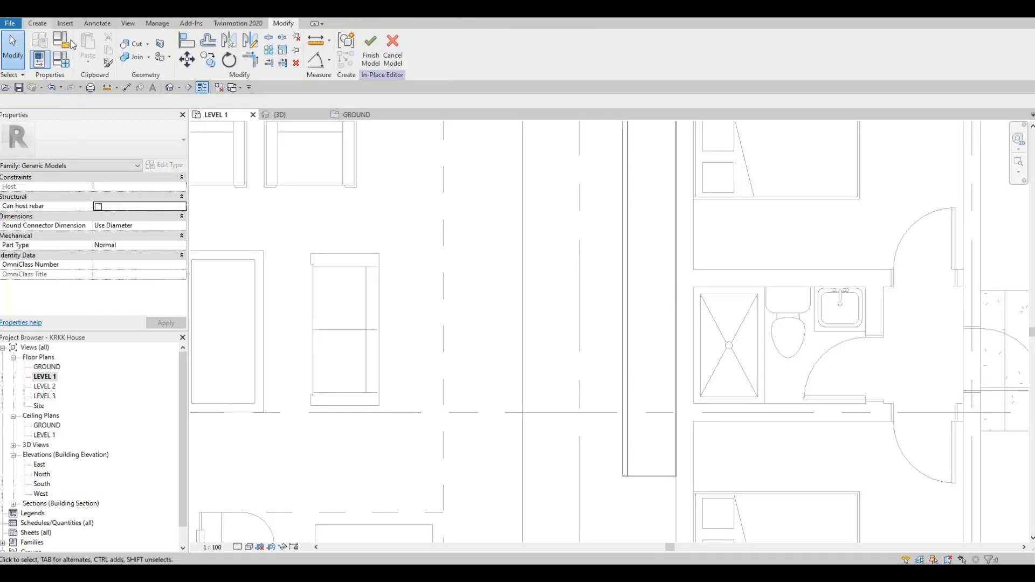
Start a solid extrusion and set its start to 900 mm and its end to 925 mm.
left_click(38, 24)
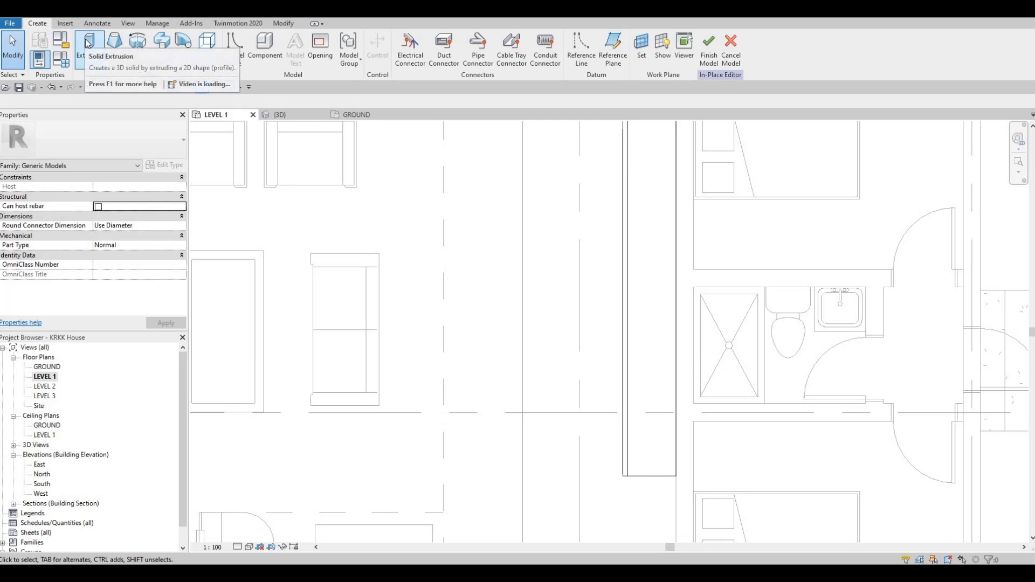
left_click(85, 68)
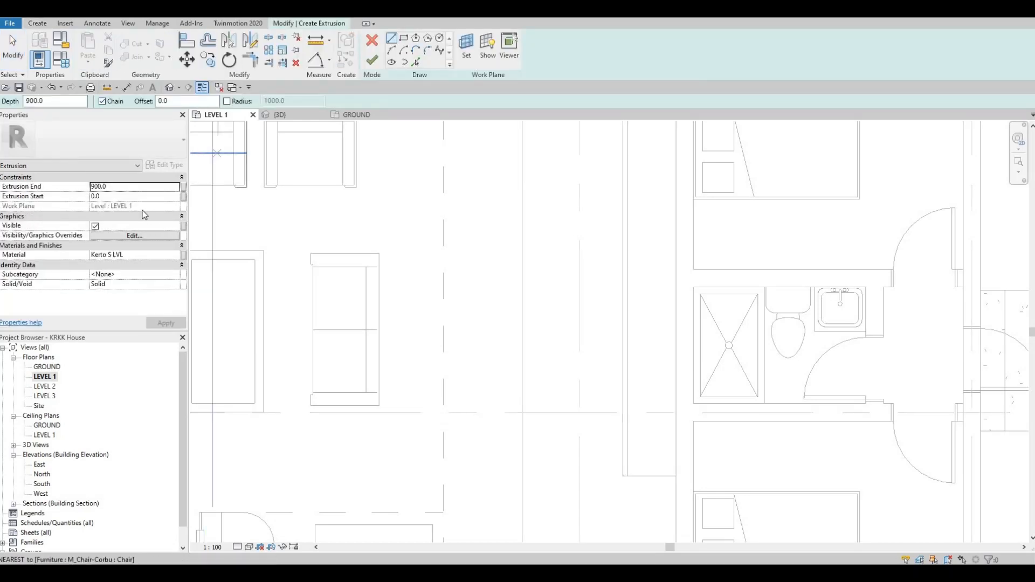
left_click(105, 197)
type("900")
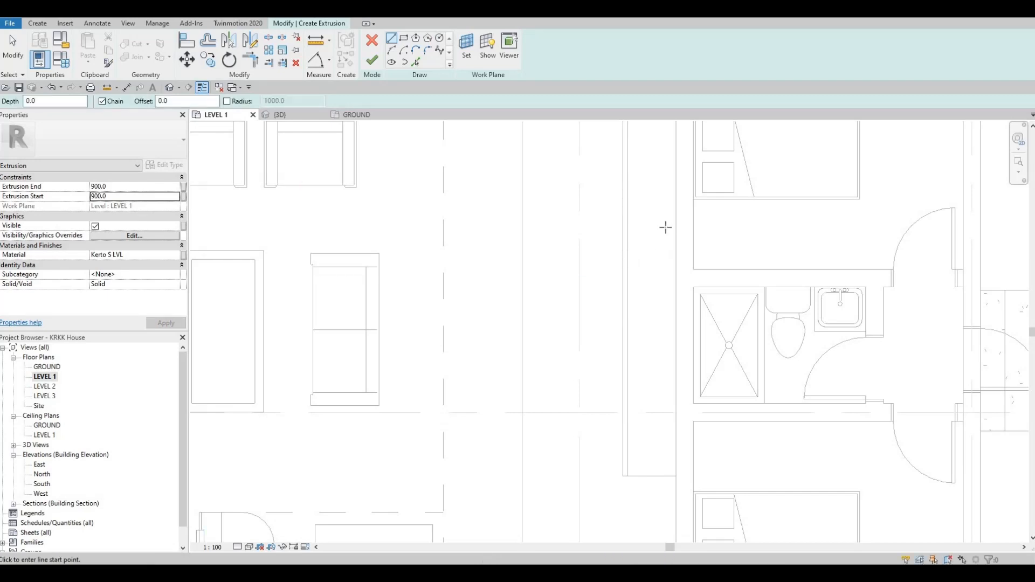
left_click(126, 186)
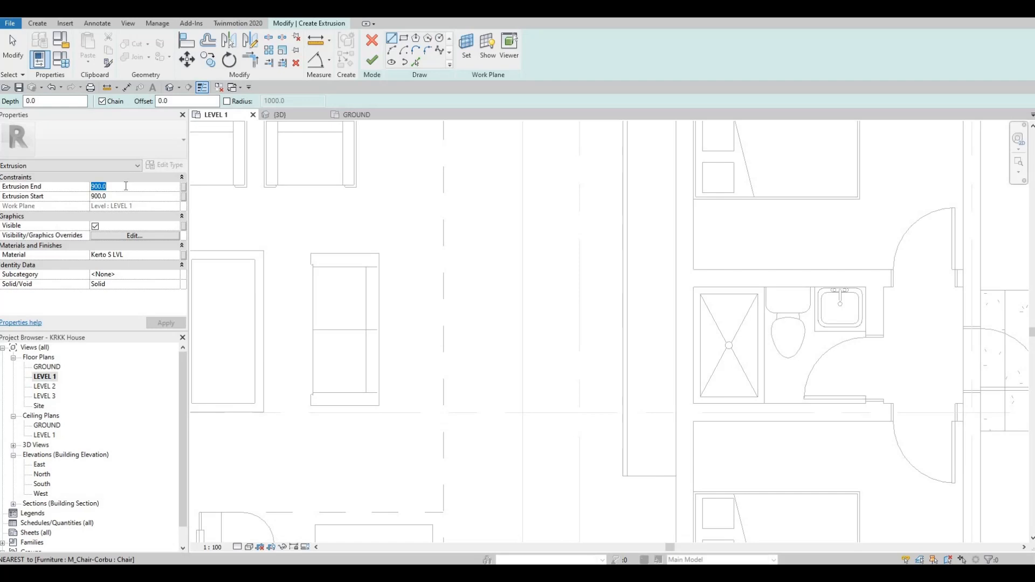
type("925")
Assign the extrusion the Granite, Cut, Polished material from the AEC stone materials.
left_click(163, 254)
left_click(178, 256)
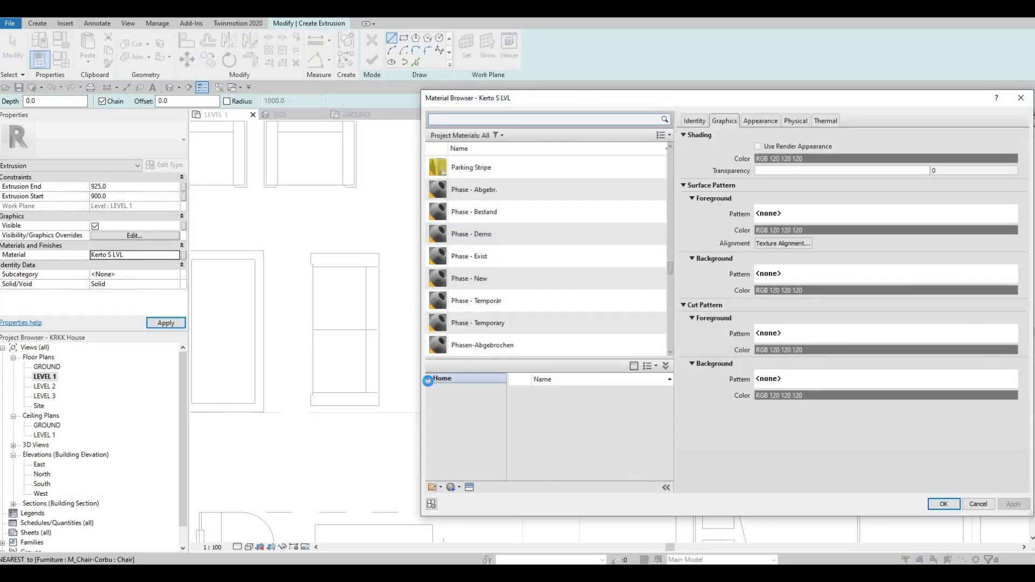
left_click(429, 378)
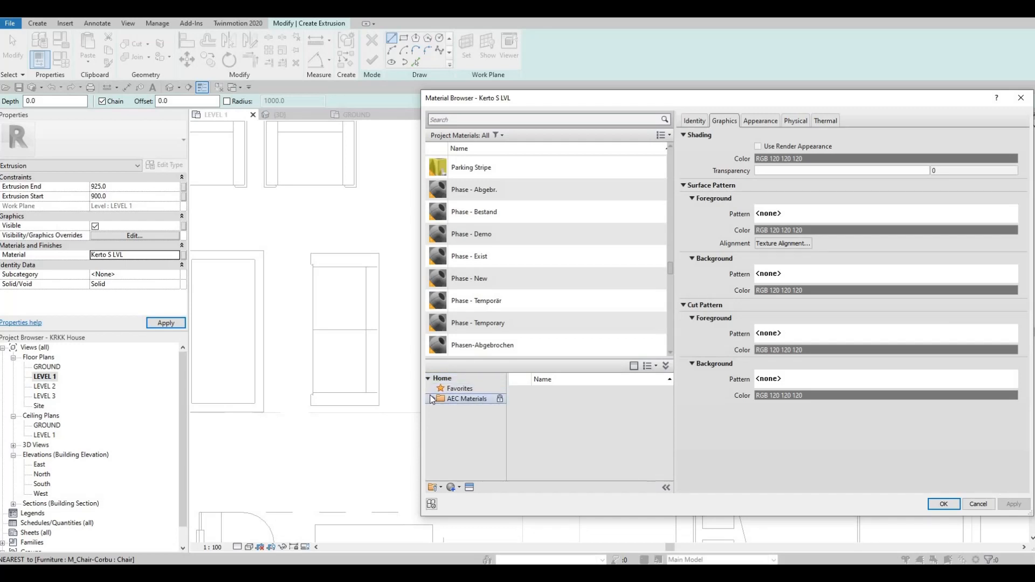
left_click(429, 399)
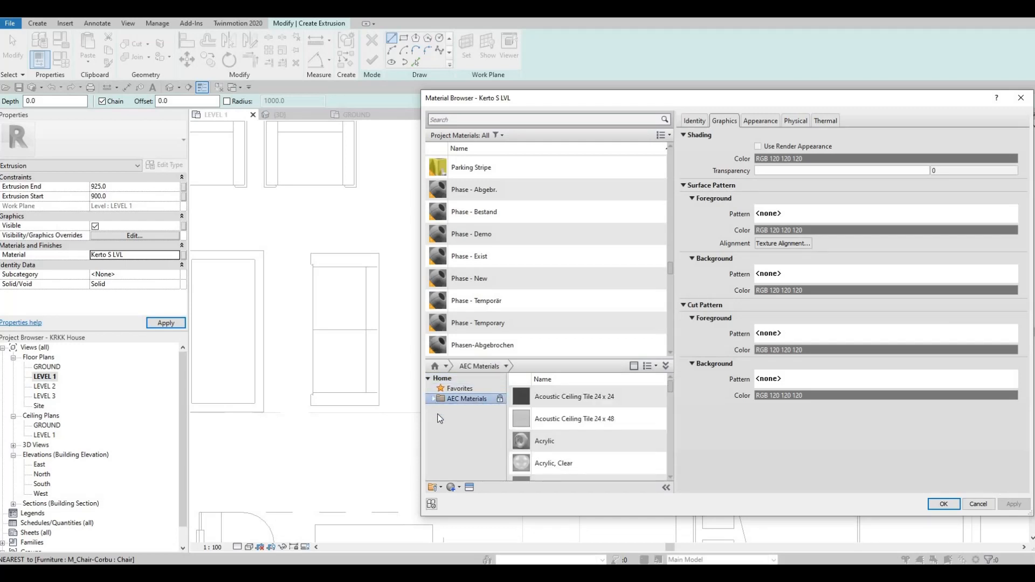
left_click(432, 401)
scroll(461, 467, "down", 4)
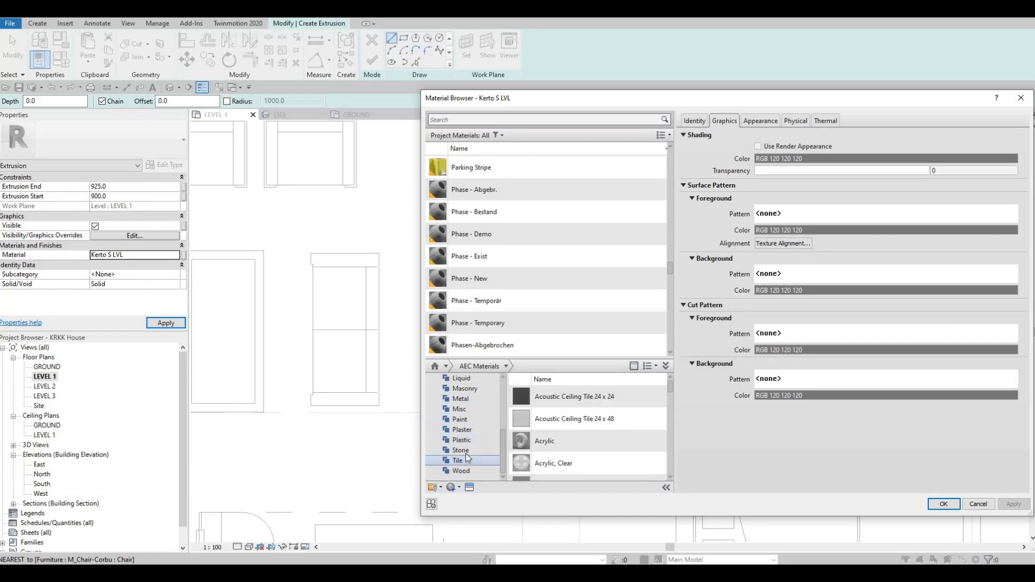
left_click(461, 451)
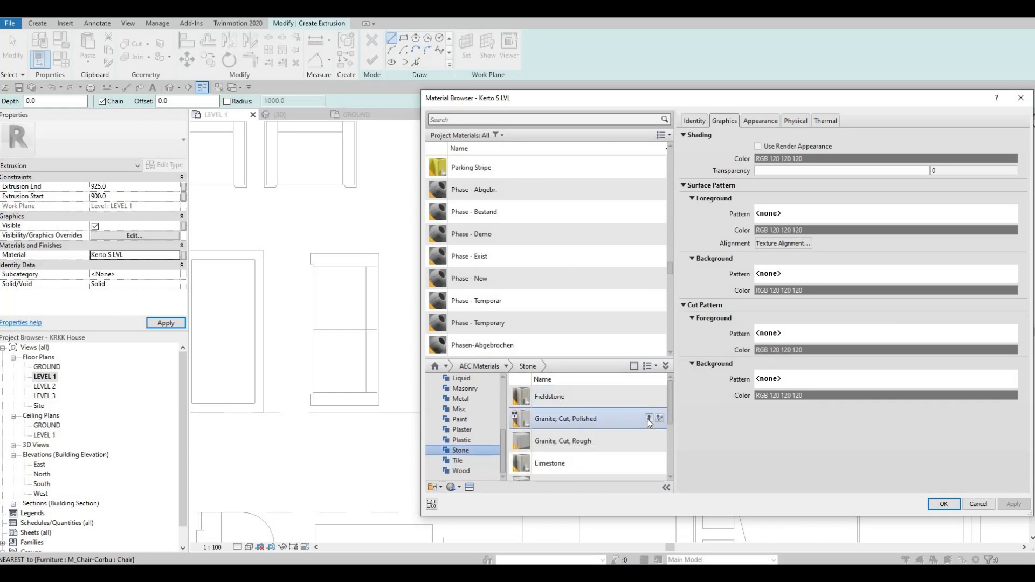
double_click(632, 420)
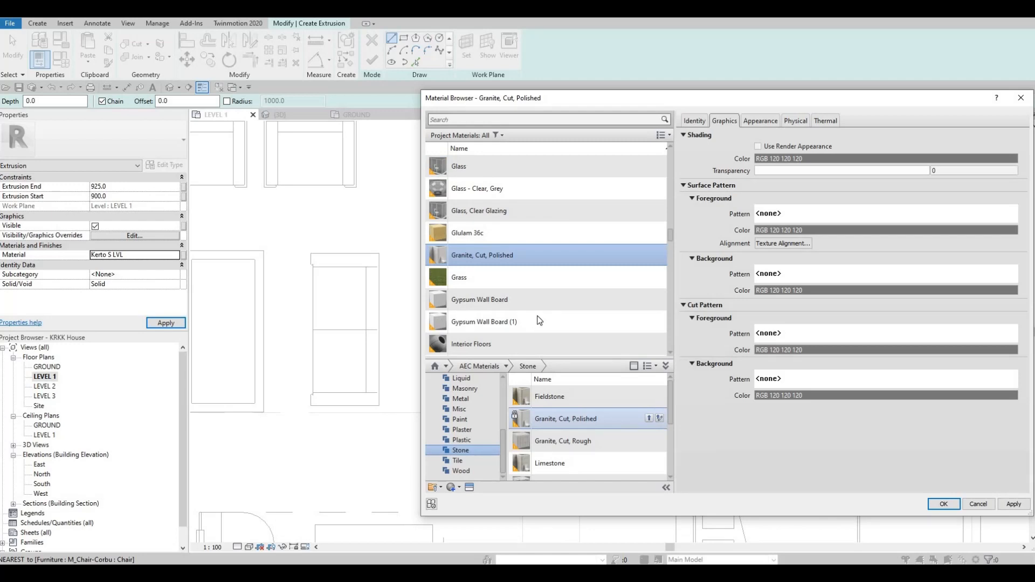
left_click(1010, 506)
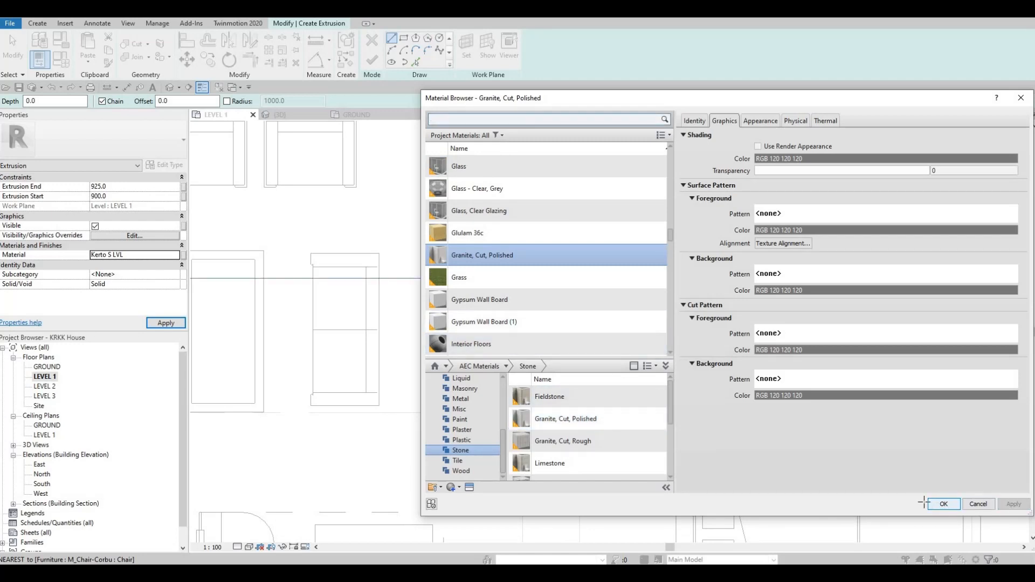
left_click(938, 504)
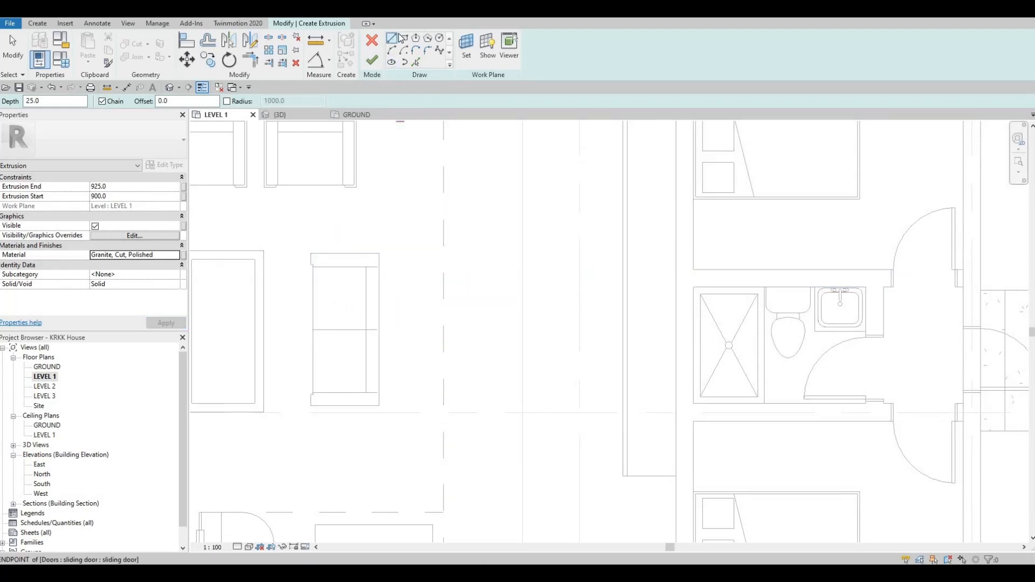
Sketch a rectangular extrusion profile along the wall over the bench block's footprint.
scroll(522, 237, "up", 1)
middle_click_drag(523, 237, 492, 340)
scroll(492, 340, "down", 1)
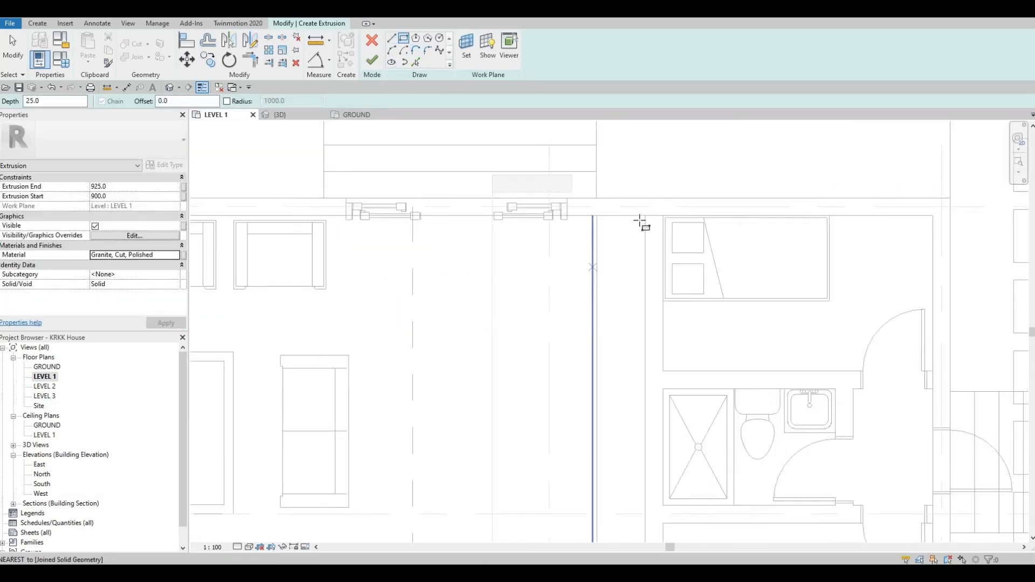
left_click(645, 216)
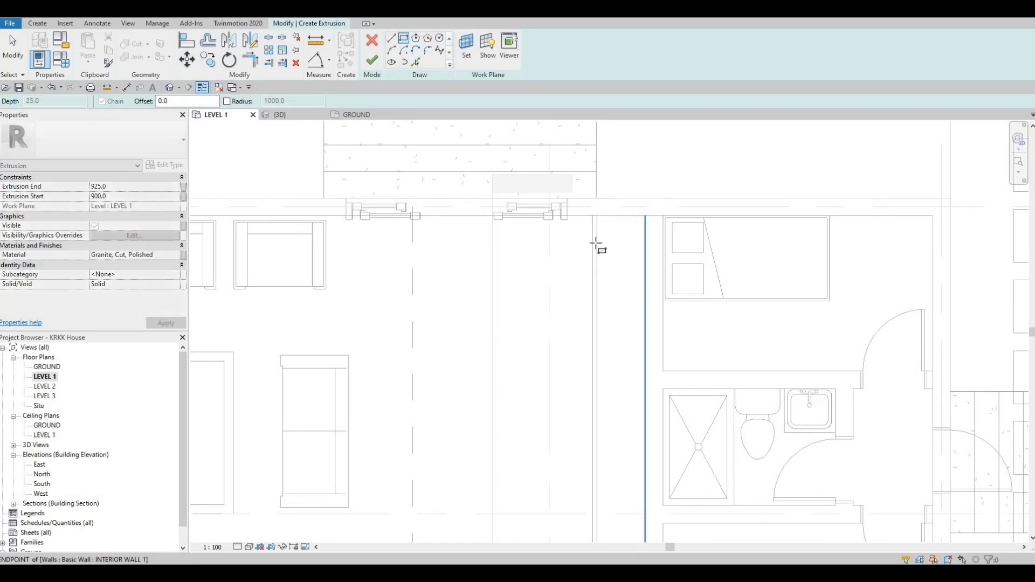
middle_click_drag(550, 376, 523, 181)
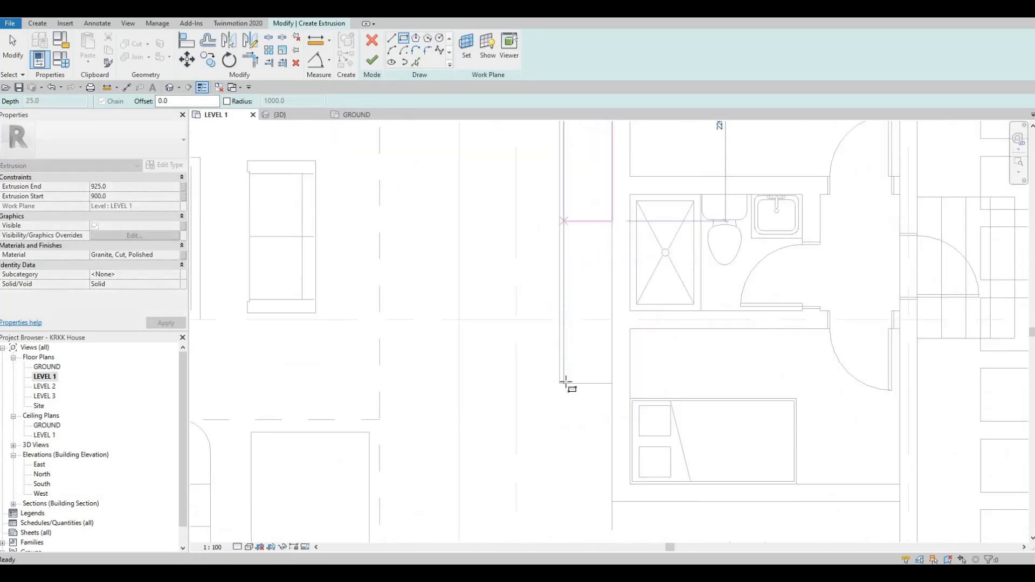
scroll(566, 382, "up", 2)
left_click(567, 380)
key("Escape")
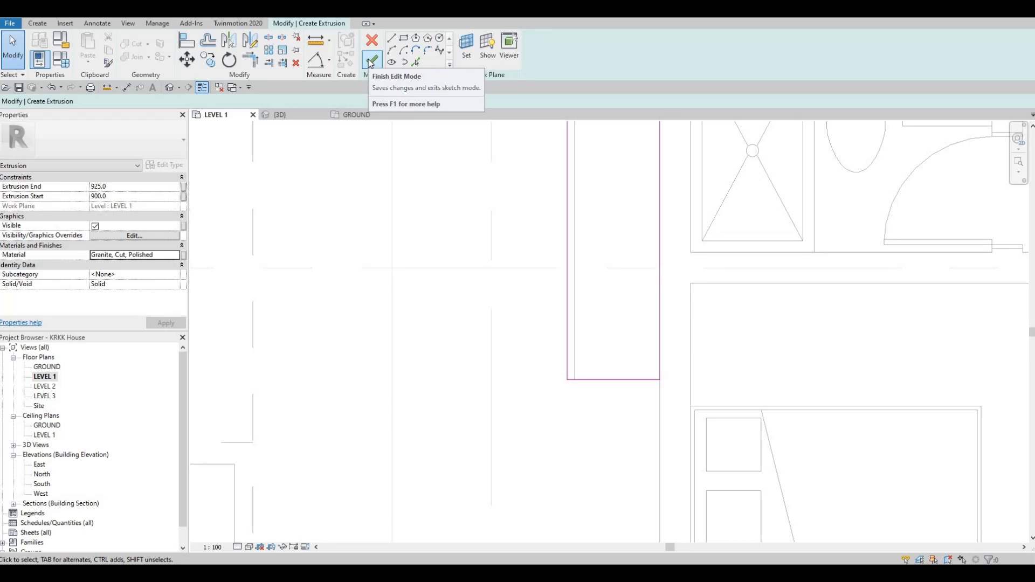
Set the profile rectangle's width to 610 mm.
middle_click_drag(518, 138, 533, 351)
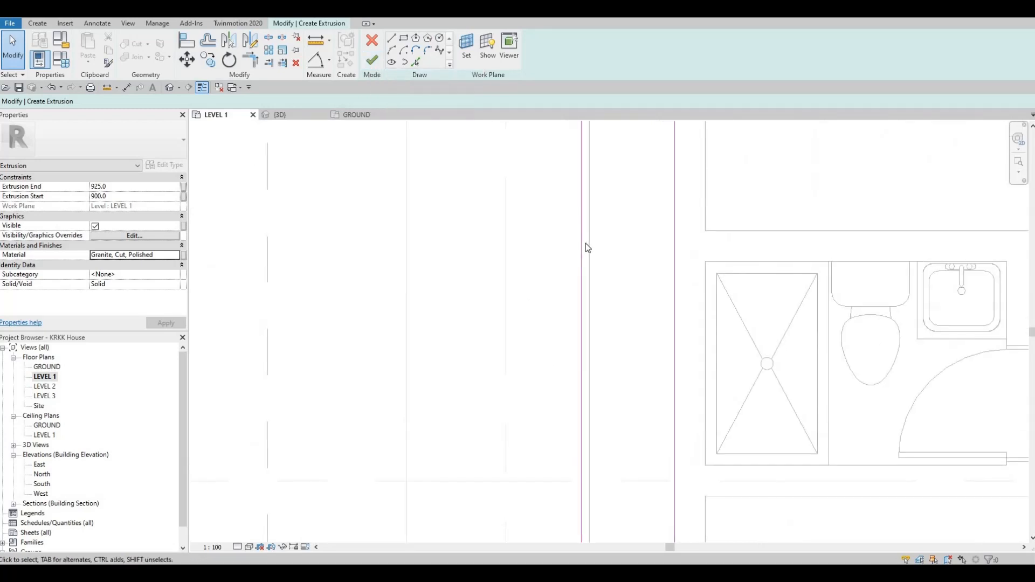
middle_click_drag(582, 240, 554, 399)
scroll(549, 335, "down", 1)
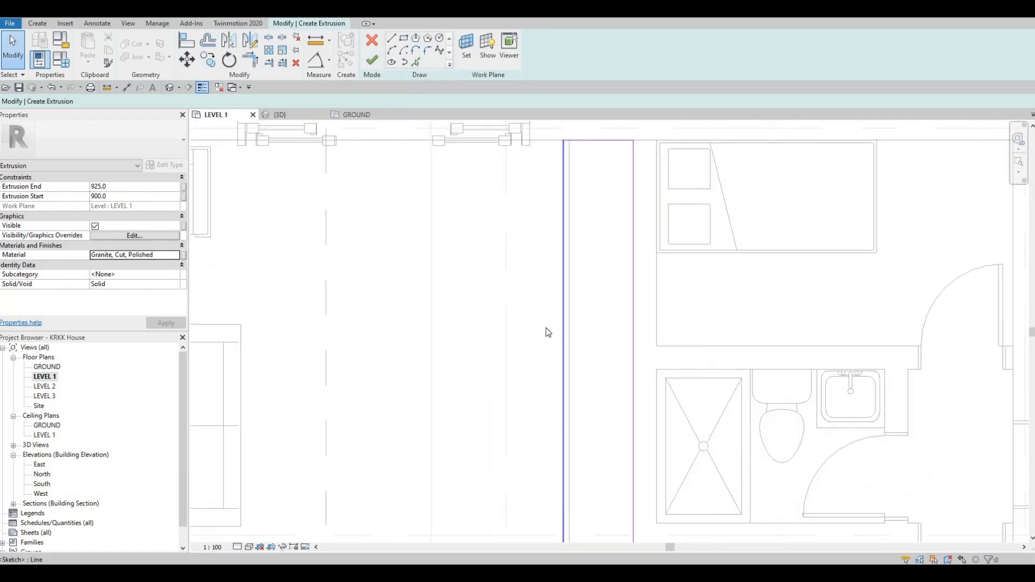
middle_click_drag(560, 189, 547, 323)
left_click(548, 323)
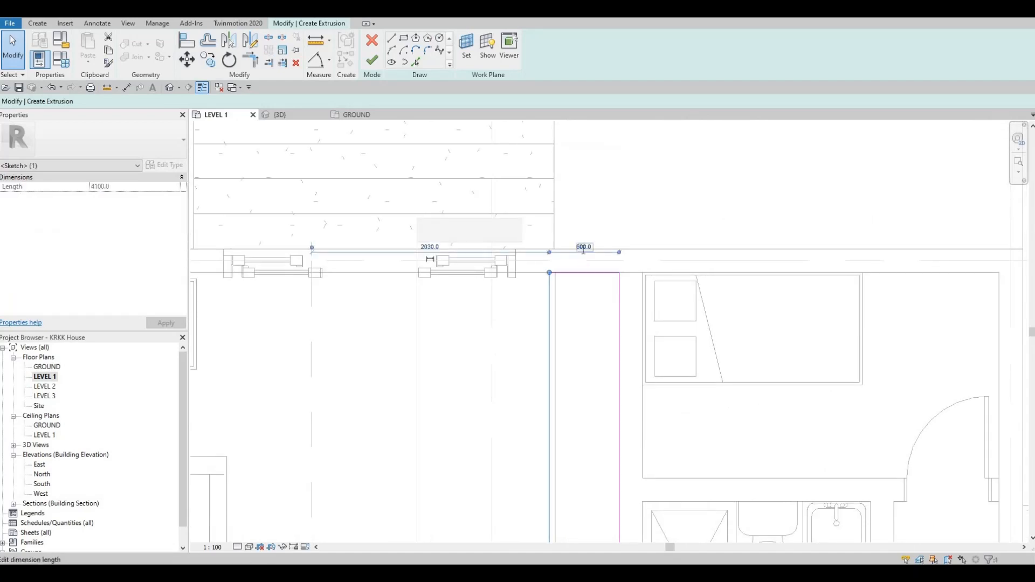
left_click(582, 246)
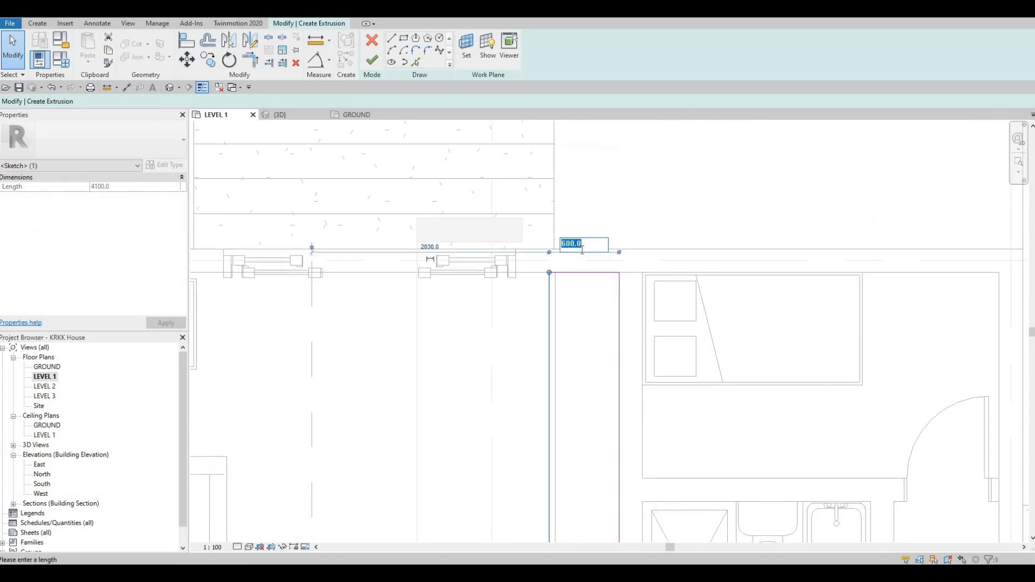
type("610")
key("Return")
Set the profile rectangle's width to 625 mm.
scroll(543, 276, "up", 1)
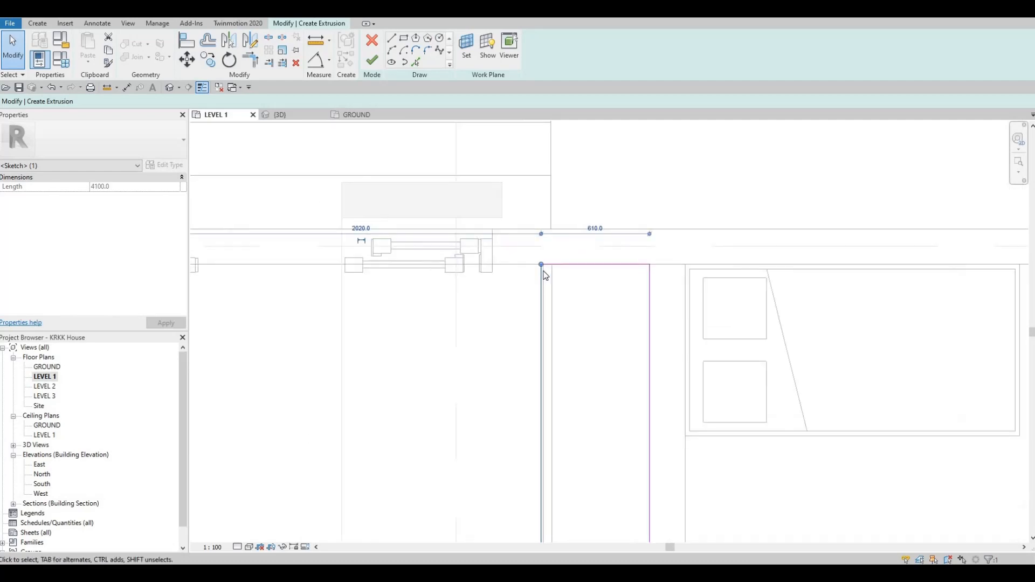
scroll(545, 275, "up", 2)
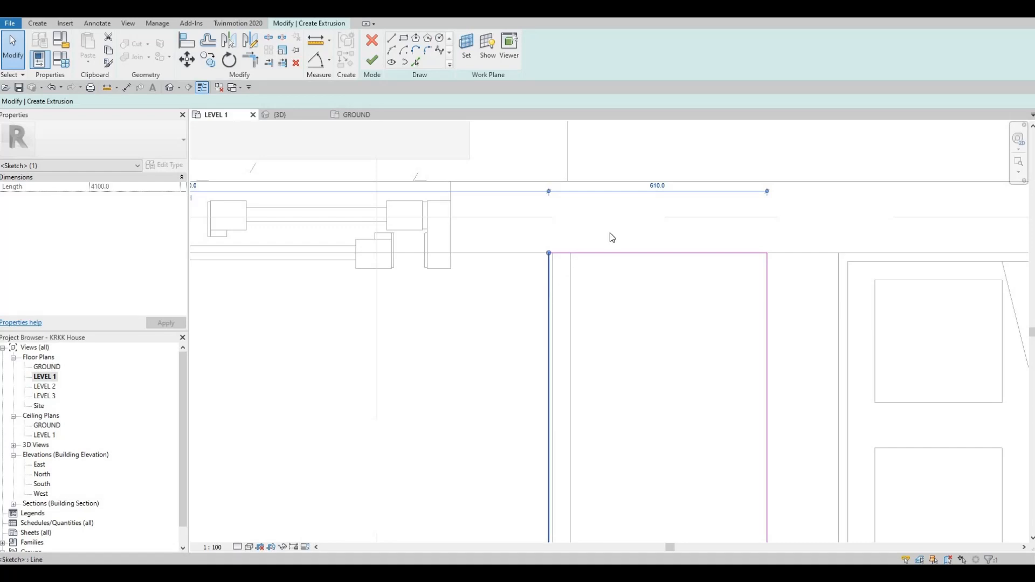
left_click(655, 185)
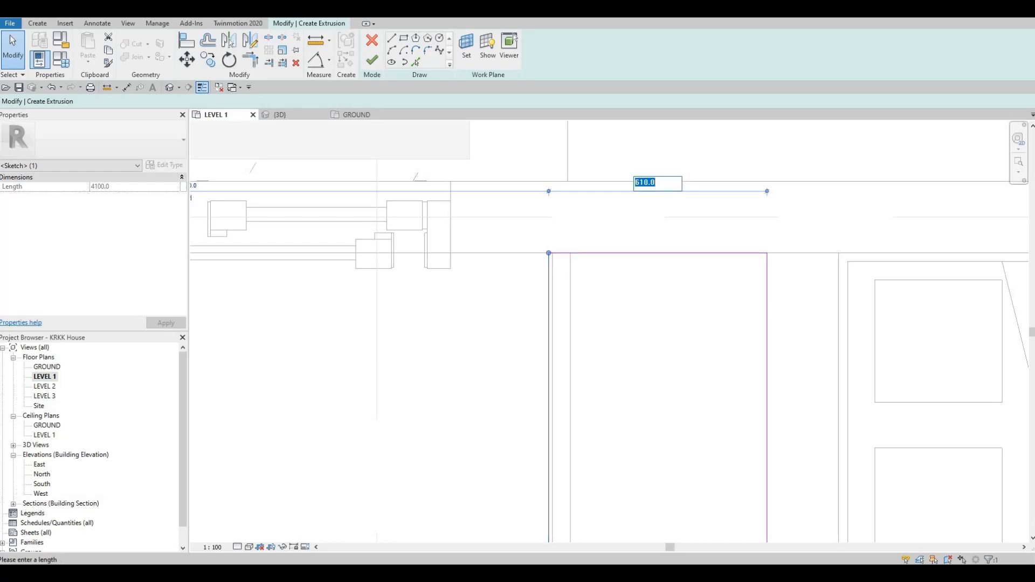
type("625")
key("Return")
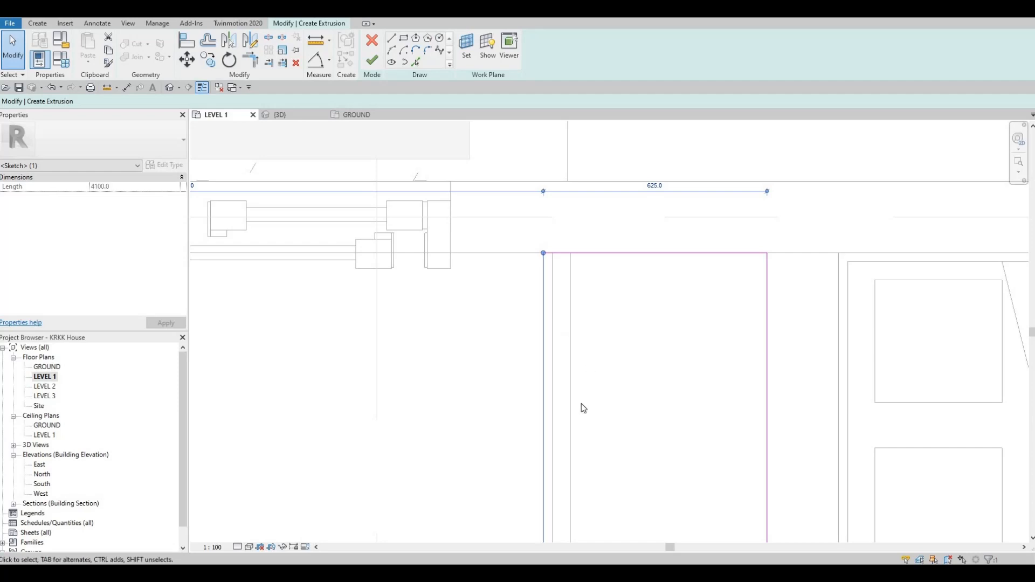
Finish the extrusion sketch and the in-place model.
scroll(582, 408, "down", 5)
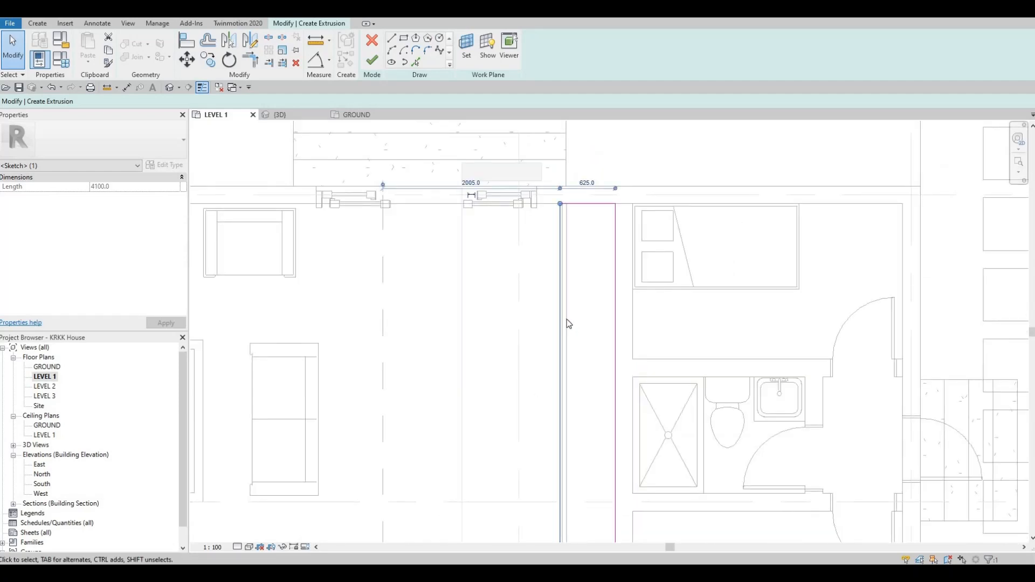
scroll(570, 189, "up", 2)
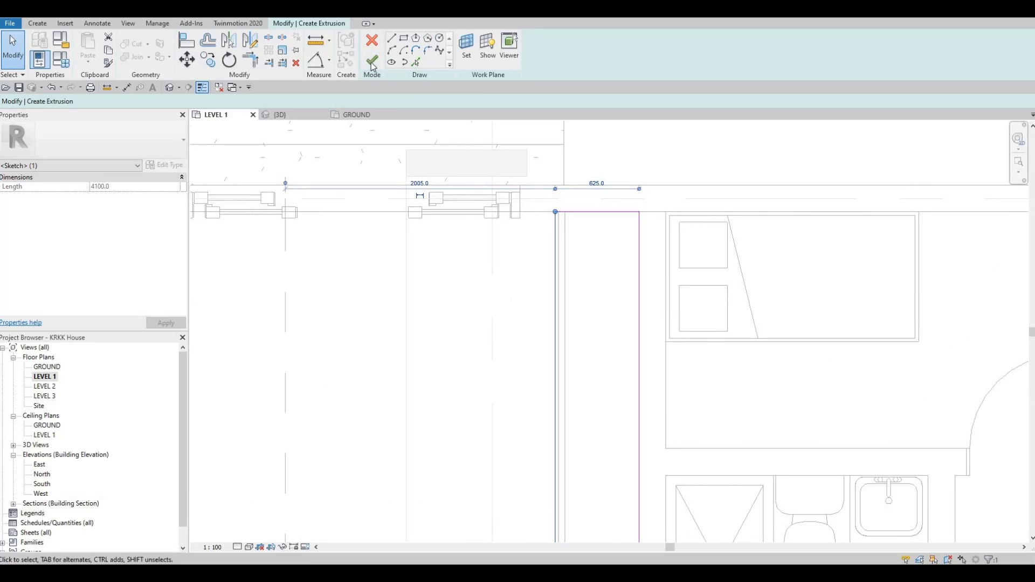
left_click(548, 43)
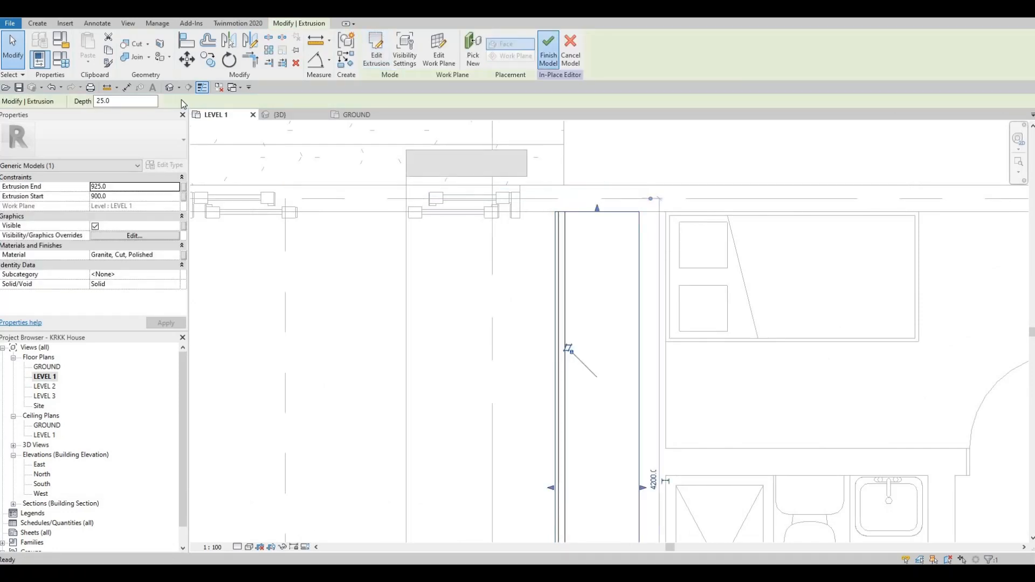
left_click(170, 88)
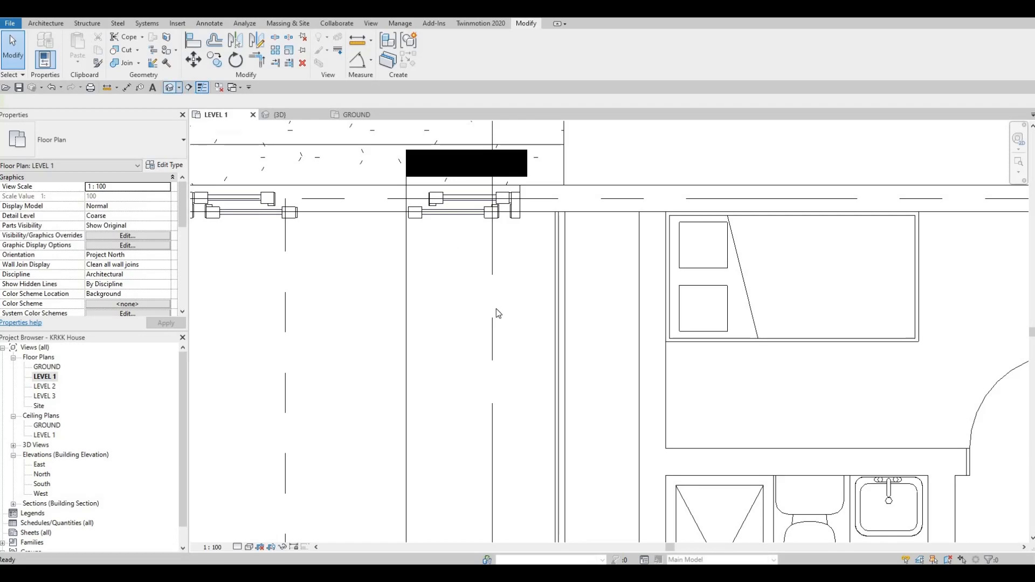
Inspect the granite-topped bench in the 3D view, then return to the Level 1 plan.
middle_click_drag(592, 418, 696, 434, "shift")
middle_click_drag(679, 270, 630, 403)
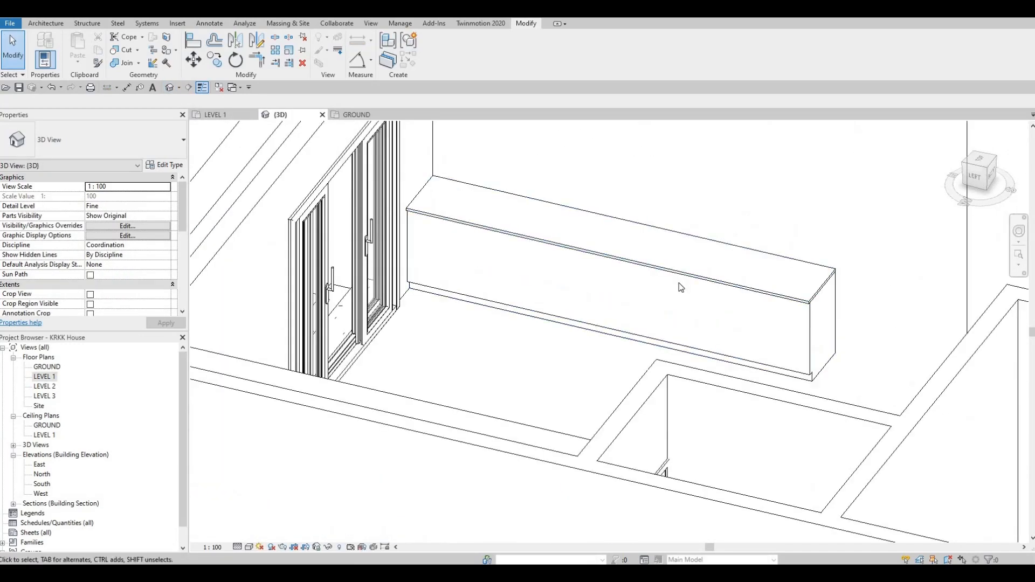
scroll(677, 286, "up", 1)
scroll(691, 342, "down", 3)
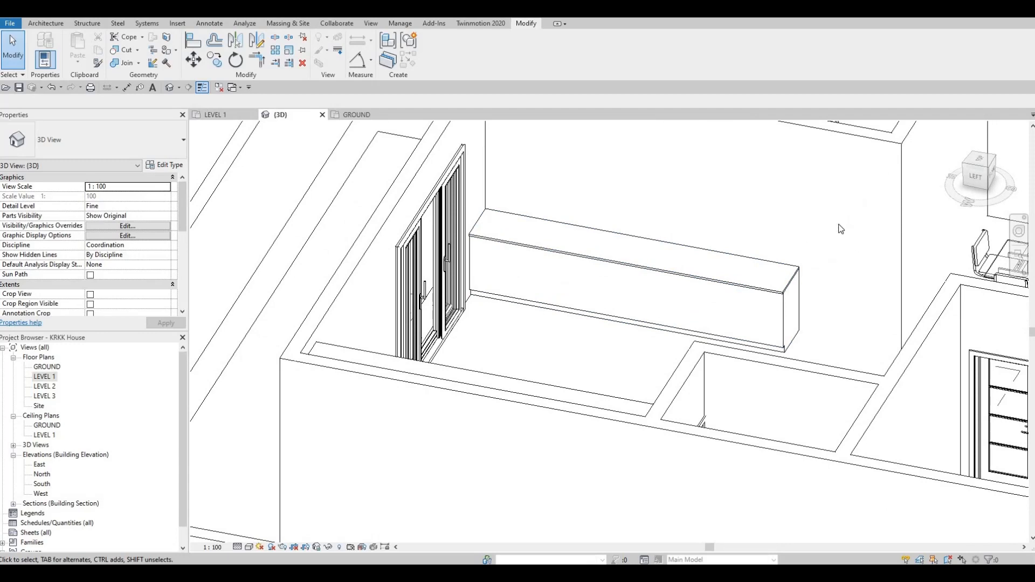
middle_click_drag(844, 209, 835, 237)
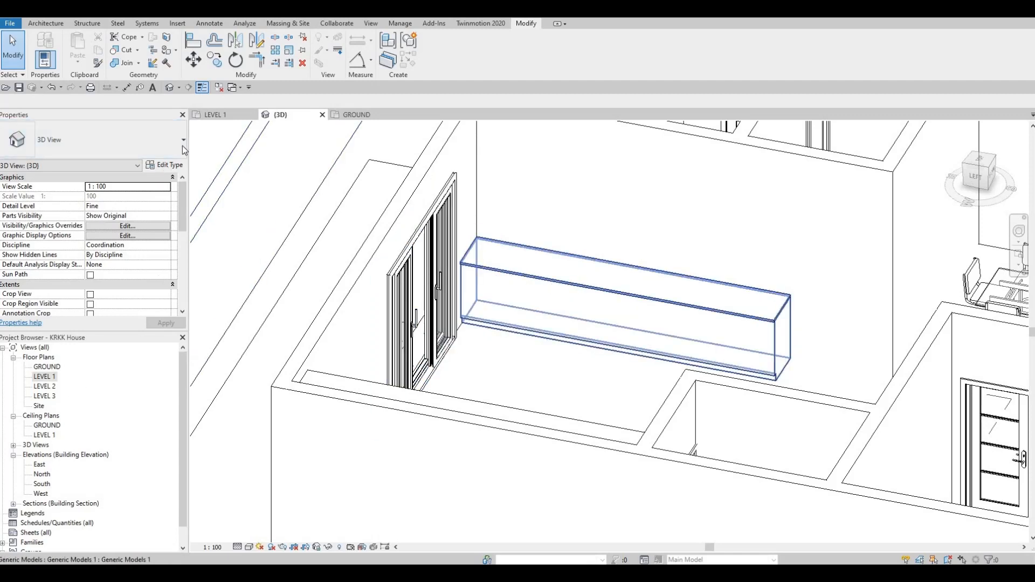
left_click(213, 115)
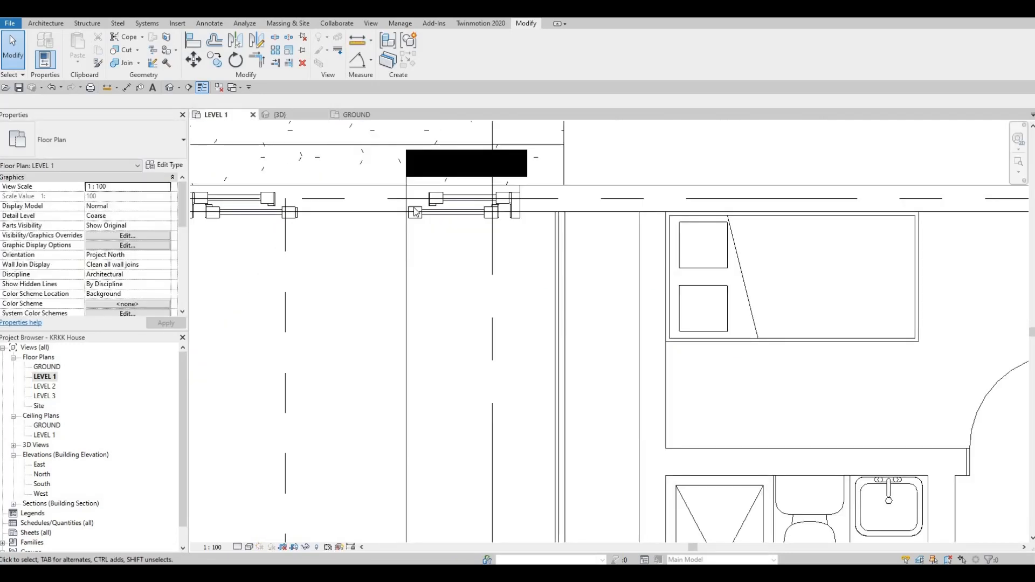
Load the M_Sink Kitchen-Triple family from the metric library's Plumbing > Architectural > Fixtures > Sinks folder.
left_click(174, 24)
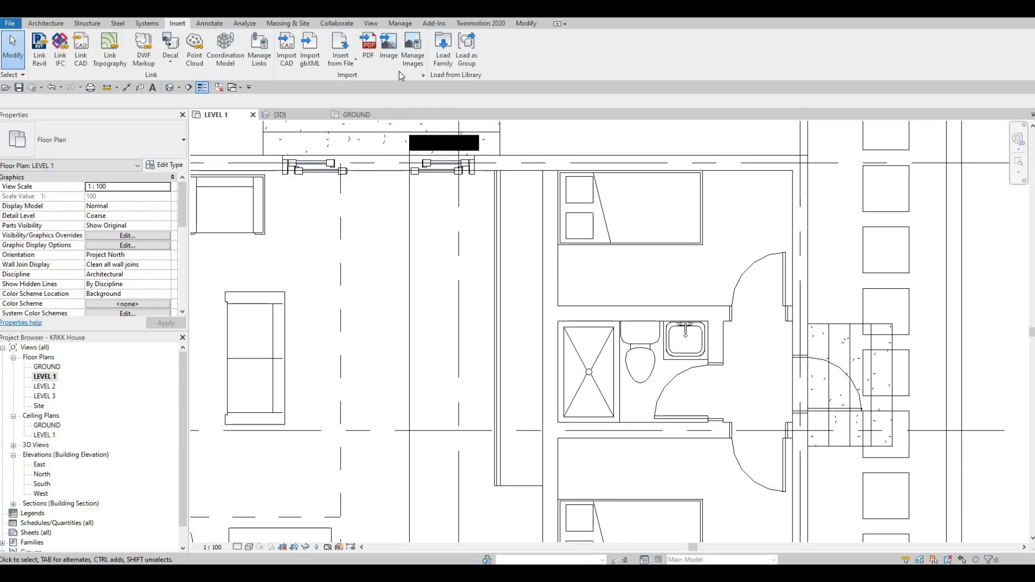
left_click(442, 57)
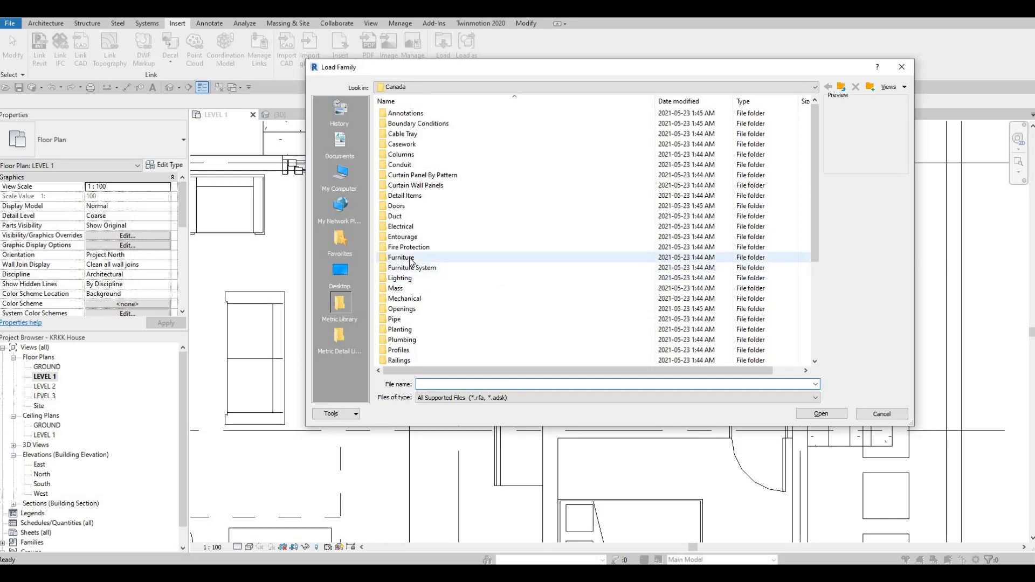
scroll(432, 270, "down", 4)
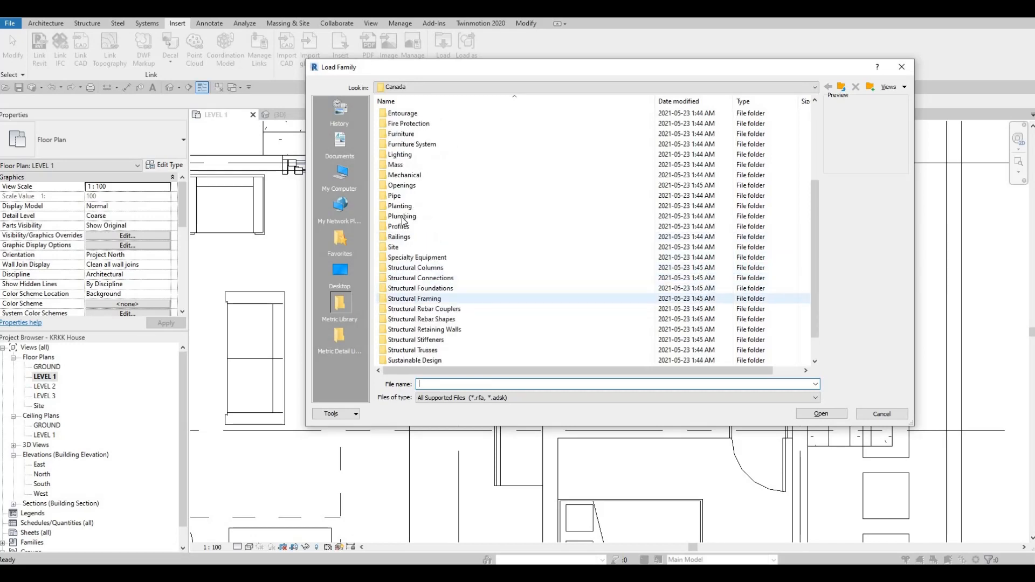
left_click(402, 217)
key("Return")
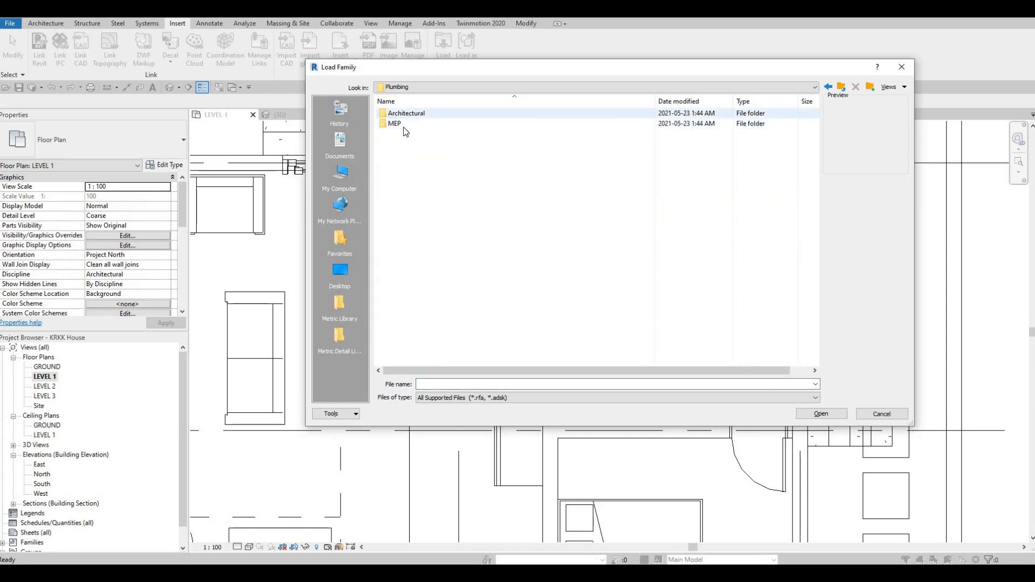
double_click(403, 114)
double_click(403, 124)
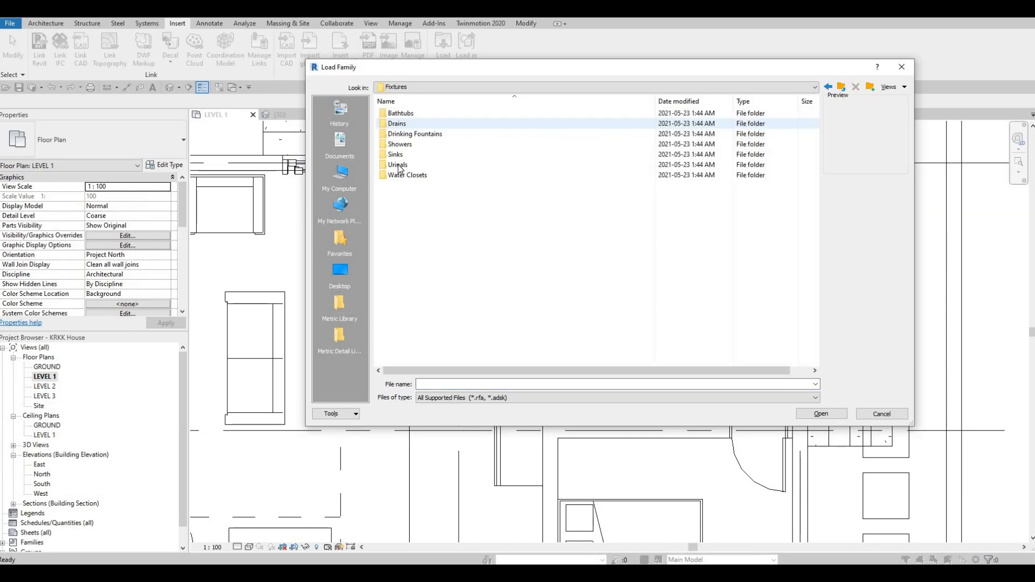
double_click(398, 155)
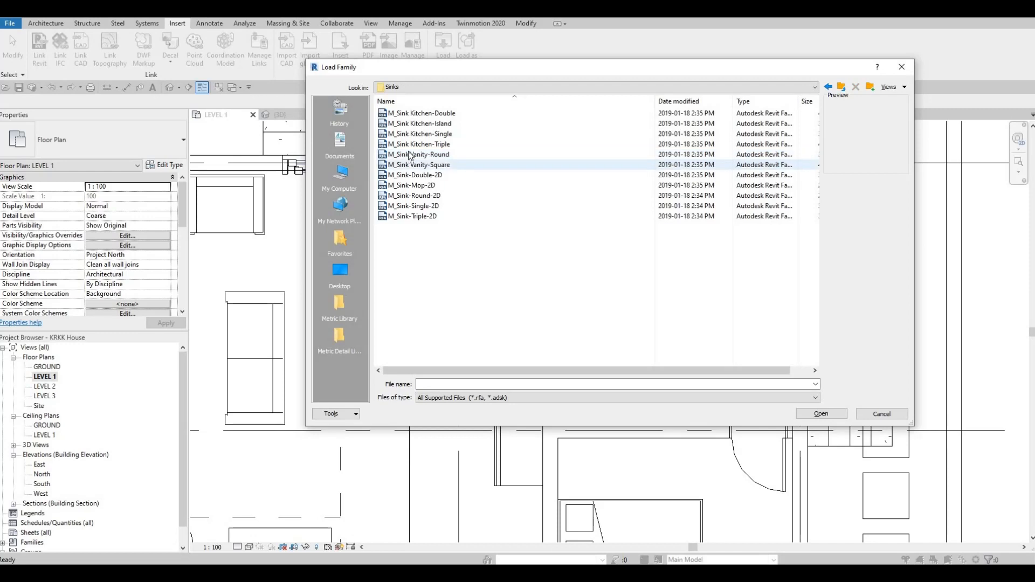
left_click(412, 155)
left_click(410, 135)
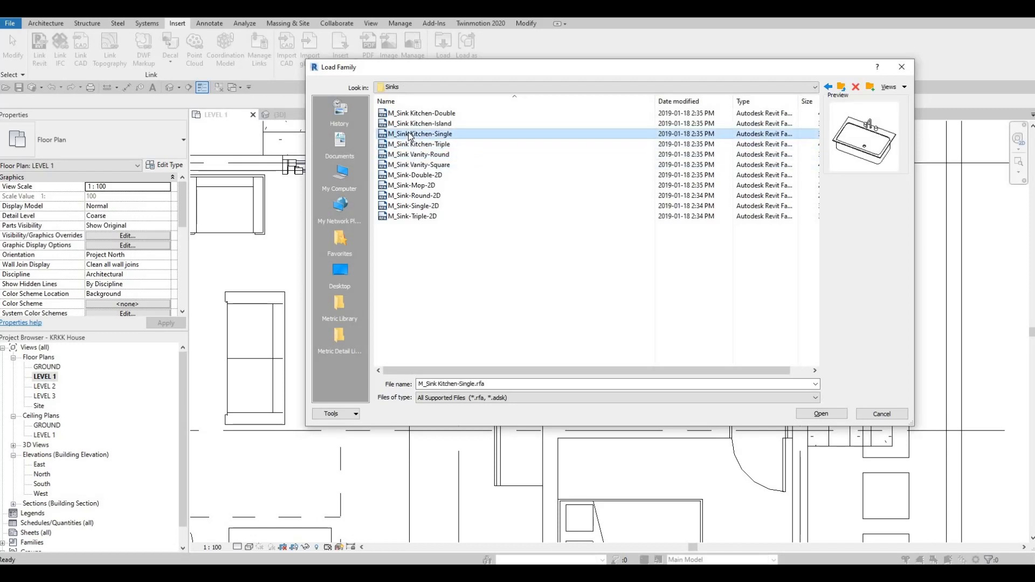
left_click(409, 144)
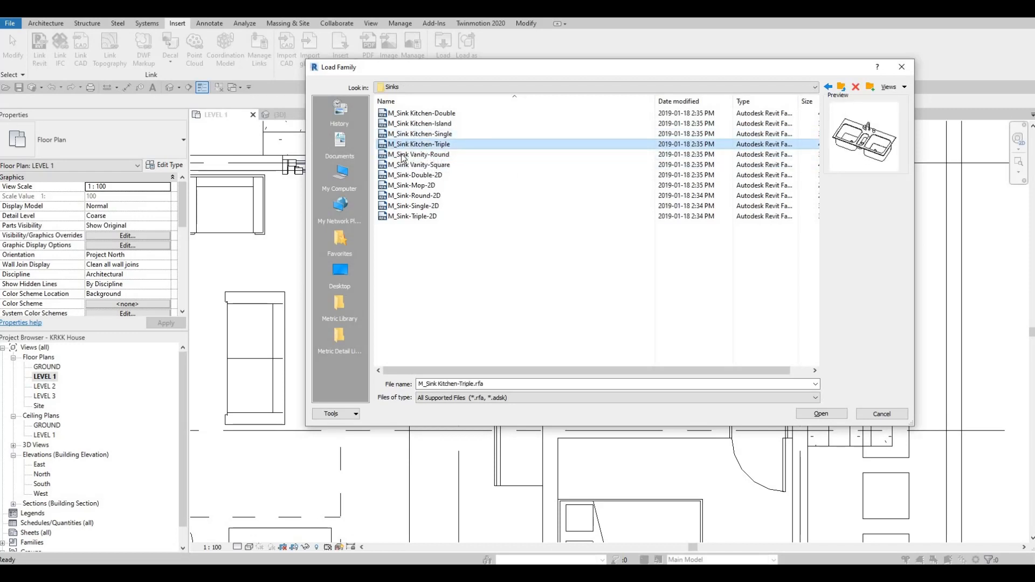
left_click(806, 413)
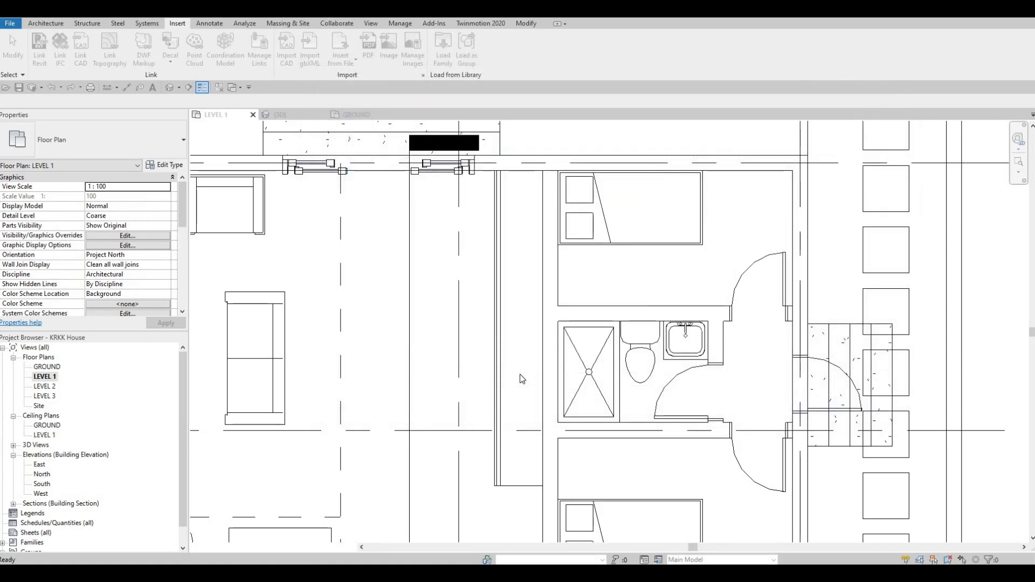
Place the triple kitchen sink rotated onto the bench, centred on the bench's line in the Level 1 plan.
key("c")
key("m")
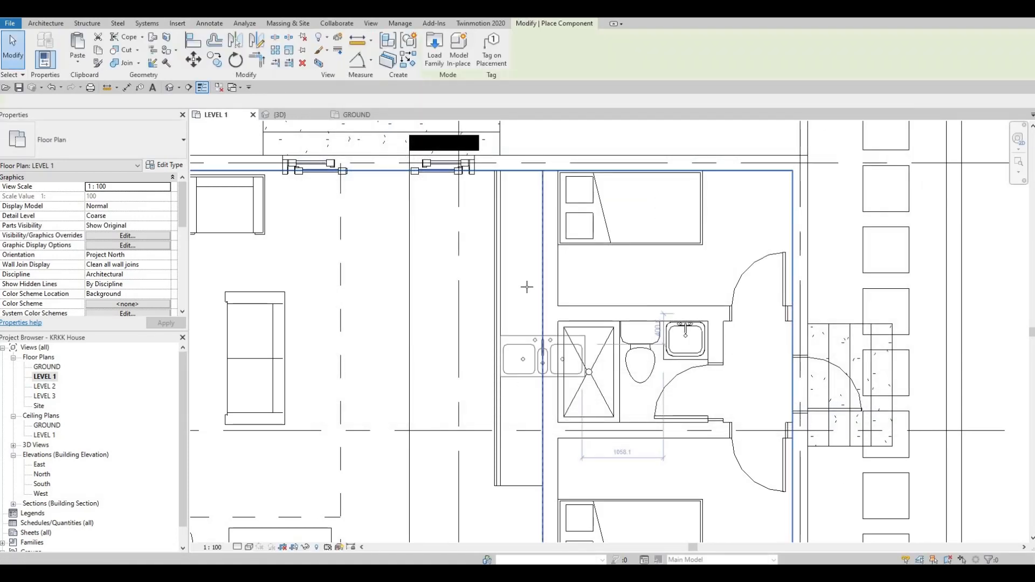
key("space")
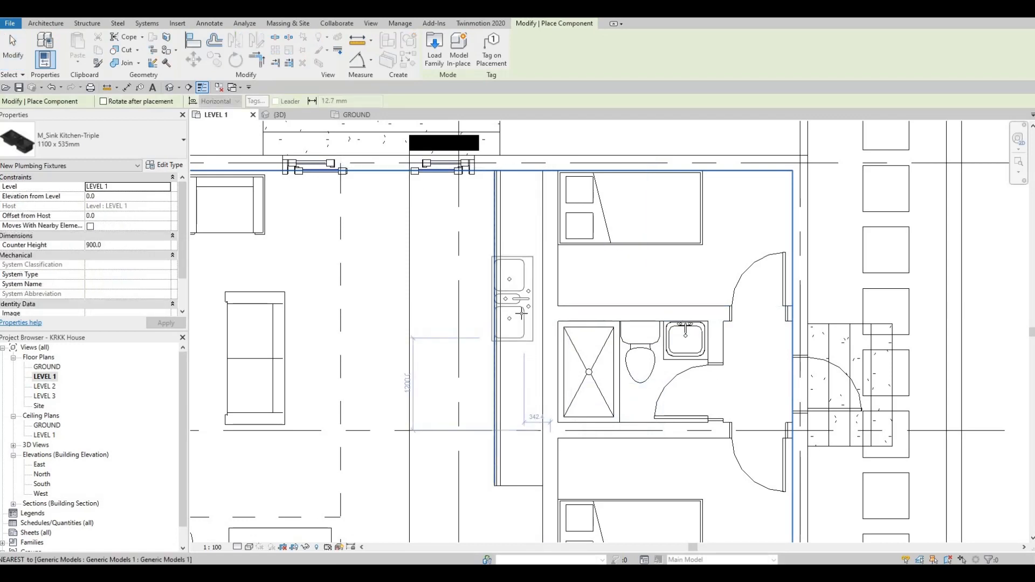
scroll(515, 298, "up", 3)
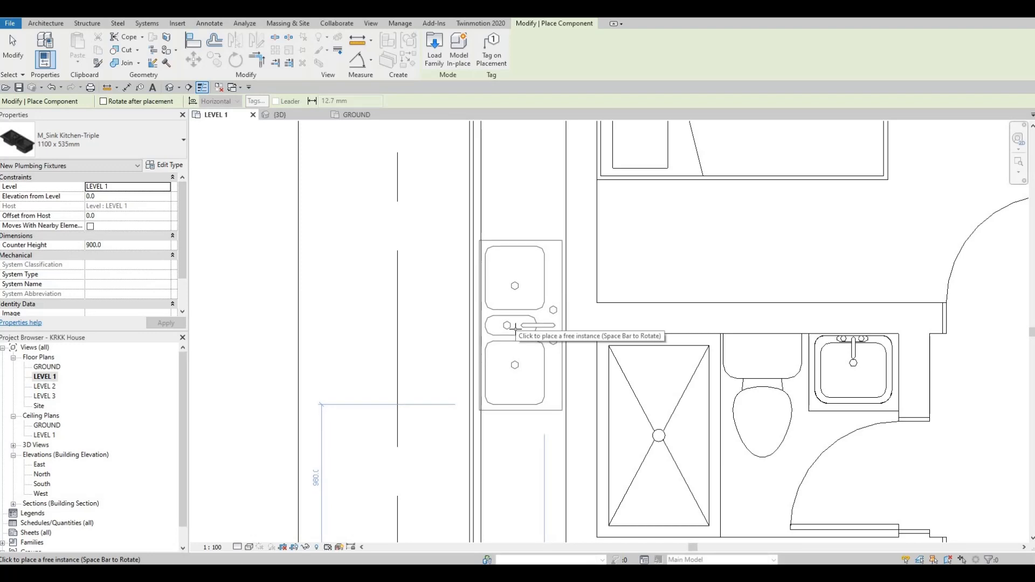
scroll(516, 330, "down", 3)
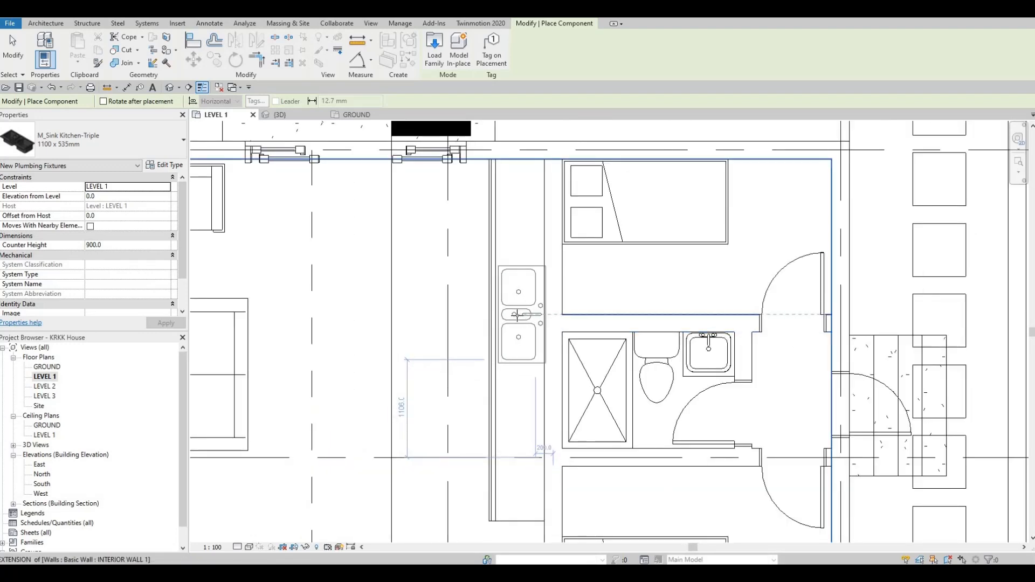
left_click(514, 315)
scroll(513, 315, "up", 3)
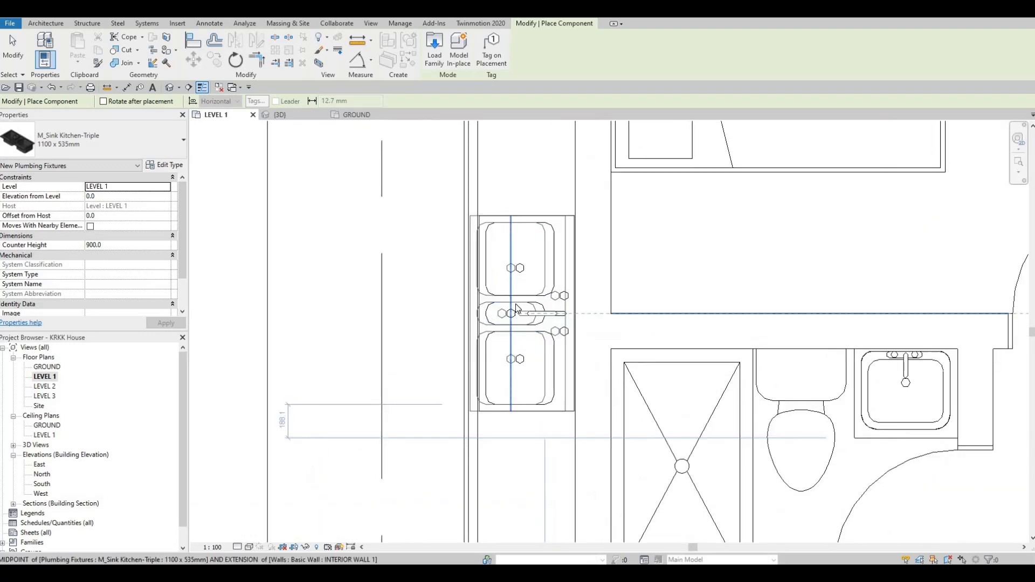
key("Escape")
key("Escape")
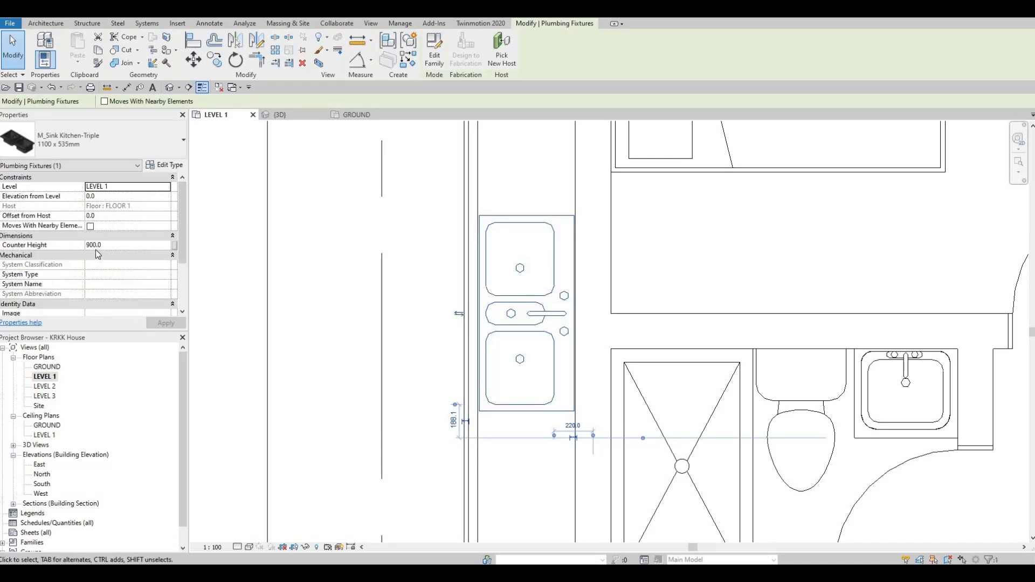
Set the placed sink's counter height to 925 mm.
left_click(109, 244)
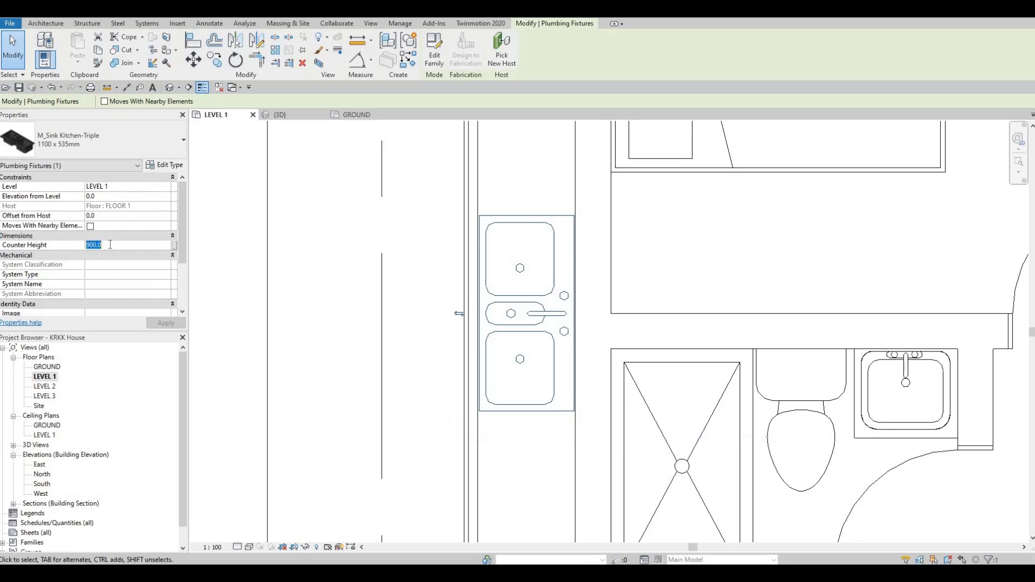
type("925")
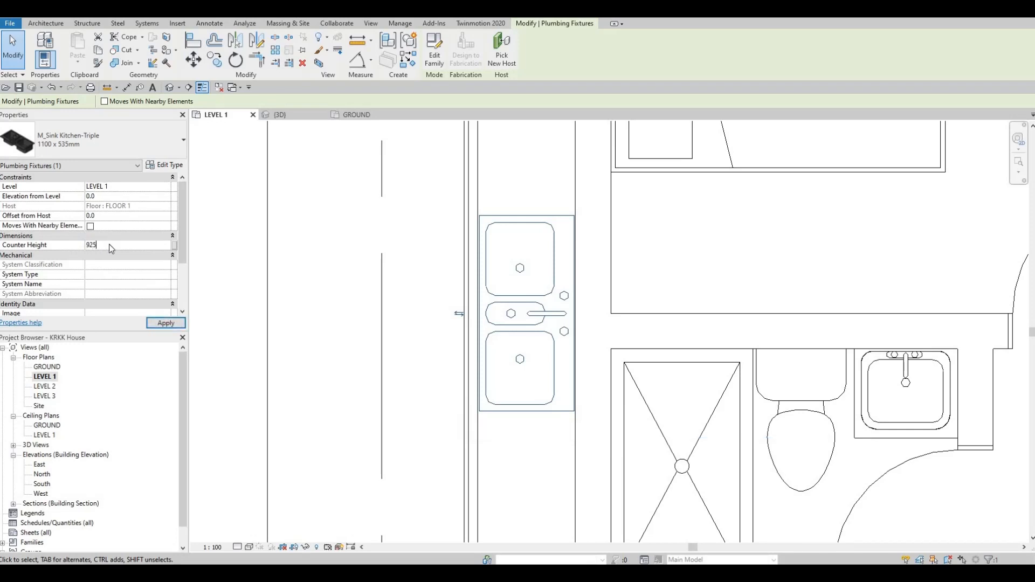
key("Return")
Change the sink type's depth to 500 mm in its type properties and apply.
left_click(166, 165)
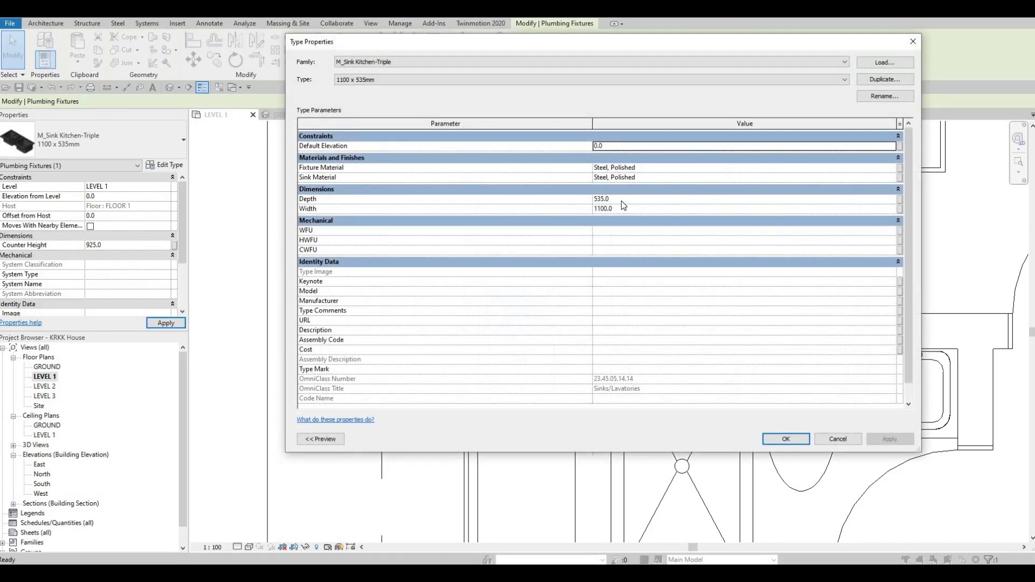
left_click(622, 201)
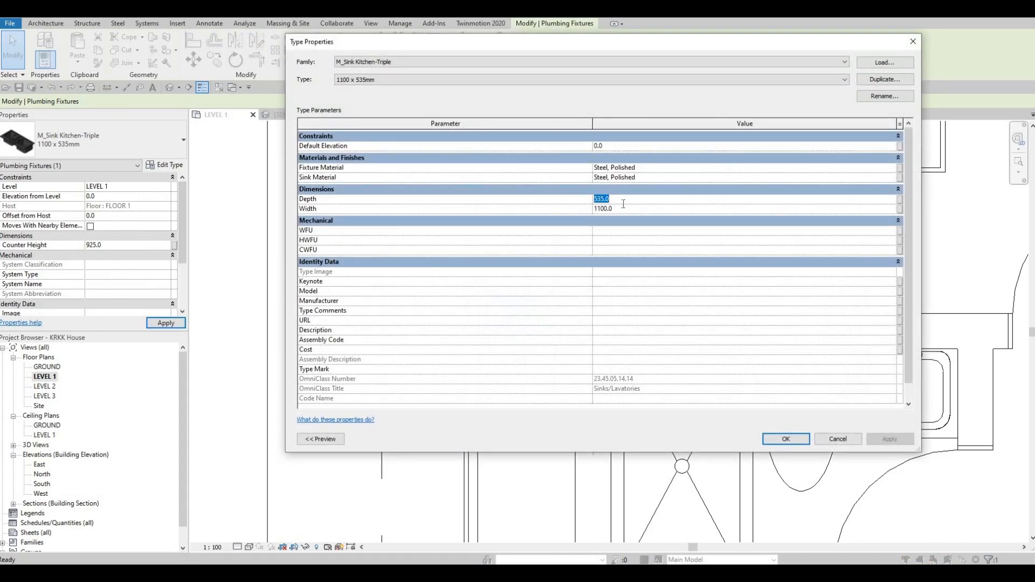
type("500")
left_click(895, 439)
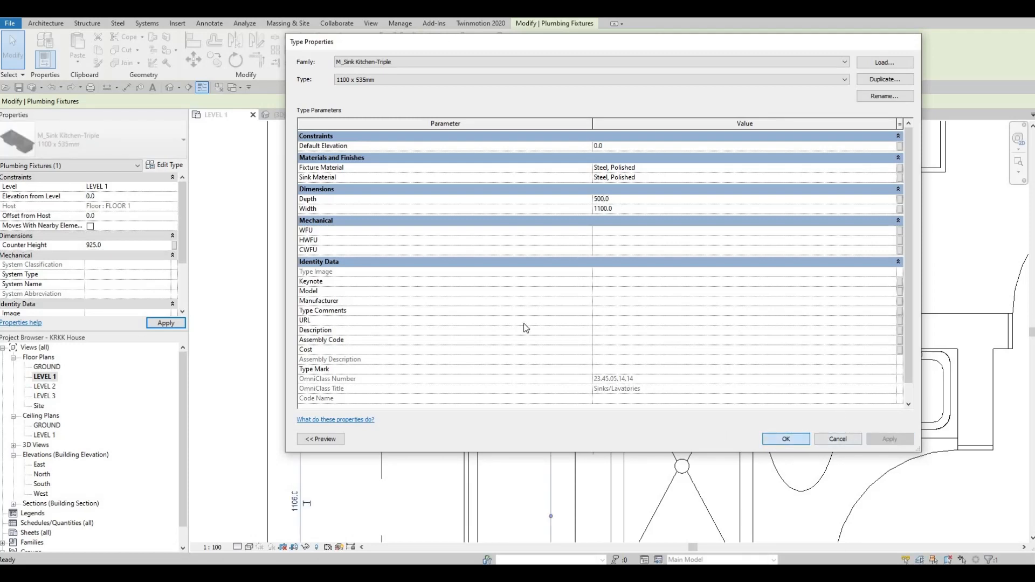
key("Escape")
key("Escape")
Inspect the sink set into the bench in the 3D view, then return to the Level 1 plan.
scroll(534, 292, "down", 2)
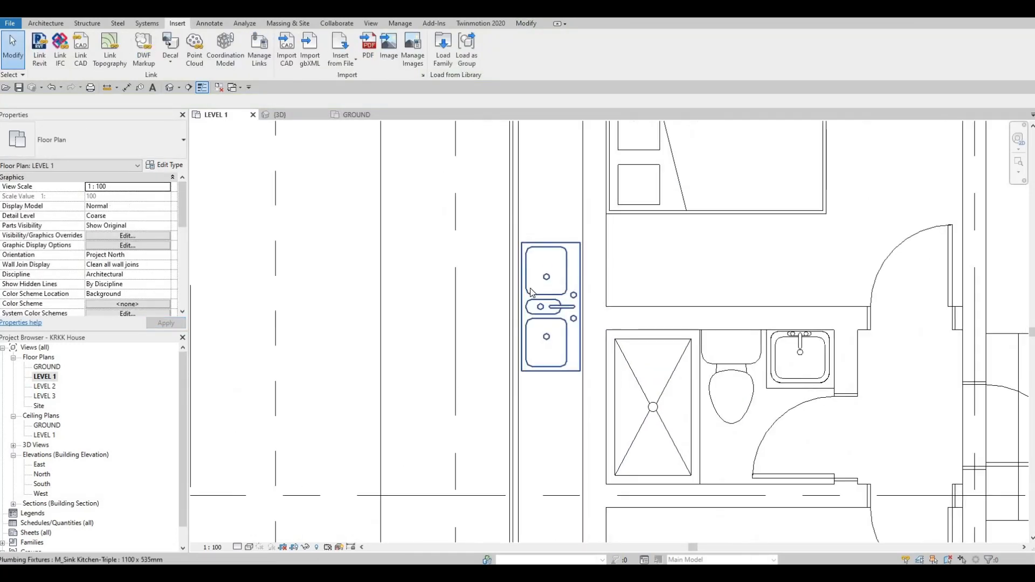
scroll(555, 283, "up", 2)
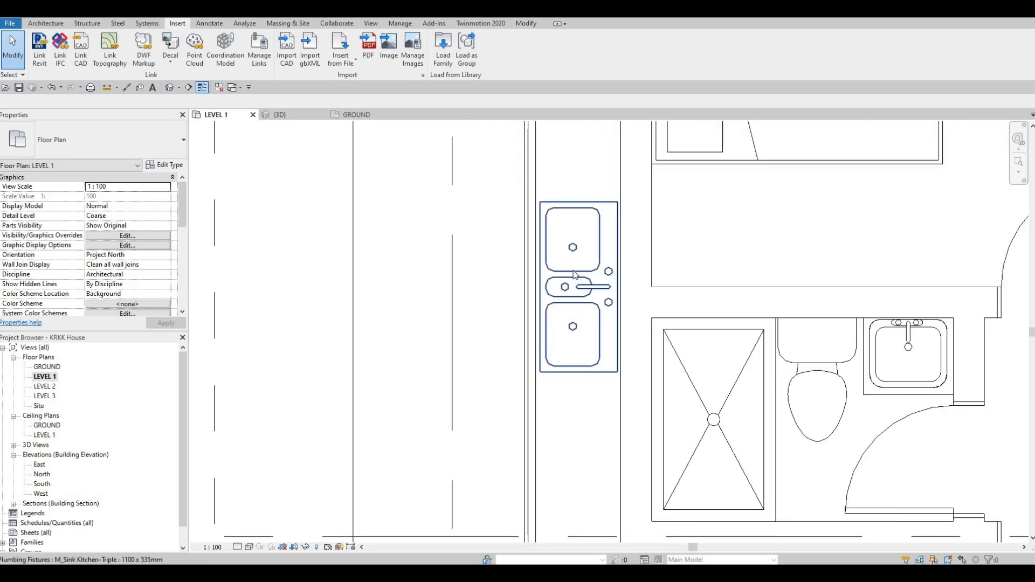
middle_click_drag(558, 281, 574, 275)
scroll(569, 299, "down", 2)
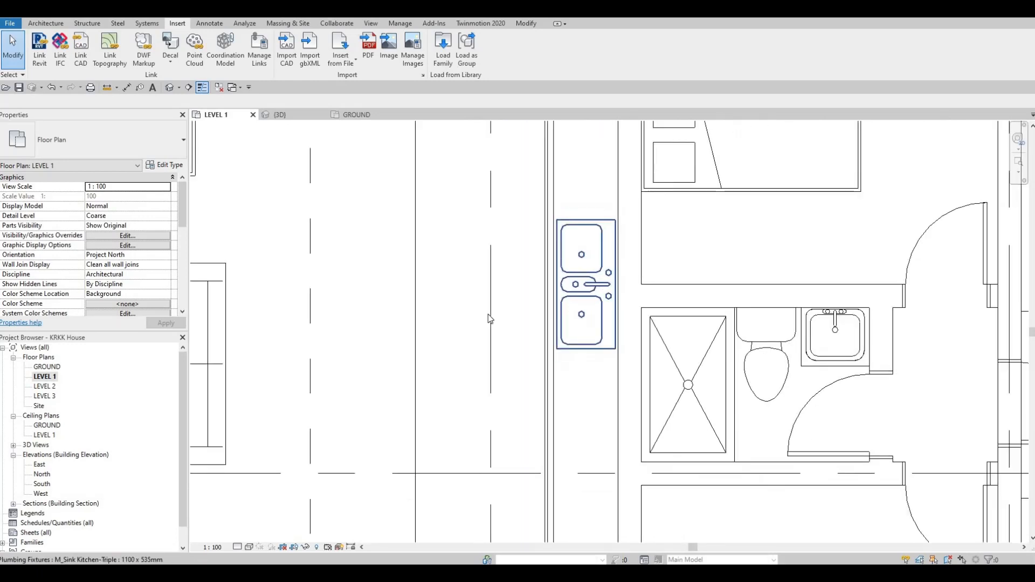
scroll(601, 224, "down", 1)
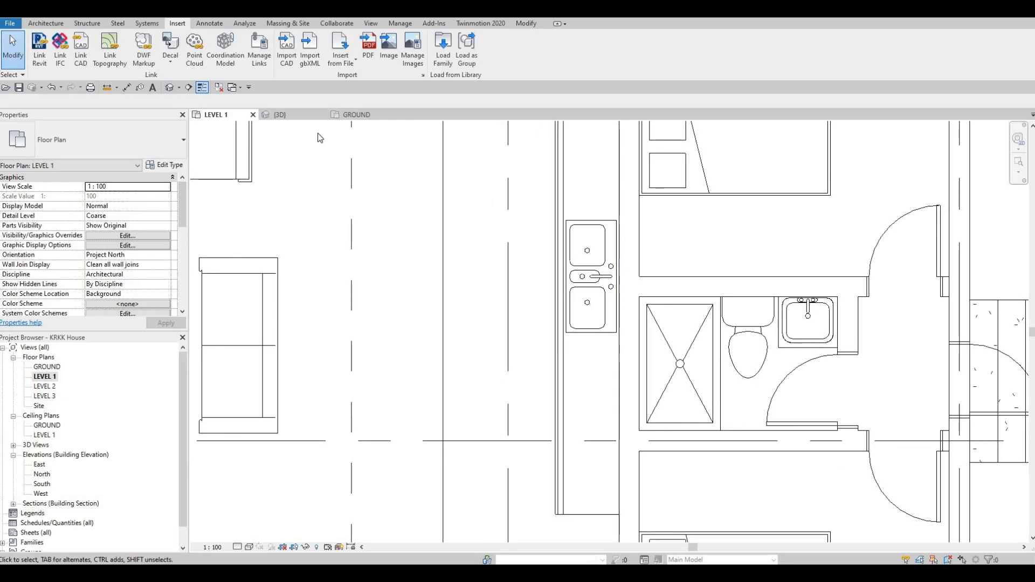
left_click(283, 115)
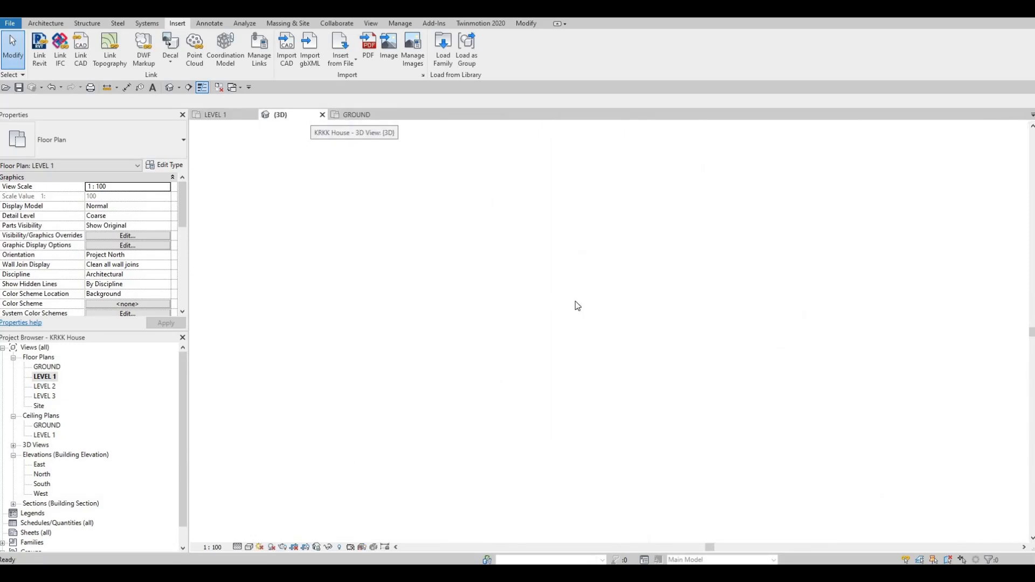
middle_click_drag(512, 362, 576, 455, "shift")
scroll(575, 454, "up", 6)
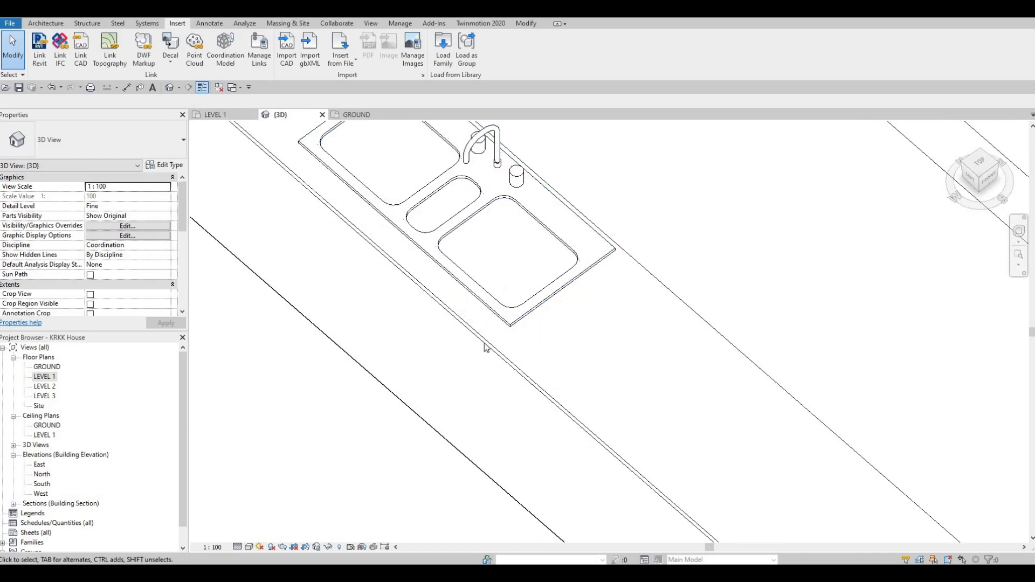
scroll(628, 365, "down", 5)
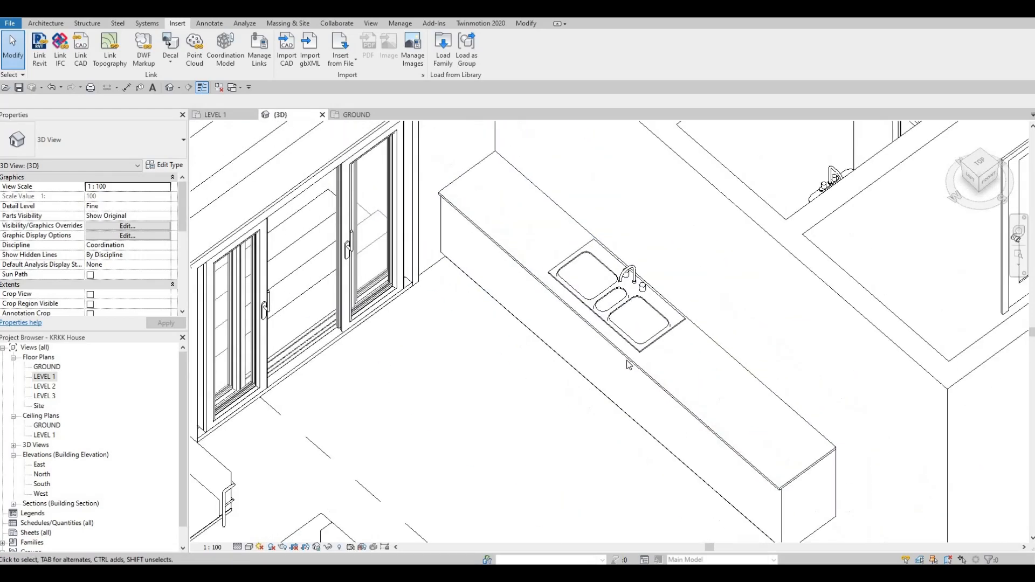
scroll(643, 381, "up", 3)
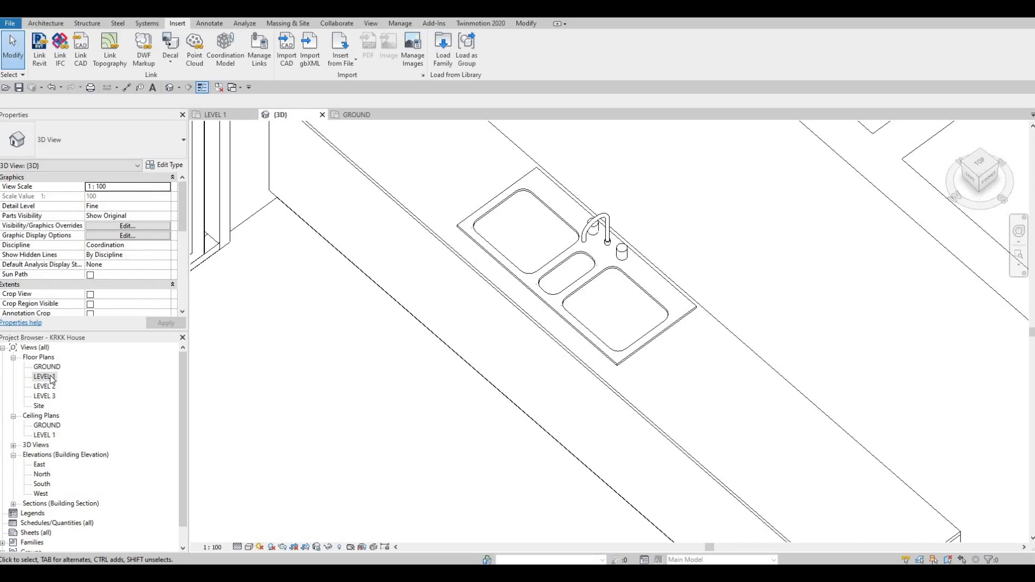
double_click(111, 374)
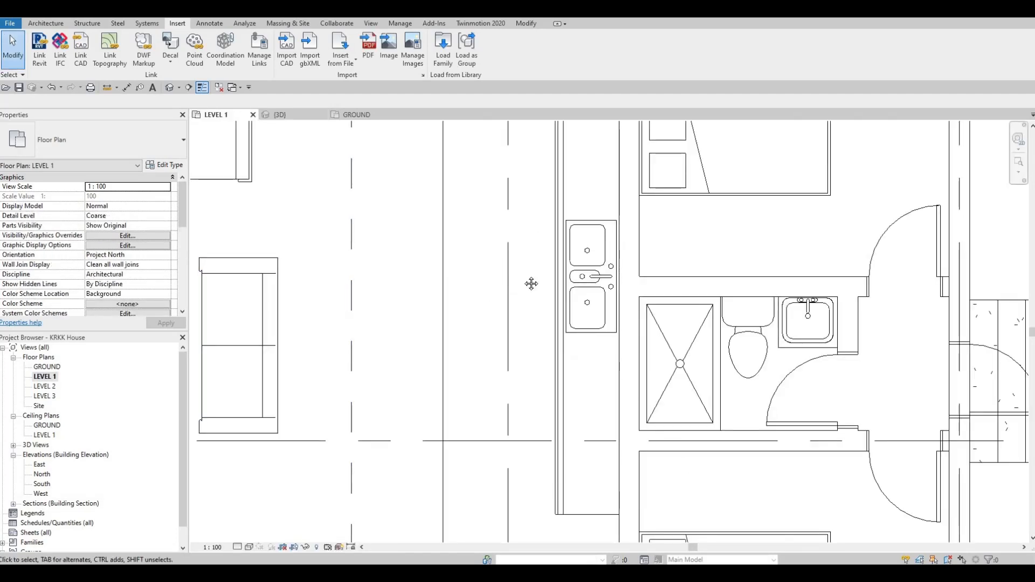
Edit the bench's in-place model, start a Void Extrusion, and sketch a rectangle around the sink's outline.
middle_click_drag(547, 228, 537, 256)
left_click(540, 227)
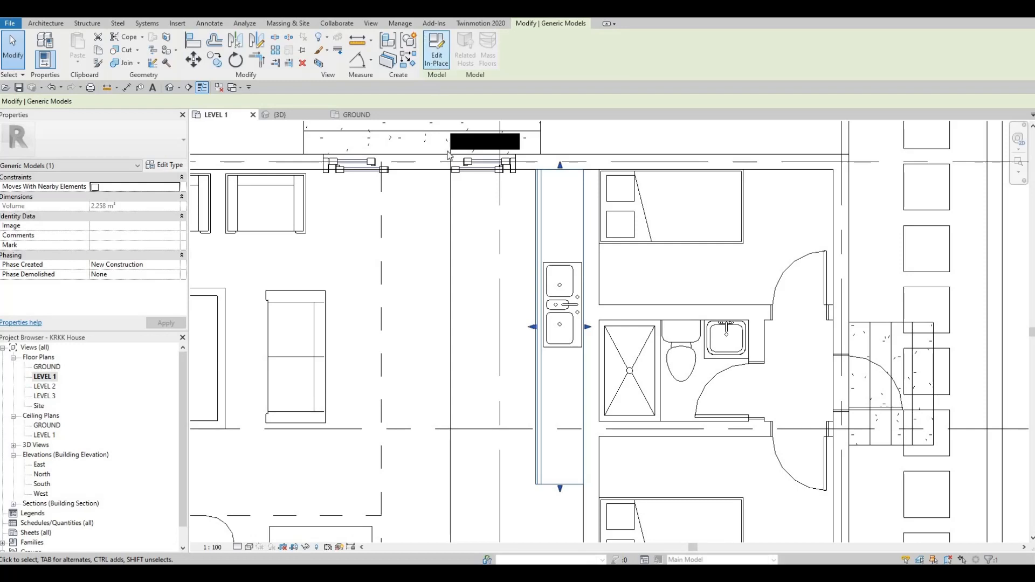
left_click(436, 51)
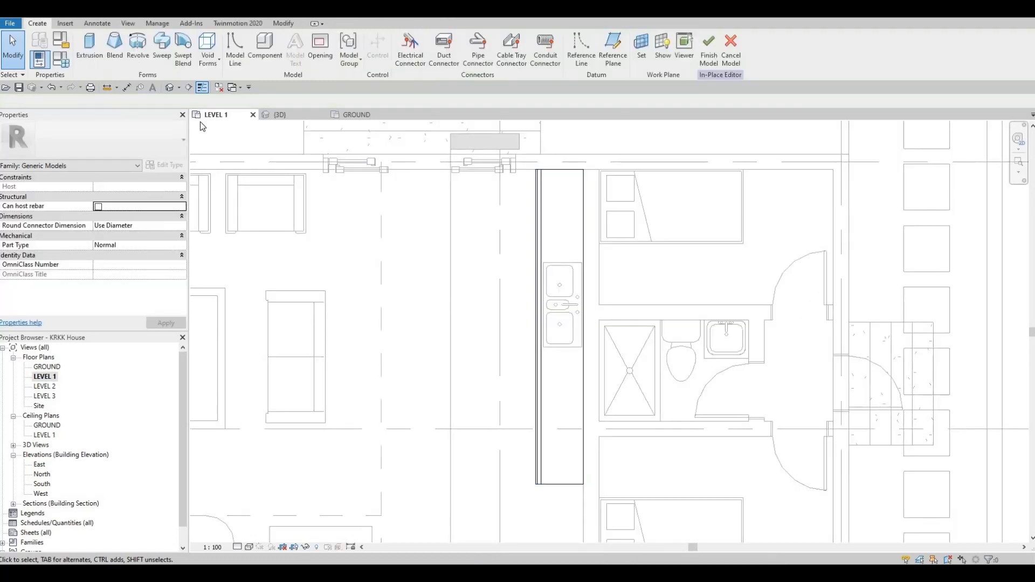
left_click(218, 63)
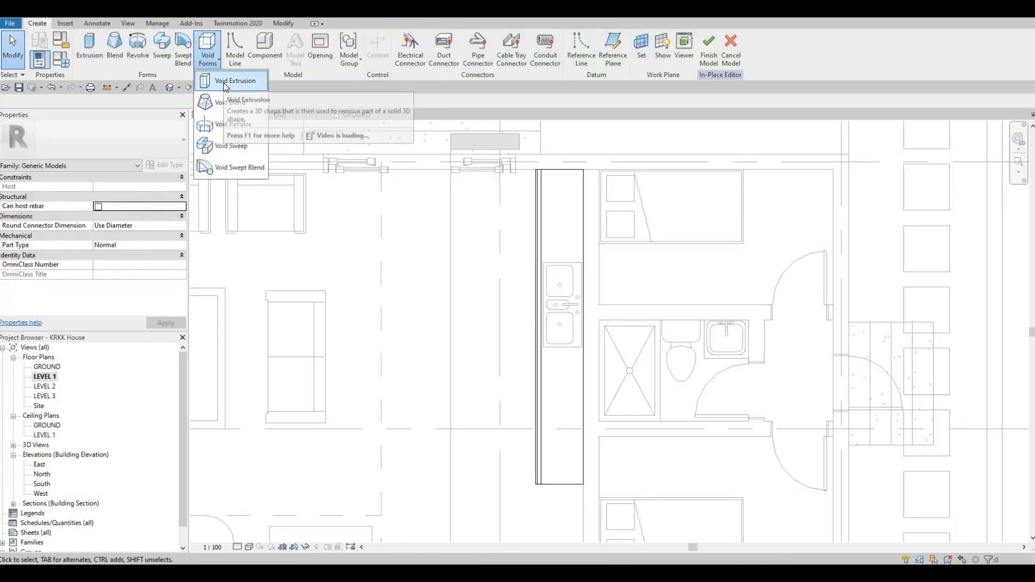
left_click(237, 81)
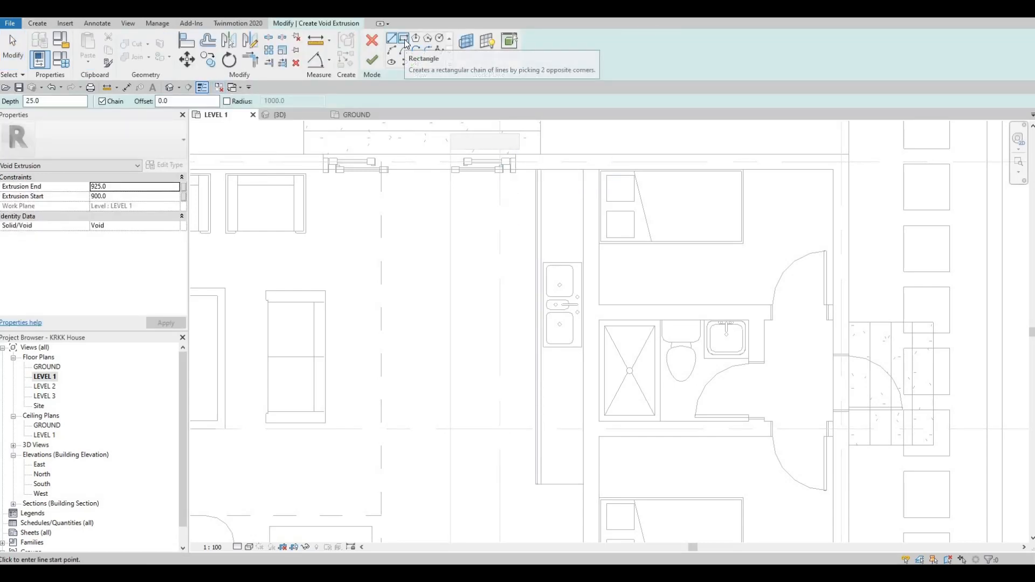
scroll(475, 240, "up", 5)
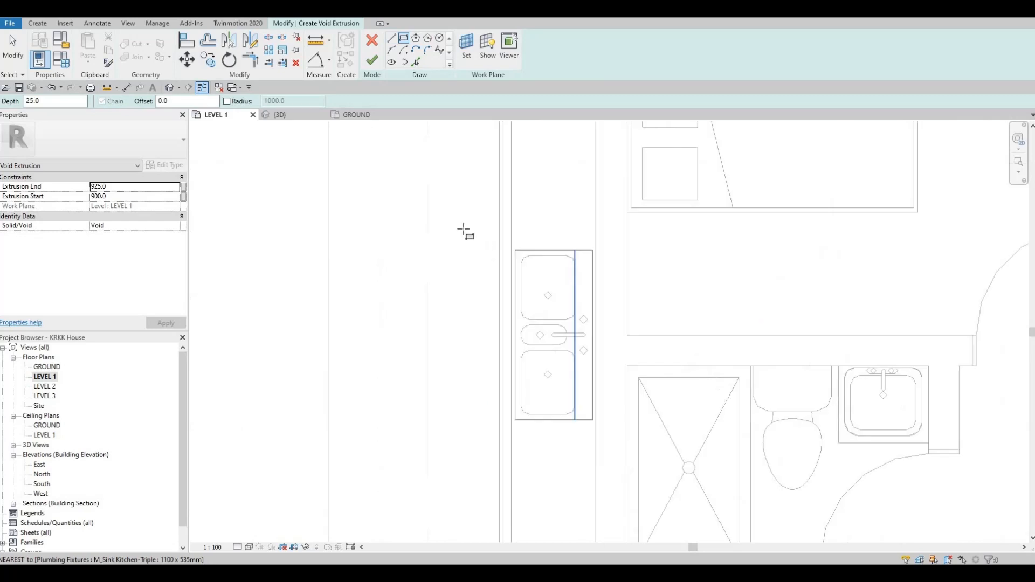
left_click(460, 228)
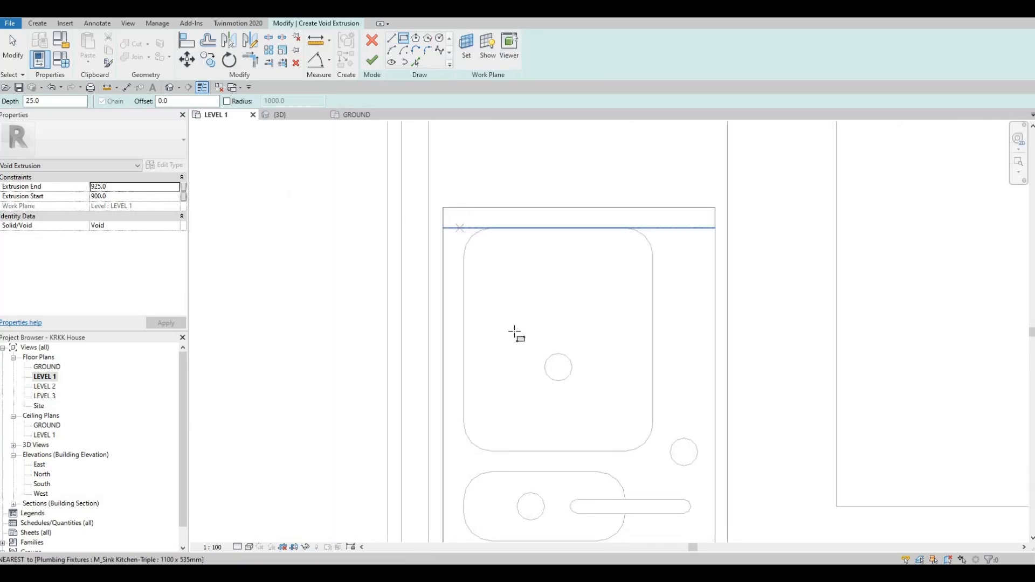
left_click(611, 453)
middle_click_drag(635, 450, 632, 221)
middle_click_drag(671, 441, 645, 317)
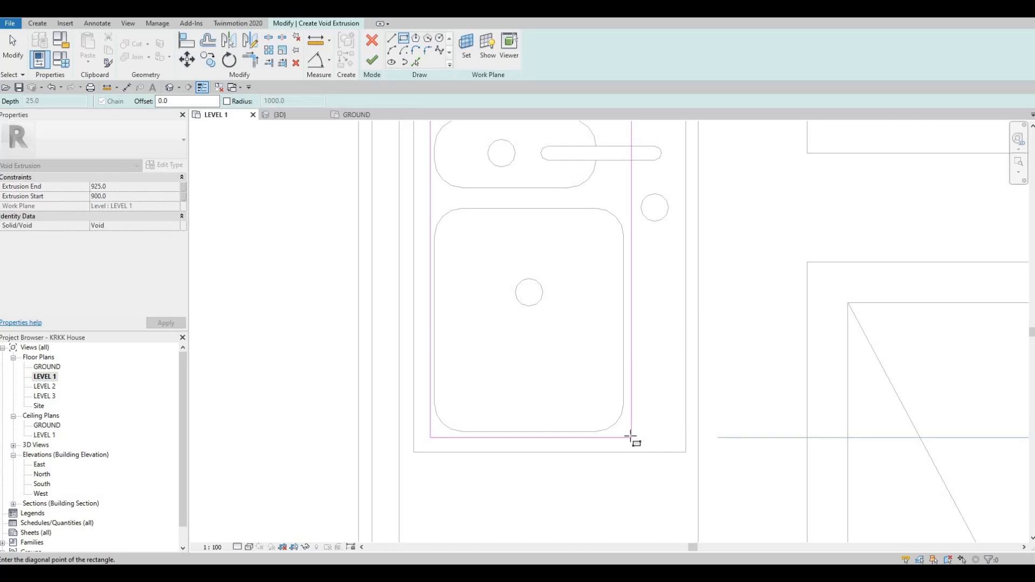
left_click(628, 437)
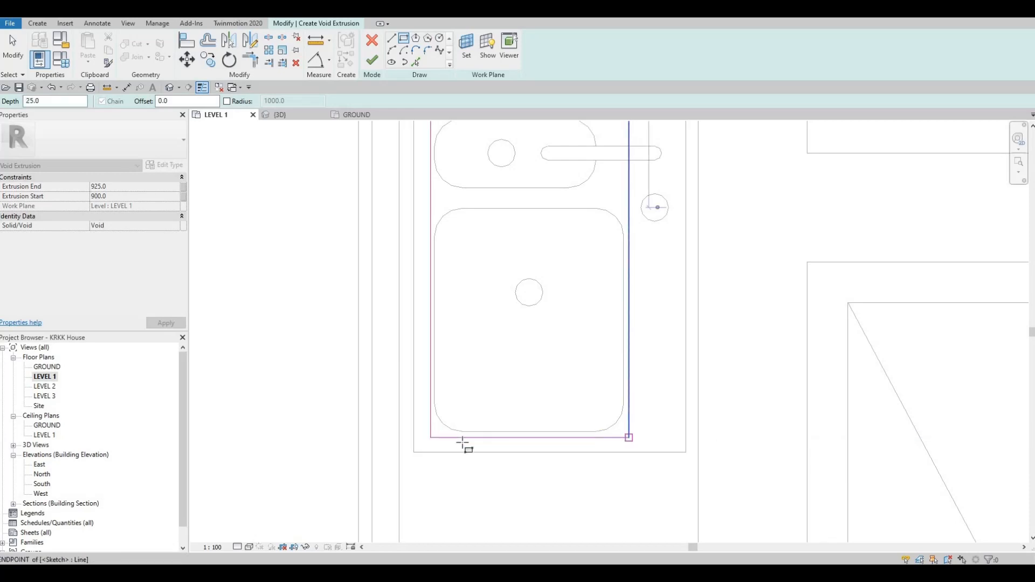
Nudge the rectangle's top sketch line slightly upward.
scroll(522, 432, "down", 3)
scroll(530, 300, "up", 3)
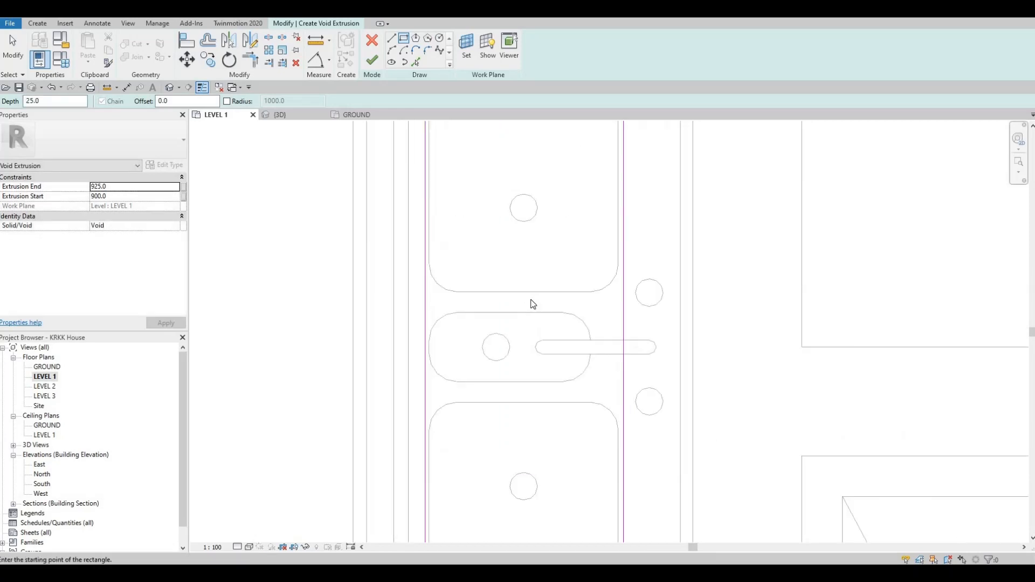
scroll(545, 323, "down", 3)
scroll(547, 273, "up", 4)
scroll(548, 277, "up", 3)
key("Escape")
left_click(548, 268)
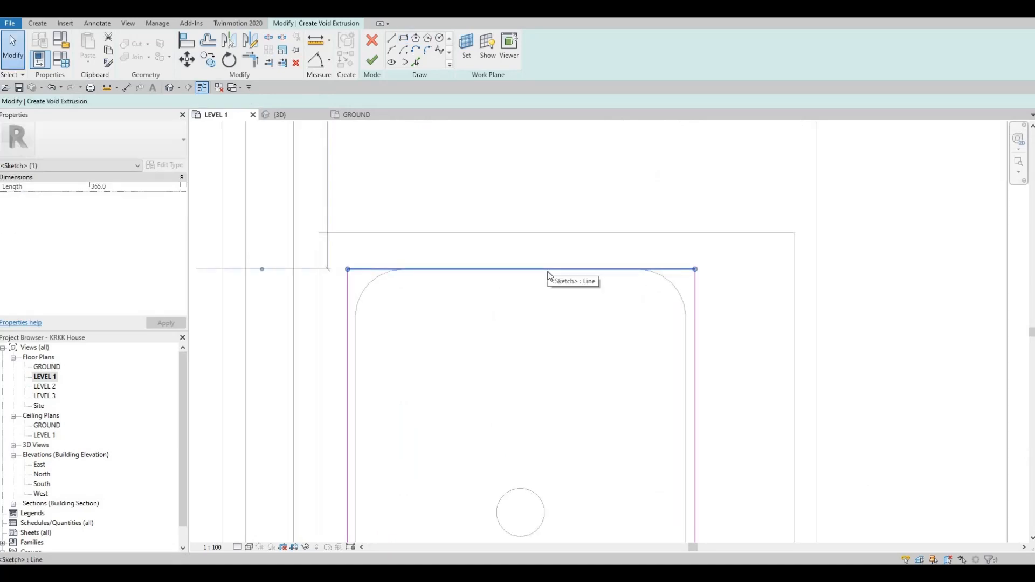
key("Up")
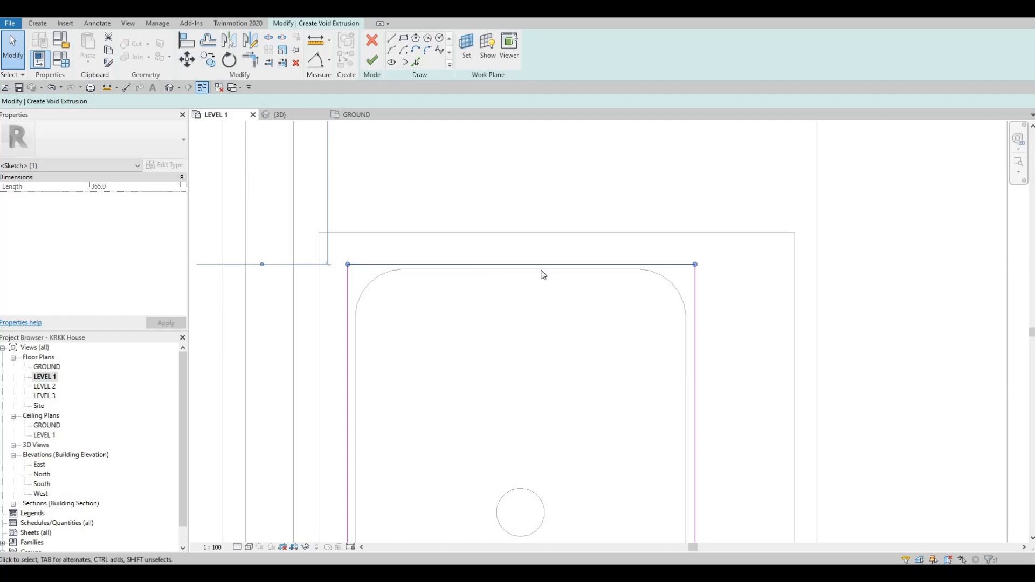
Nudge the rectangle's bottom sketch line slightly upward and finish the void extrusion sketch.
scroll(540, 270, "down", 2)
middle_click_drag(541, 271, 544, 229)
middle_click_drag(617, 325, 603, 227)
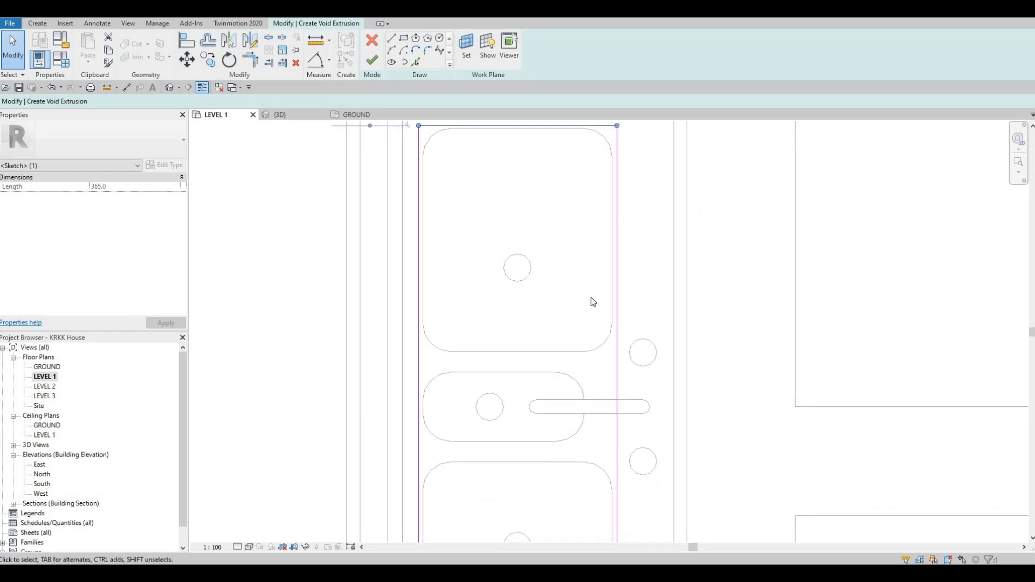
scroll(513, 233, "down", 3)
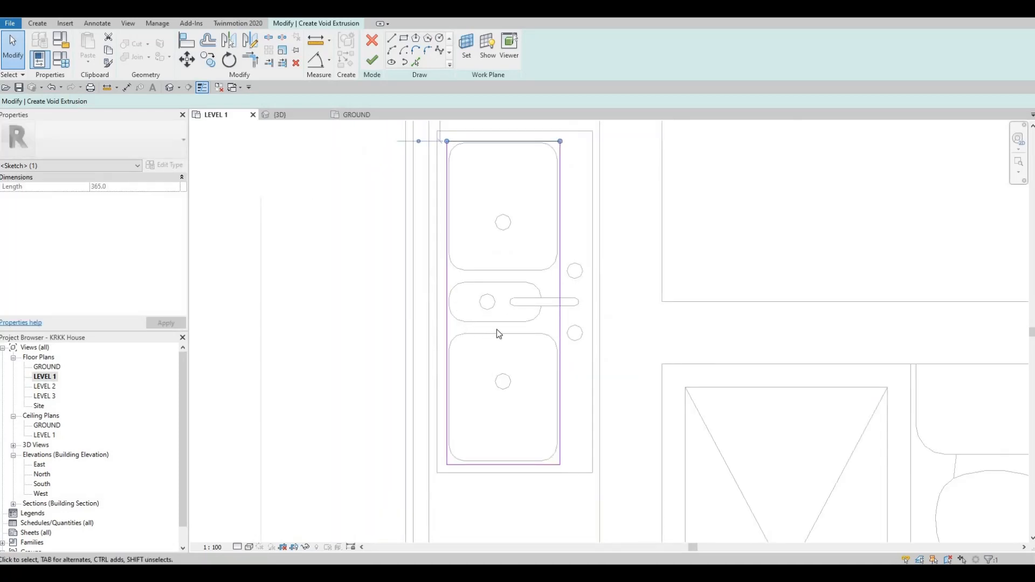
mouse_move(508, 400)
middle_mouse_down()
mouse_move(515, 342)
mouse_move(539, 296)
middle_mouse_up()
scroll(521, 355, "up", 4)
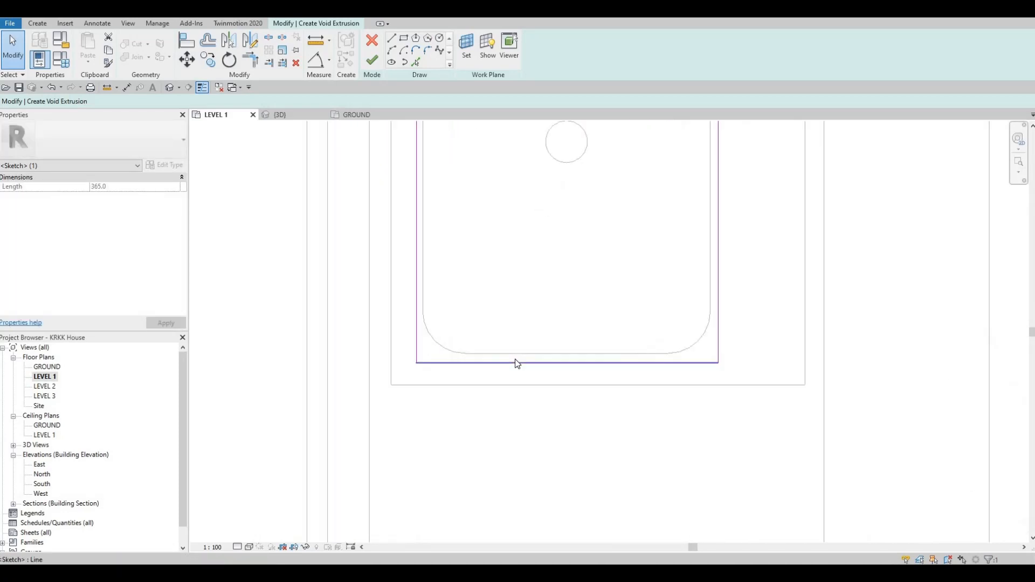
left_click(515, 362)
key("Up")
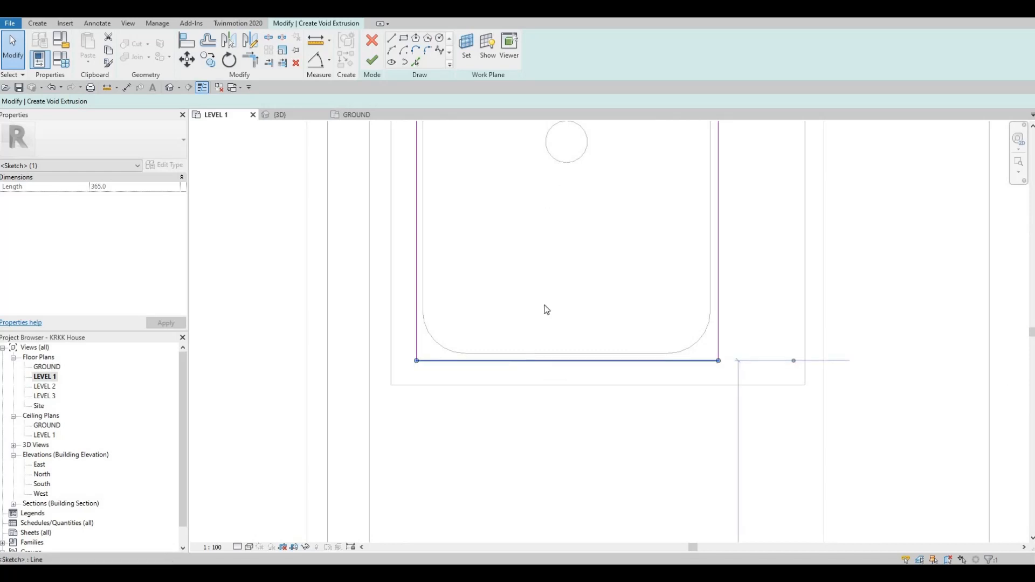
left_click(555, 452)
scroll(531, 355, "down", 1)
scroll(572, 241, "down", 2)
middle_click_drag(539, 253, 521, 525)
scroll(539, 442, "down", 1)
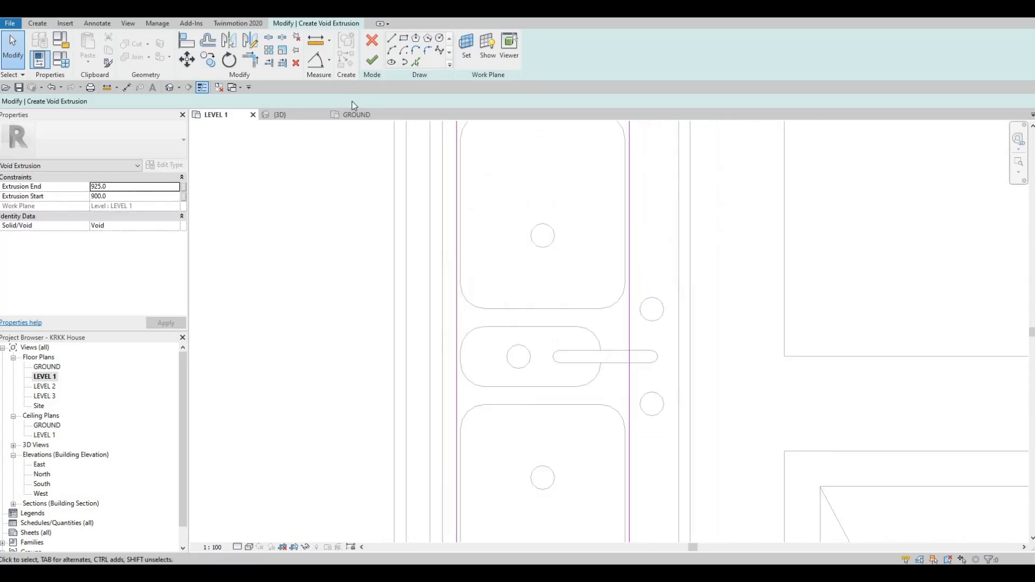
left_click(373, 60)
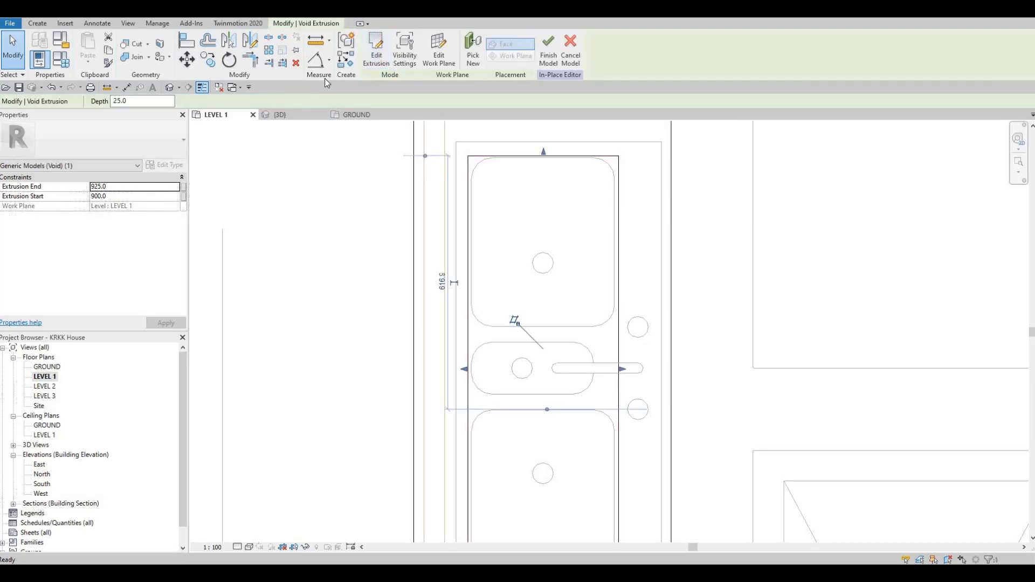
In the 3D view, stretch the void's shape handles so it runs from about 356 mm to 1001 mm.
left_click(170, 88)
scroll(587, 307, "up", 4)
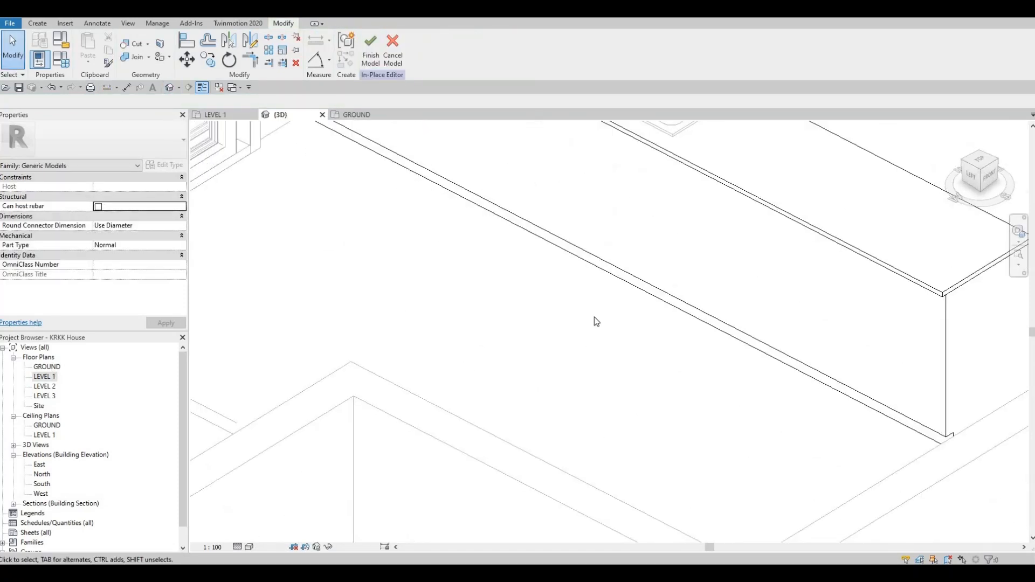
scroll(597, 320, "down", 3)
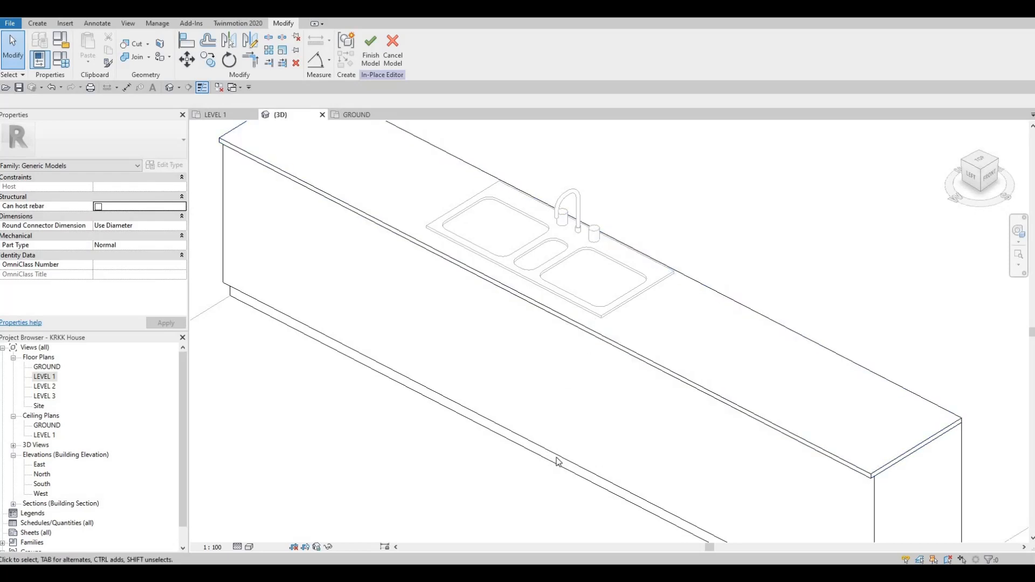
middle_click_drag(573, 309, 532, 228, "shift")
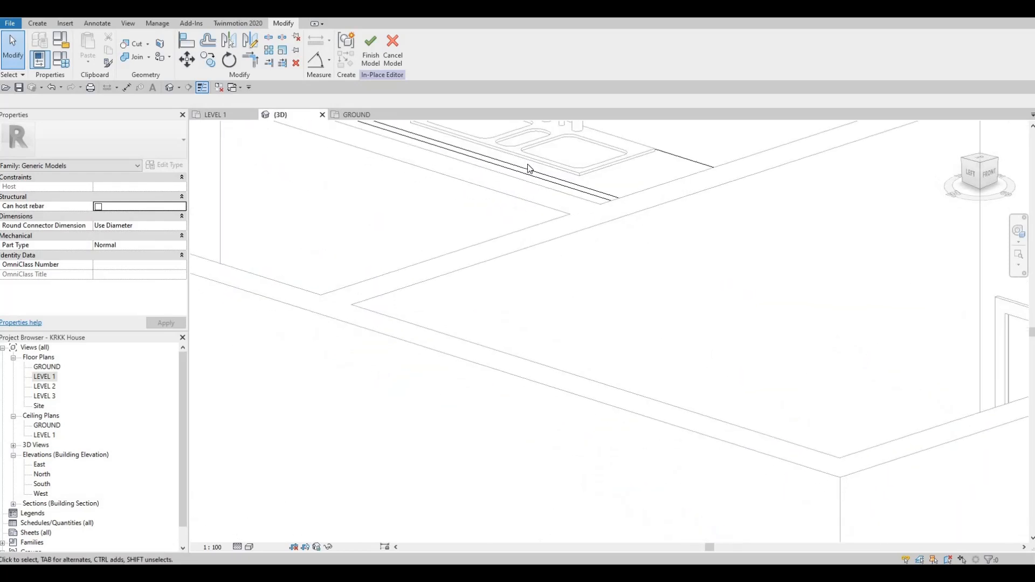
middle_click_drag(528, 168, 531, 257, "shift")
middle_click_drag(548, 322, 560, 249, "shift")
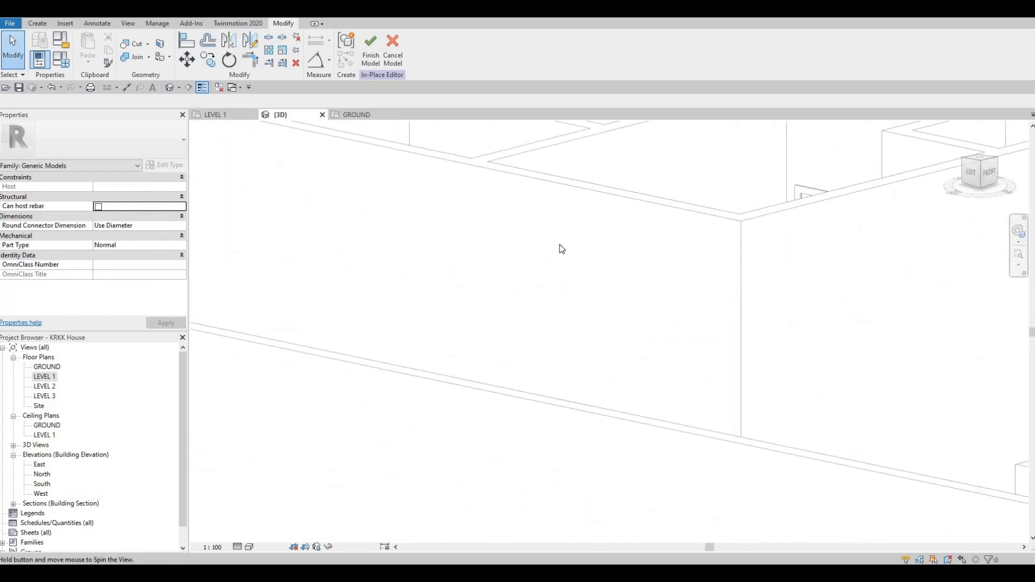
scroll(560, 249, "down", 5)
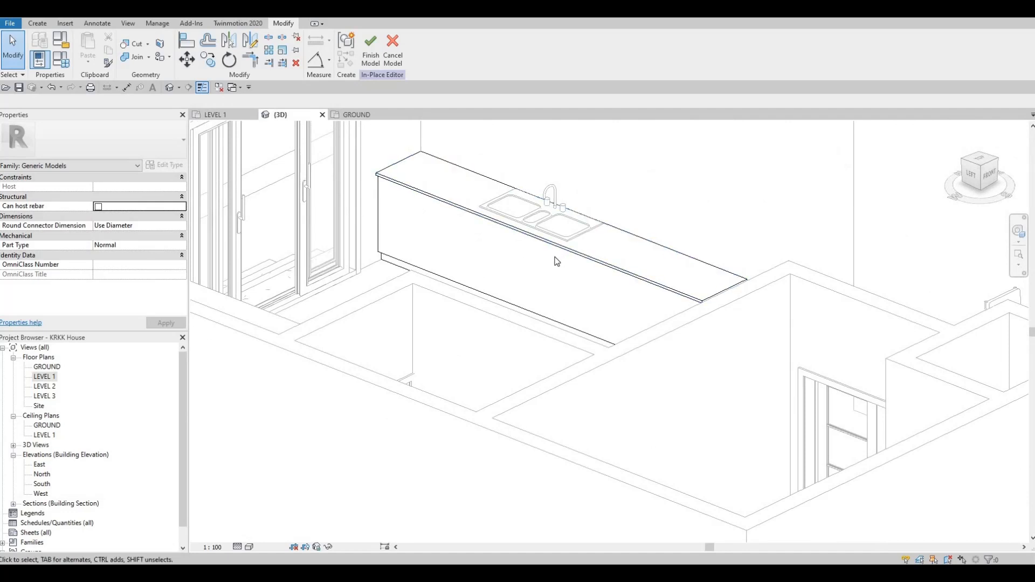
middle_click_drag(558, 370, 467, 393, "shift")
left_click(480, 307)
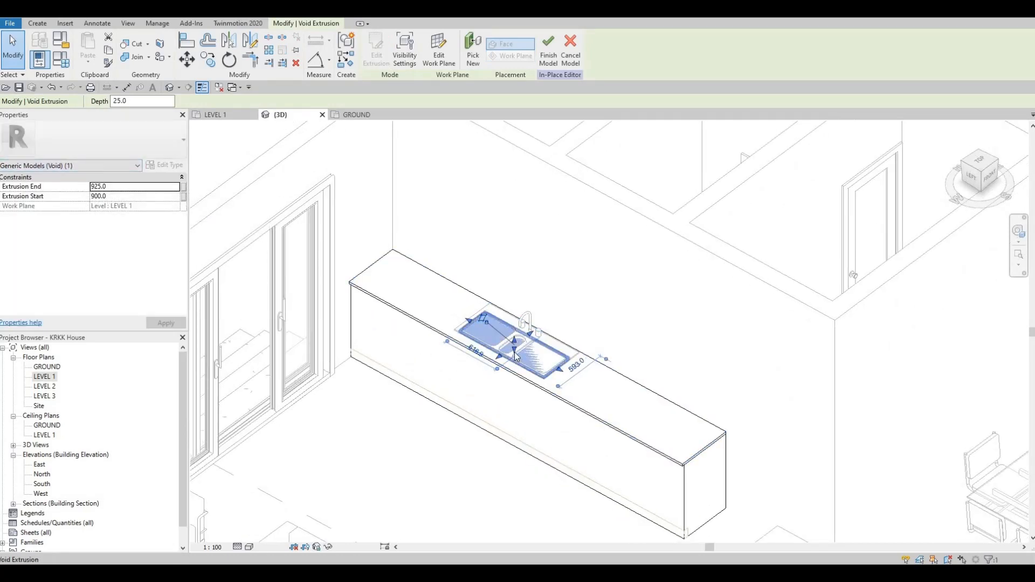
left_click_drag(513, 386, 513, 431)
scroll(517, 334, "up", 2)
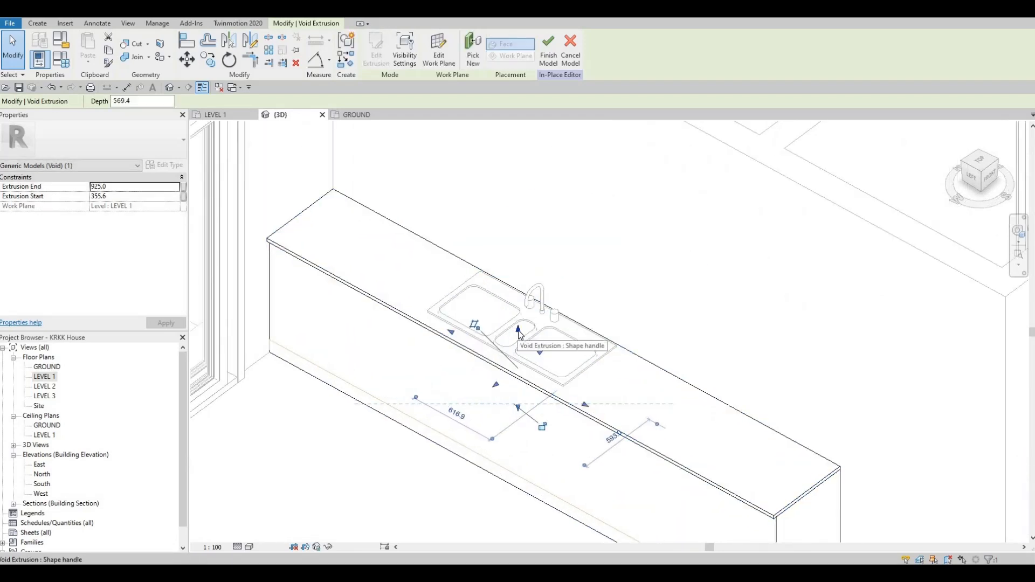
left_click_drag(518, 326, 516, 312)
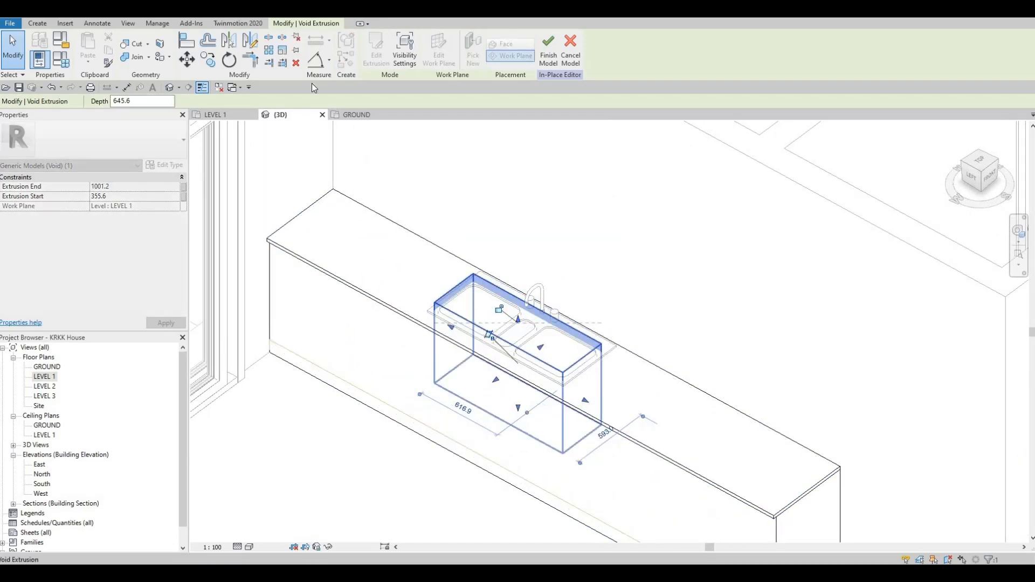
Start Cut Geometry on the bench and finish the in-place model.
left_click(131, 45)
middle_click_drag(465, 367, 462, 476, "shift")
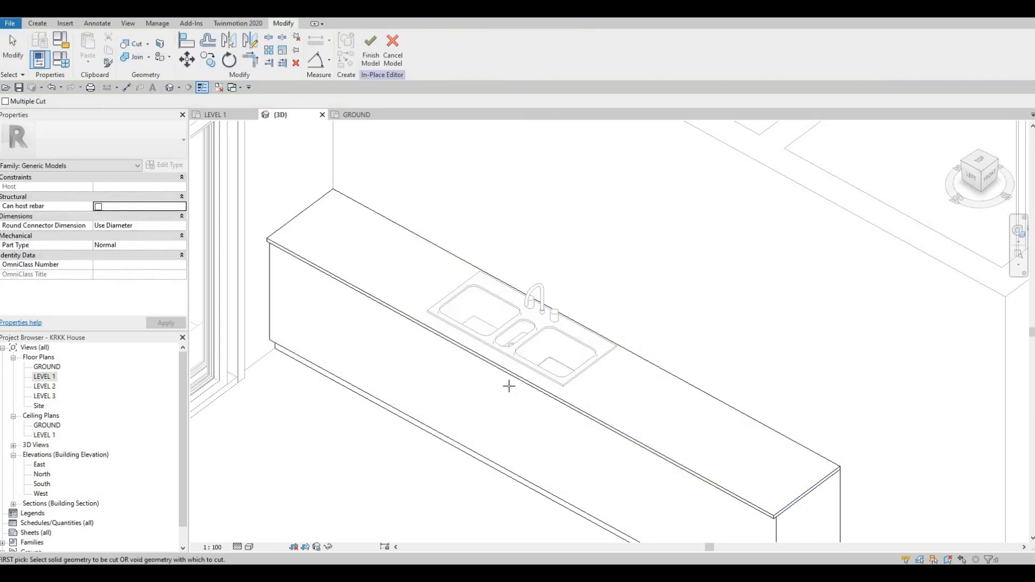
scroll(519, 335, "up", 2)
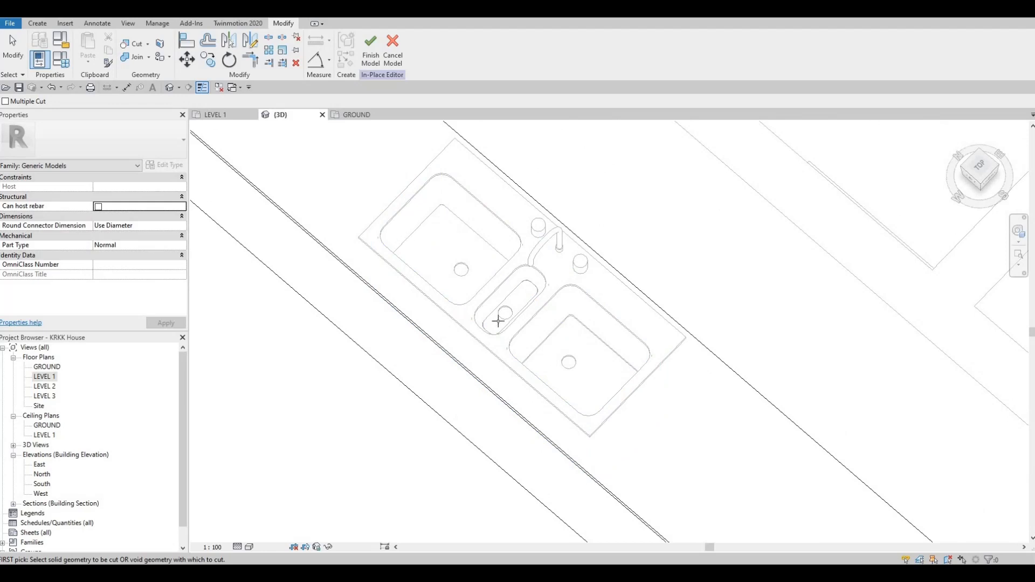
middle_click_drag(657, 322, 512, 334, "shift")
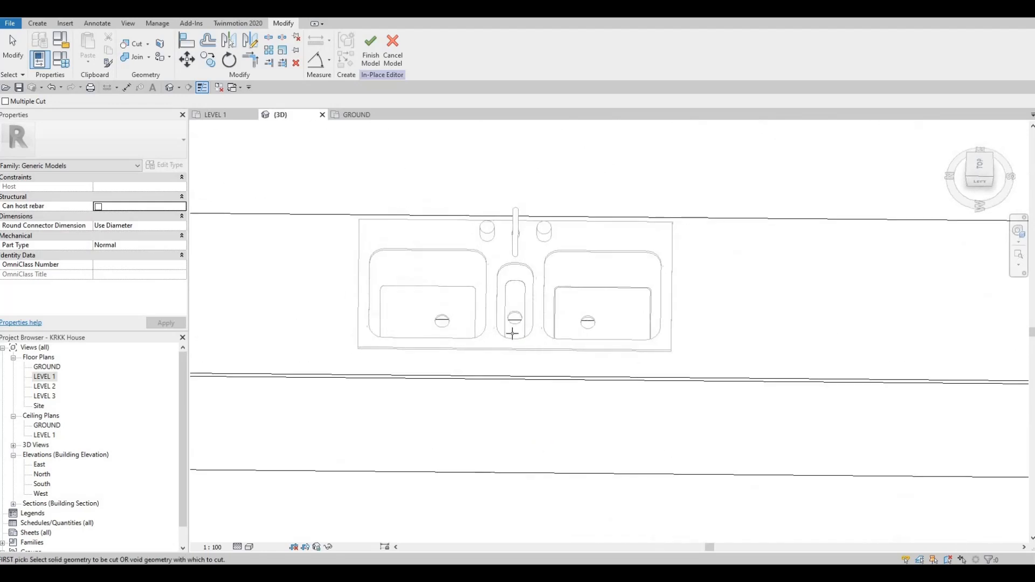
scroll(495, 296, "up", 4)
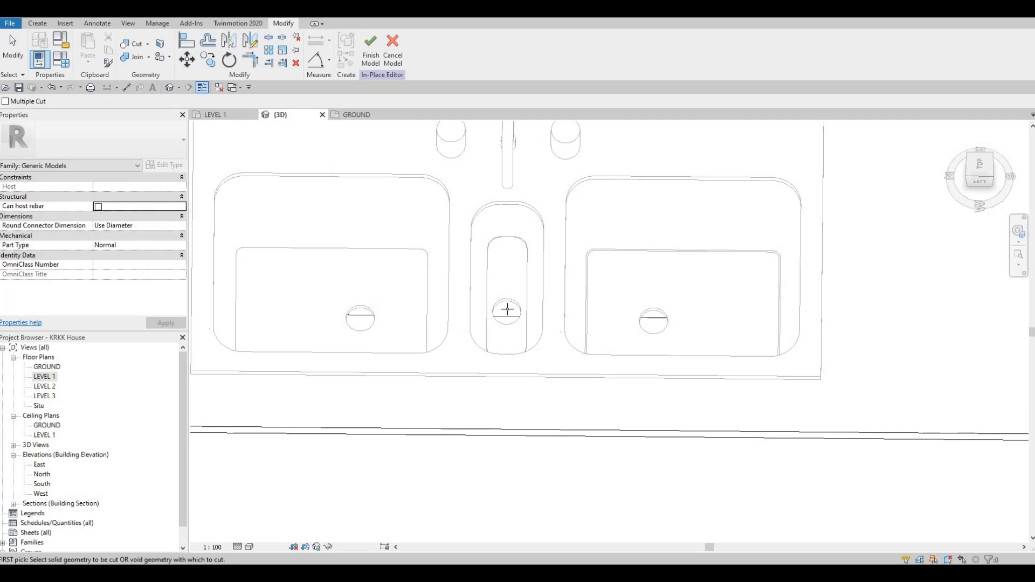
left_click(370, 58)
Inspect the bench with the sink cut-out in the 3D view.
middle_click_drag(534, 251, 315, 186, "shift")
scroll(557, 252, "down", 5)
left_click(668, 276)
scroll(668, 276, "down", 2)
key("Escape")
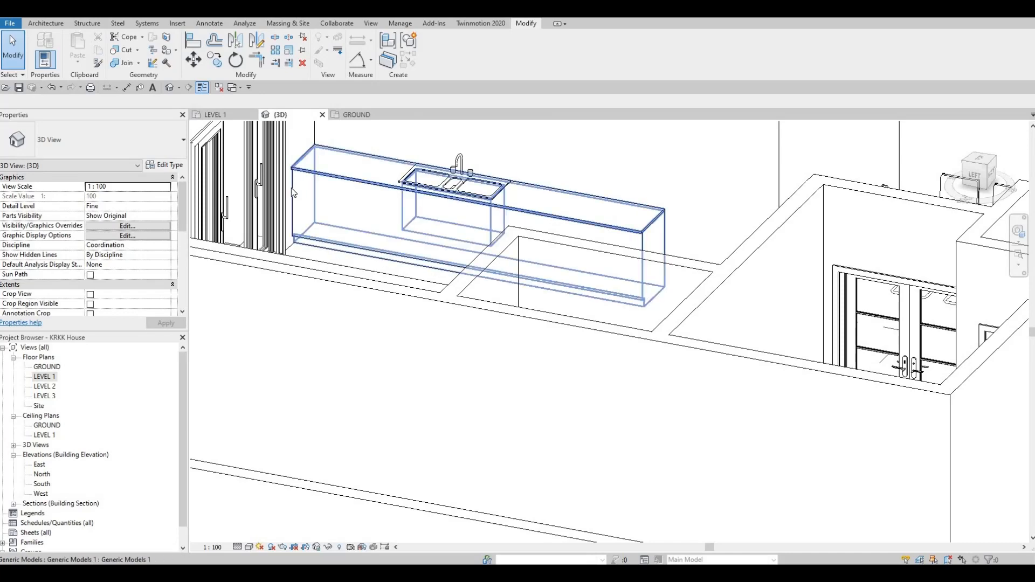
middle_click_drag(217, 121, 224, 135)
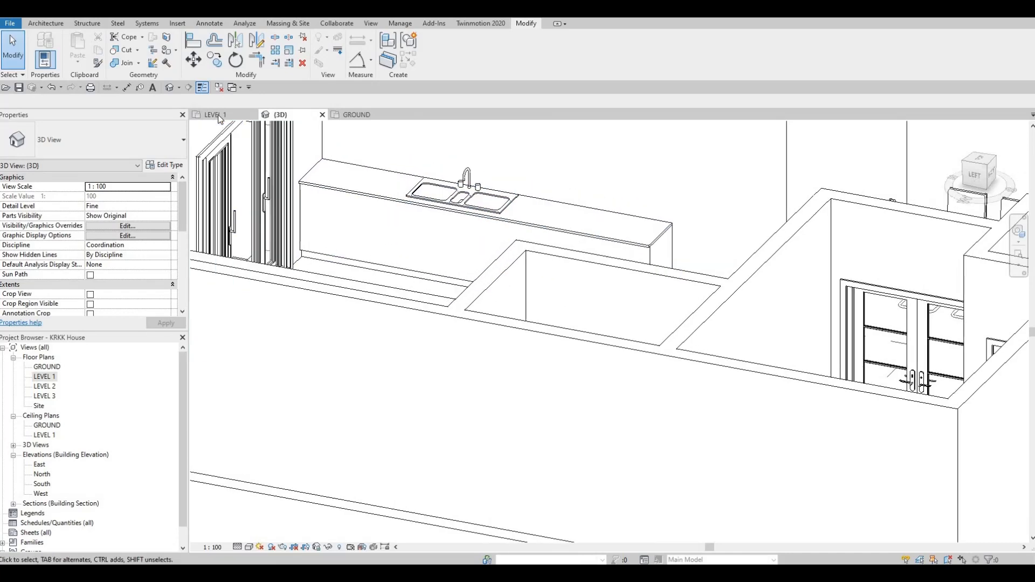
Switch to the Level 1 plan and zoom out over the floor layout.
left_click(219, 119)
scroll(494, 313, "down", 3)
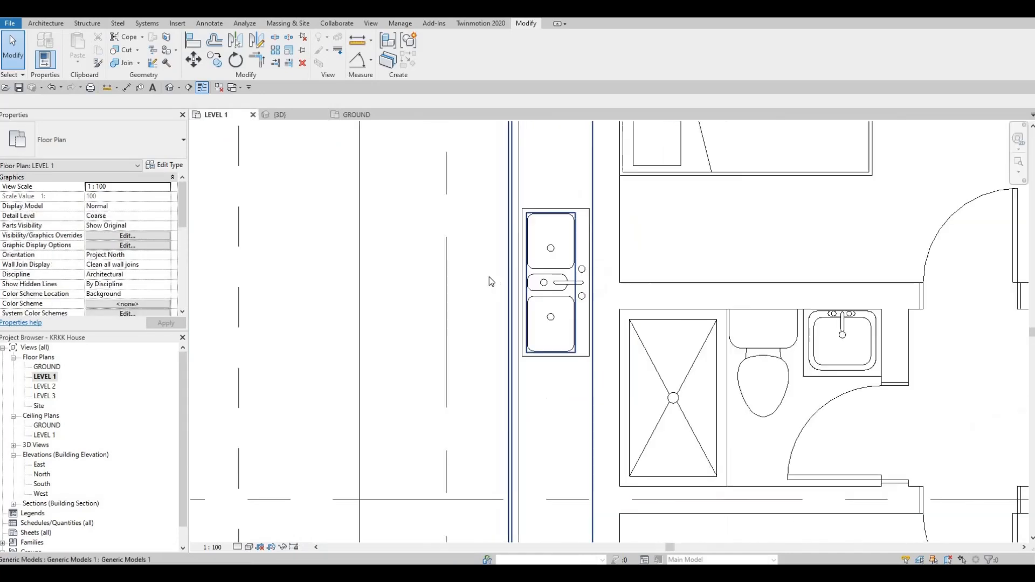
scroll(489, 278, "down", 4)
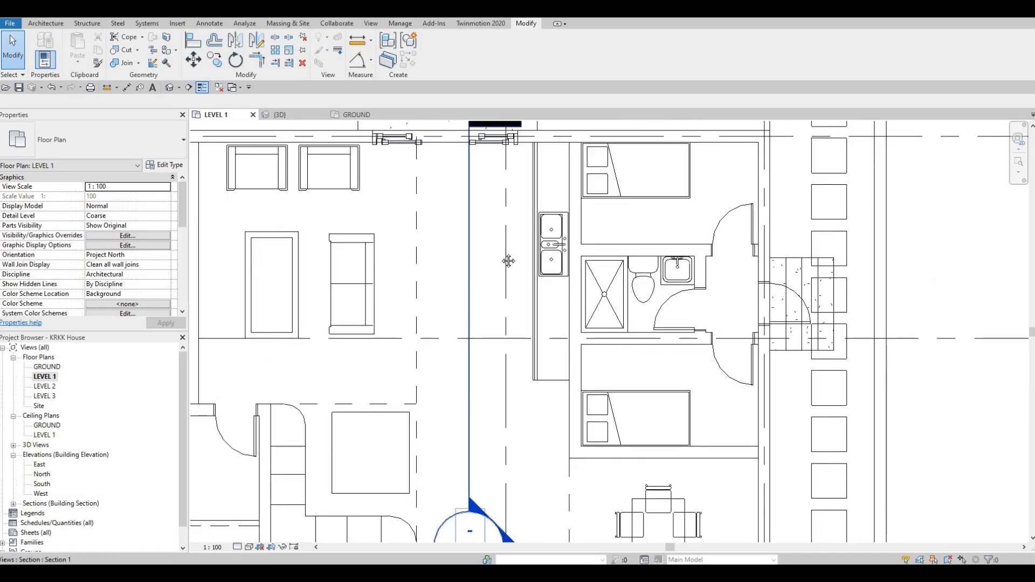
left_click(509, 260)
scroll(582, 178, "down", 2)
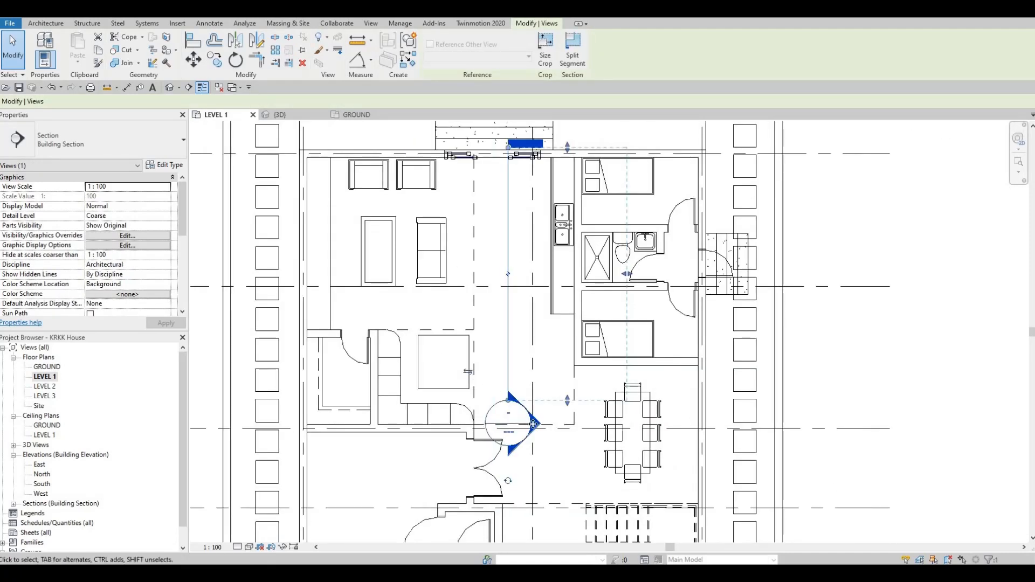
key("Escape")
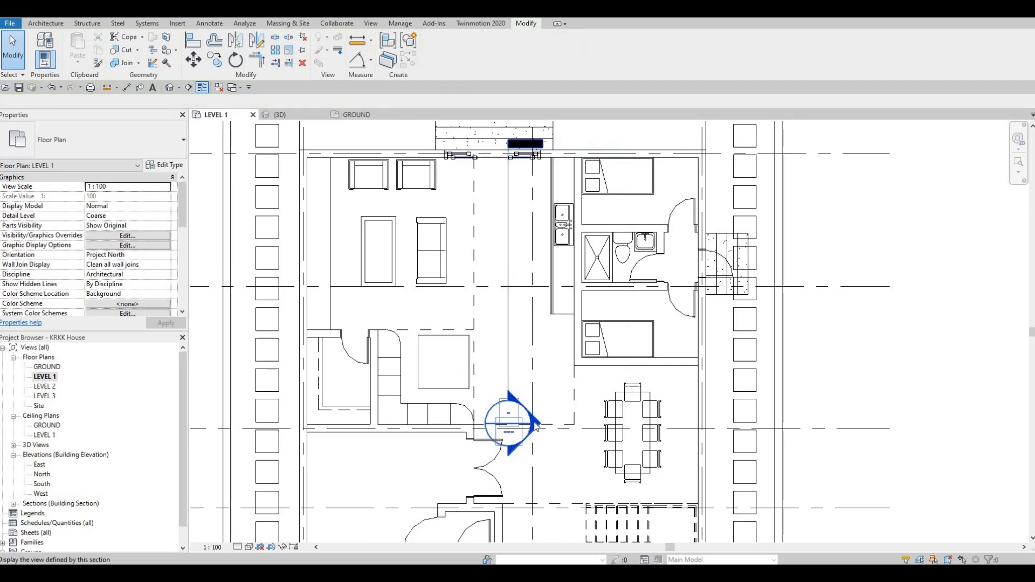
Open Section 1 through the bench and start a new in-place component in the Generic Models category with the default name.
double_click(536, 426)
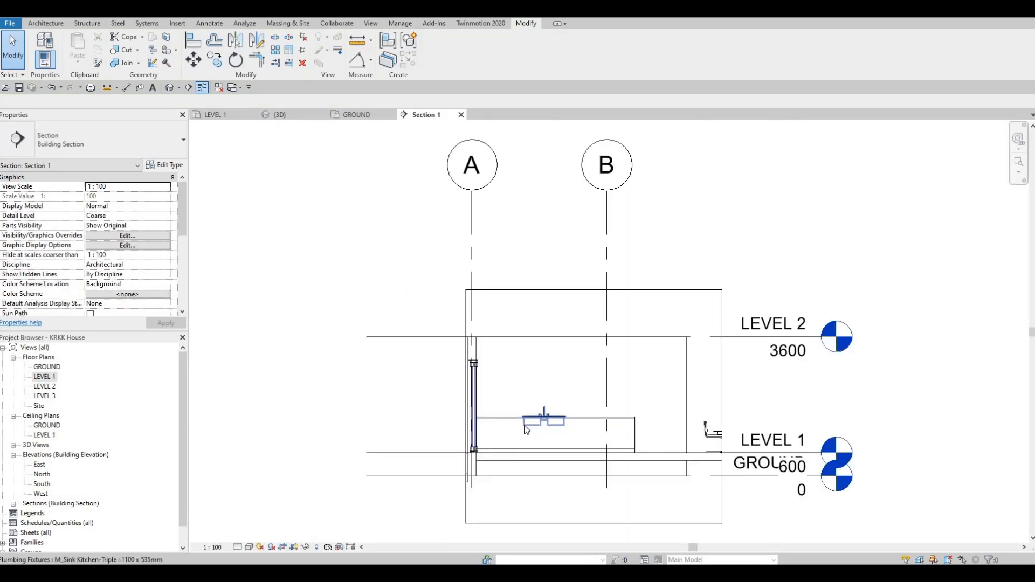
scroll(516, 372, "up", 4)
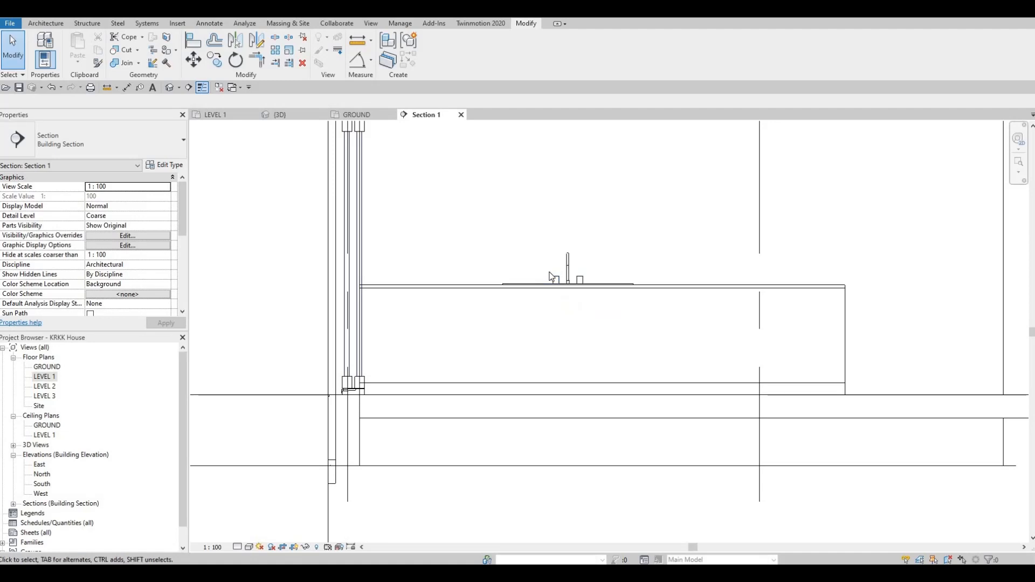
left_click(45, 23)
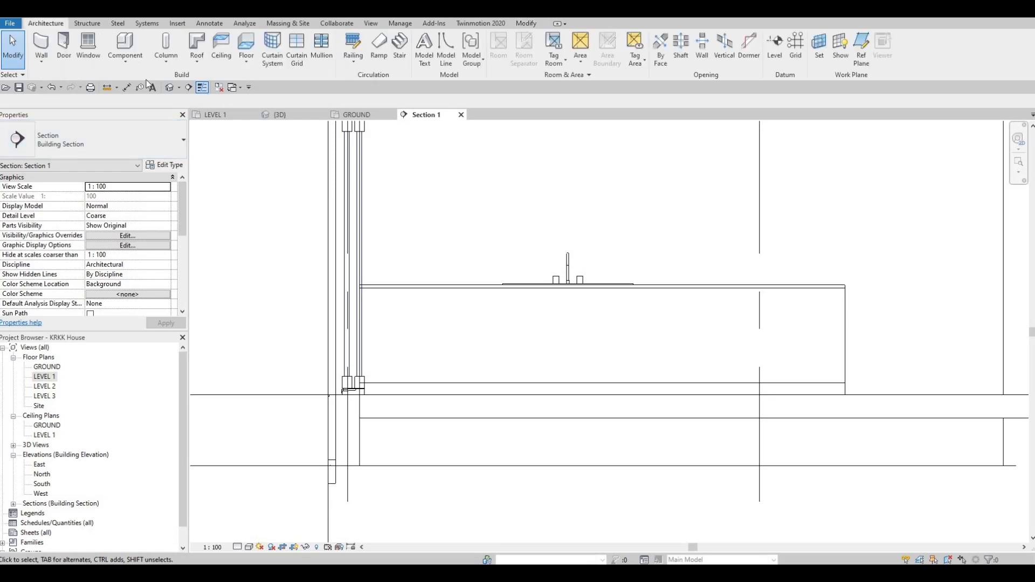
left_click(125, 61)
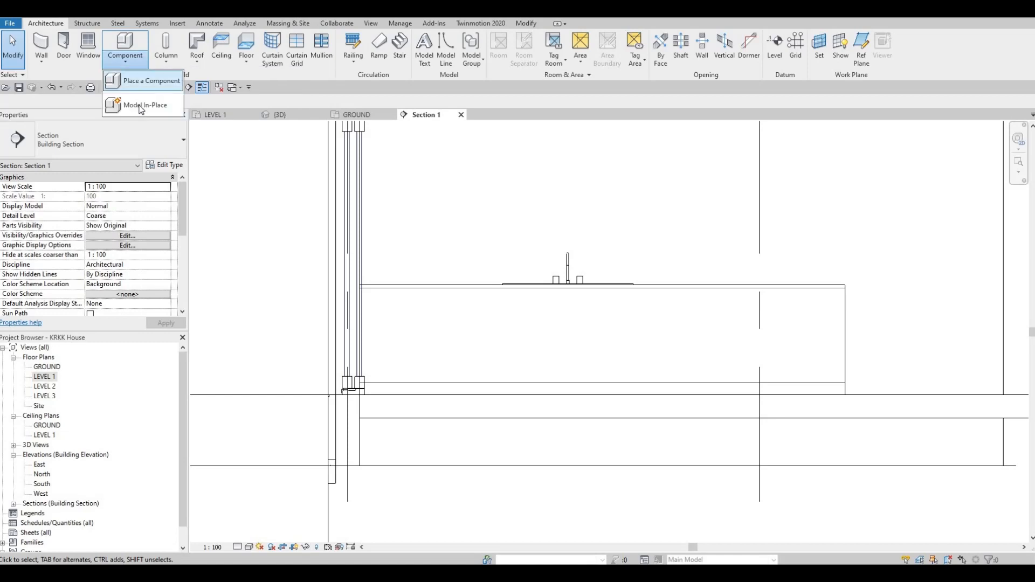
left_click(141, 101)
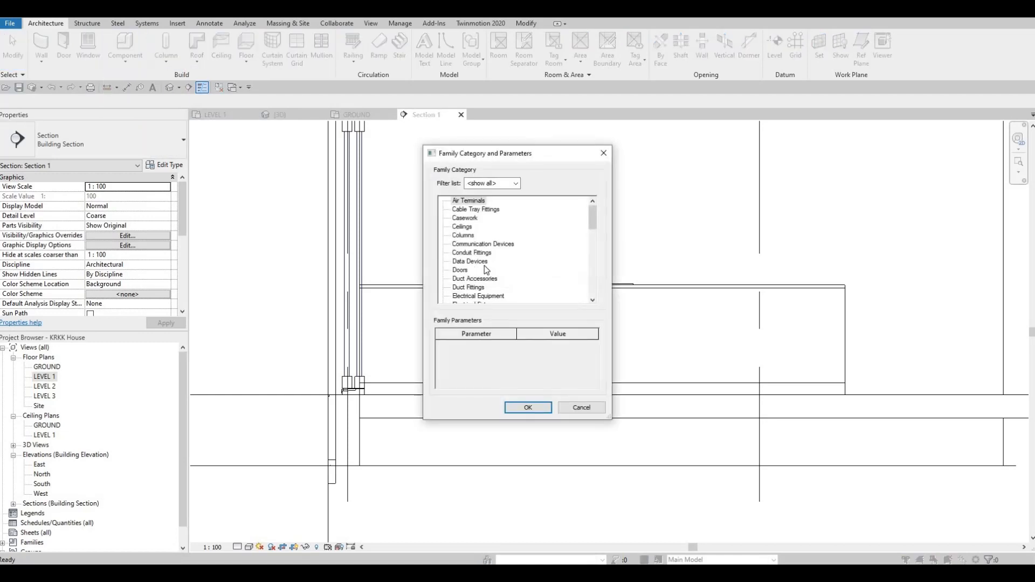
scroll(480, 267, "down", 3)
scroll(475, 275, "down", 1)
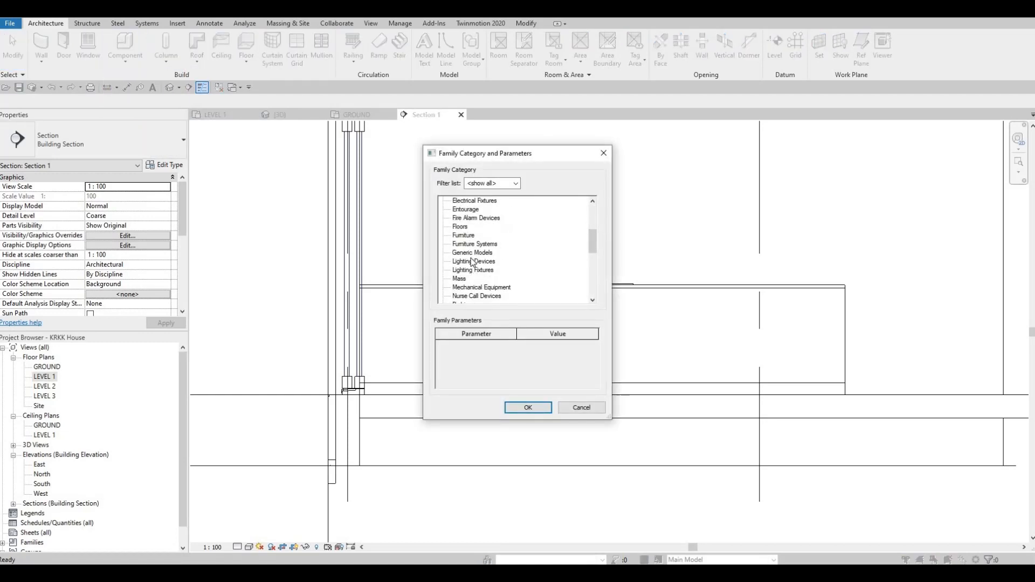
left_click(472, 252)
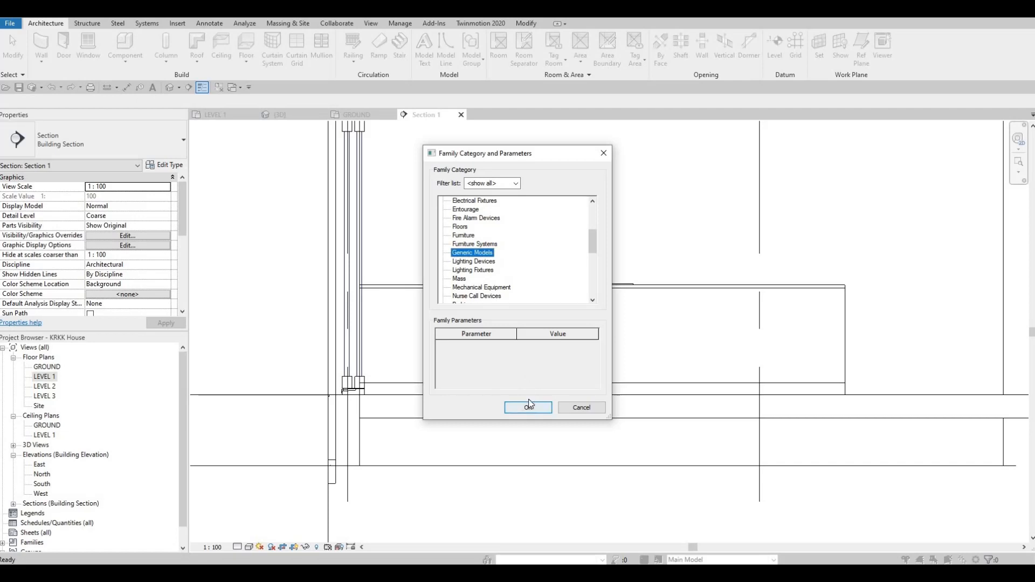
left_click(528, 404)
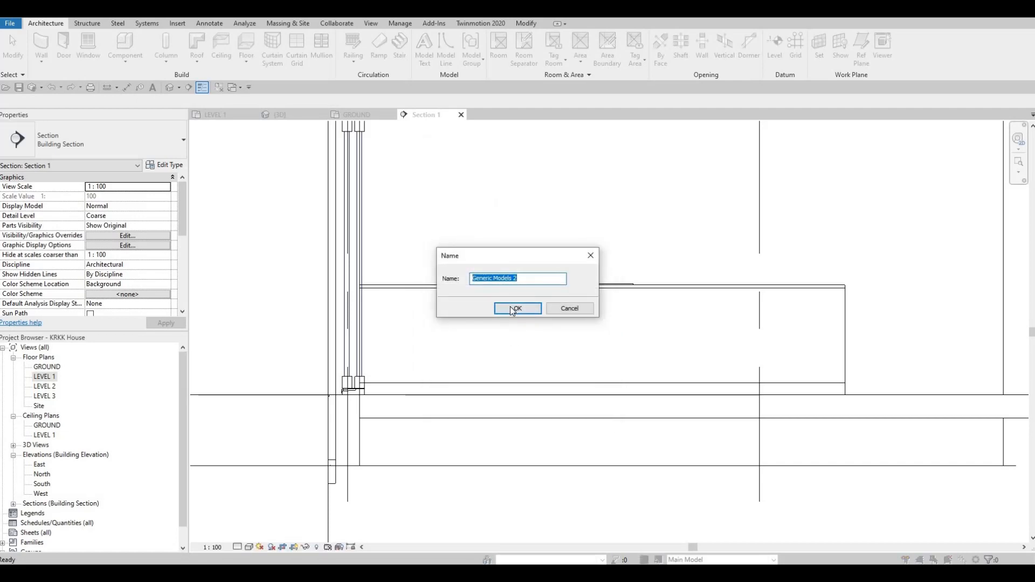
key("Return")
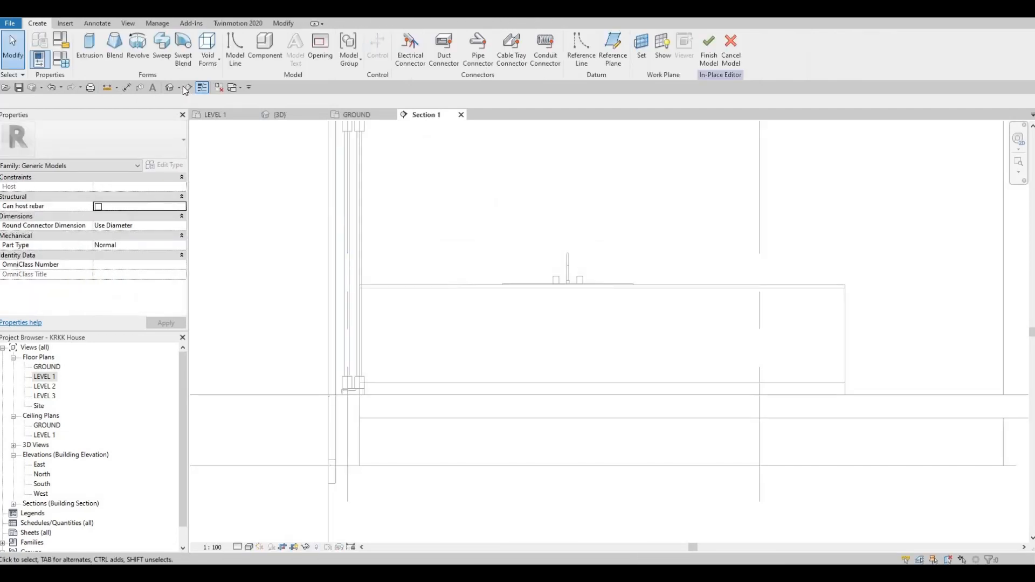
Start an extrusion, pick the bench's front face as its work plane, and set the sketch offset to 10 mm.
left_click(84, 50)
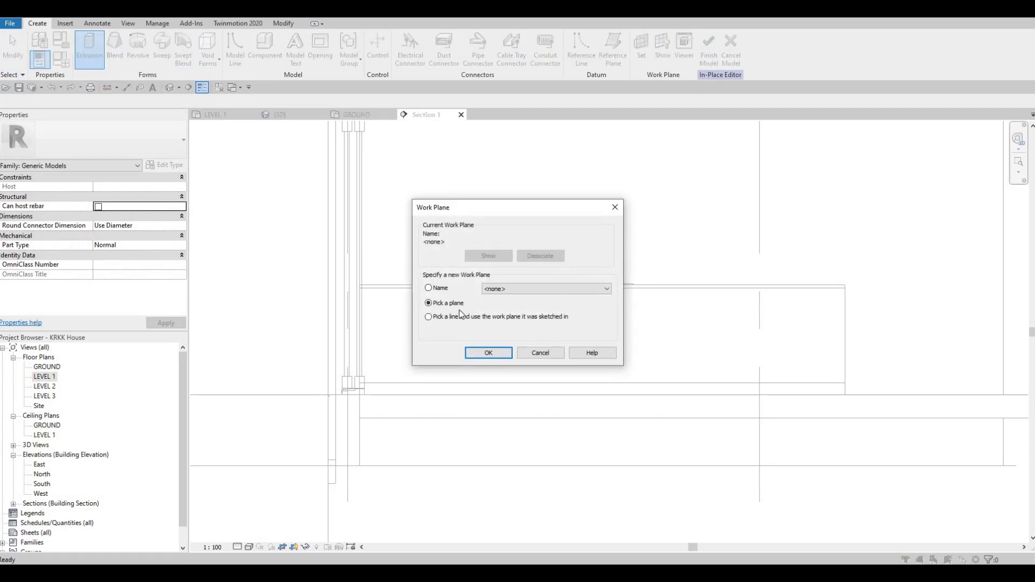
left_click(488, 353)
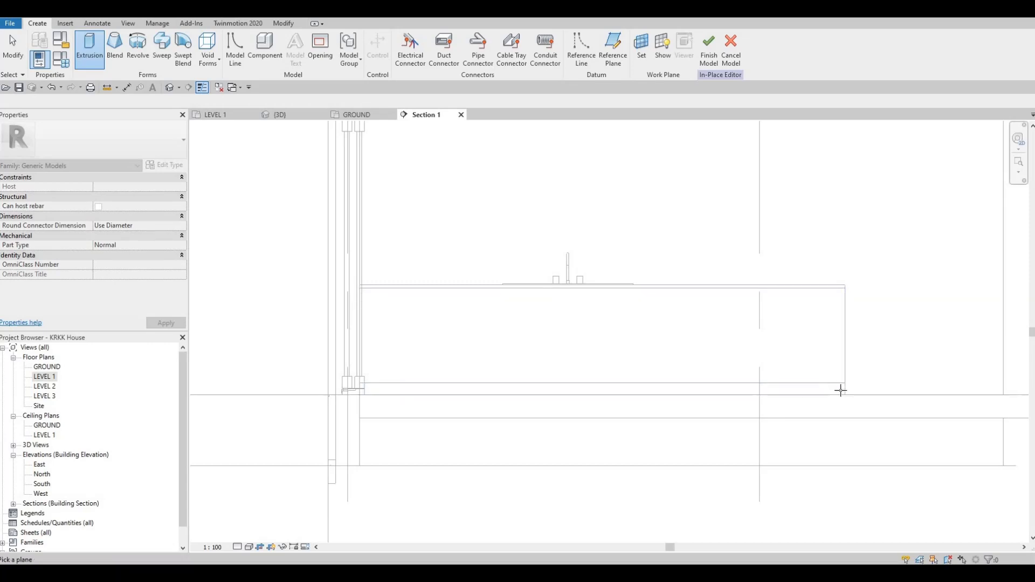
left_click(842, 320)
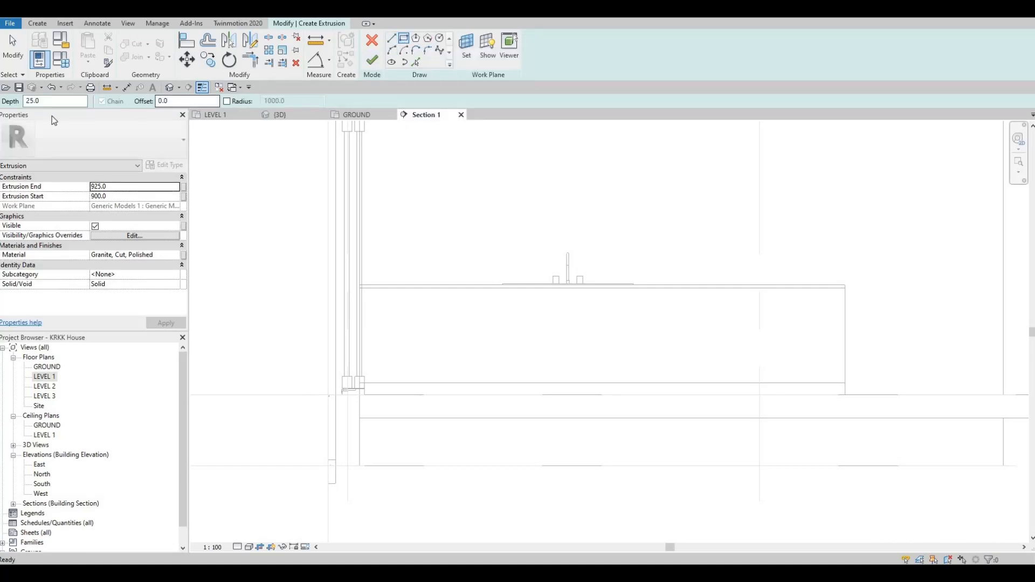
type("10")
key("Return")
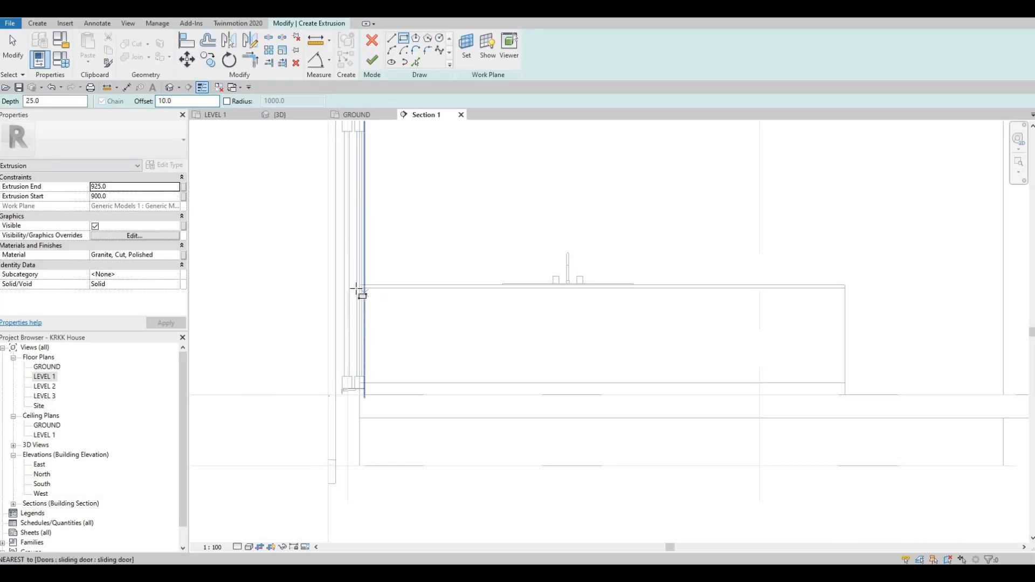
Sketch a rectangle over the bench's front face in the section, inset by the 10 mm offset.
scroll(370, 291, "up", 5)
left_click(319, 279)
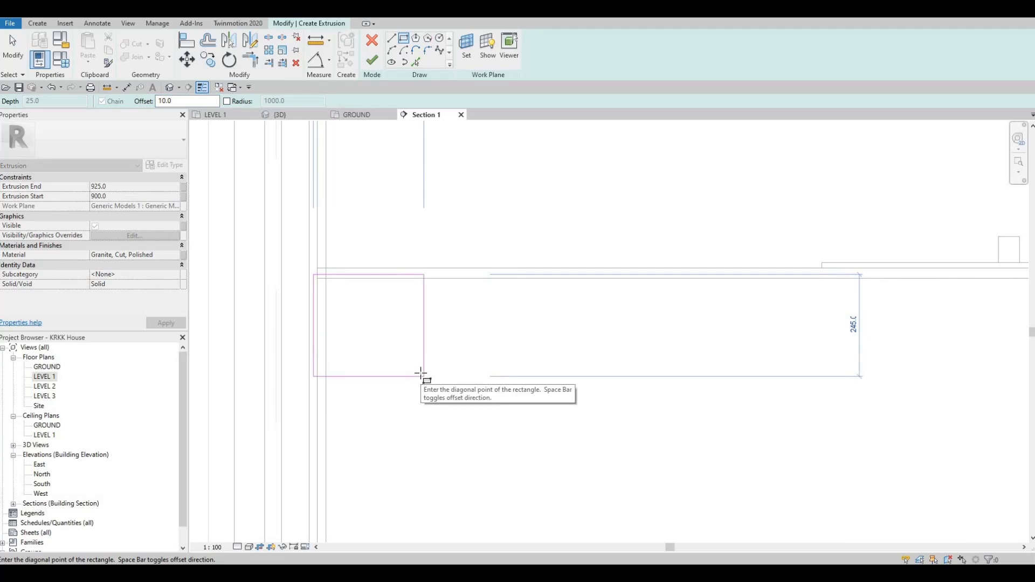
key("space")
scroll(422, 373, "down", 2)
middle_click_drag(611, 428, 412, 319)
scroll(866, 430, "up", 3)
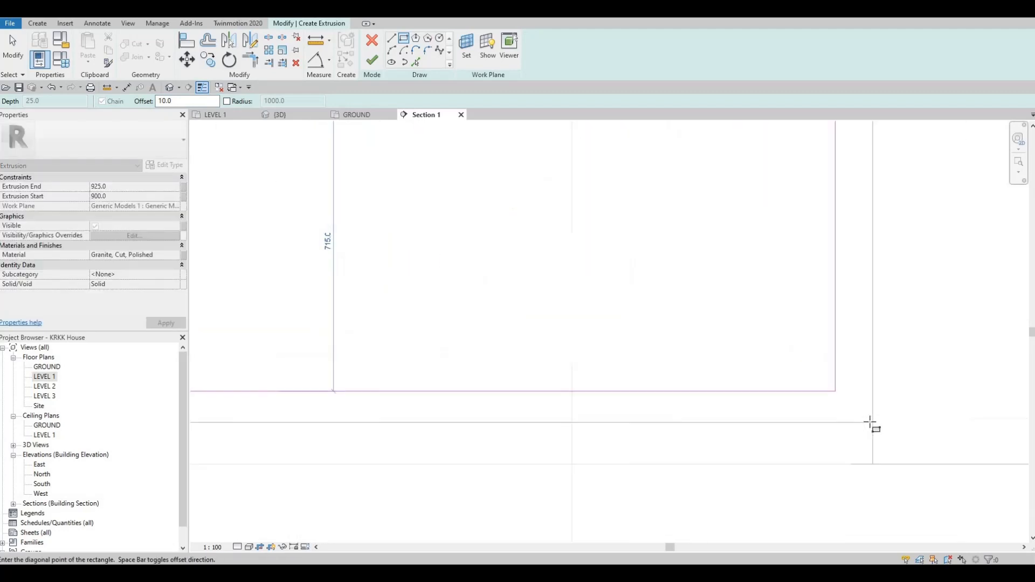
left_click(874, 423)
scroll(873, 423, "up", 3)
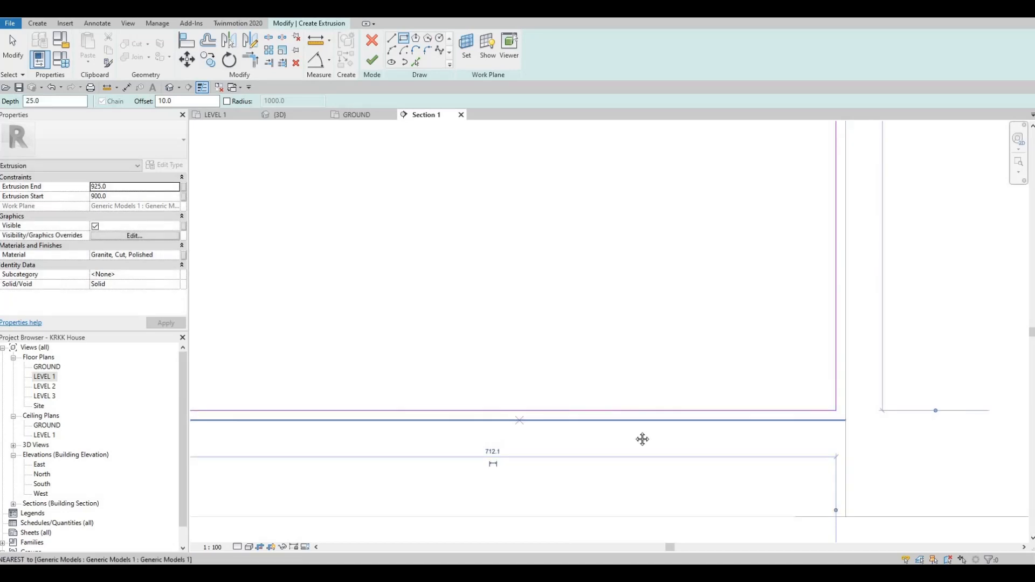
scroll(719, 286, "down", 4)
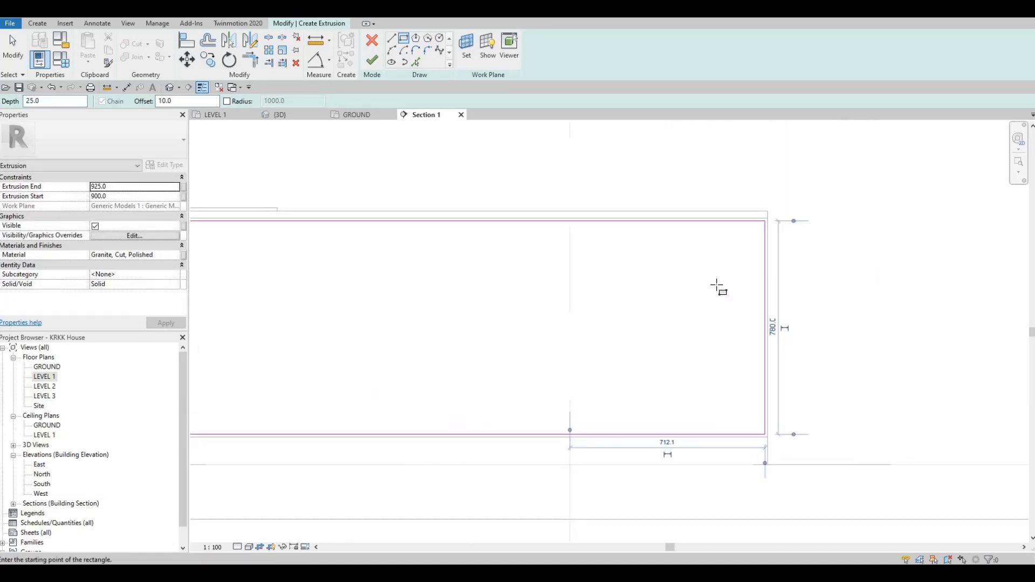
key("Escape")
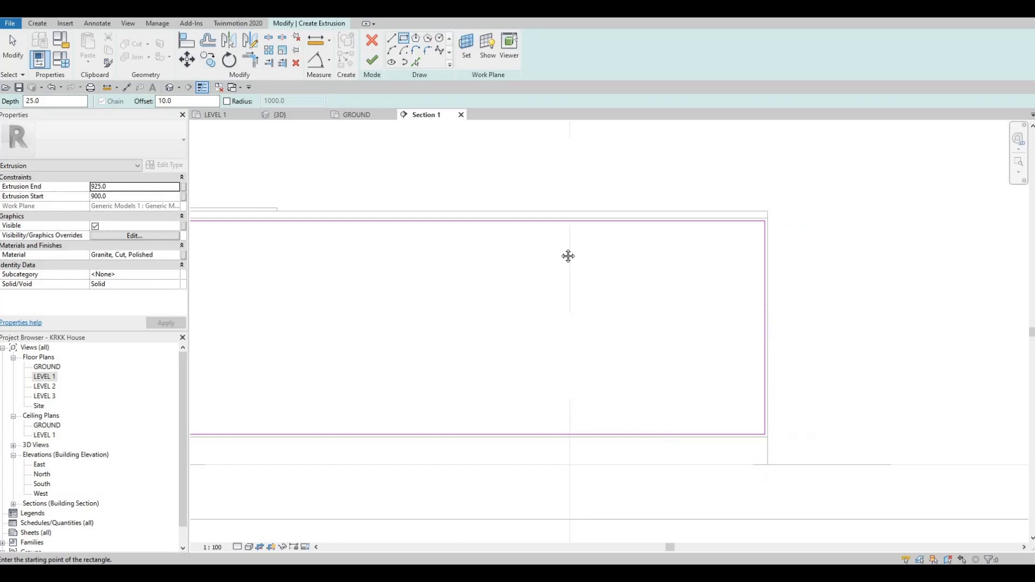
key("Escape")
scroll(563, 250, "down", 2)
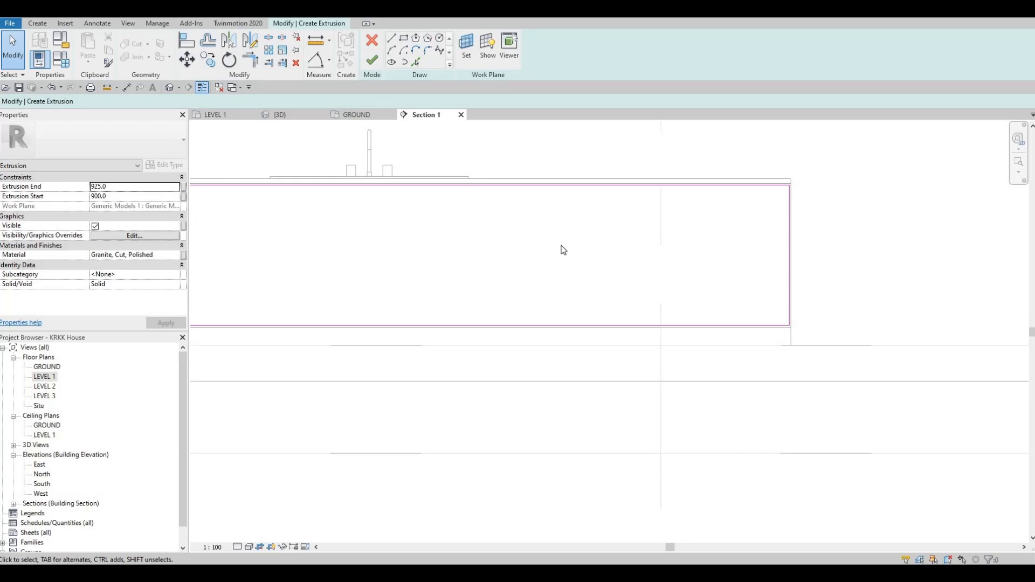
Draw a vertical line across the sketch rectangle below the sink's tap.
left_click(391, 38)
middle_click_drag(366, 188, 489, 172)
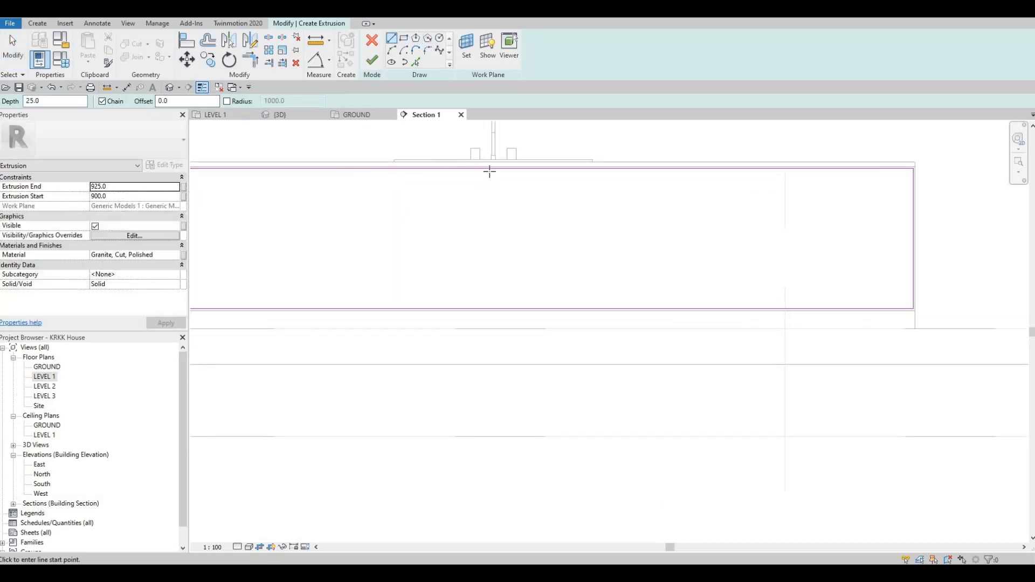
left_click(492, 169)
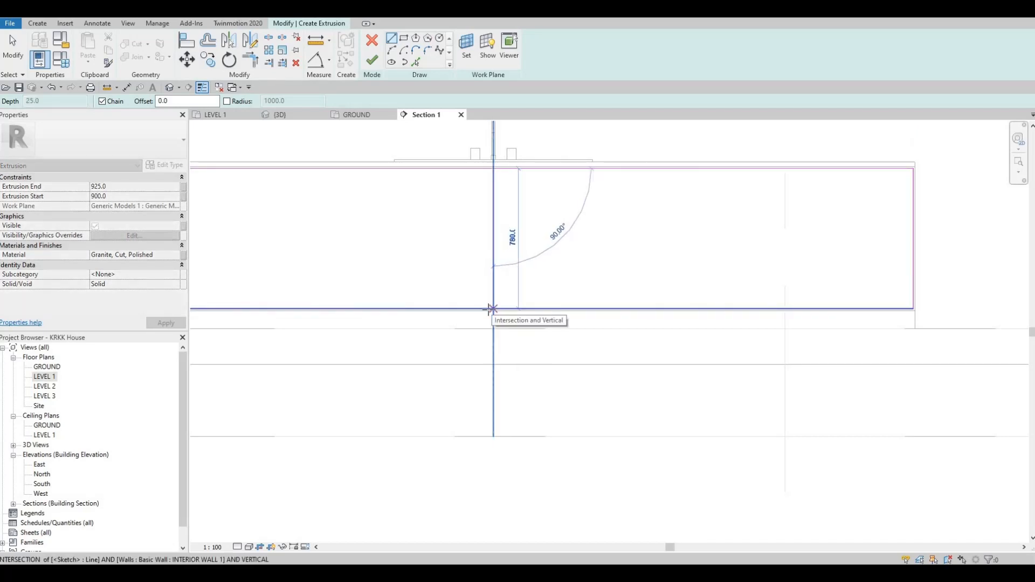
left_click(489, 309)
scroll(492, 307, "up", 3)
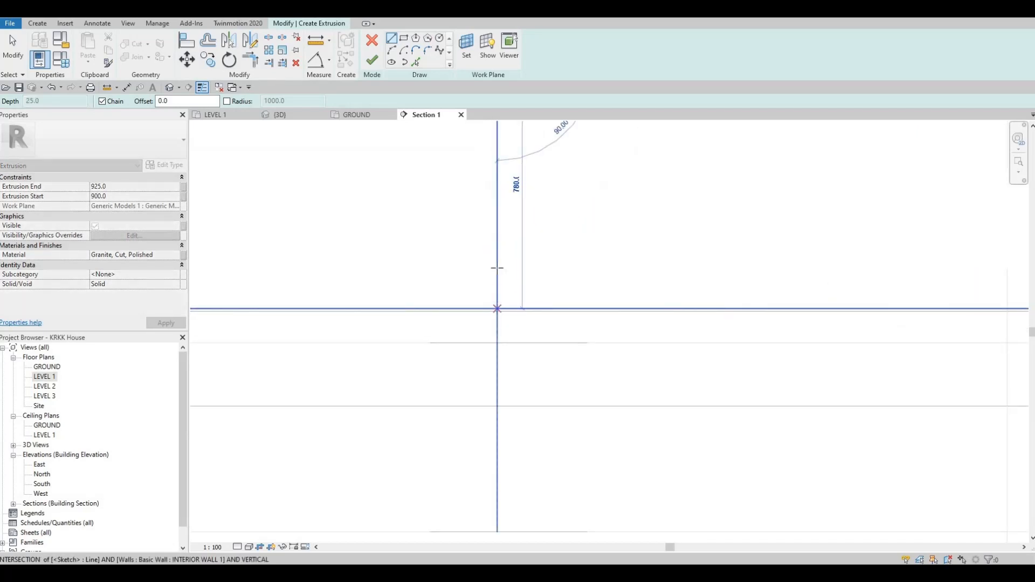
key("Escape")
scroll(494, 310, "down", 3)
scroll(488, 233, "down", 2)
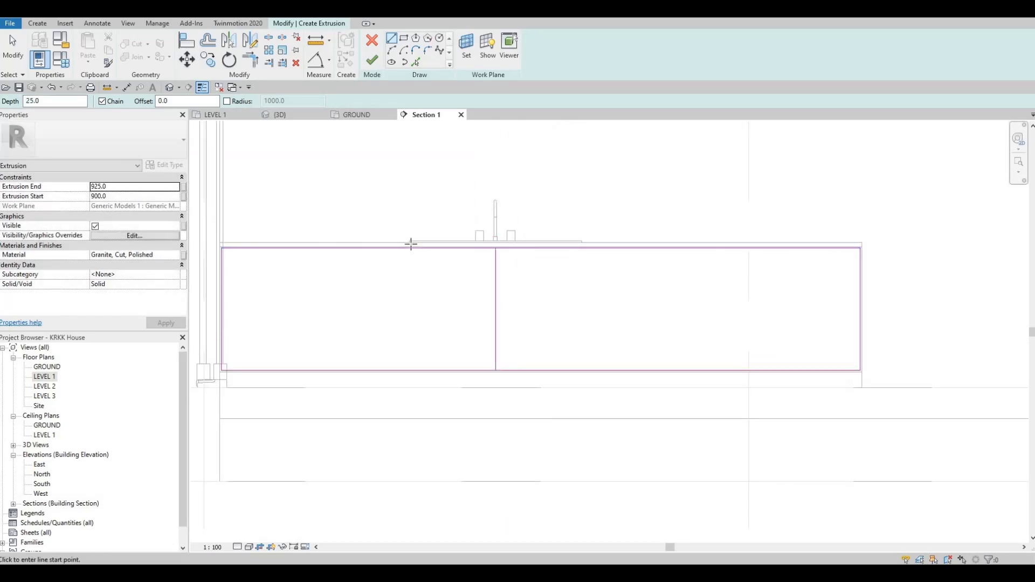
Draw two more vertical lines across the rectangle, one on each side of the first.
scroll(411, 244, "up", 2)
left_click(413, 246)
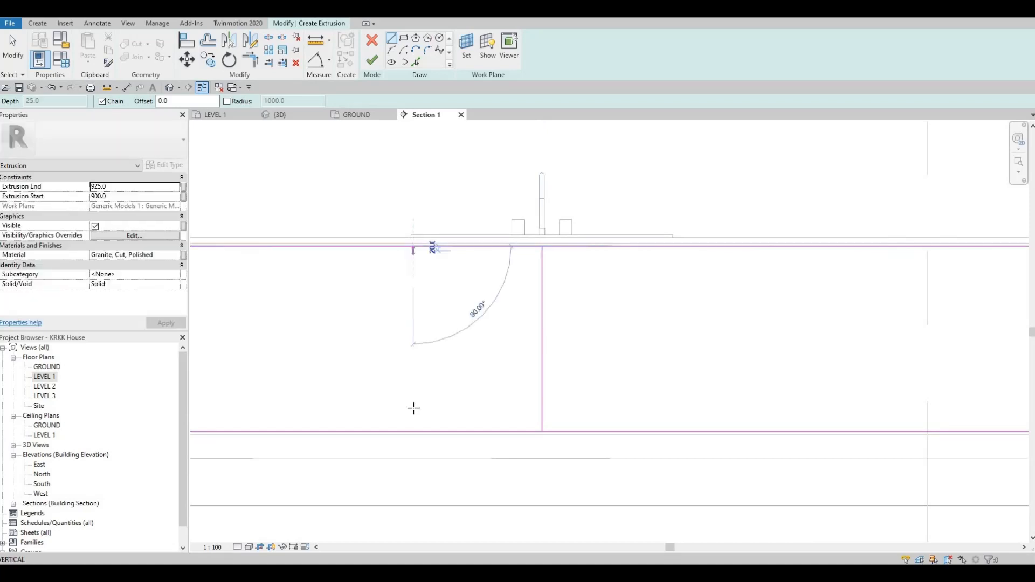
left_click(413, 432)
key("Escape")
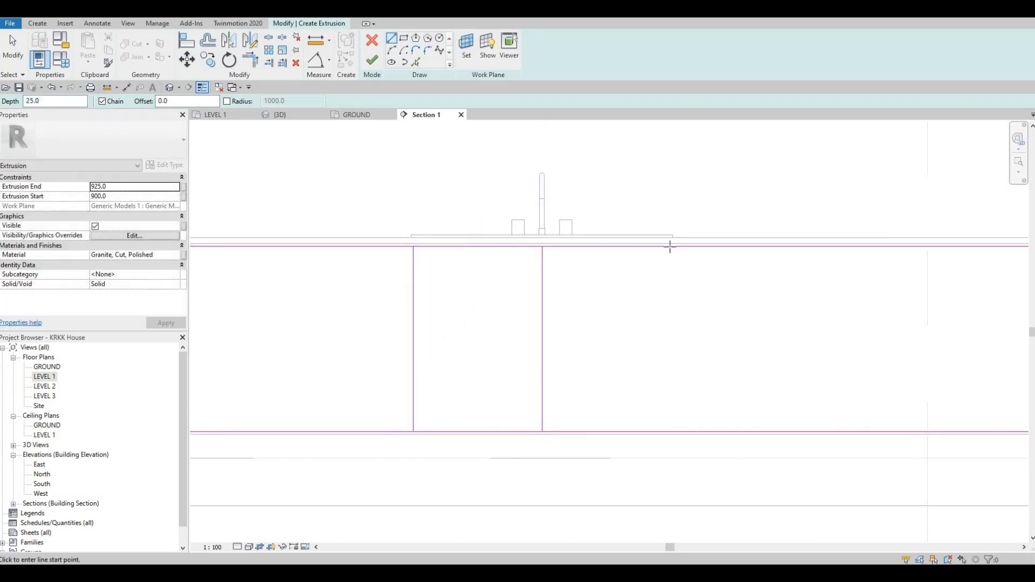
left_click(674, 246)
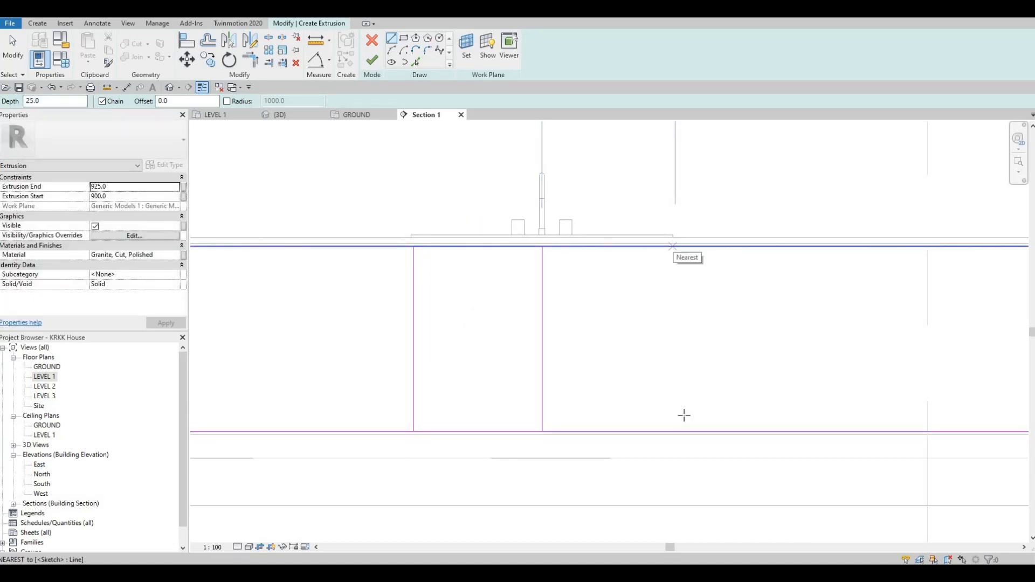
left_click(675, 431)
key("Escape")
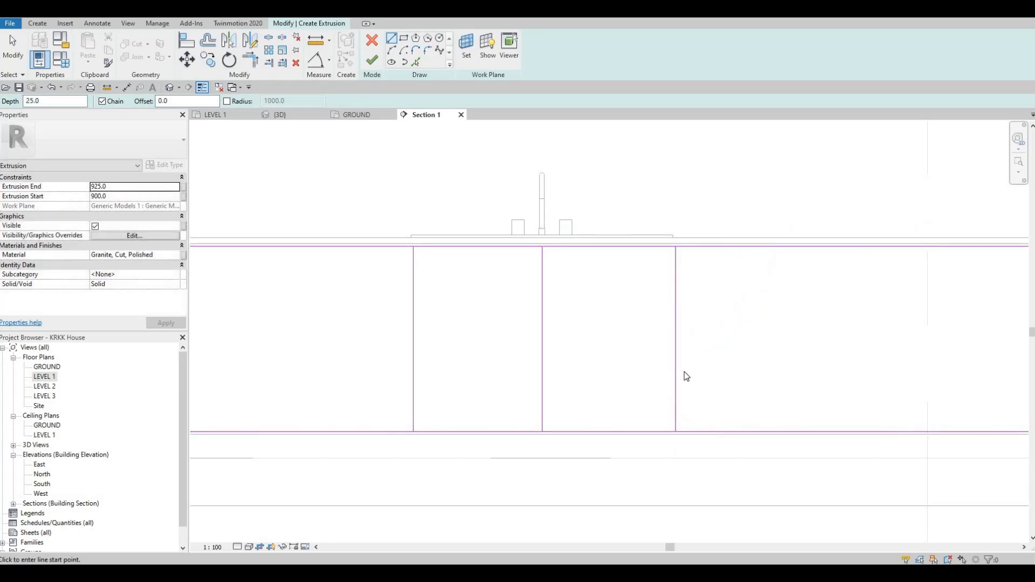
key("Escape")
Align the vertical sketch lines to the sink's edges with the Align tool.
key("l")
scroll(671, 248, "up", 4)
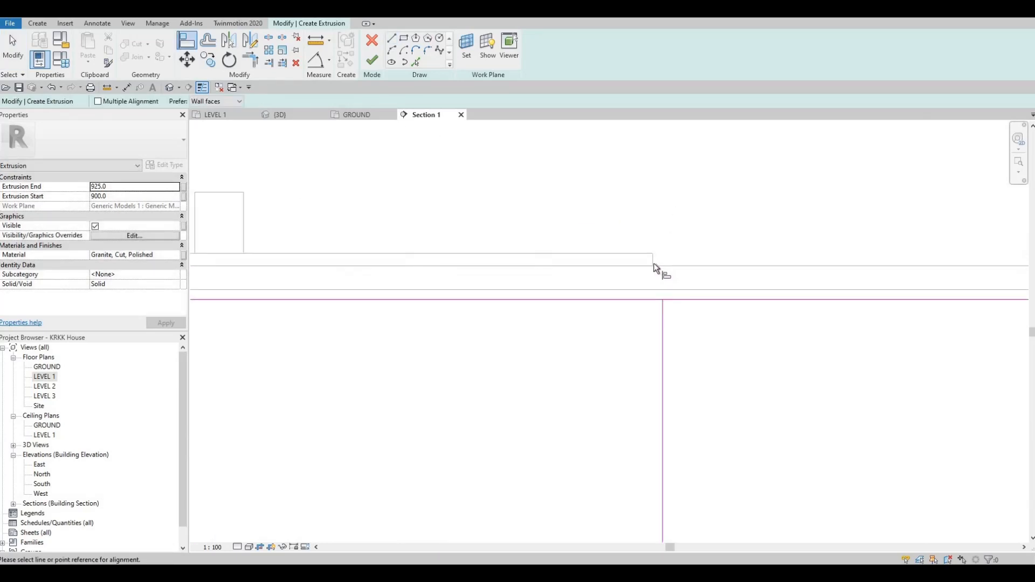
left_click(660, 333)
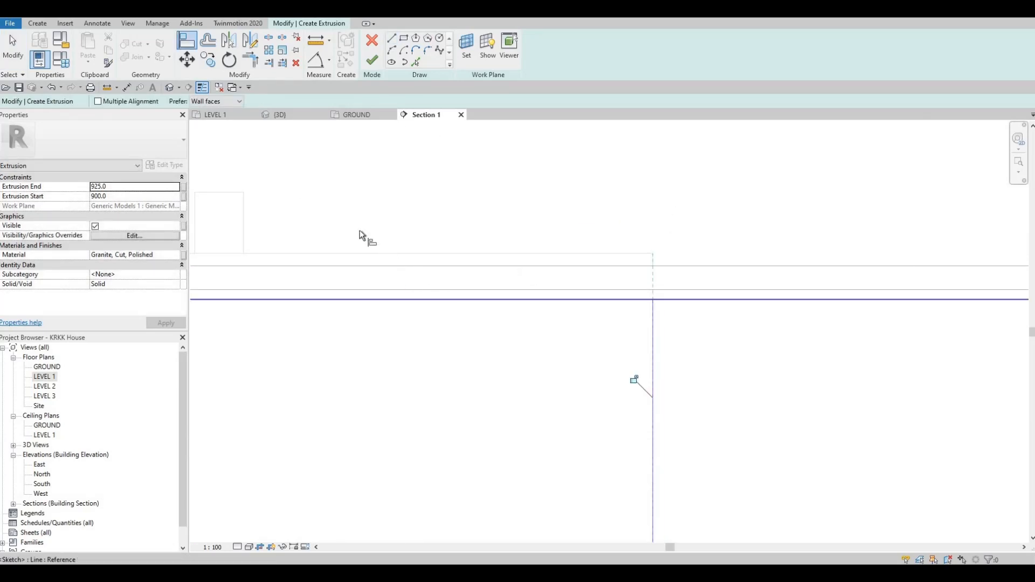
scroll(358, 230, "down", 5)
scroll(286, 236, "up", 5)
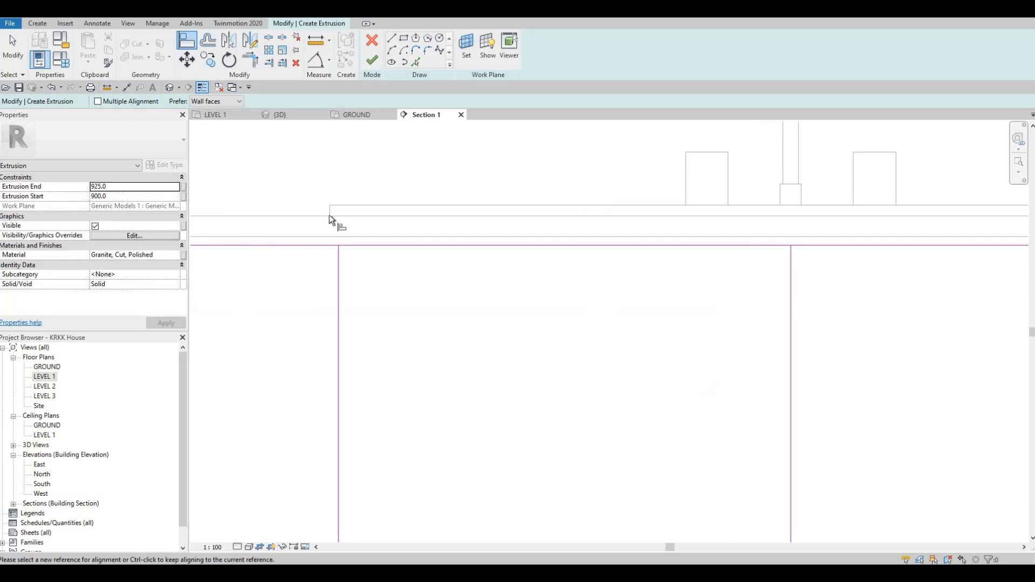
left_click(345, 259)
left_click(340, 265)
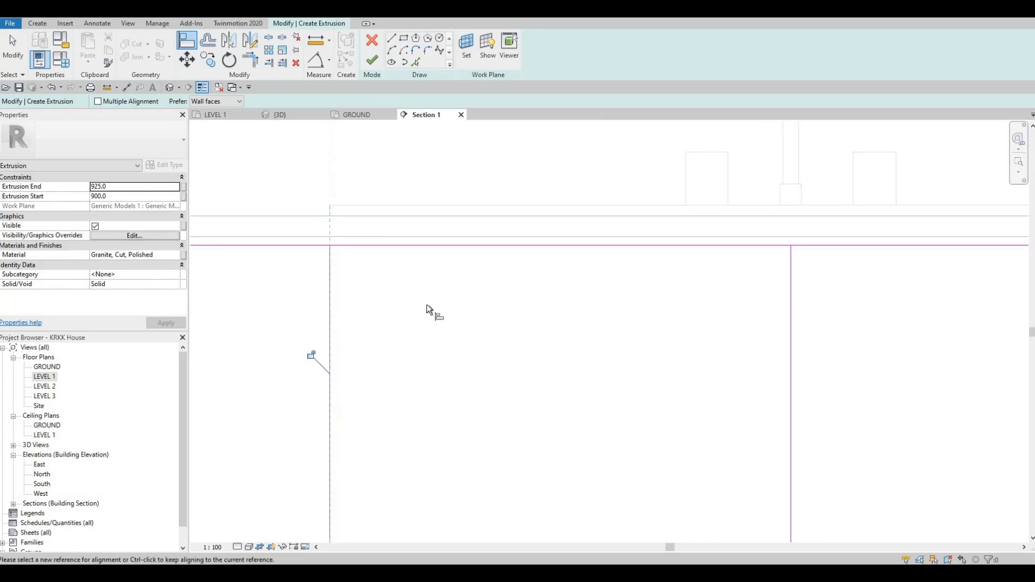
scroll(436, 259, "down", 4)
scroll(489, 226, "up", 1)
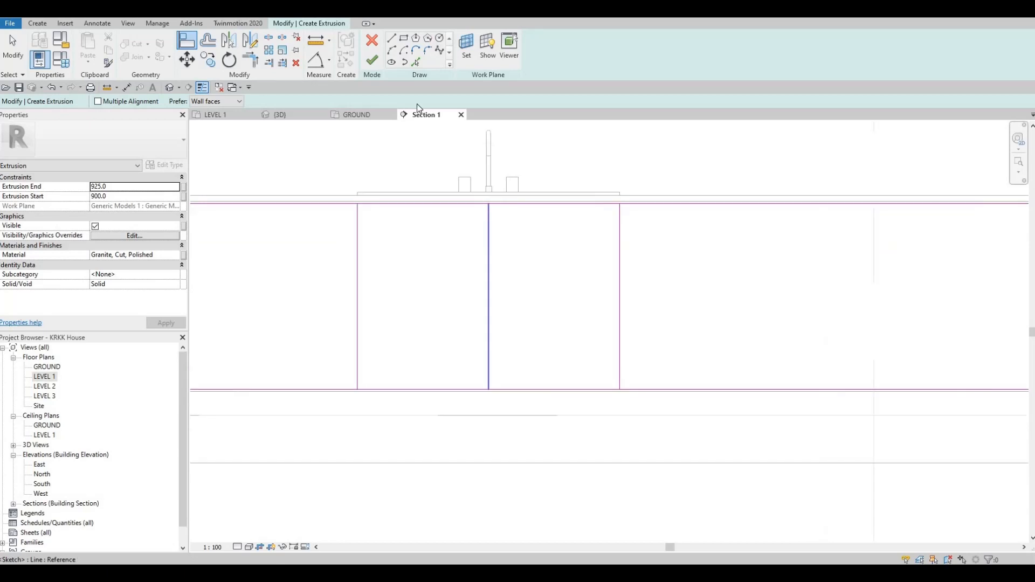
Pick the middle vertical line with a 5 mm offset to create a parallel sketch line.
left_click(416, 63)
left_click(166, 104)
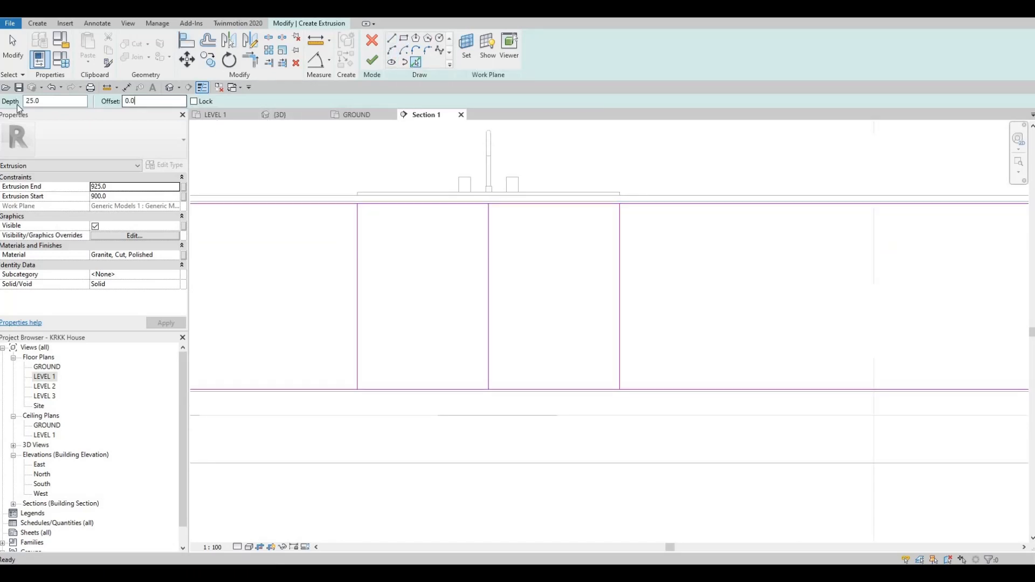
type("5.0")
left_click(489, 231)
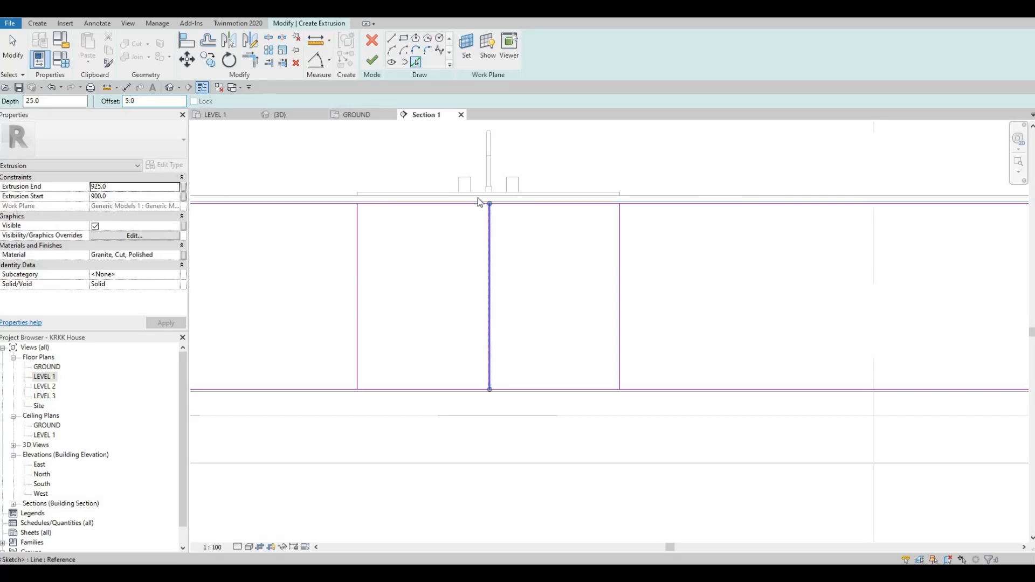
scroll(480, 202, "up", 5)
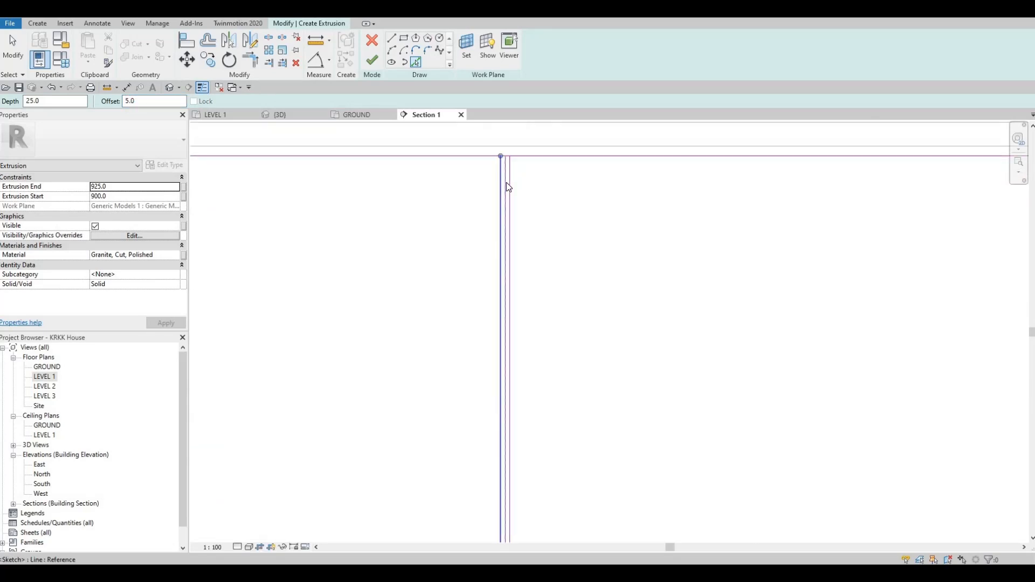
Delete the sketch line that was just created with the 5 mm offset.
key("Escape")
key("Escape")
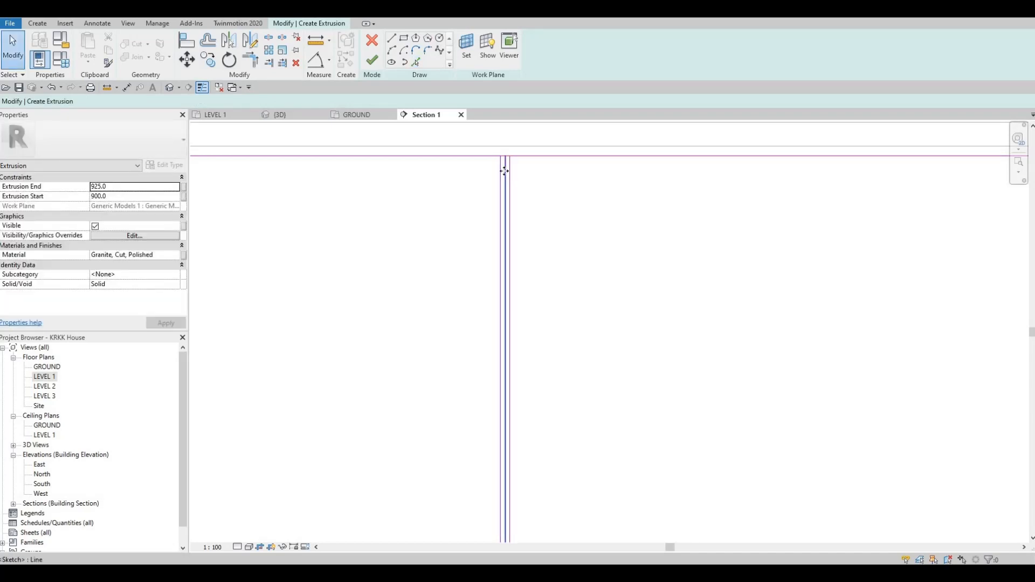
left_click(505, 171)
key("Delete")
Pick the two outer vertical lines with a 10 mm offset to create parallel sketch lines beside them.
scroll(470, 209, "down", 4)
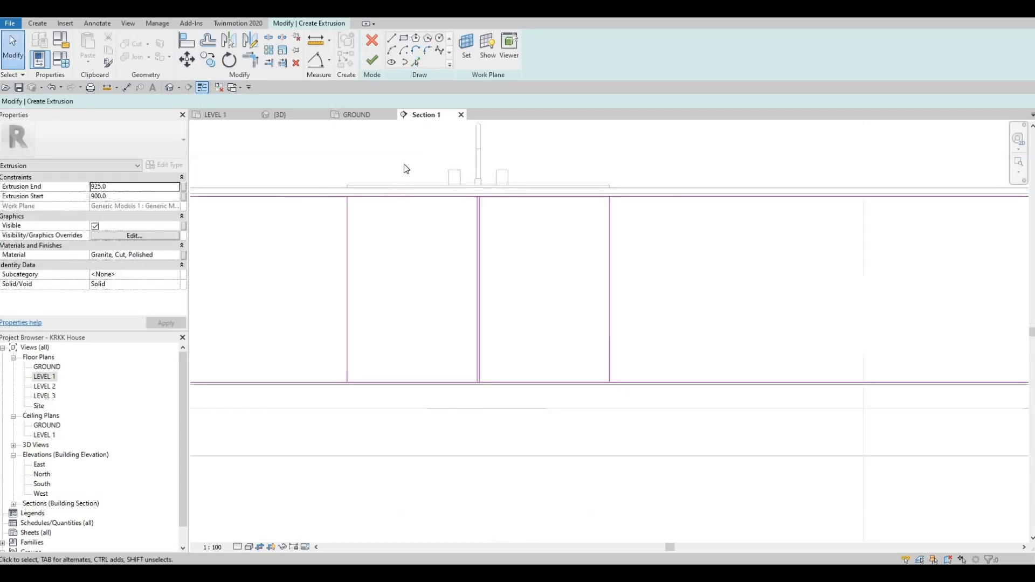
middle_click_drag(403, 164, 407, 159)
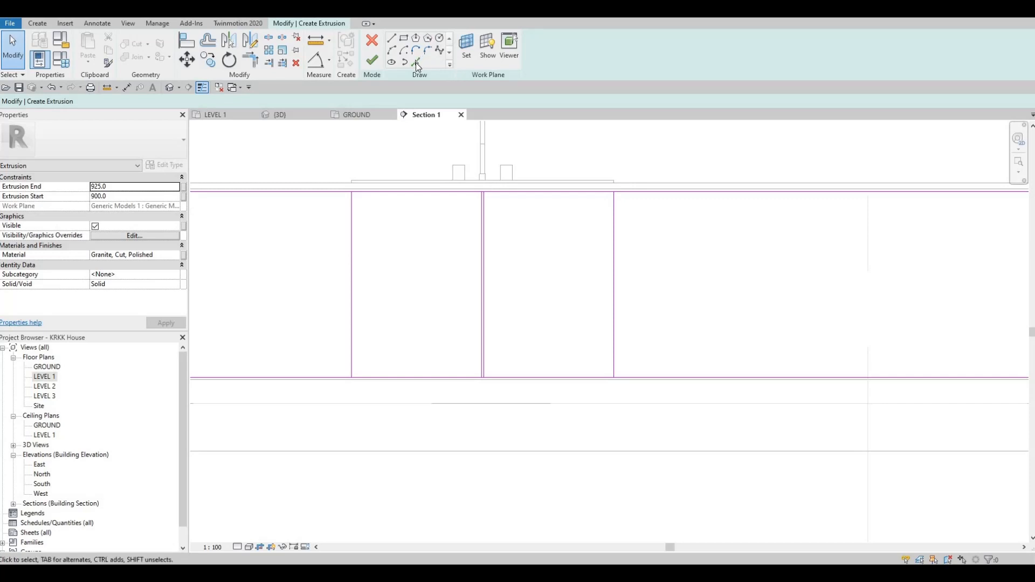
double_click(144, 101)
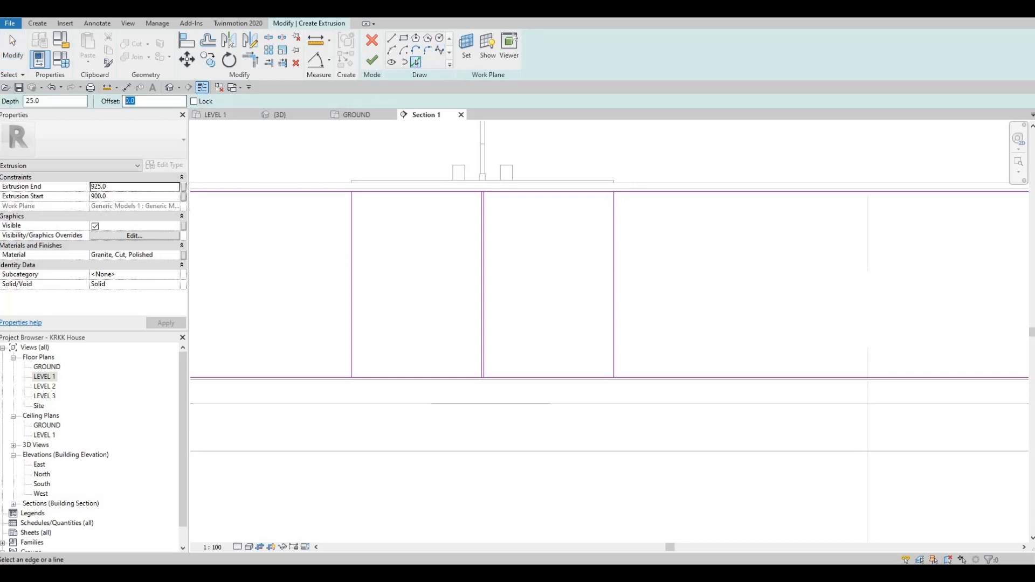
type("10")
key("Return")
scroll(360, 212, "up", 3)
scroll(386, 210, "up", 2)
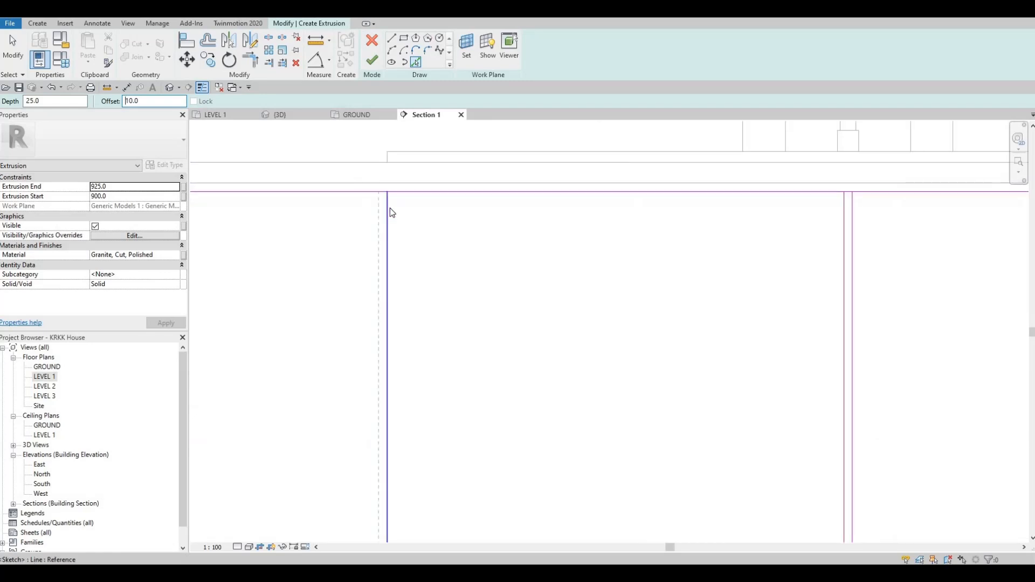
left_click(390, 208)
scroll(390, 207, "down", 3)
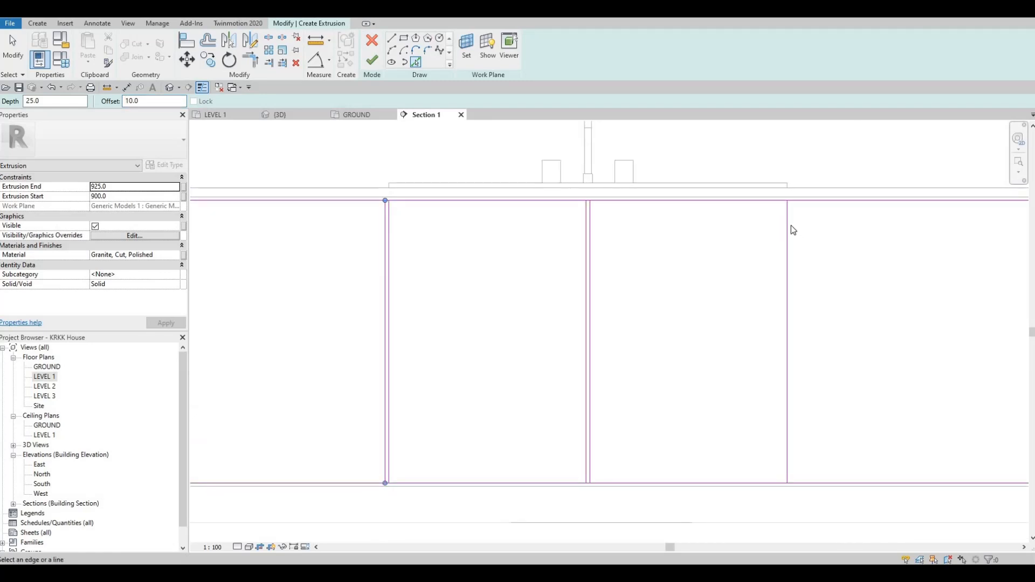
left_click(788, 222)
scroll(772, 218, "up", 3)
key("Escape")
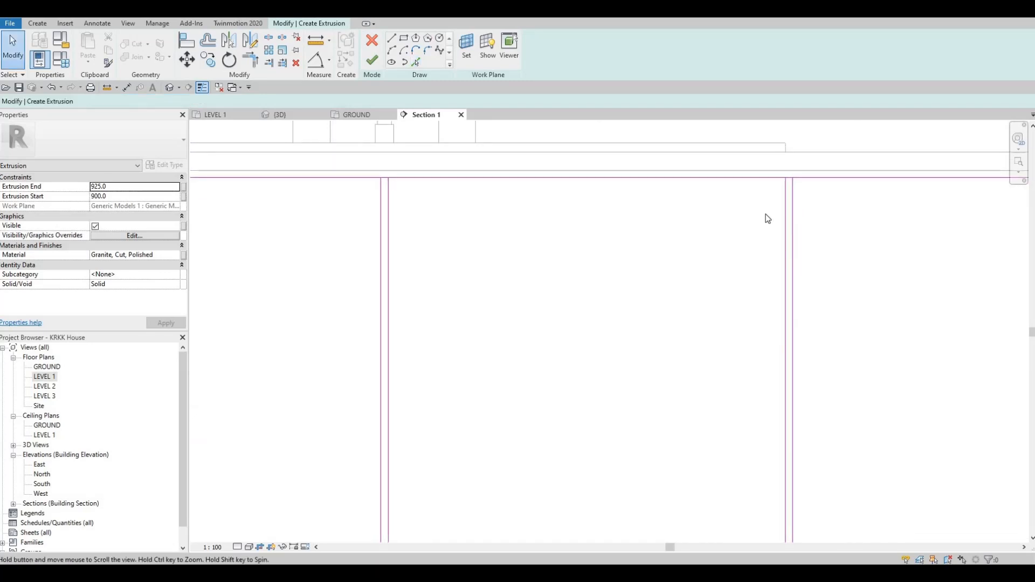
Copy the selected pair of vertical sketch lines to two new positions toward the left end of the rectangle.
scroll(770, 218, "down", 2)
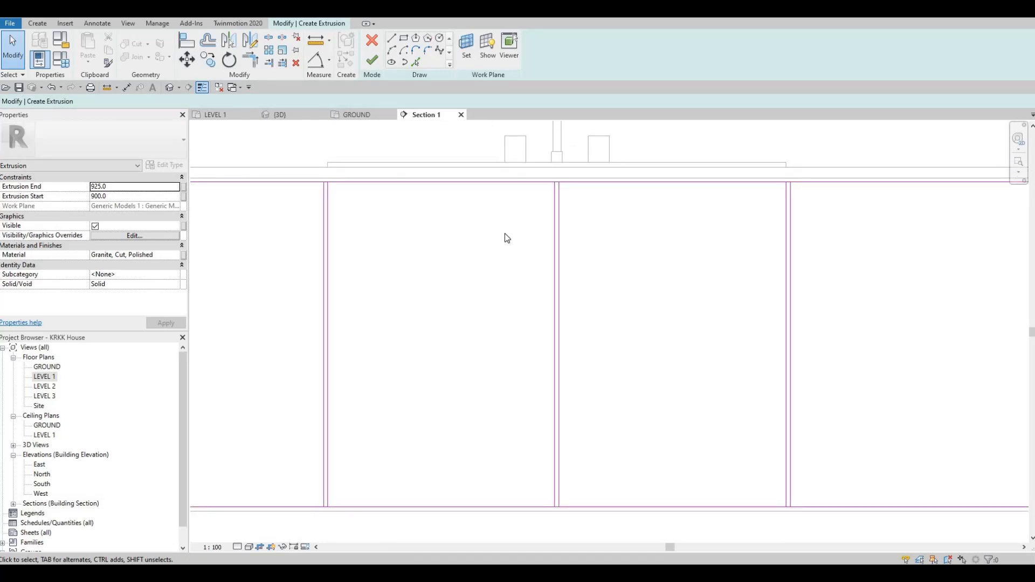
scroll(479, 242, "down", 2)
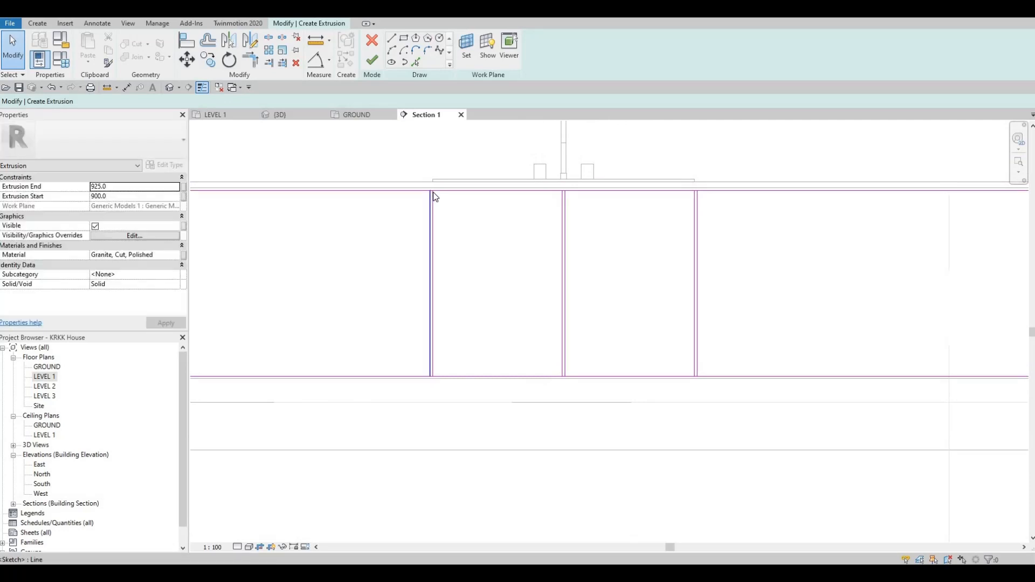
scroll(434, 191, "up", 4)
scroll(450, 205, "up", 1)
scroll(451, 186, "down", 3)
middle_click_drag(506, 177, 496, 154)
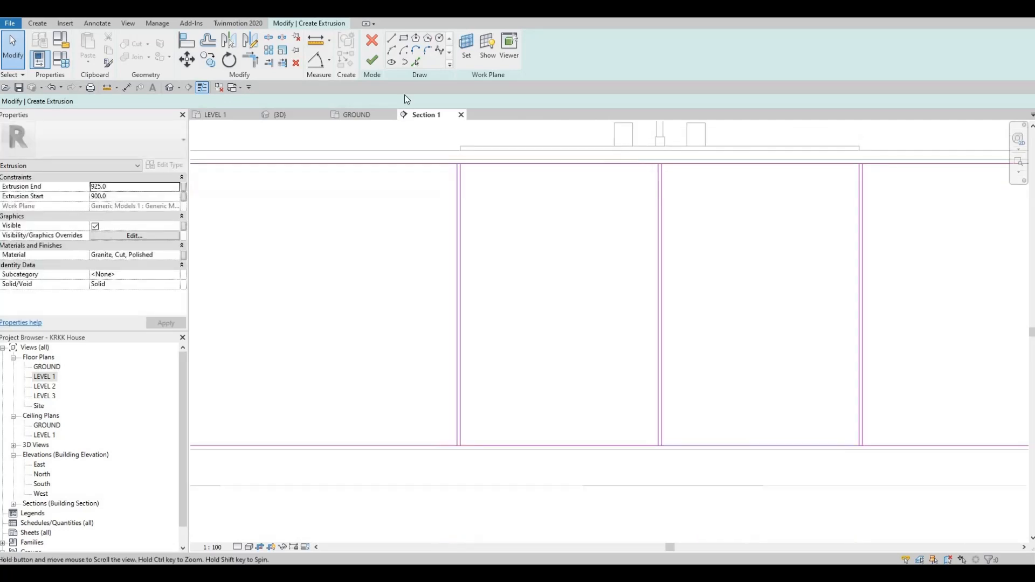
scroll(494, 129, "down", 1)
scroll(518, 183, "down", 1)
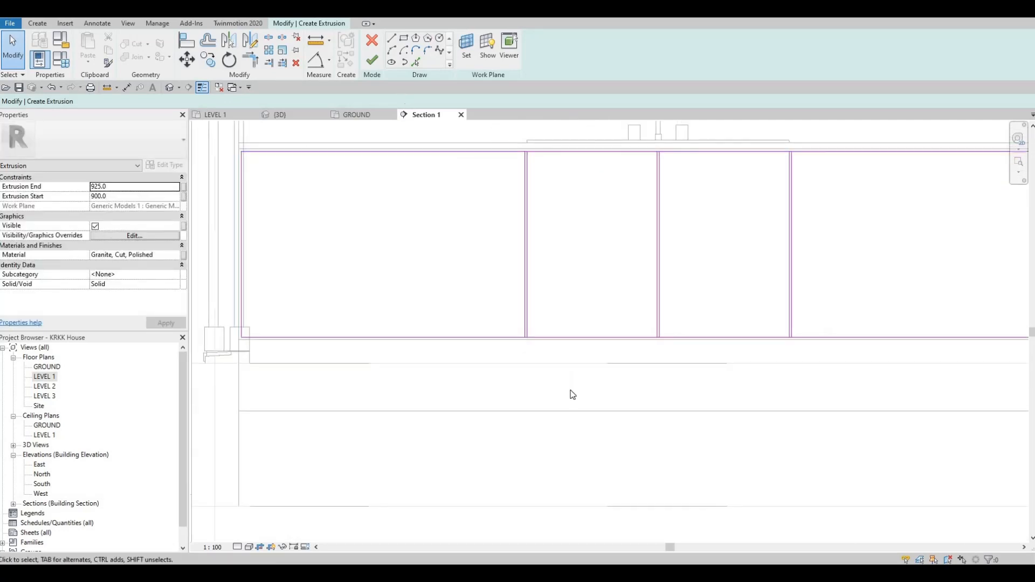
mouse_move(493, 127)
left_mouse_down()
mouse_move(569, 354)
mouse_move(570, 390)
left_mouse_up()
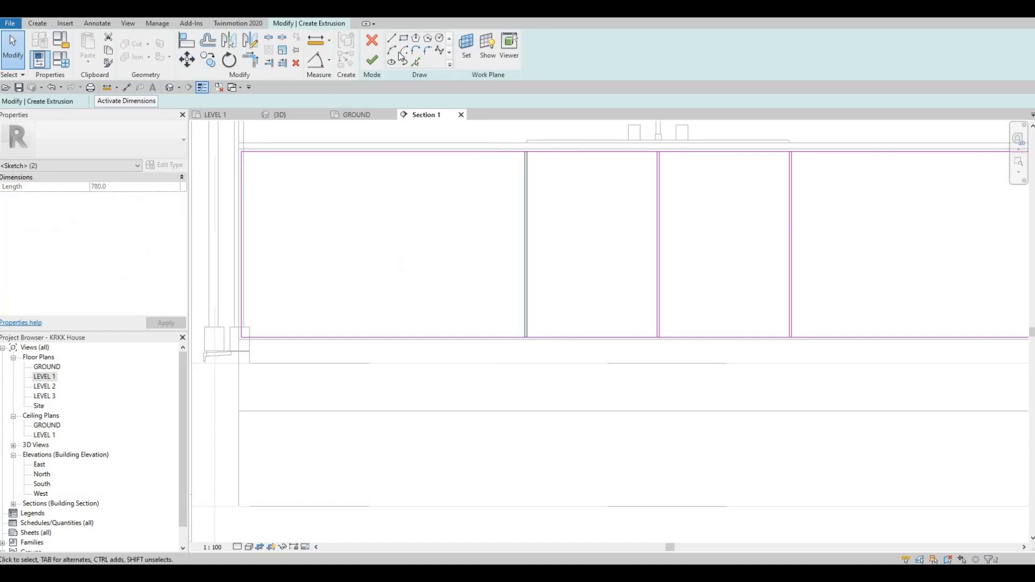
left_click(209, 60)
left_click(179, 101)
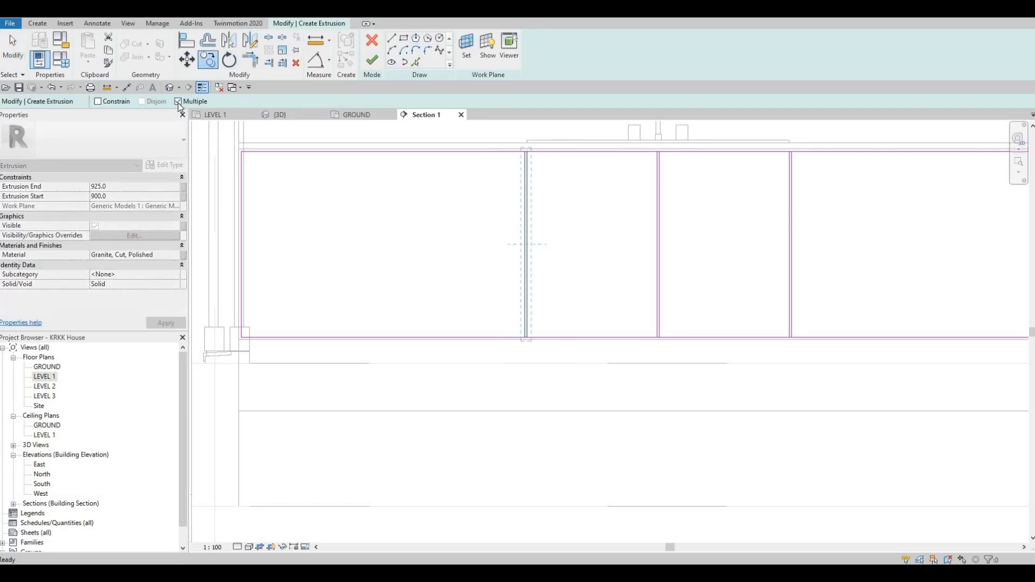
scroll(554, 168, "up", 5)
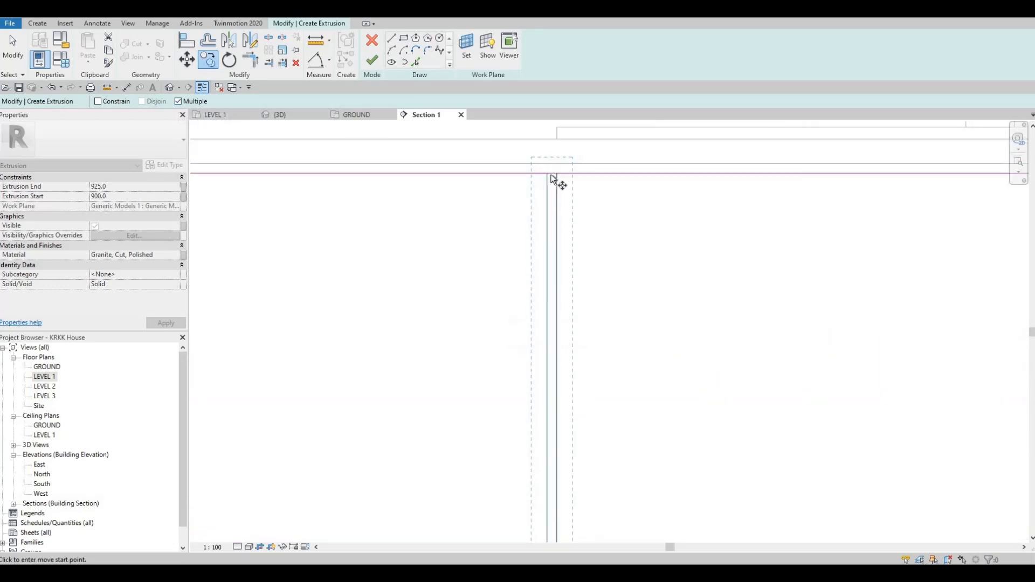
scroll(552, 172, "up", 2)
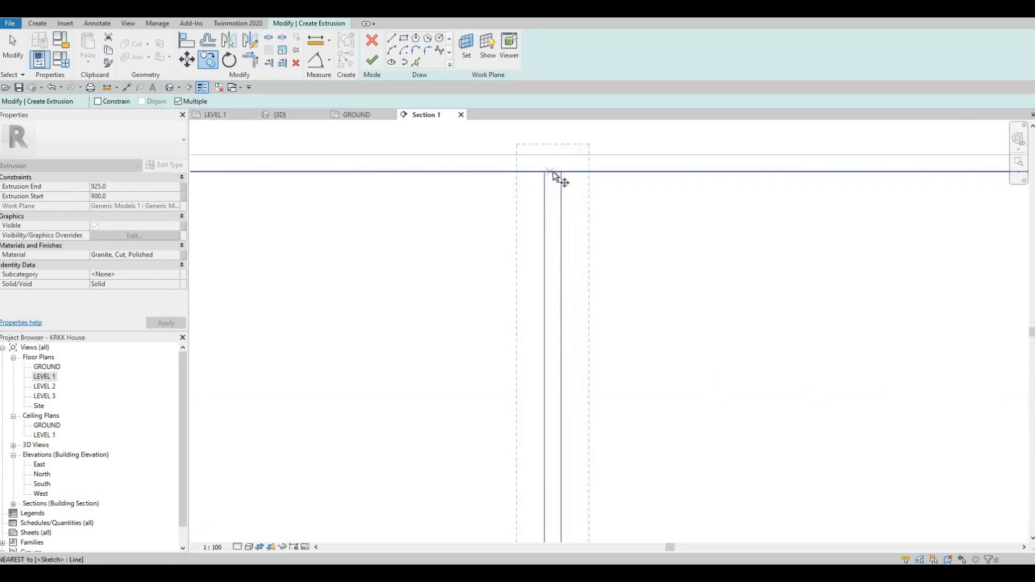
left_click(552, 172)
scroll(430, 166, "down", 5)
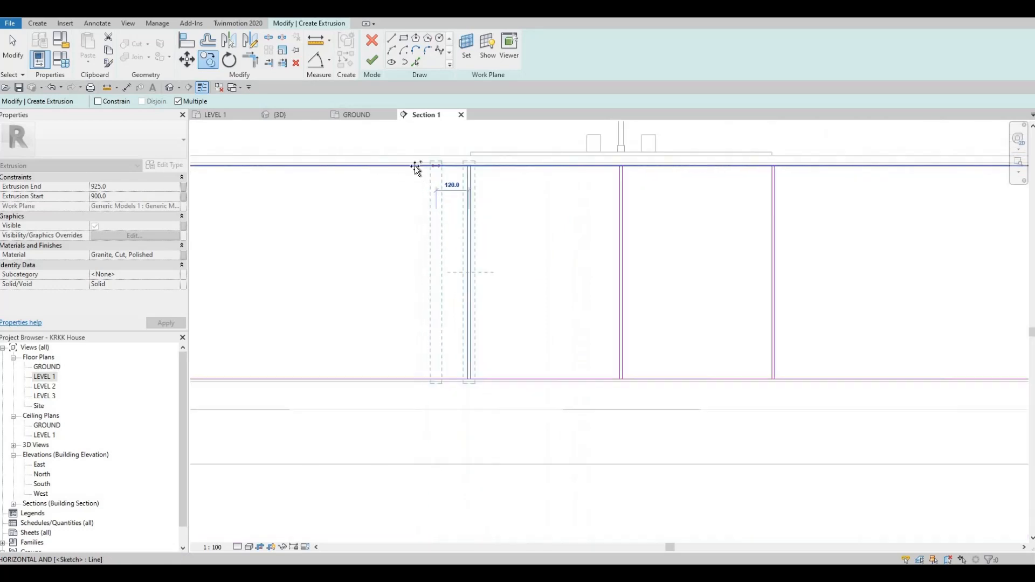
scroll(416, 168, "down", 3)
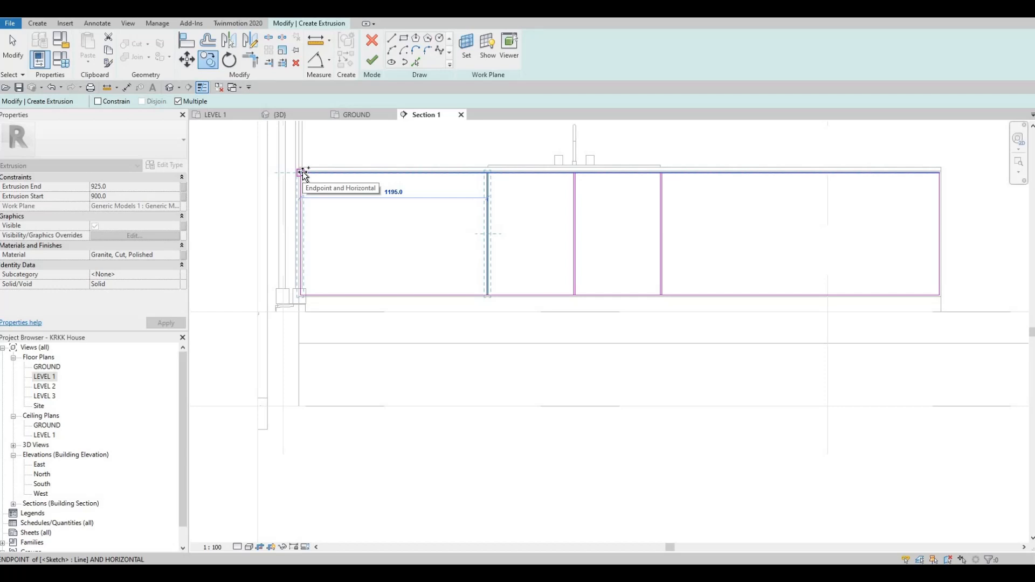
scroll(302, 173, "up", 2)
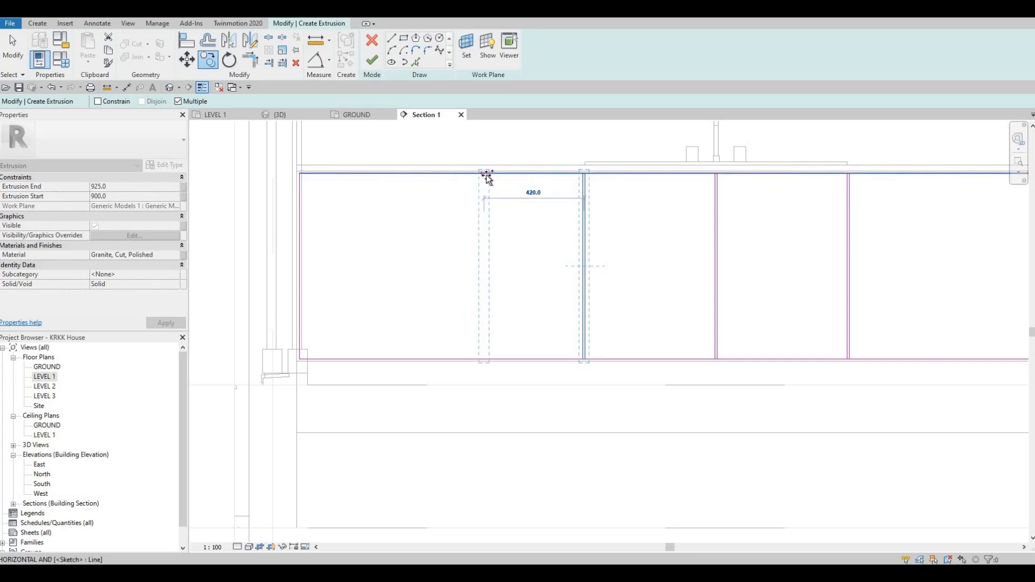
left_click(421, 177)
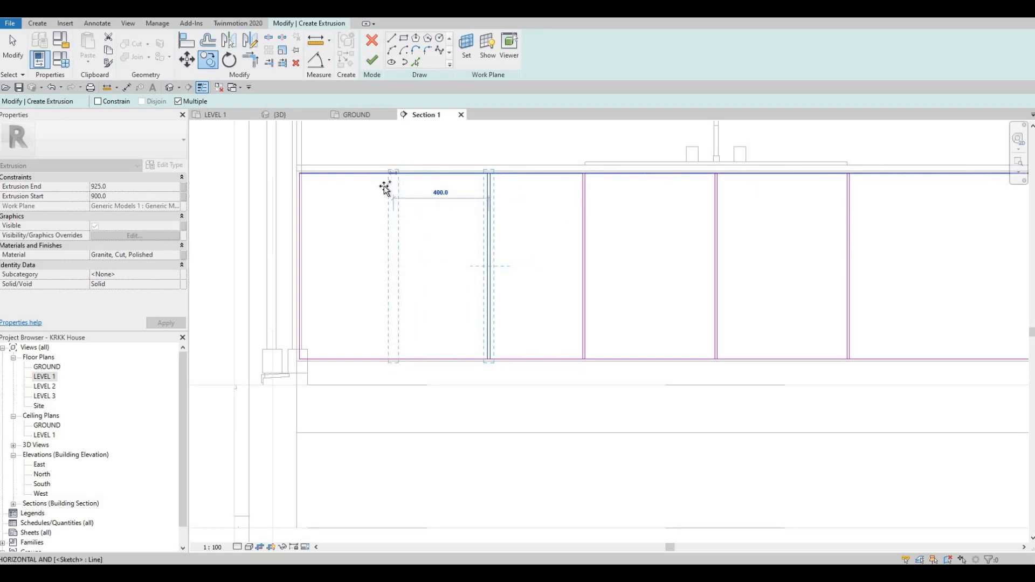
left_click(384, 185)
mouse_move(632, 211)
middle_mouse_down()
mouse_move(511, 185)
mouse_move(286, 201)
middle_mouse_up()
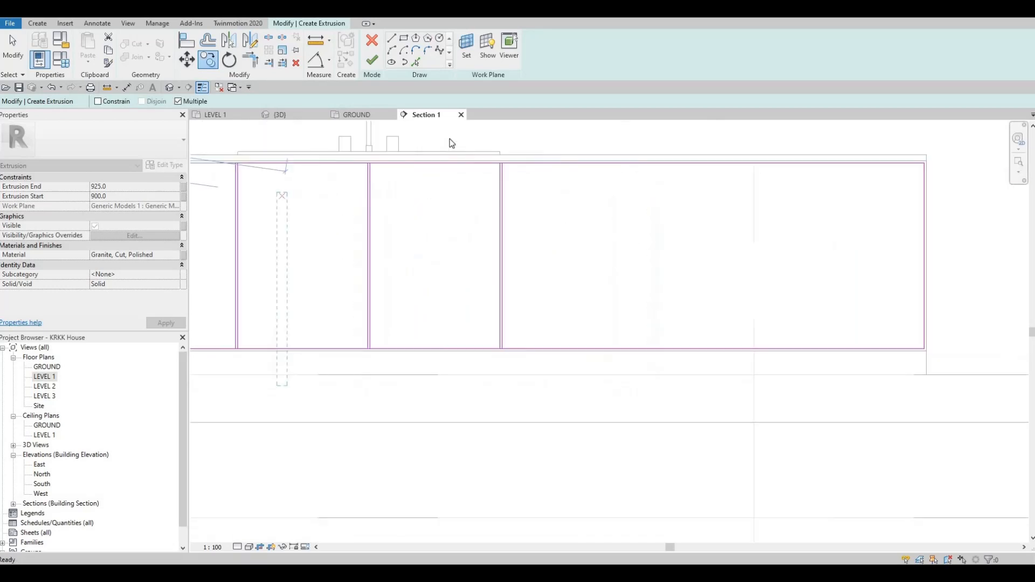
scroll(285, 201, "down", 1)
key("Escape")
Copy another pair of vertical sketch lines, using its top endpoint as the base point.
left_click_drag(444, 133, 518, 372)
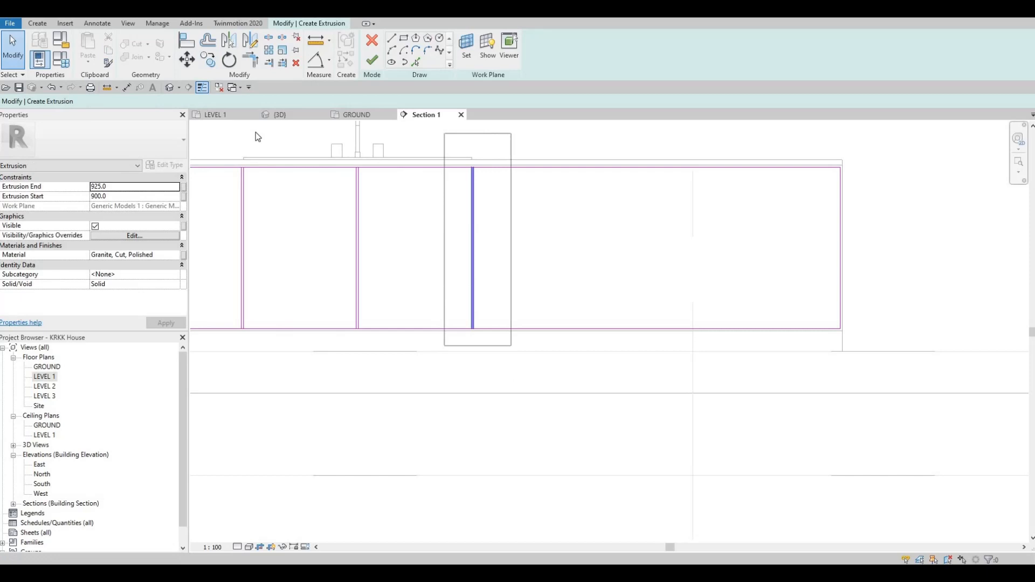
left_click(208, 63)
scroll(468, 174, "up", 4)
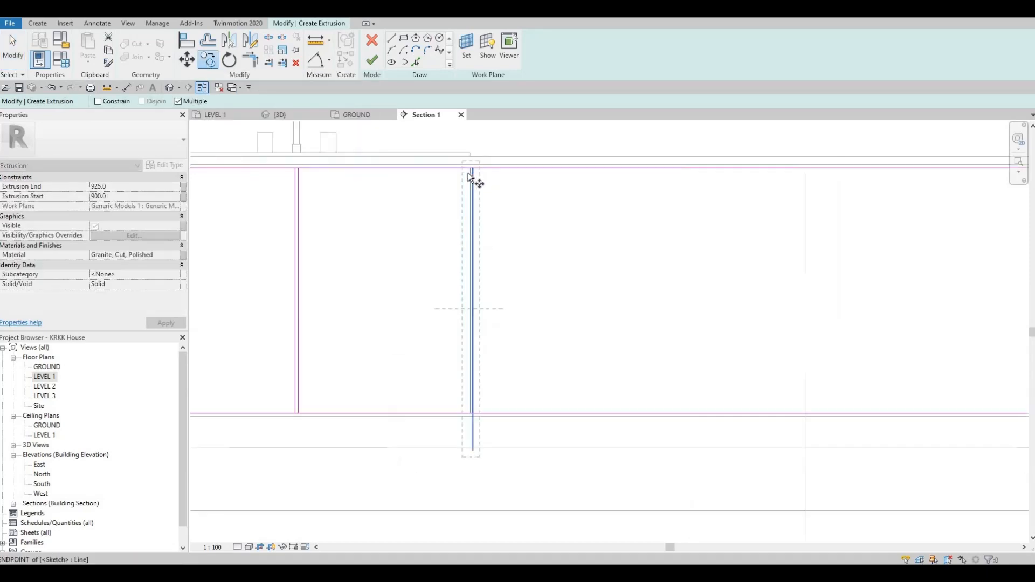
left_click(467, 179)
scroll(620, 175, "down", 3)
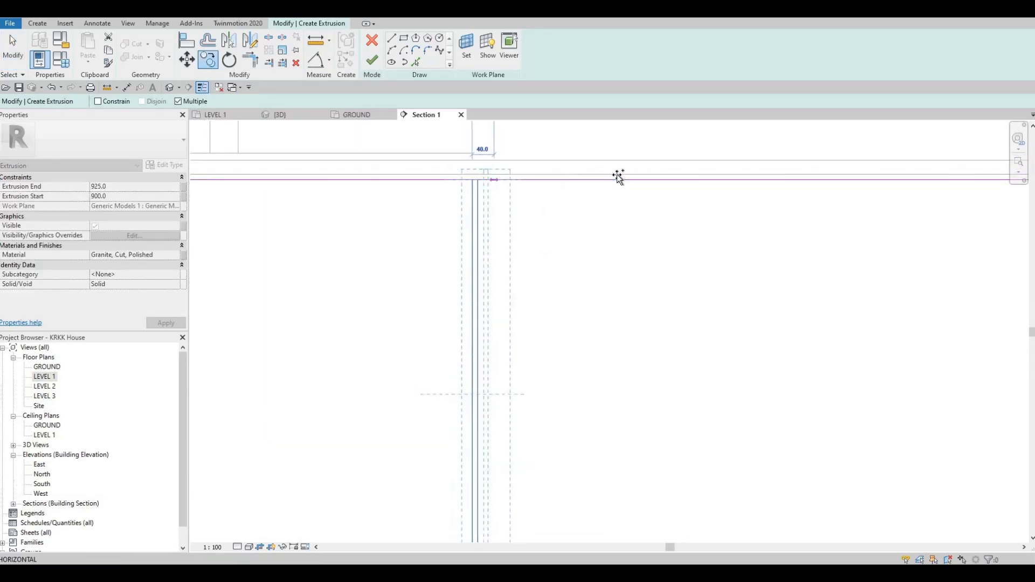
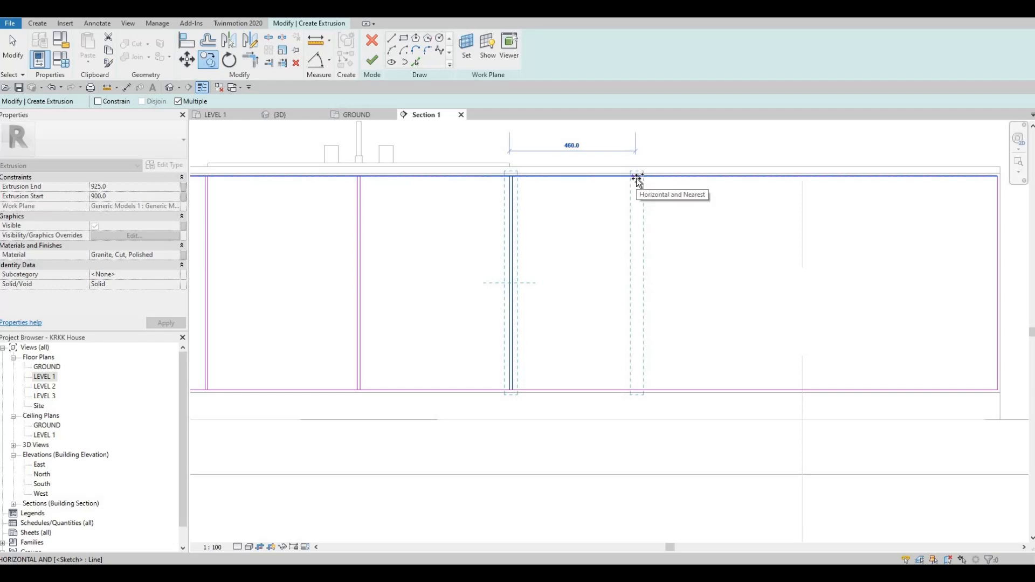
Place two more copies of the vertical sketch line pair further along the rectangle, then end the copy.
left_click(728, 177)
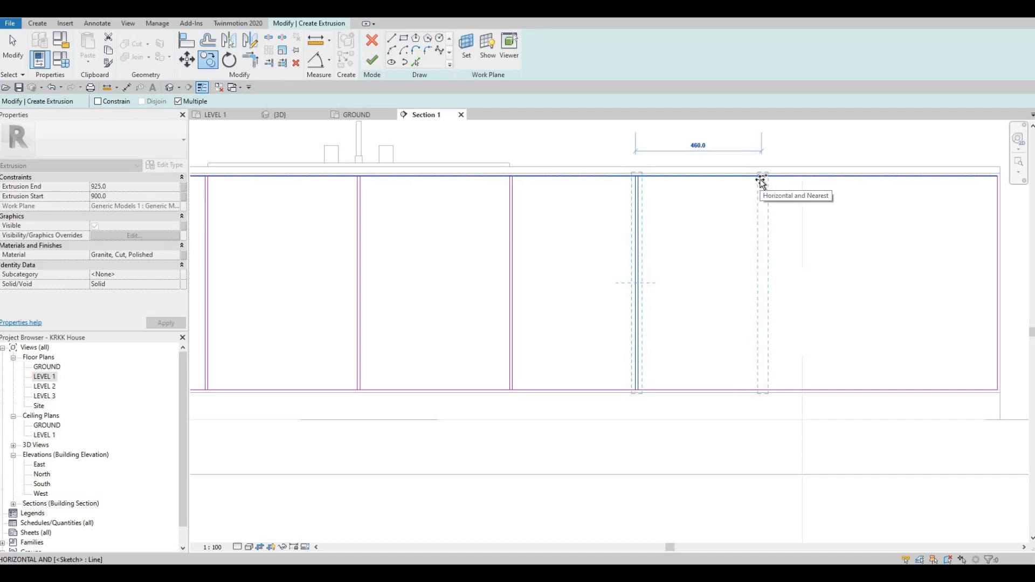
left_click(860, 181)
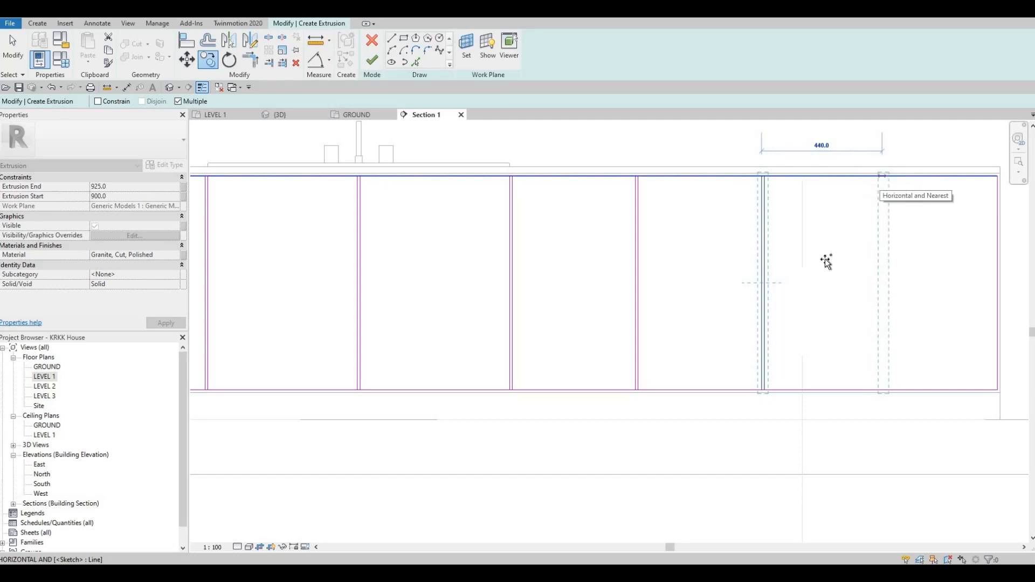
scroll(777, 326, "down", 2)
key("Escape")
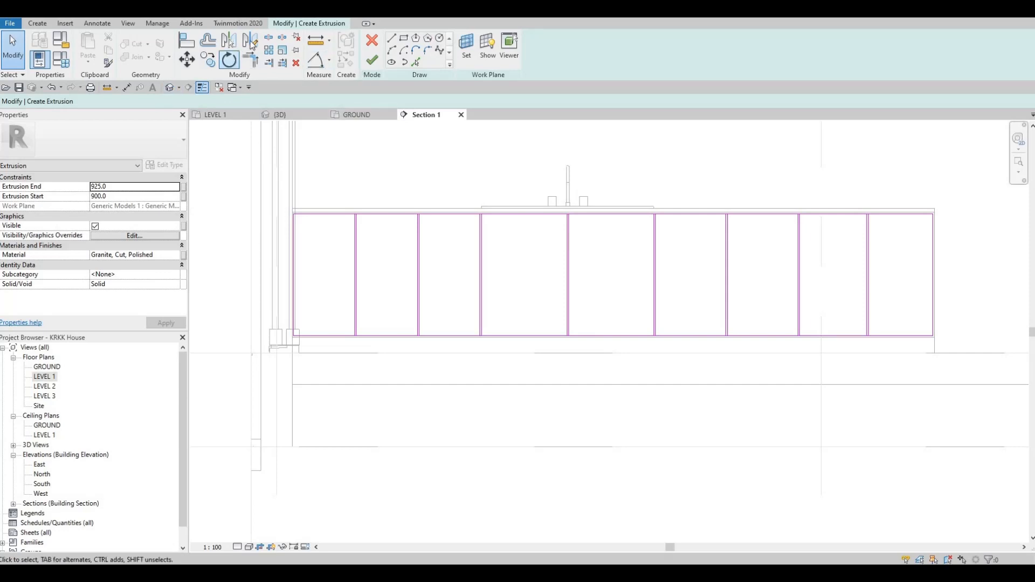
Split the rectangle's top sketch edge at each pair of vertical panel lines.
left_click(283, 38)
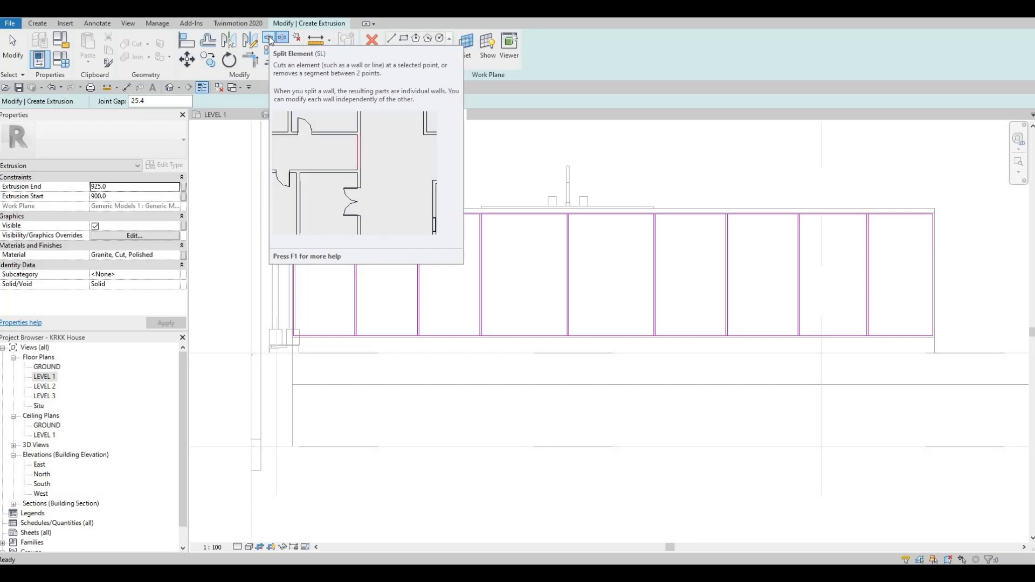
scroll(351, 208, "up", 3)
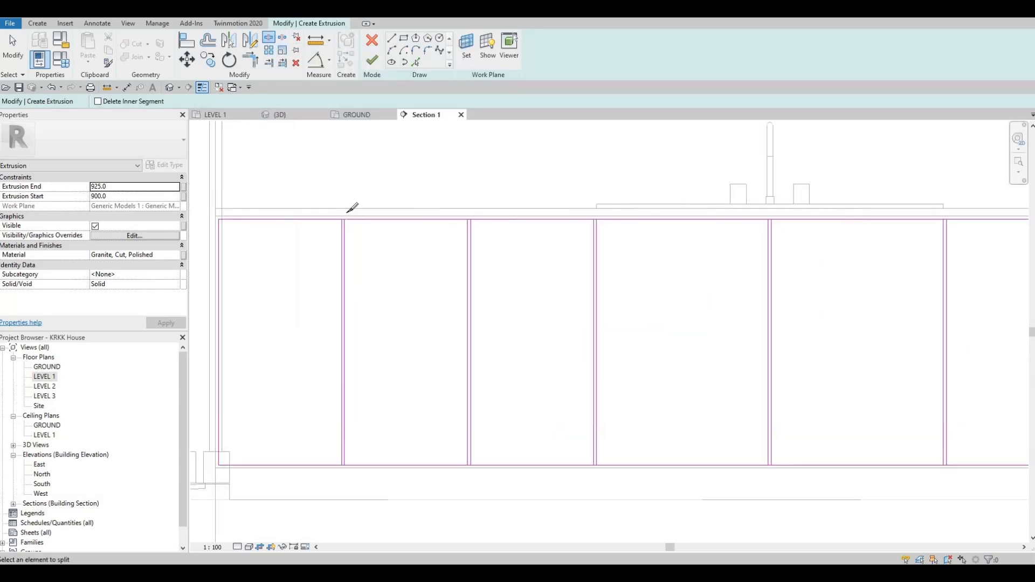
scroll(355, 208, "up", 5)
left_click(353, 211)
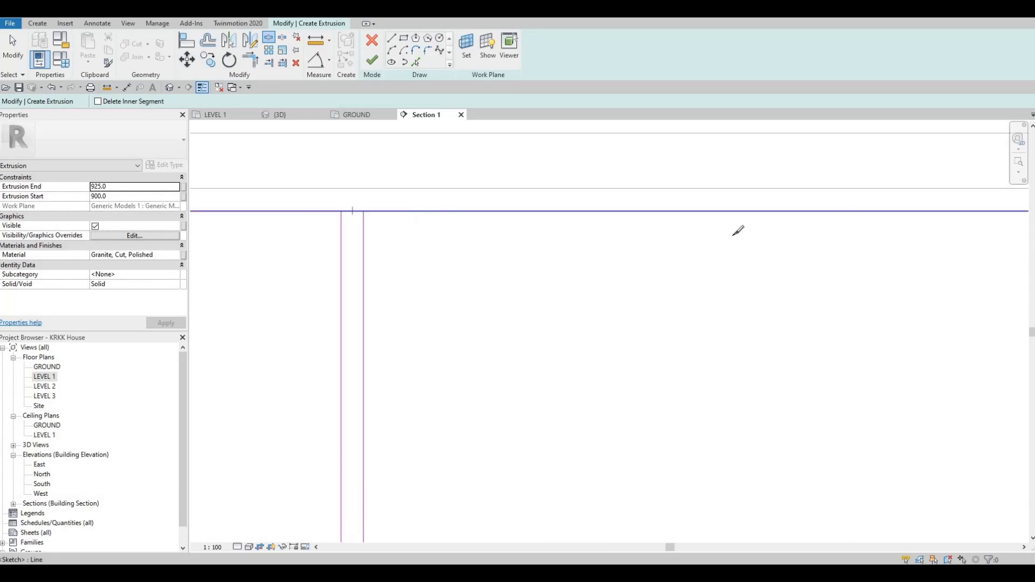
scroll(776, 229, "down", 3)
middle_click_drag(776, 229, 583, 225)
middle_click_drag(825, 219, 659, 218)
scroll(659, 214, "up", 4)
left_click(657, 211)
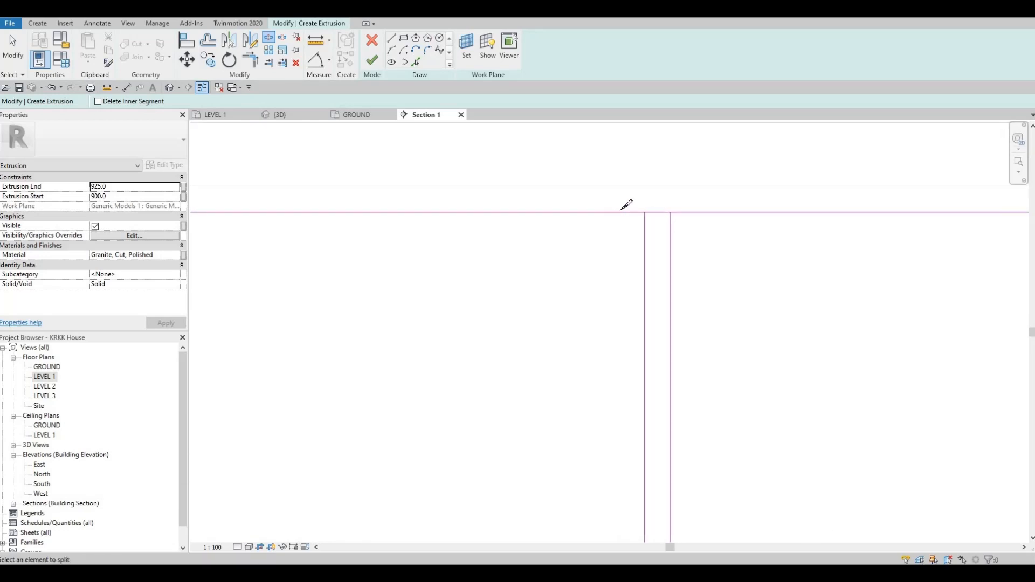
scroll(617, 218, "down", 5)
middle_click_drag(1006, 209, 599, 217)
scroll(599, 221, "up", 3)
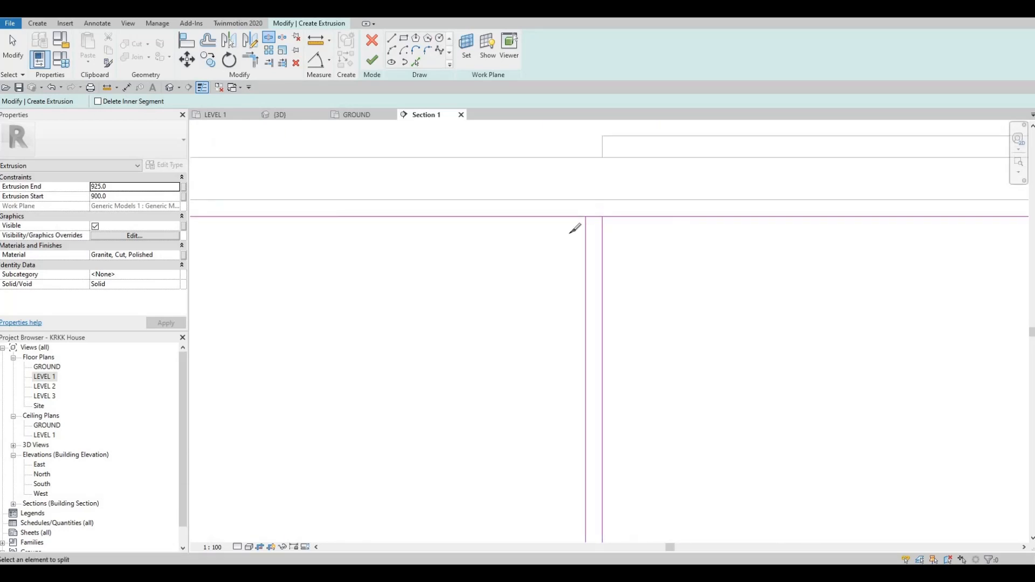
left_click(594, 217)
scroll(603, 219, "down", 3)
middle_click_drag(938, 220, 611, 217)
scroll(611, 218, "up", 2)
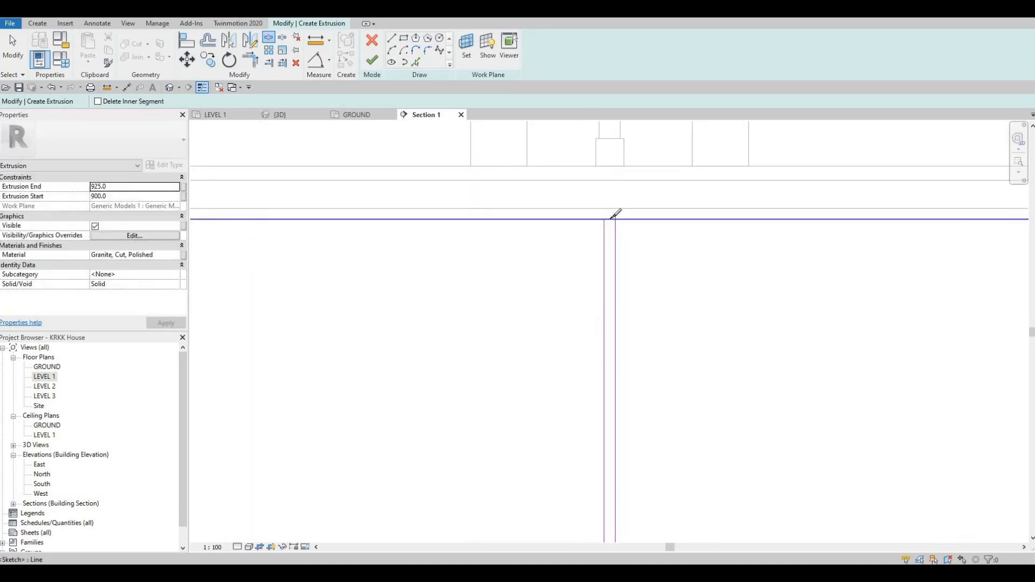
left_click(610, 218)
scroll(591, 219, "down", 5)
middle_click_drag(884, 222, 521, 226)
scroll(526, 225, "up", 6)
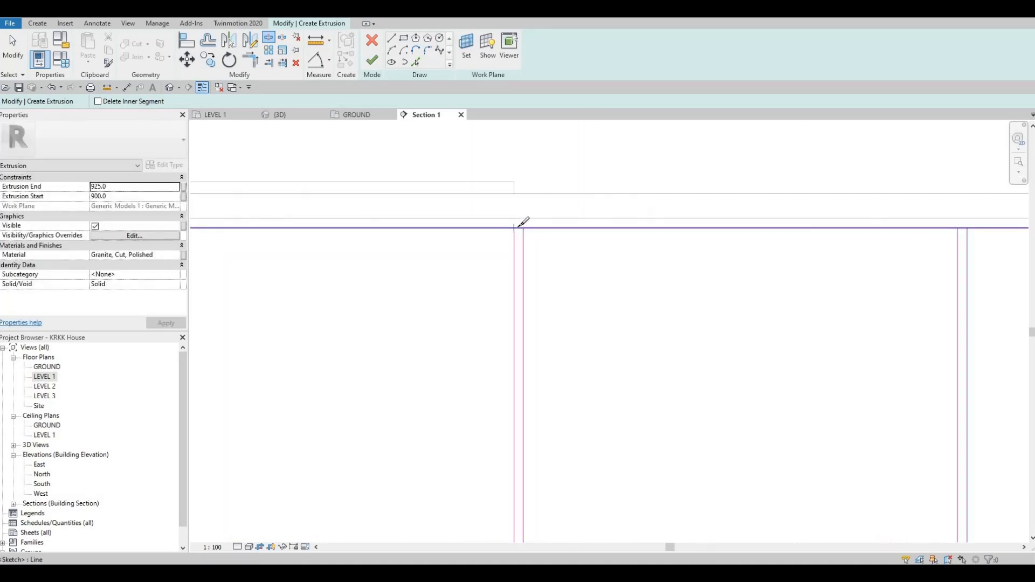
left_click(529, 226)
scroll(619, 214, "down", 5)
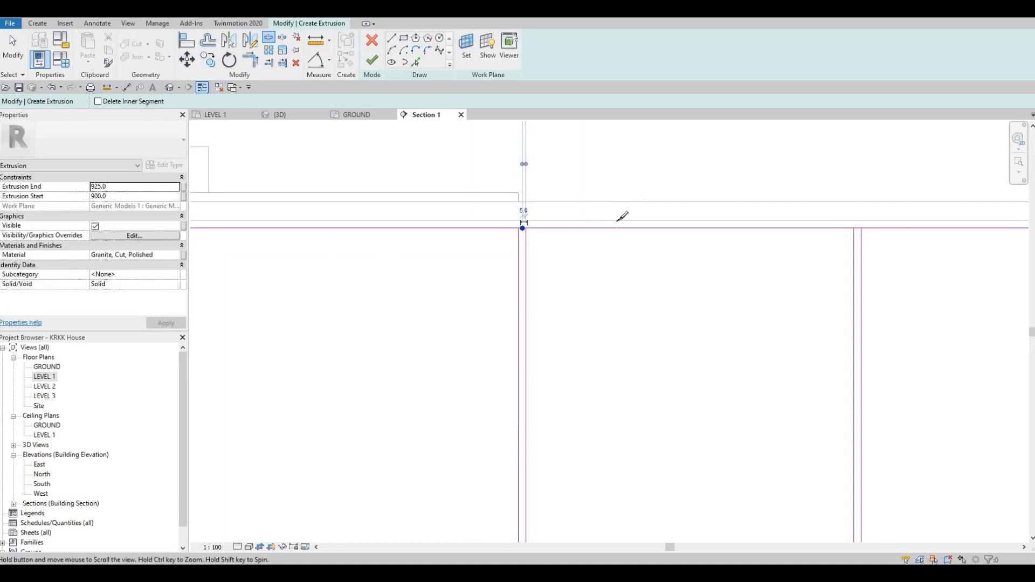
middle_click_drag(856, 216, 617, 216)
scroll(617, 216, "up", 5)
left_click(609, 219)
scroll(600, 217, "down", 4)
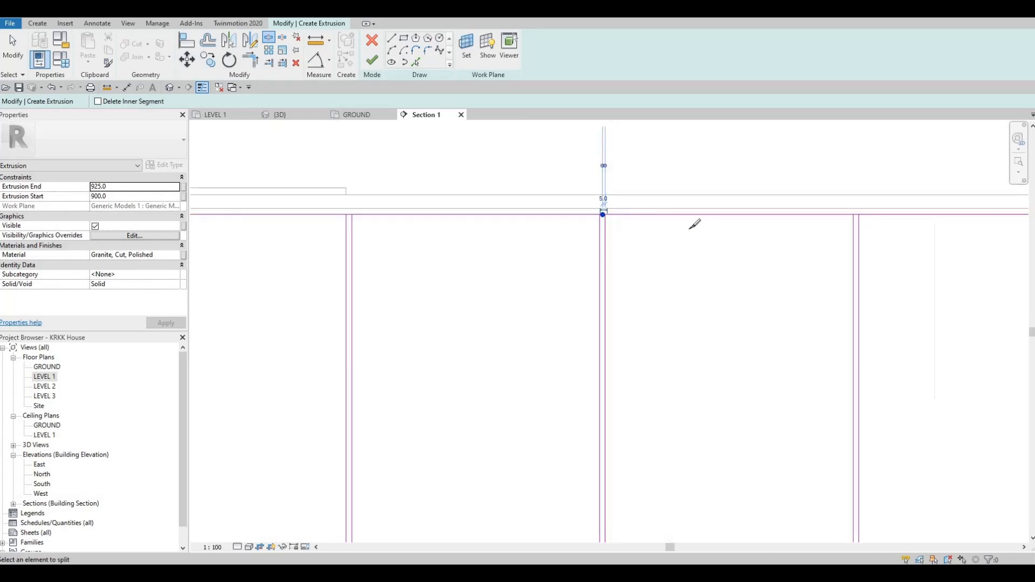
middle_click_drag(862, 221, 671, 247)
scroll(710, 252, "up", 5)
left_click(714, 258)
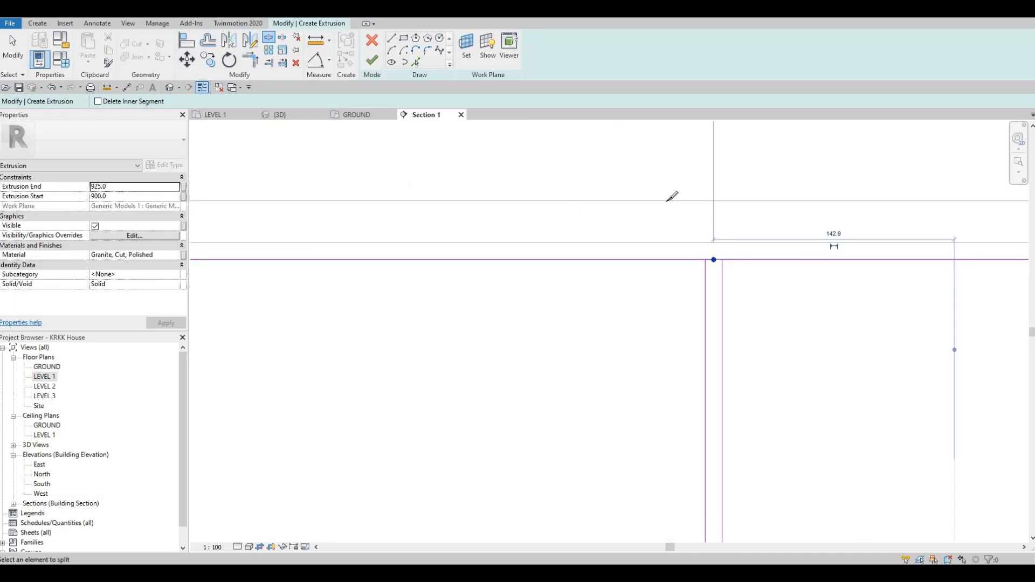
scroll(668, 201, "down", 5)
middle_click_drag(916, 218, 574, 170)
scroll(573, 171, "up", 3)
scroll(573, 171, "up", 1)
left_click(571, 170)
scroll(543, 205, "down", 5)
Split the rectangle's bottom sketch edge at each pair of vertical panel lines, then exit the Split tool.
middle_click_drag(550, 321, 568, 94)
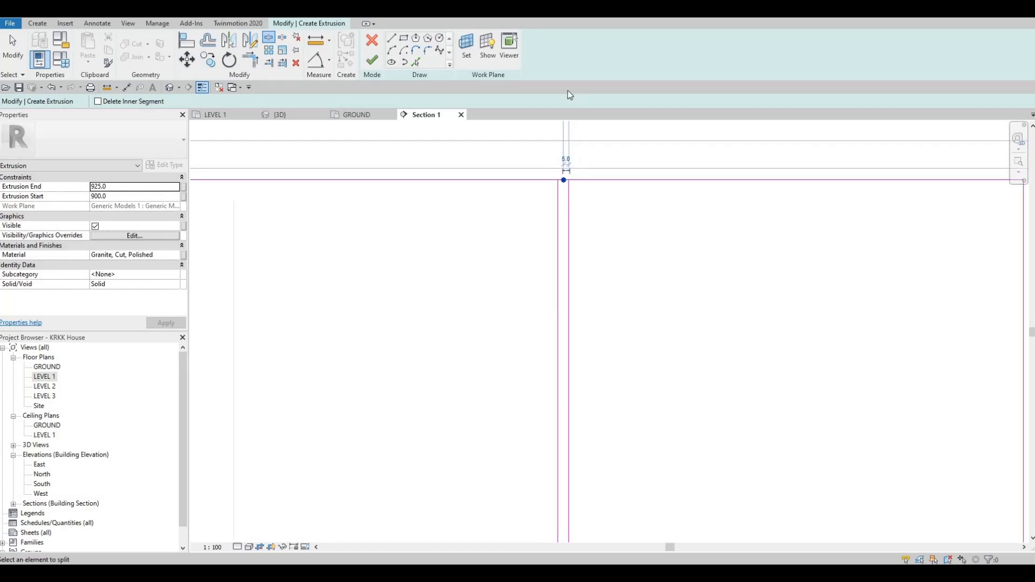
scroll(557, 283, "up", 5)
left_click(586, 277)
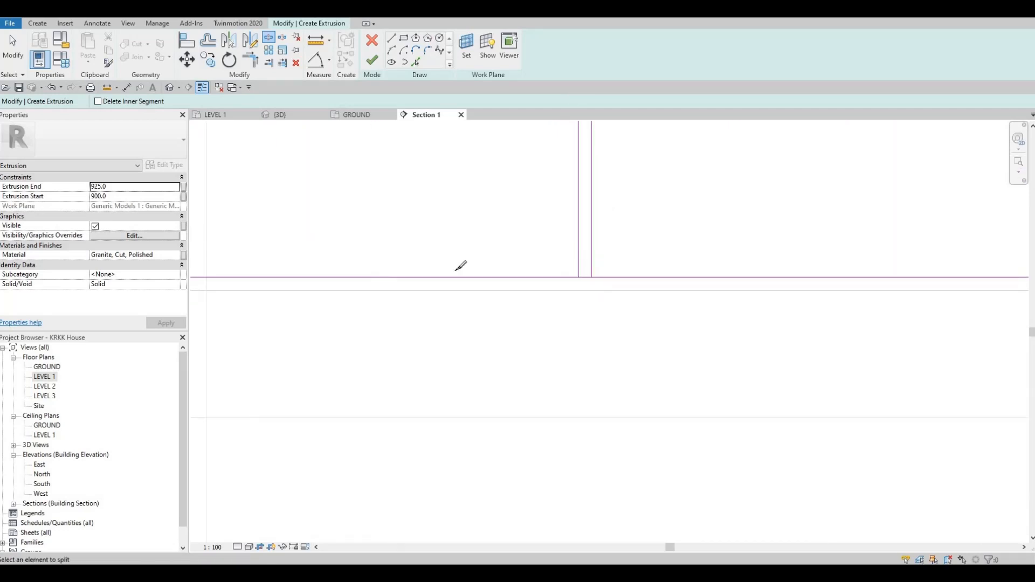
mouse_move(331, 233)
middle_mouse_down()
mouse_move(438, 238)
mouse_move(724, 195)
middle_mouse_up()
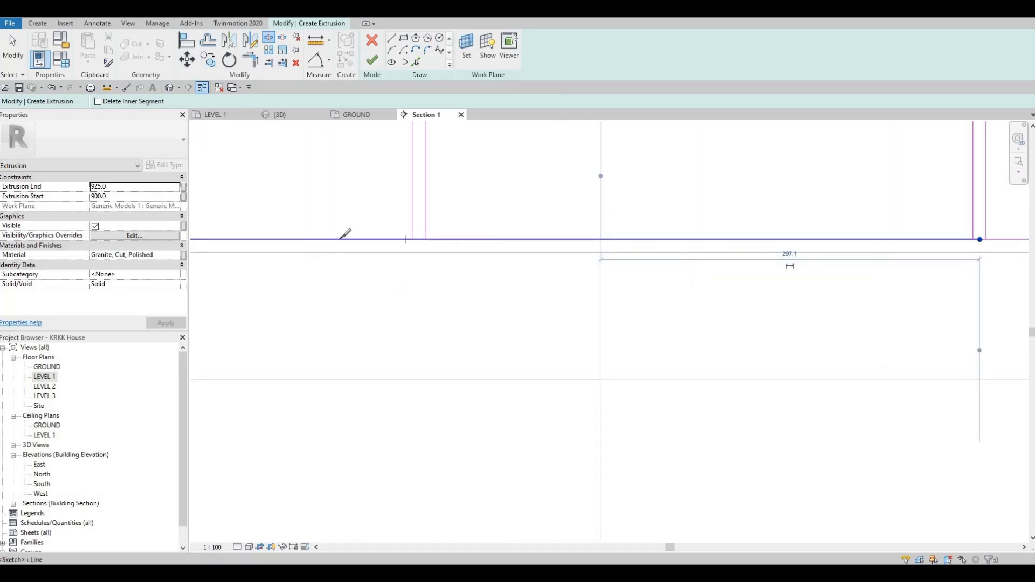
left_click(420, 238)
middle_click_drag(324, 240, 751, 221)
middle_click_drag(316, 220, 341, 217)
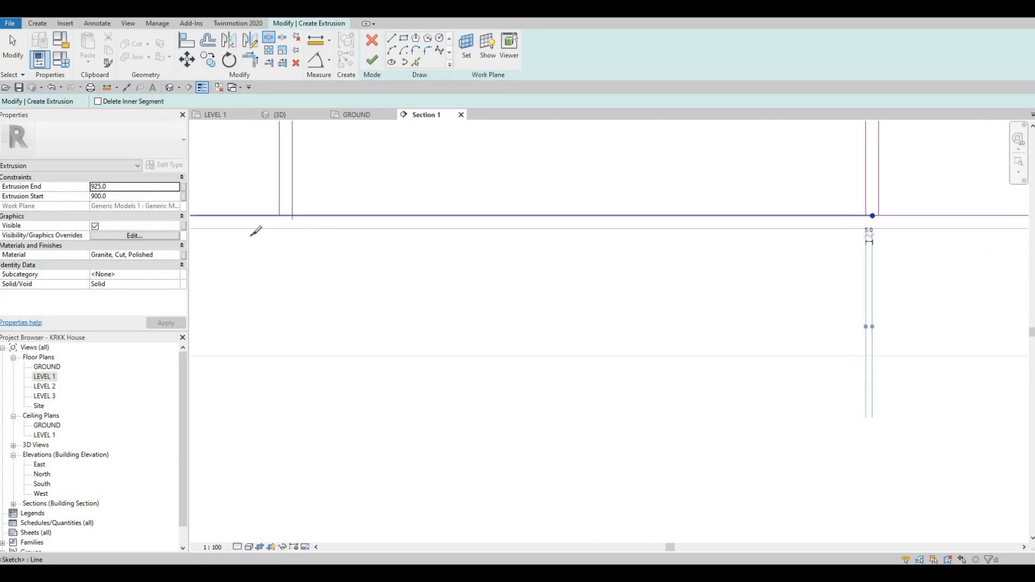
left_click(286, 216)
middle_click_drag(275, 232, 542, 262)
middle_click_drag(301, 254, 625, 256)
middle_click_drag(428, 243, 555, 234)
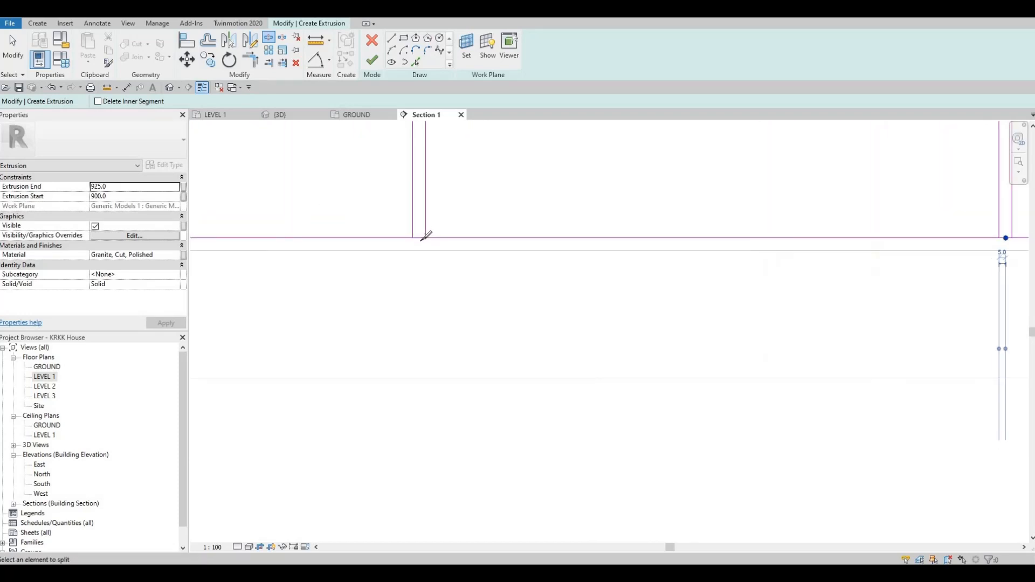
left_click(419, 238)
middle_click_drag(394, 250, 763, 269)
middle_click_drag(340, 260, 636, 266)
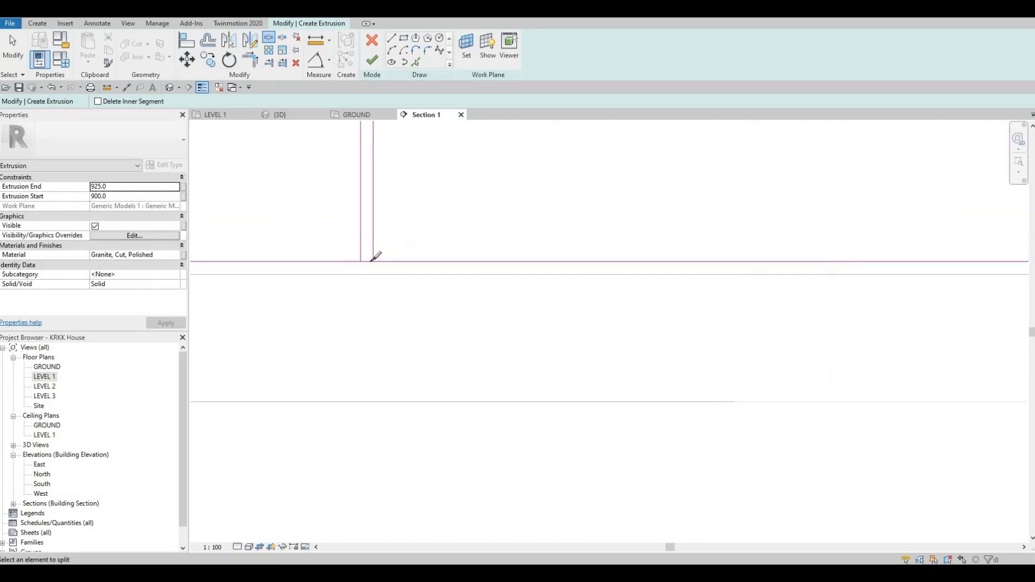
left_click(363, 262)
mouse_move(476, 245)
middle_mouse_down()
mouse_move(568, 264)
mouse_move(810, 259)
middle_mouse_up()
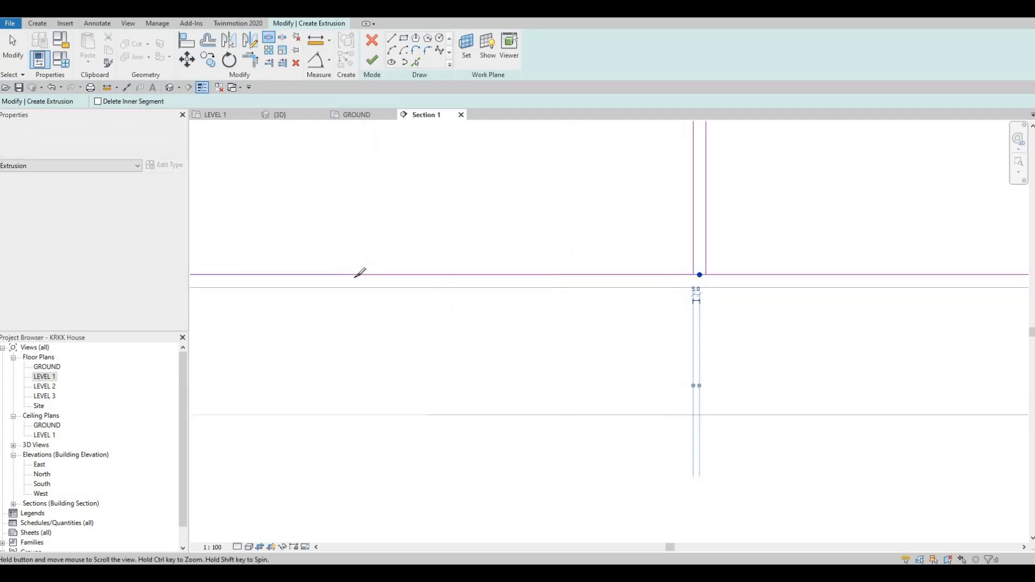
middle_click_drag(358, 273, 653, 282)
left_click(350, 284)
mouse_move(295, 282)
middle_mouse_down()
mouse_move(591, 263)
mouse_move(492, 275)
mouse_move(857, 278)
middle_mouse_up()
left_click(569, 265)
middle_click_drag(317, 252, 895, 259)
left_click(535, 264)
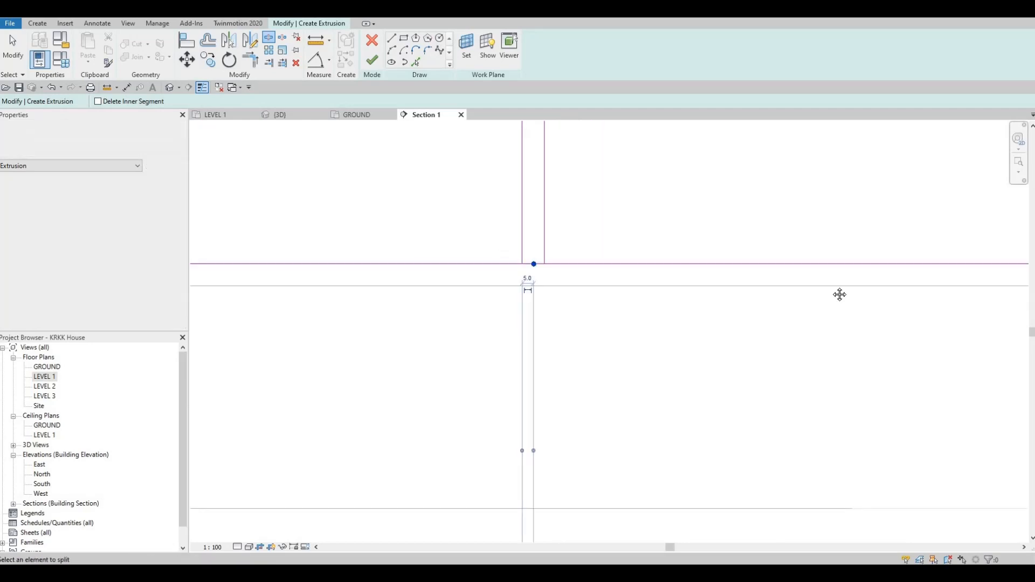
scroll(614, 276, "down", 1)
scroll(612, 280, "down", 2)
middle_click_drag(375, 229, 707, 235)
scroll(705, 251, "down", 3)
middle_click_drag(849, 159, 690, 250)
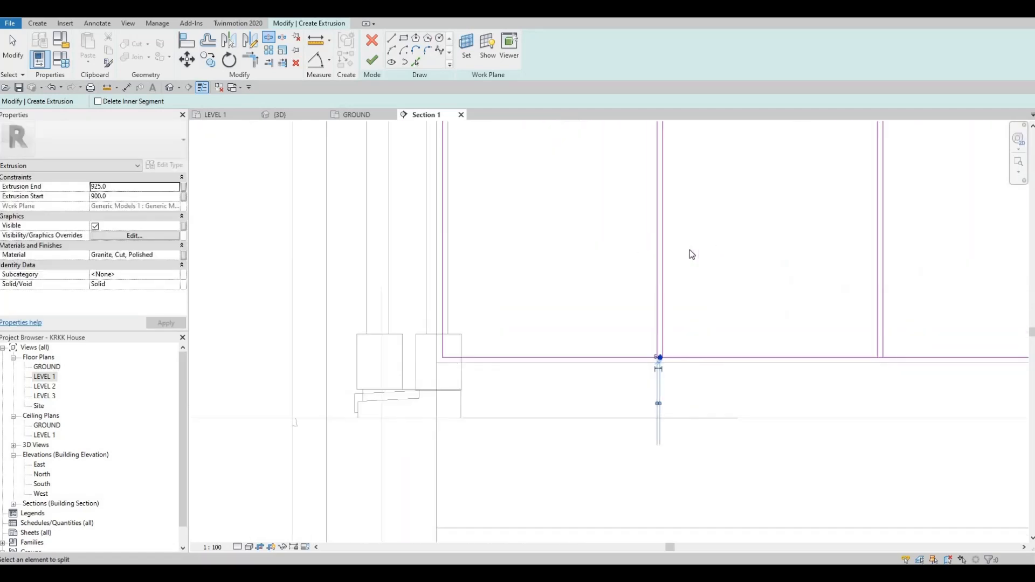
key("Escape")
key("Escape")
Trim the top edge segments and adjoining vertical panel lines to corners at the first junctions with Trim/Extend to Corner.
left_click(251, 60)
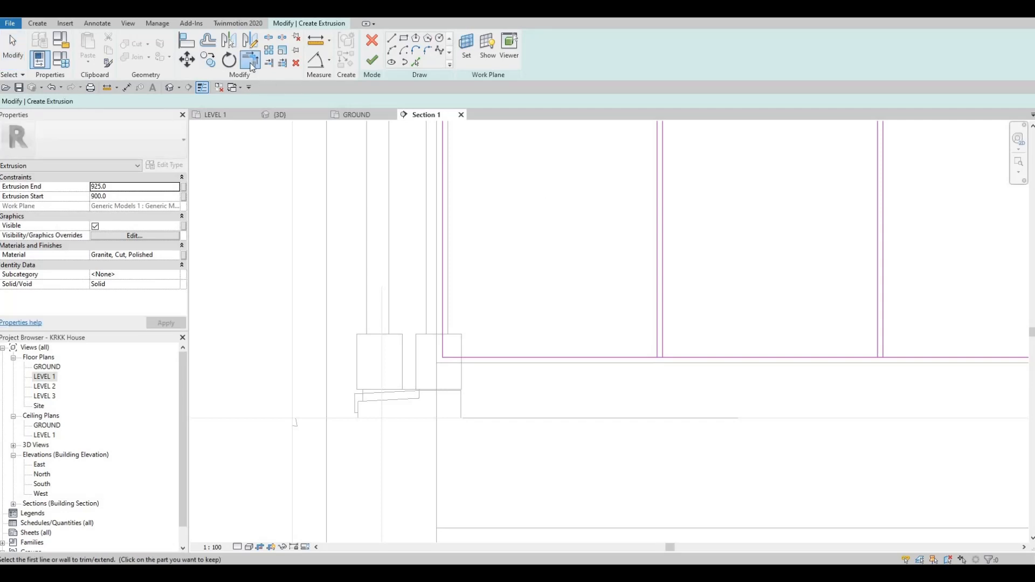
scroll(550, 221, "up", 5)
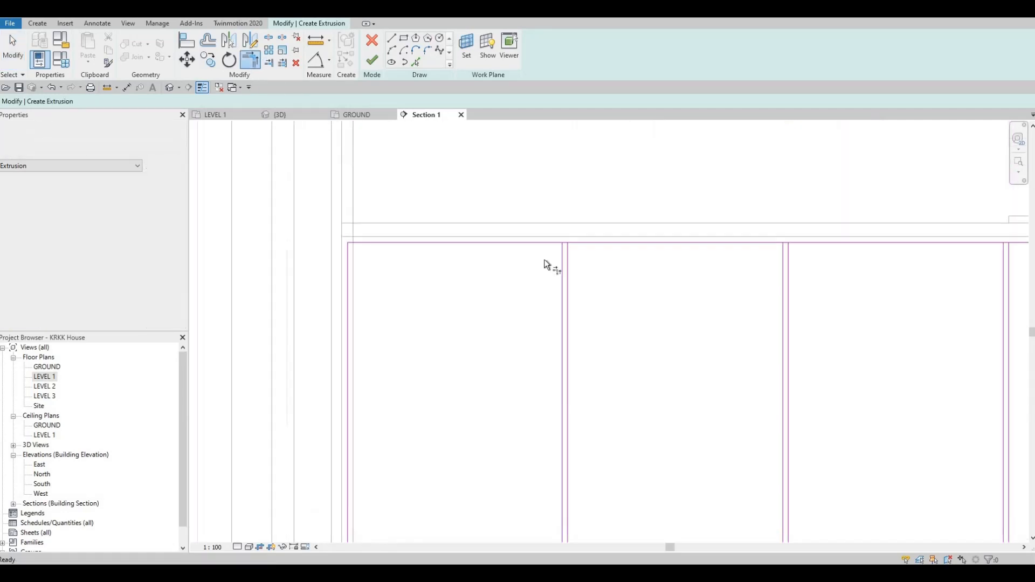
left_click(555, 270)
left_click(578, 298)
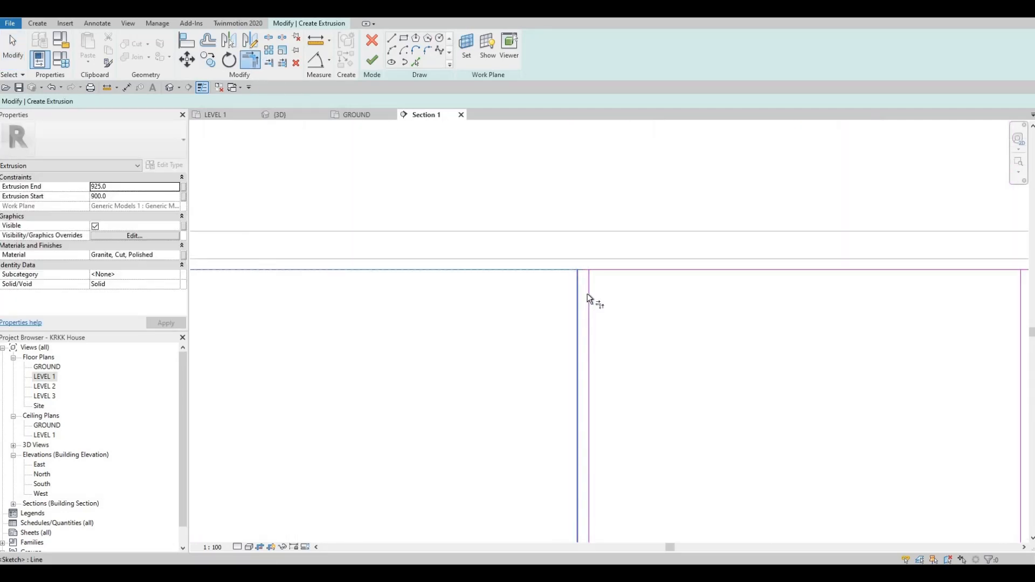
left_click(606, 270)
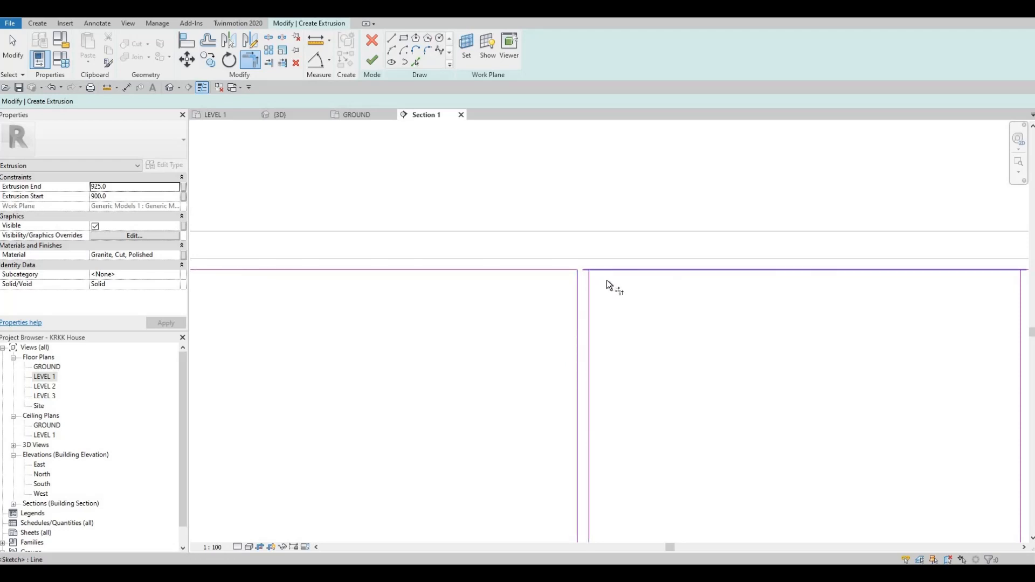
left_click(591, 293)
middle_click_drag(848, 342, 367, 320)
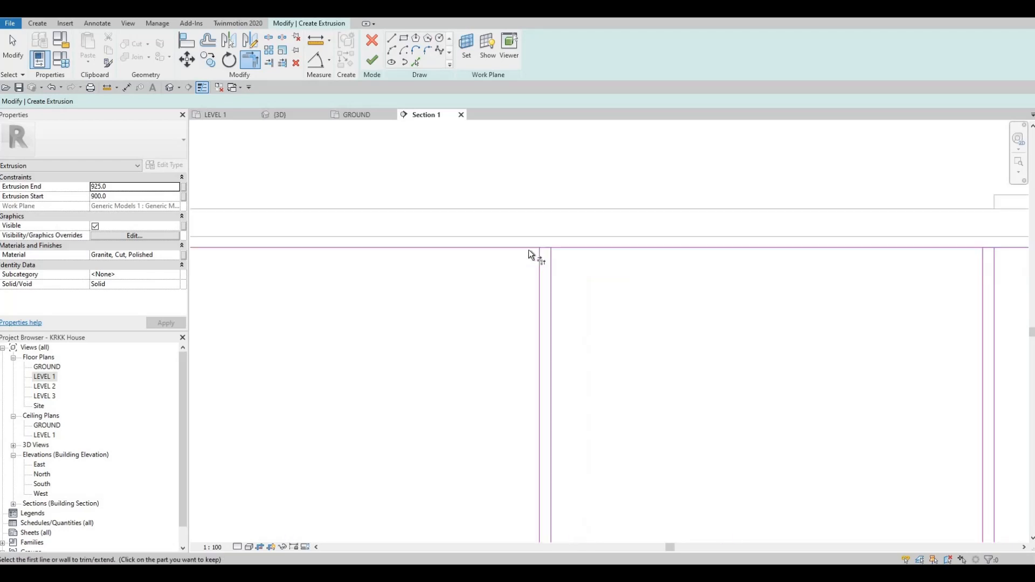
left_click(528, 249)
left_click(538, 272)
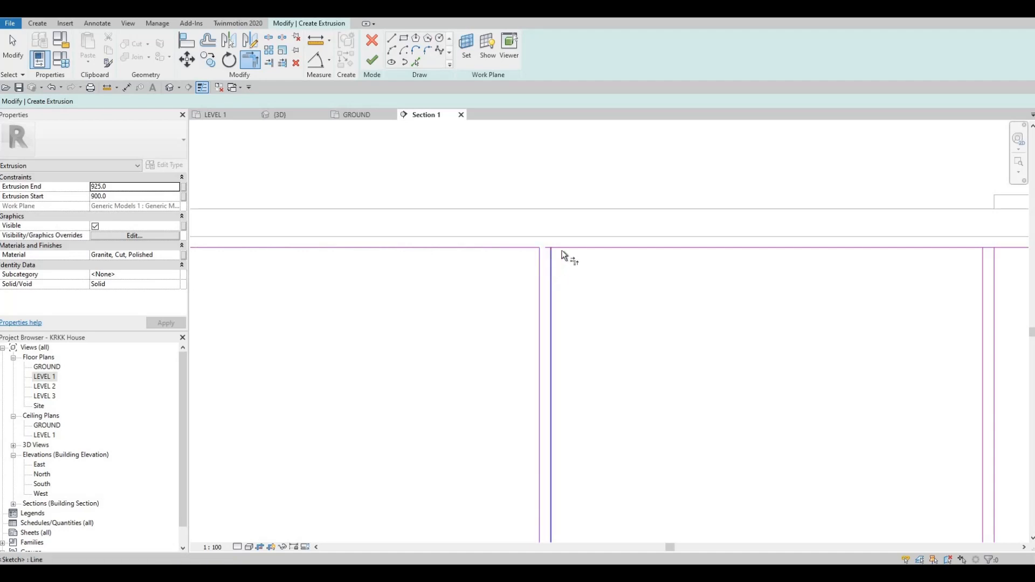
left_click(562, 249)
left_click(549, 278)
middle_click_drag(955, 254, 628, 240)
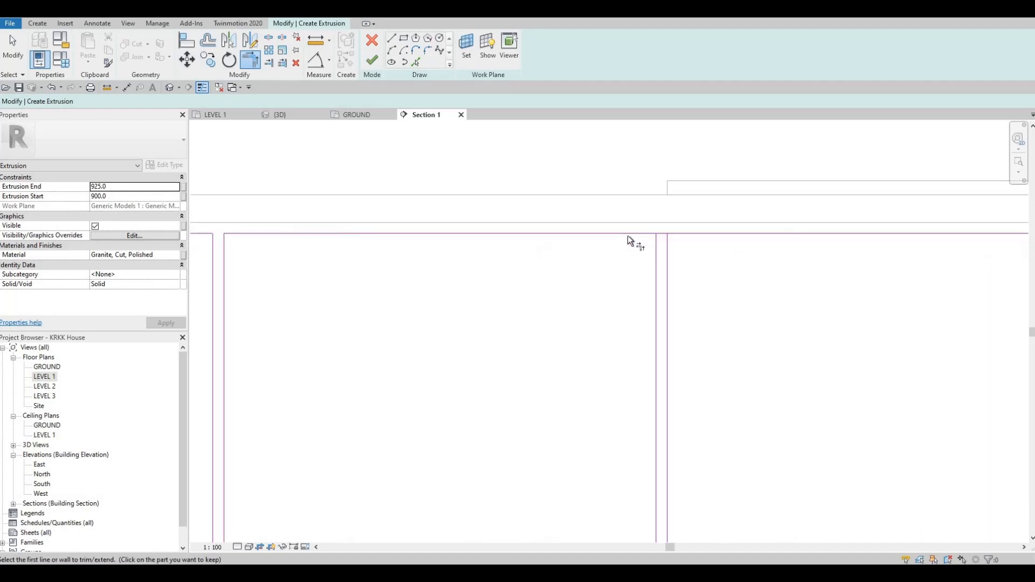
Trim the remaining top edge segments to corners with their neighbouring vertical panel lines.
left_click(651, 255)
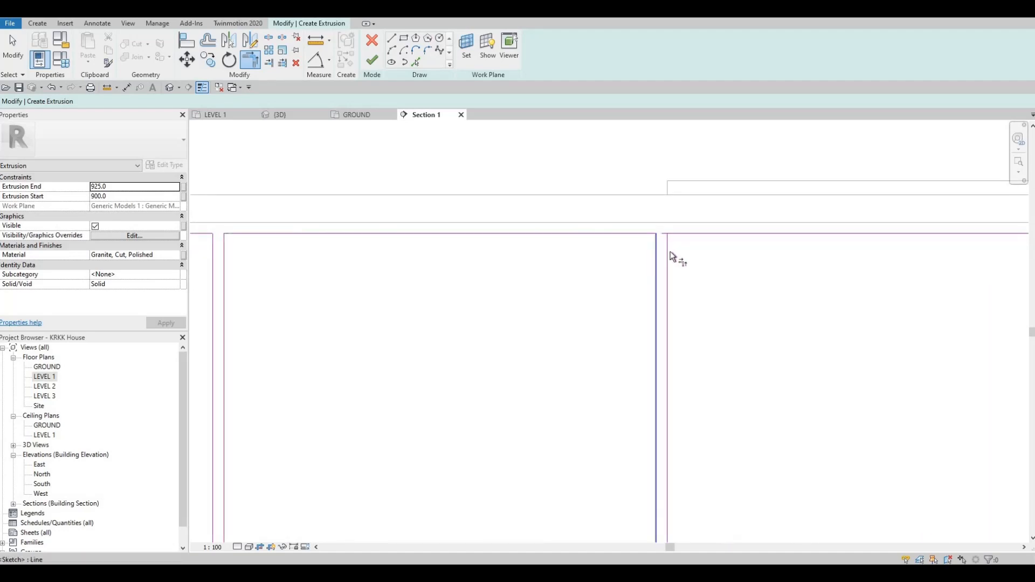
left_click(542, 231)
left_click(668, 256)
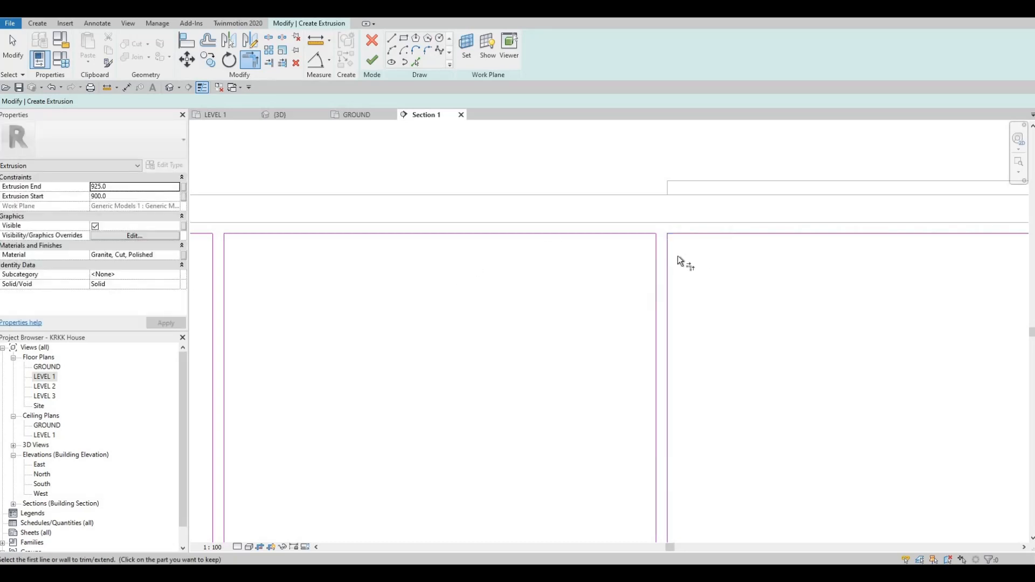
middle_click_drag(998, 242, 729, 215)
left_click(733, 208)
left_click(758, 234)
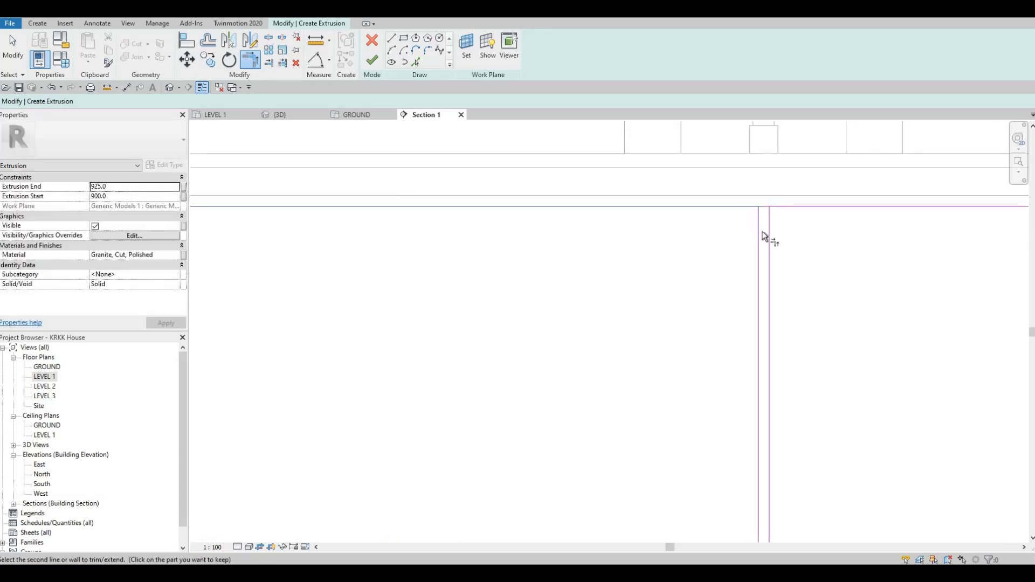
left_click(770, 225)
left_click(787, 211)
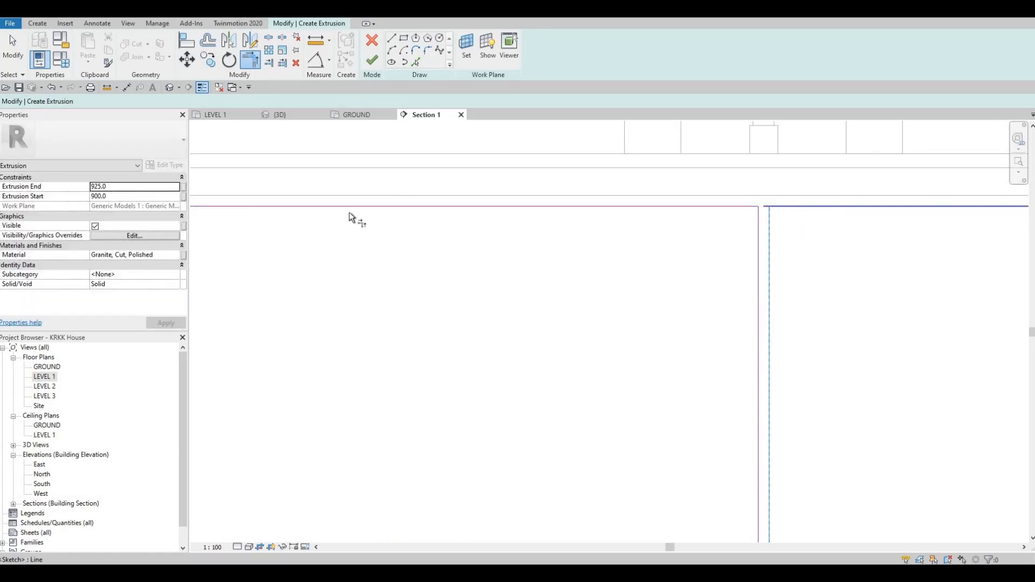
middle_click_drag(351, 217, 797, 183)
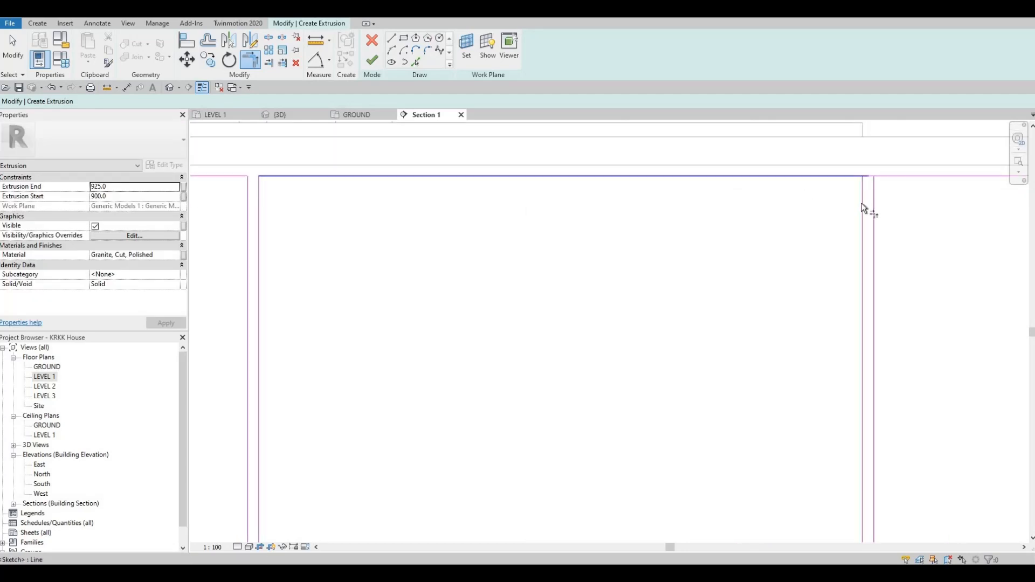
left_click(901, 176)
left_click(874, 208)
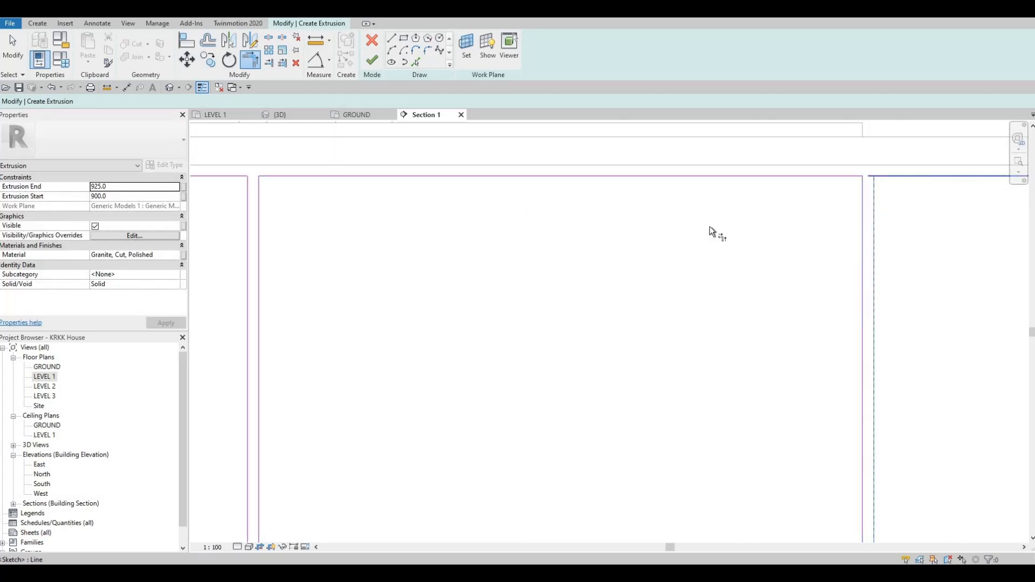
Trim the top edge segments at the right-hand panels to corners with their adjoining vertical panel lines.
middle_click_drag(791, 180, 513, 207)
scroll(513, 207, "down", 2)
middle_click_drag(871, 206, 517, 205)
left_click(516, 205)
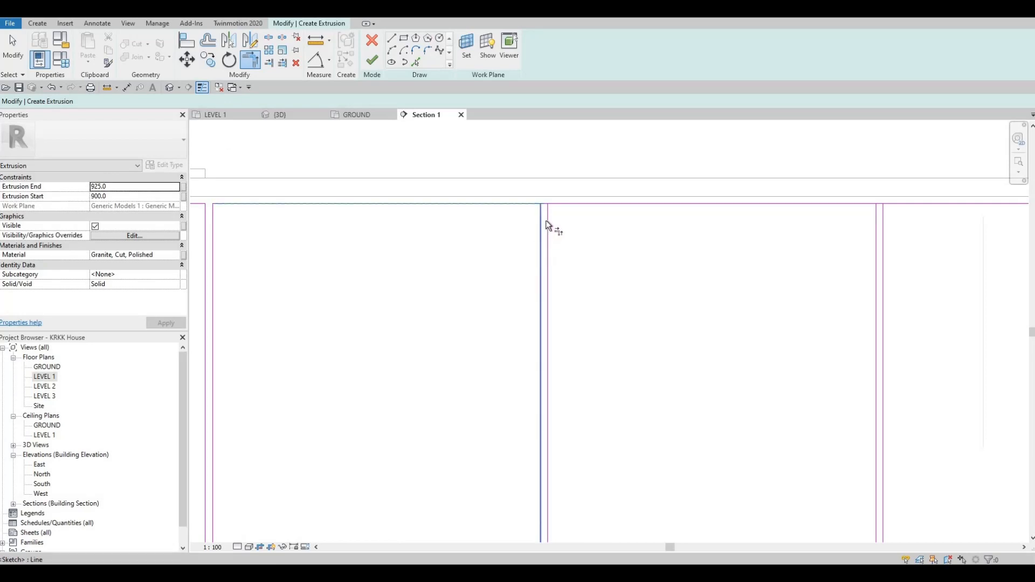
left_click(543, 221)
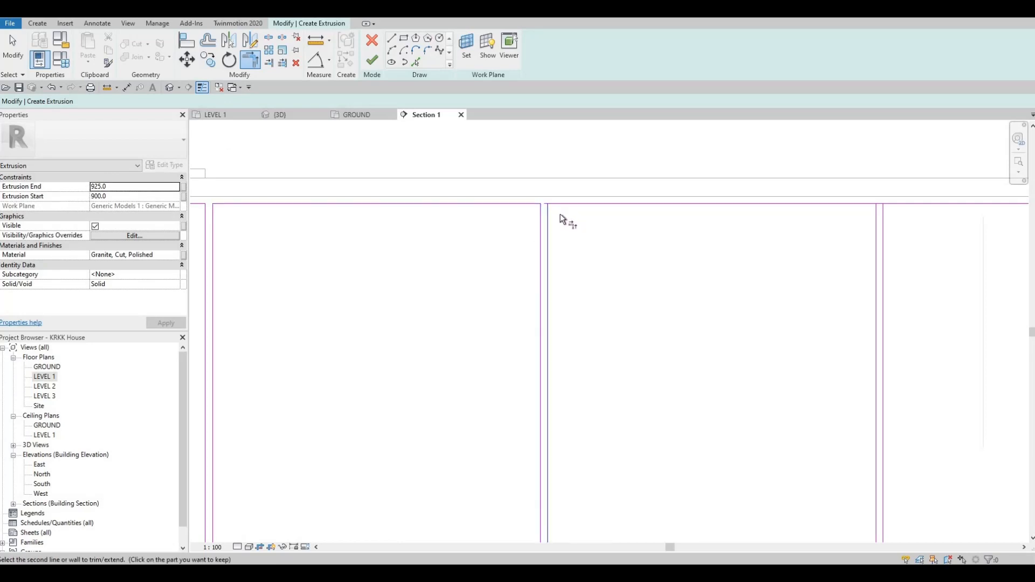
left_click(586, 207)
middle_click_drag(1004, 237, 651, 208)
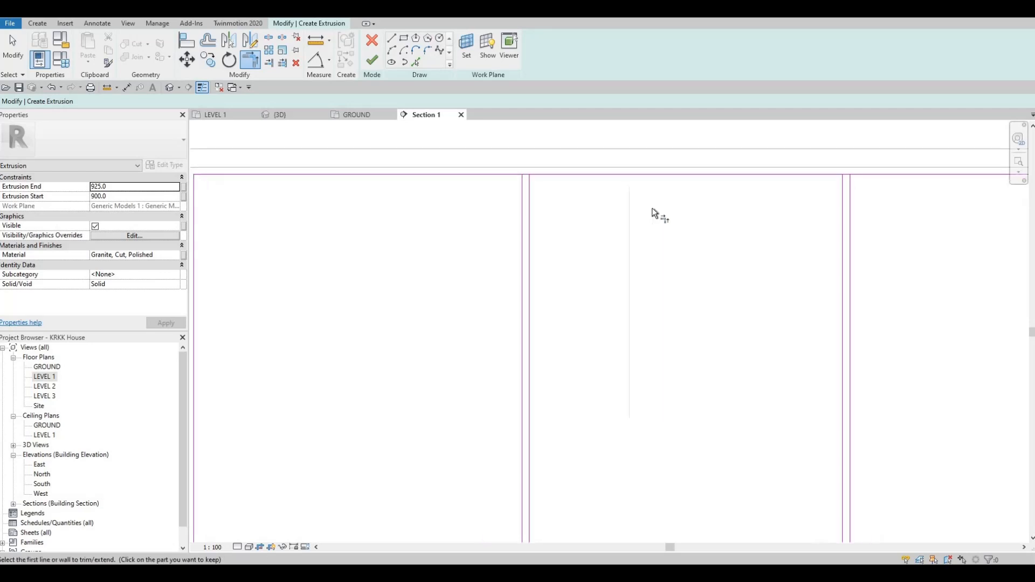
scroll(652, 208, "down", 1)
left_click(698, 185)
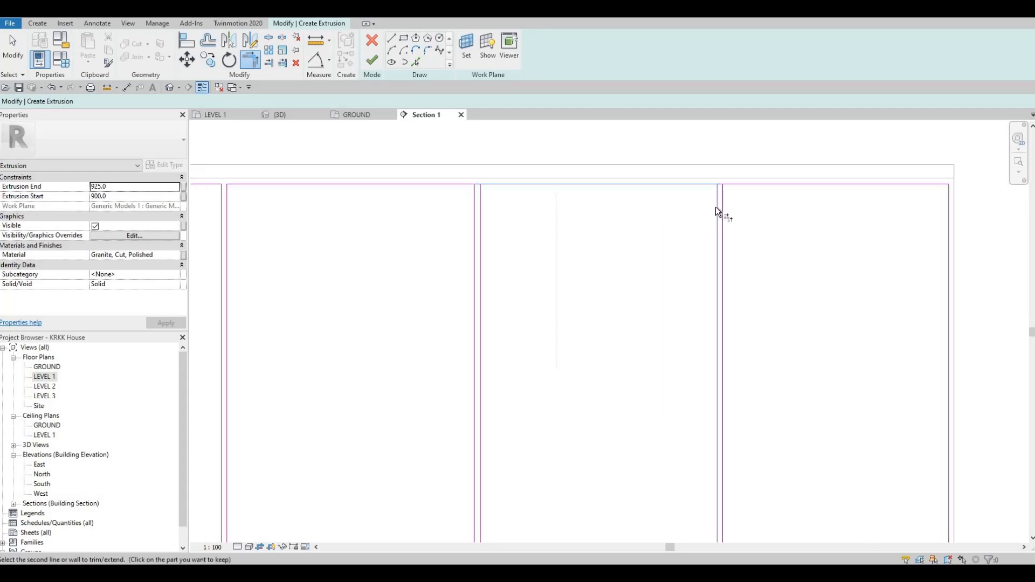
left_click(719, 198)
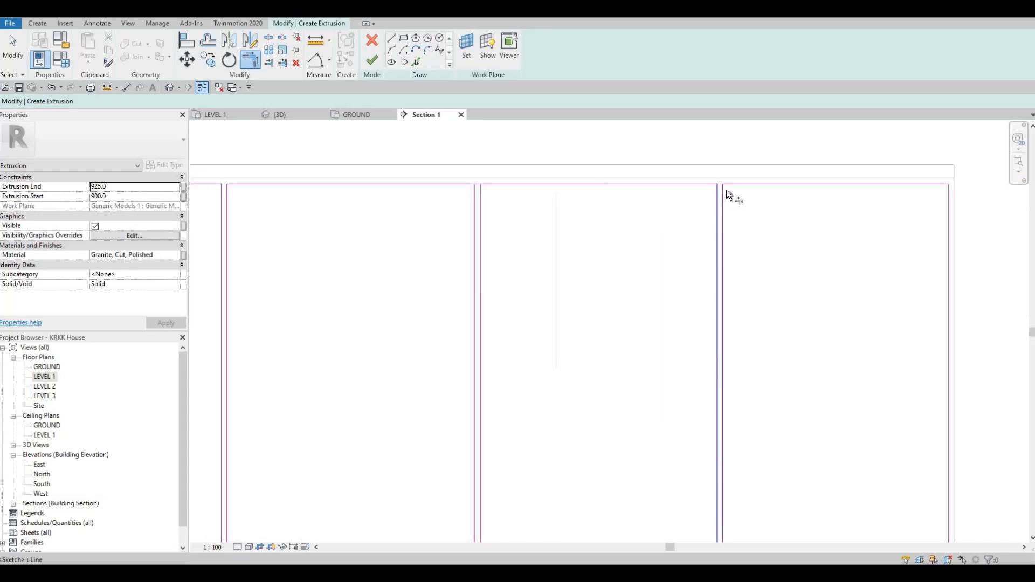
left_click(739, 184)
left_click(723, 200)
scroll(713, 209, "down", 3)
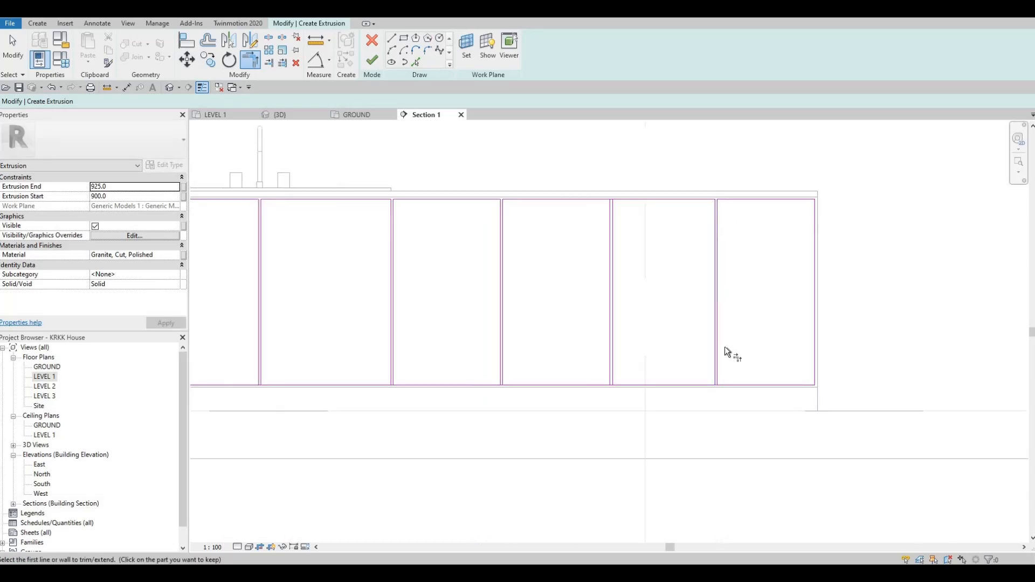
Trim the bottom edge segments to corners with their neighbouring vertical panel lines, starting at the right end.
middle_click_drag(721, 369, 668, 259)
scroll(668, 258, "up", 2)
left_click(667, 262)
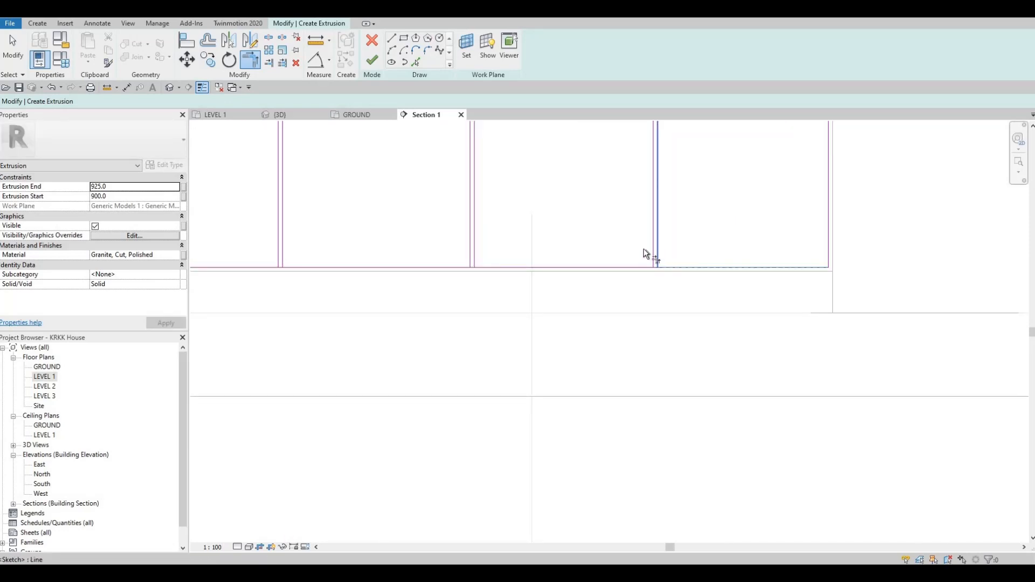
left_click(650, 251)
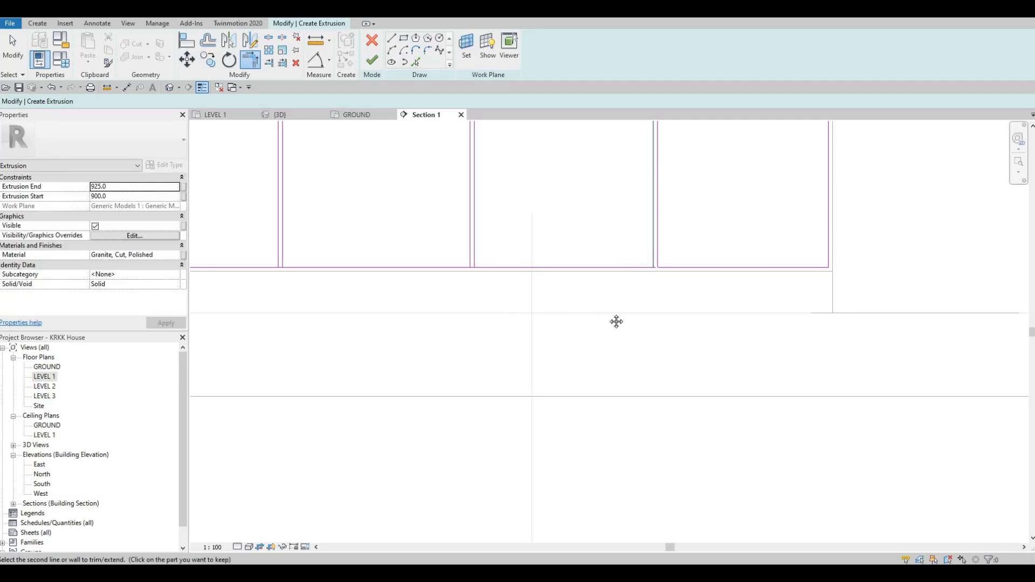
scroll(584, 291, "up", 3)
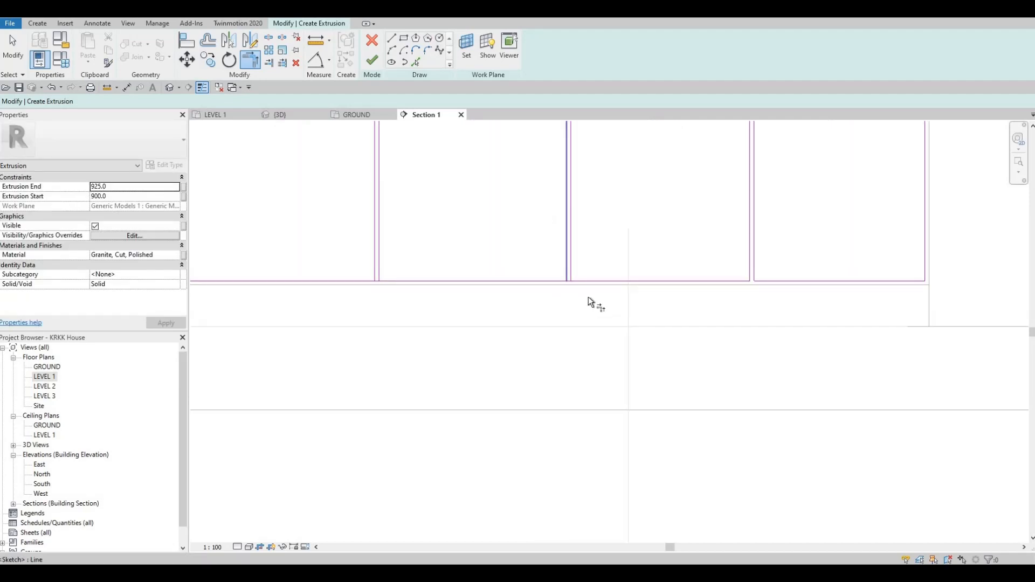
left_click(567, 266)
left_click(526, 296)
middle_click_drag(591, 294, 836, 292)
left_click(816, 264)
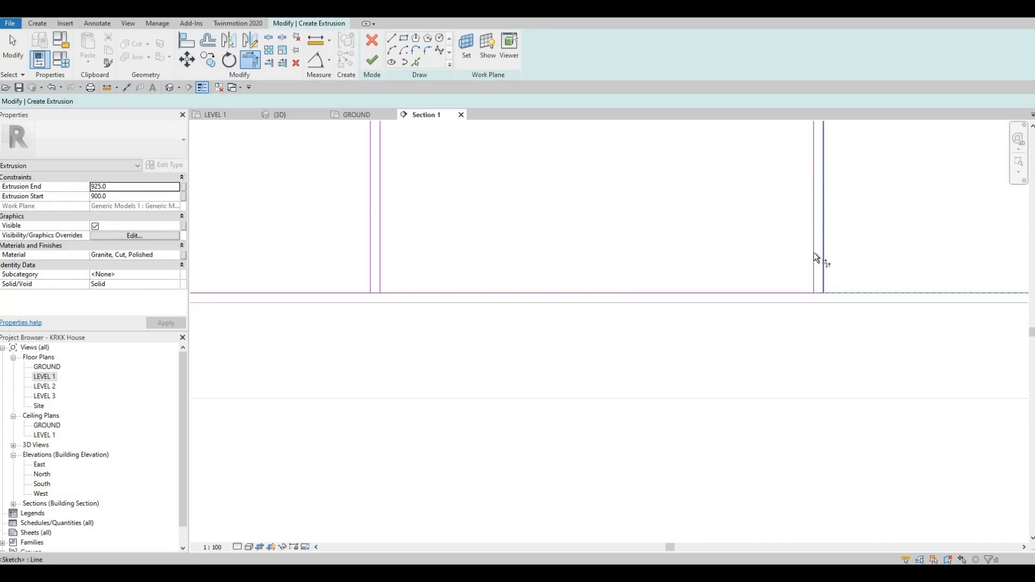
left_click(787, 294)
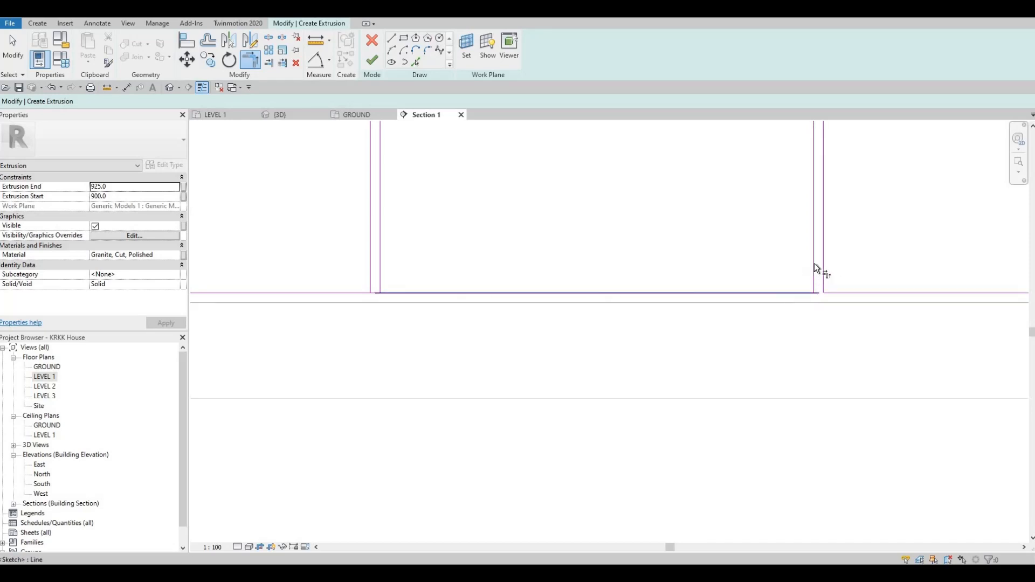
left_click(815, 265)
middle_click_drag(400, 292, 684, 336)
left_click(684, 335)
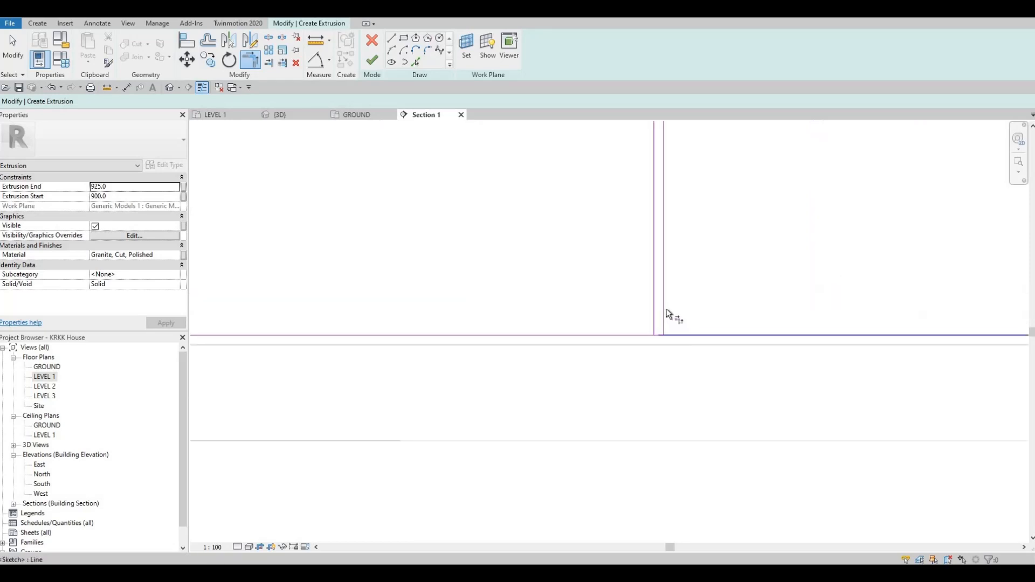
left_click(652, 300)
left_click(639, 337)
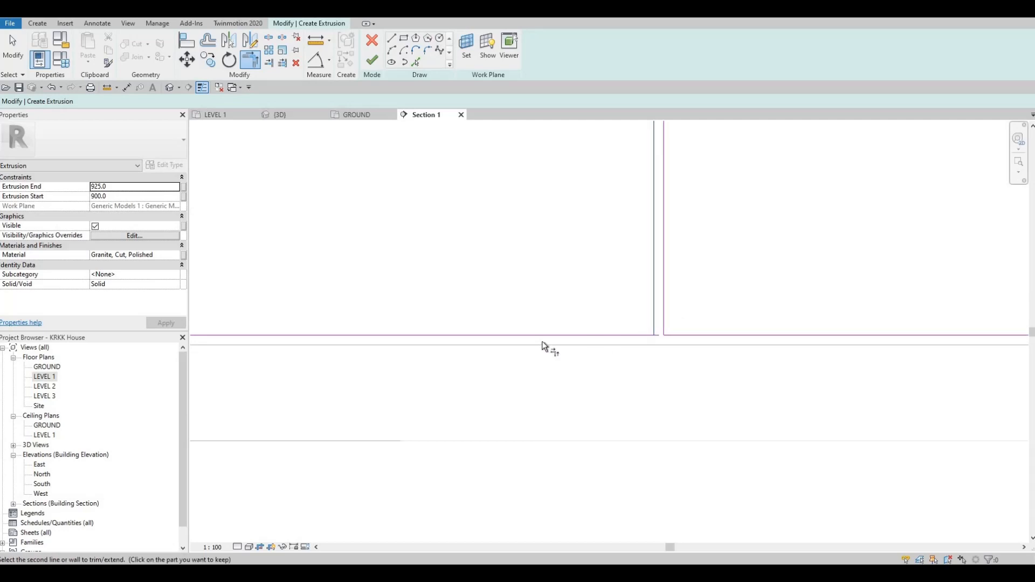
Trim the remaining bottom edge segments to corners with the vertical panel lines toward the left end.
middle_click_drag(725, 329, 555, 352)
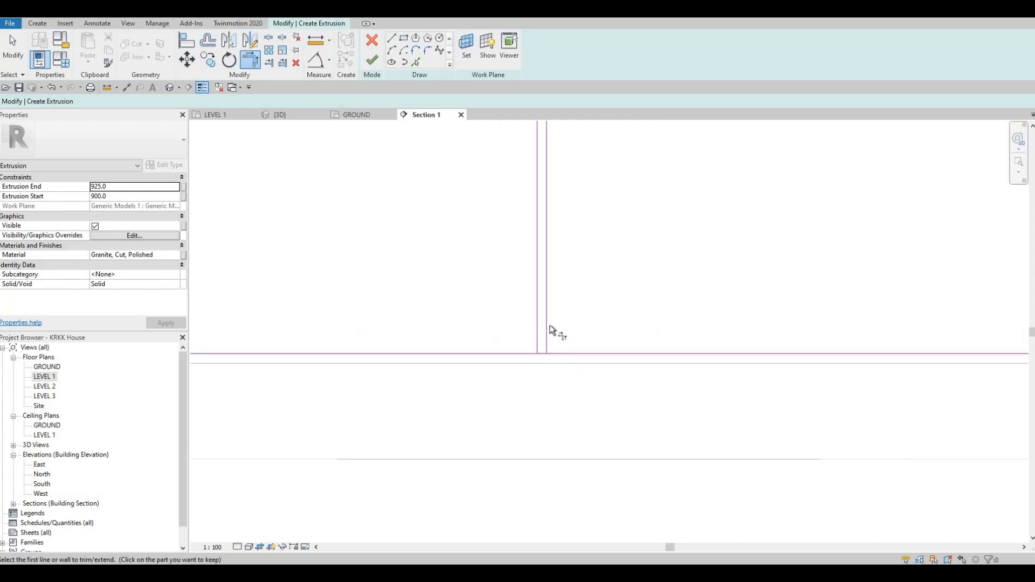
left_click(536, 320)
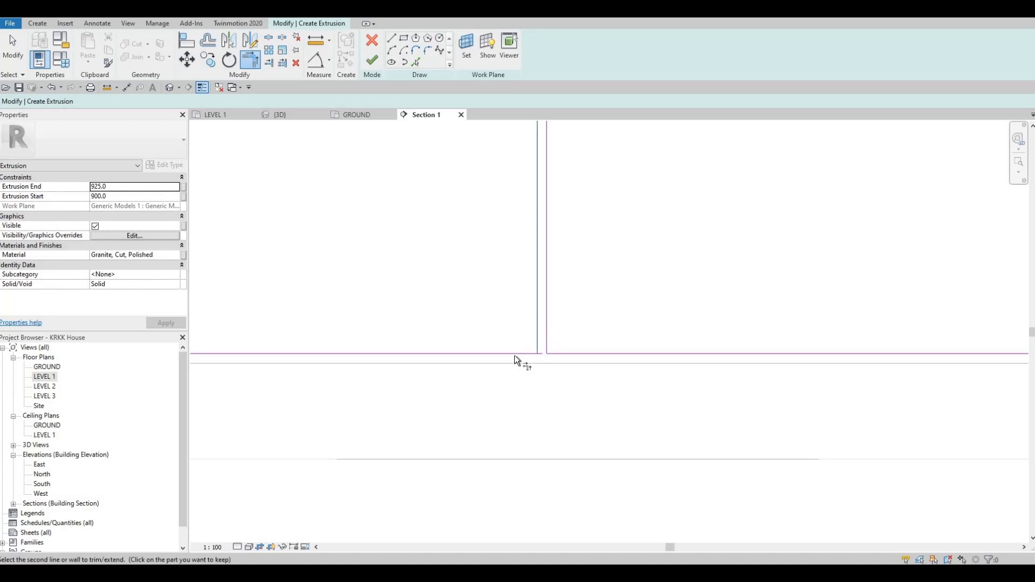
left_click(515, 354)
middle_click_drag(623, 397, 661, 434)
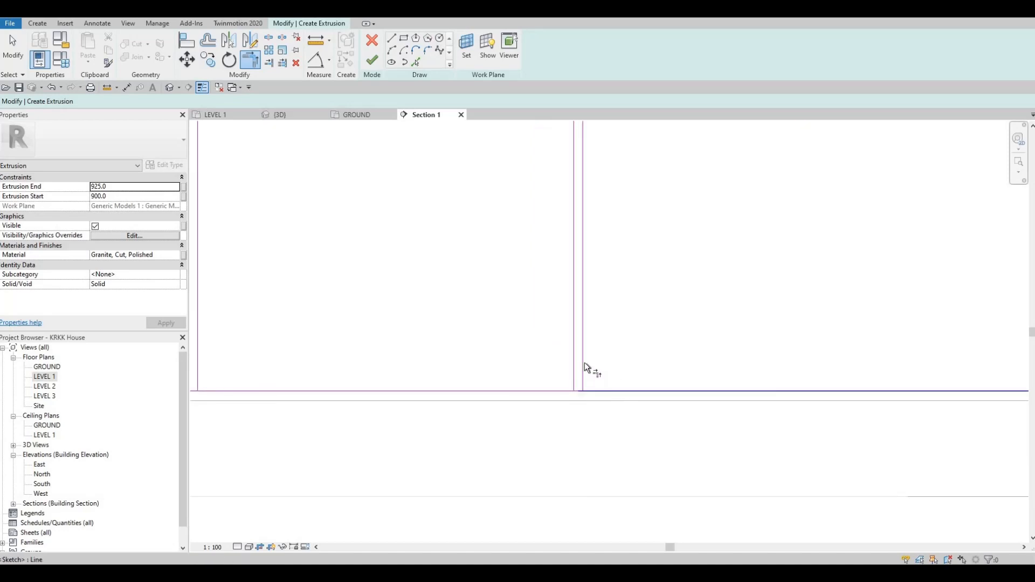
left_click(584, 362)
left_click(571, 350)
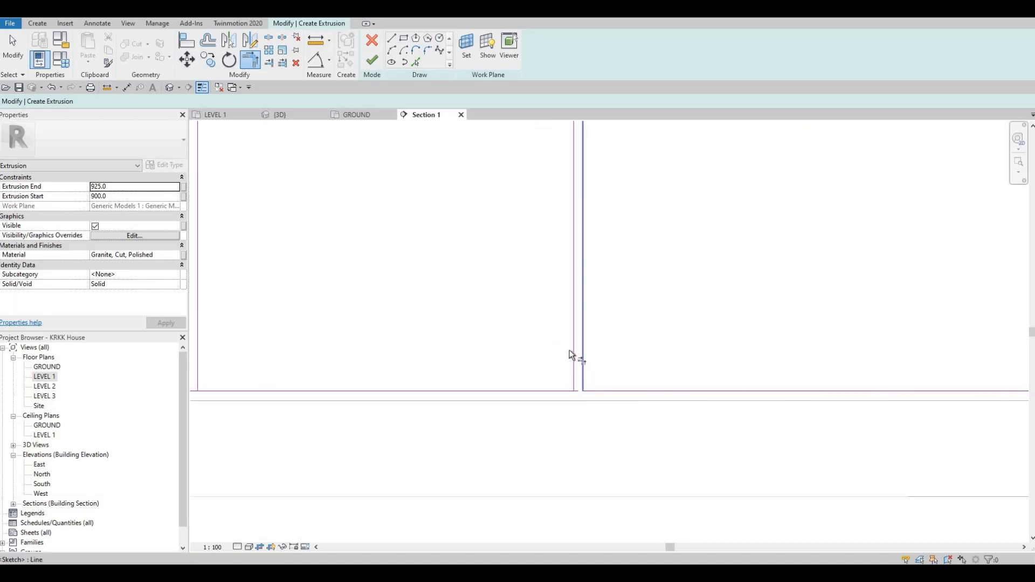
left_click(518, 391)
middle_click_drag(608, 382, 624, 374)
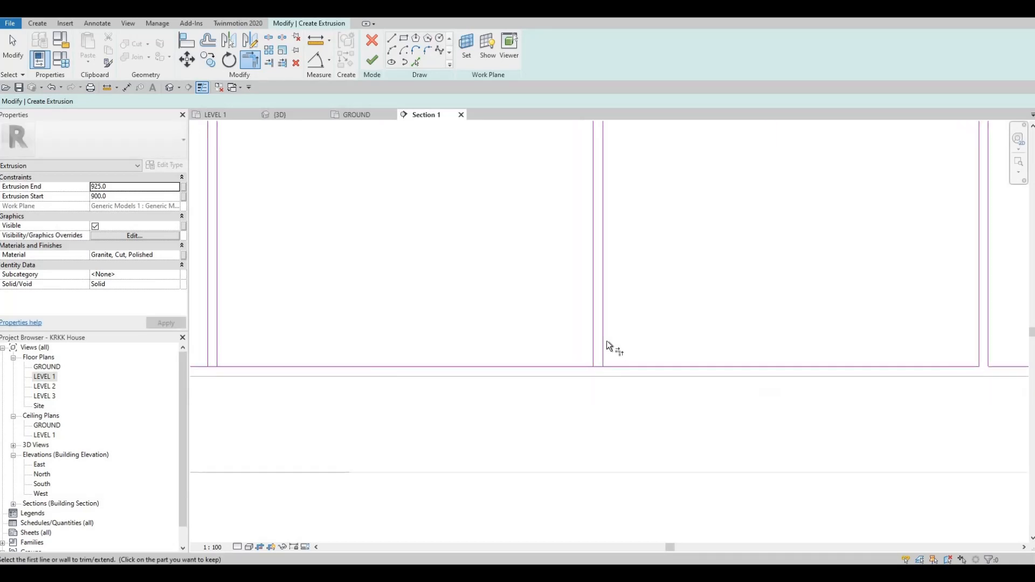
left_click(594, 329)
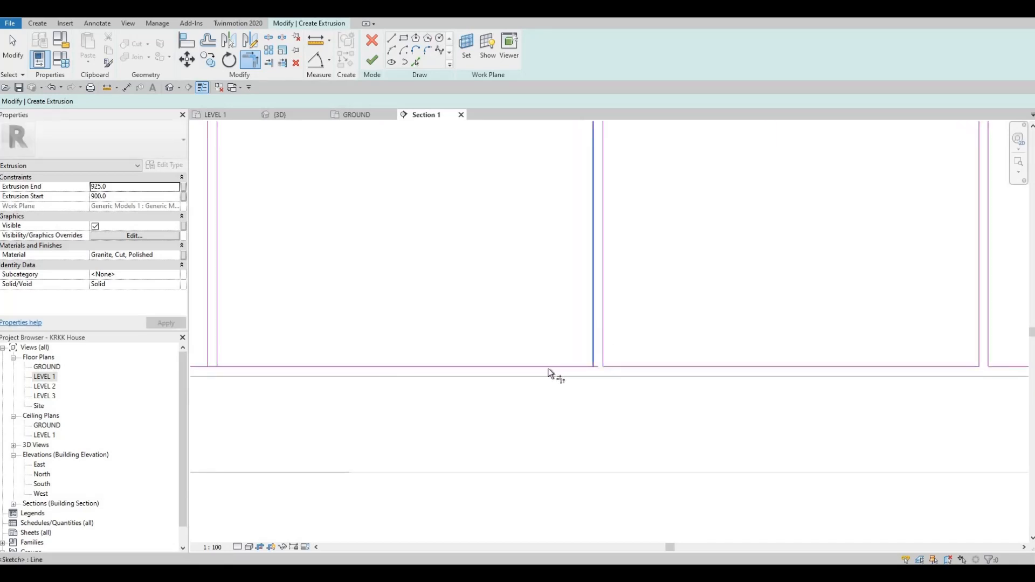
left_click(550, 369)
scroll(501, 356, "down", 2)
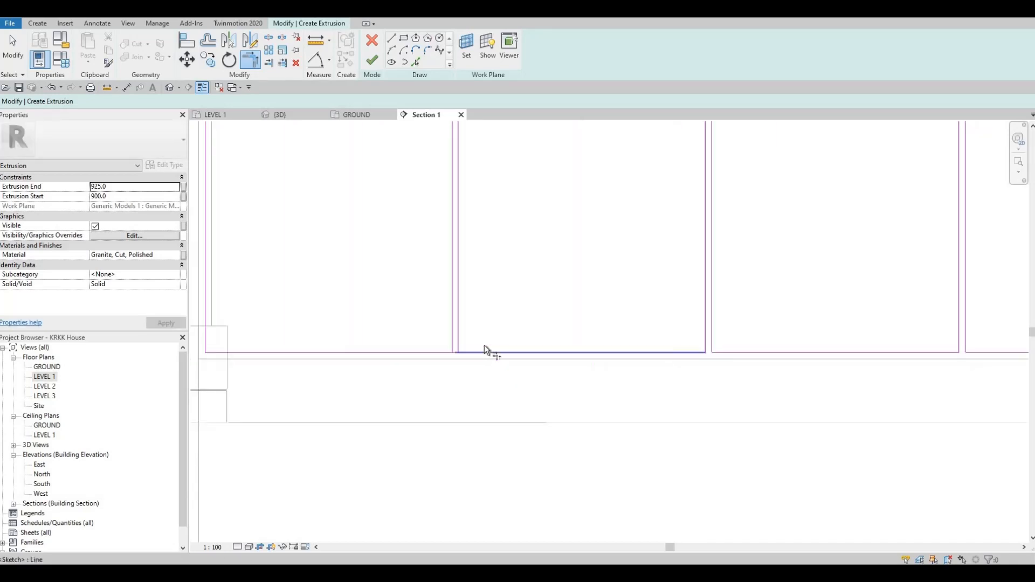
left_click(461, 330)
left_click(450, 320)
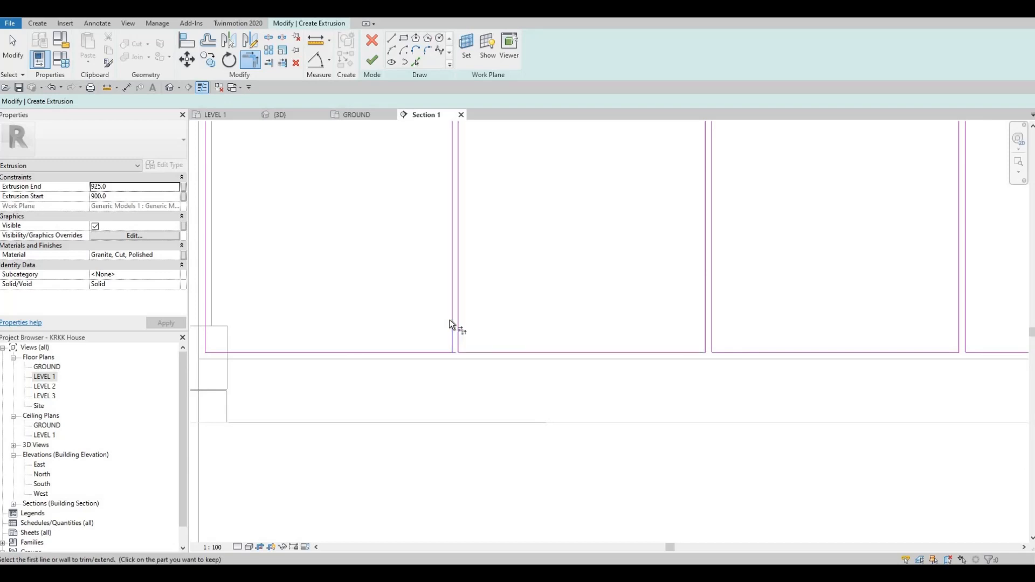
left_click(423, 352)
middle_click_drag(431, 371, 685, 371)
scroll(397, 354, "down", 2)
middle_click_drag(397, 354, 295, 404)
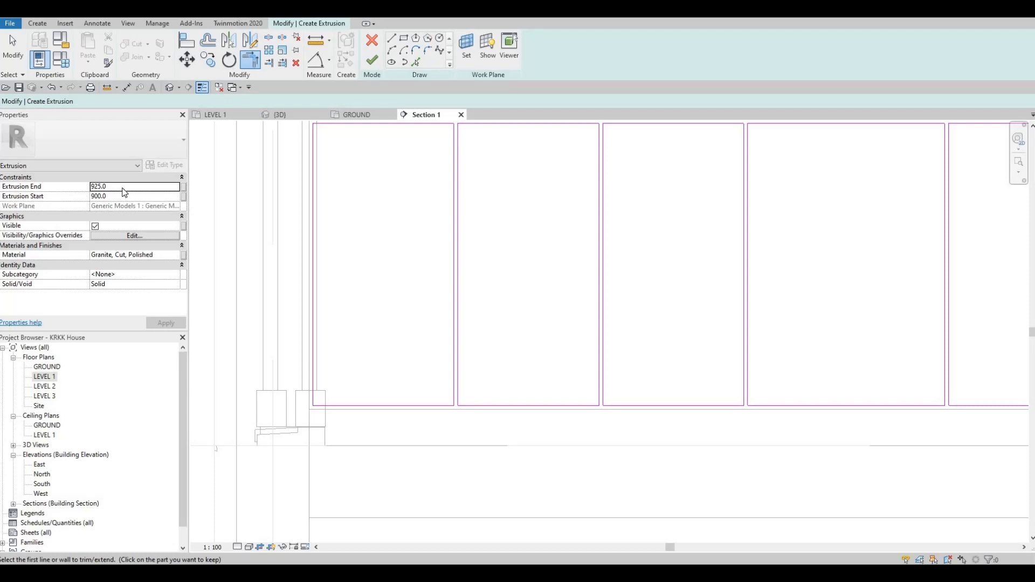
Set the extrusion to run from 0.0 to 10.0 and assign it the Kerto S LVL material.
left_click(123, 187)
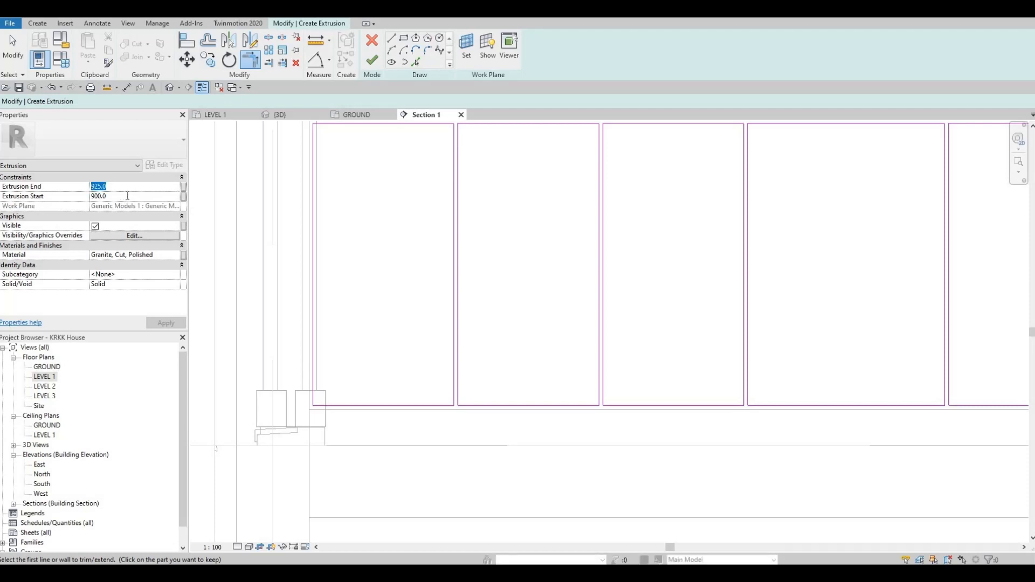
left_click(177, 257)
left_click(176, 255)
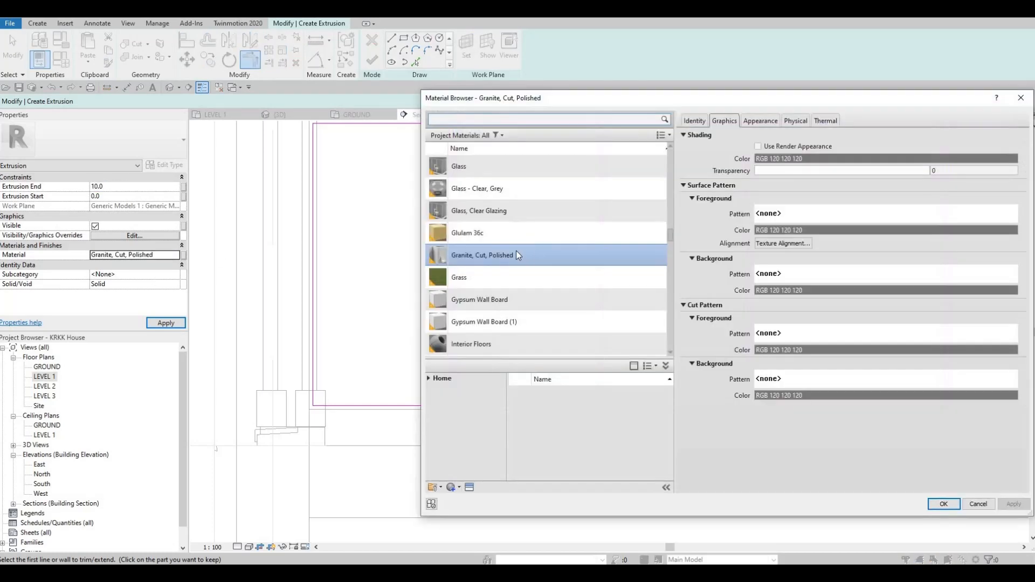
scroll(513, 250, "up", 10)
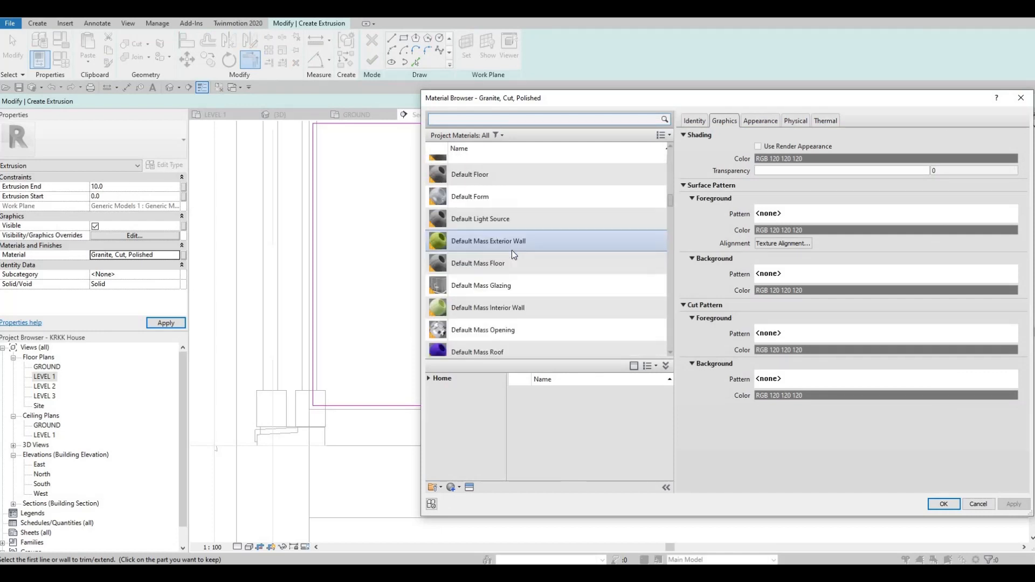
scroll(514, 252, "up", 5)
scroll(520, 226, "down", 12)
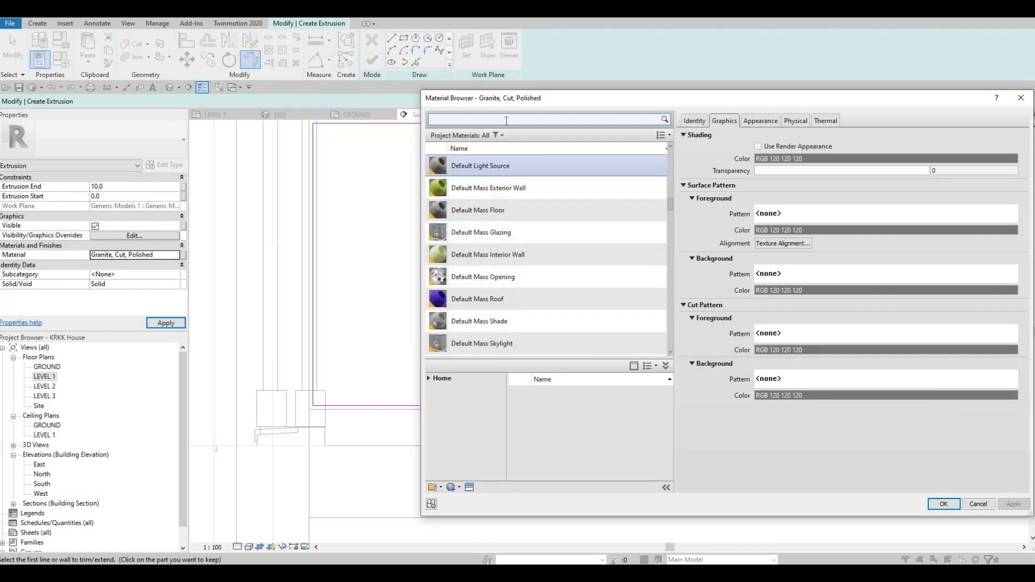
left_click(507, 120)
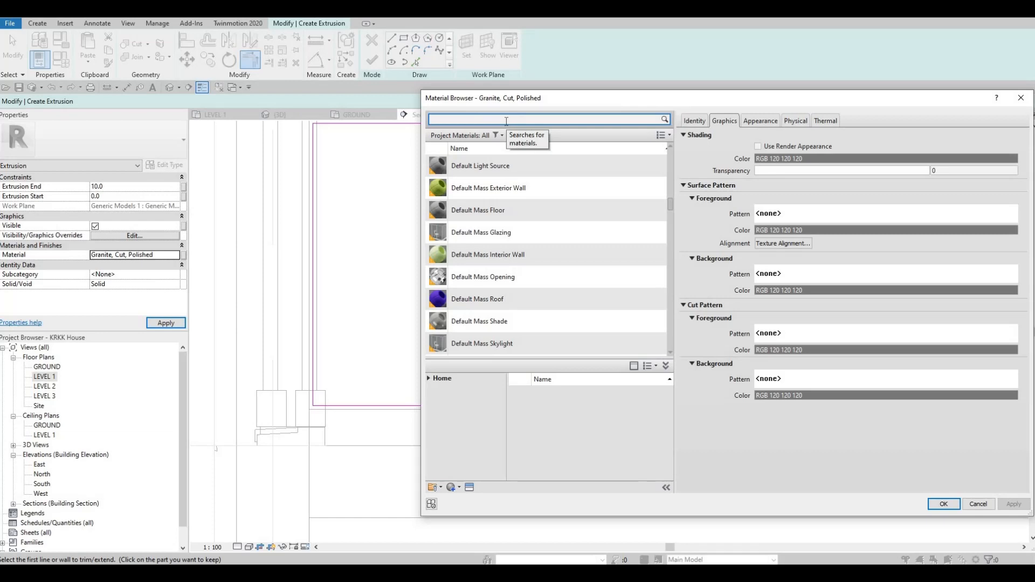
type("k")
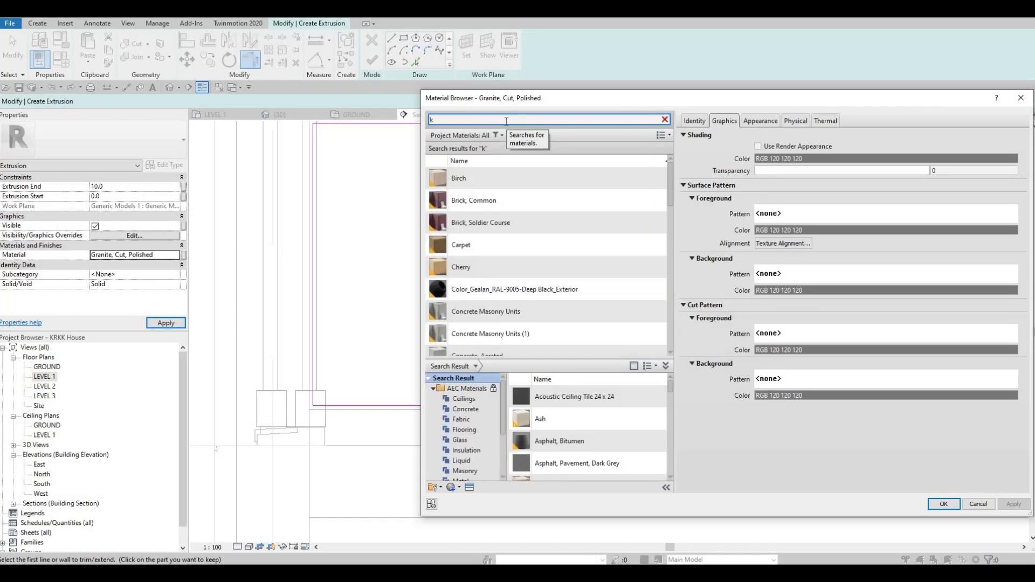
type("e")
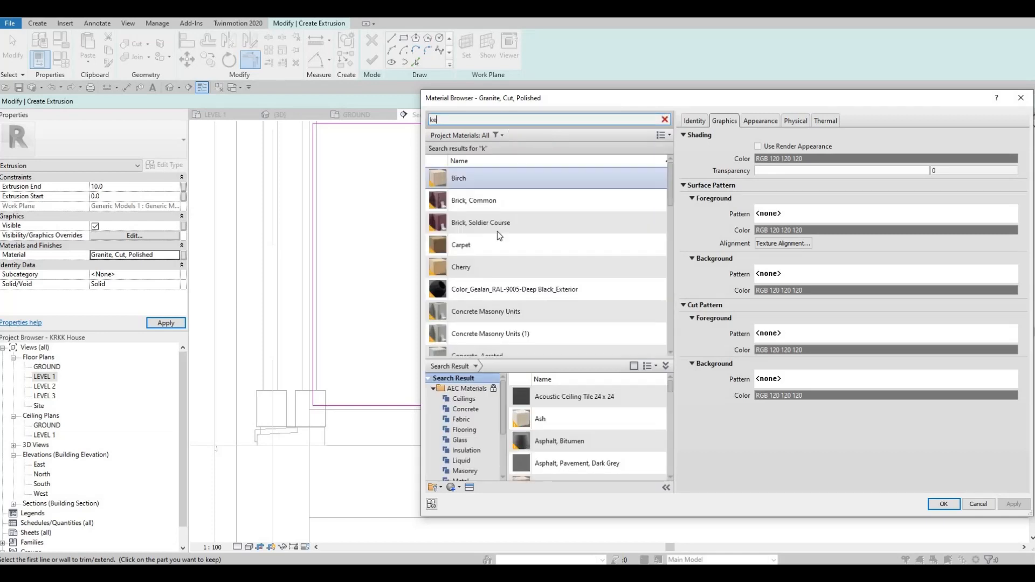
left_click(474, 229)
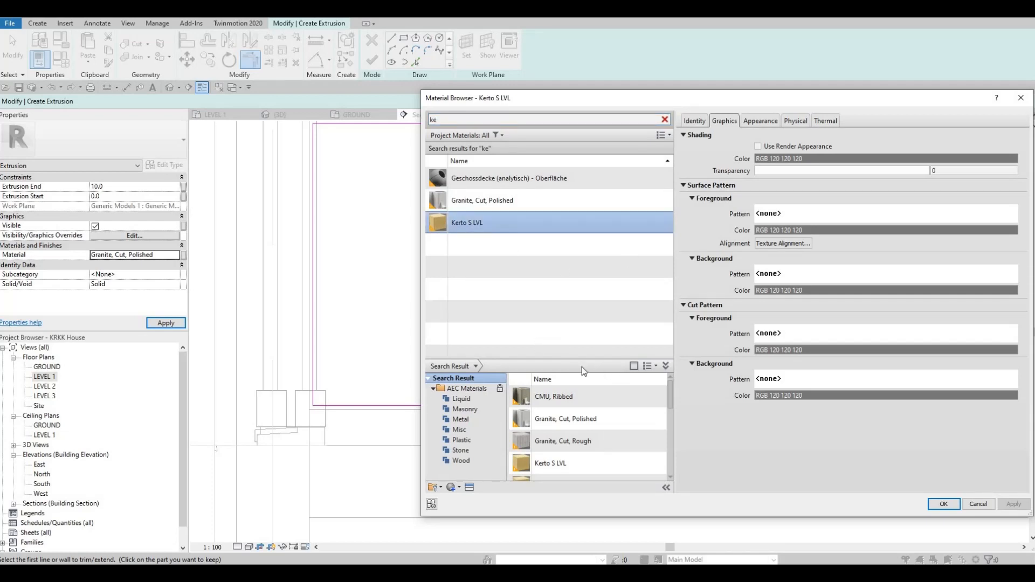
left_click(944, 504)
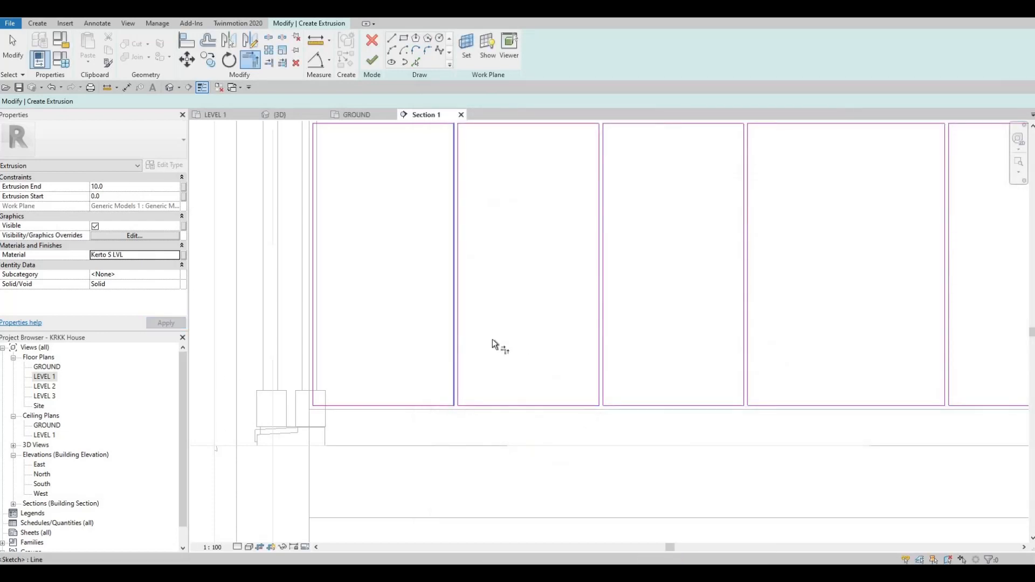
Try to finish the front panel extrusion sketch and show the highlighted intersecting lines.
scroll(427, 345, "down", 2)
scroll(377, 313, "down", 3)
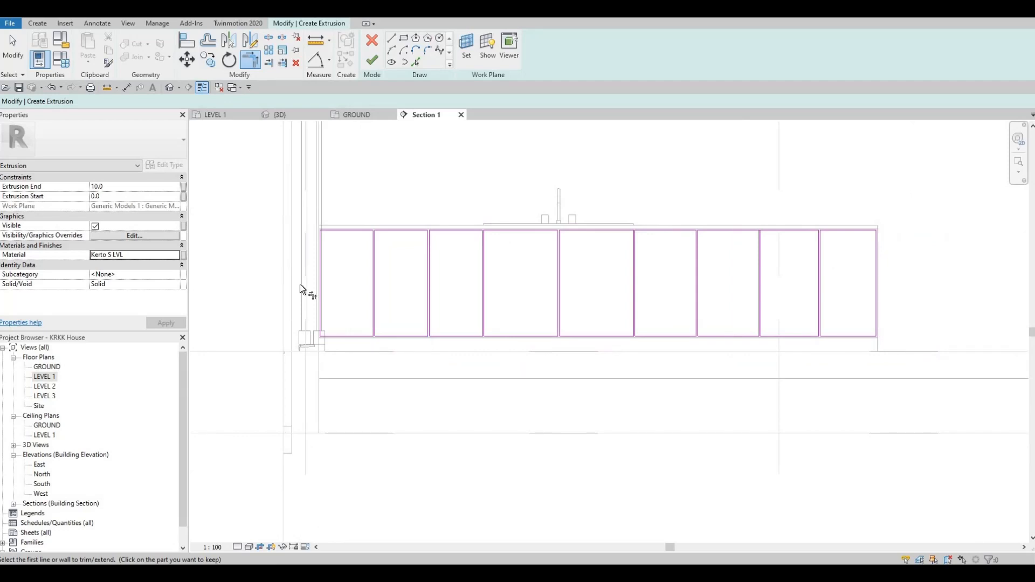
scroll(291, 269, "up", 2)
key("t")
key("r")
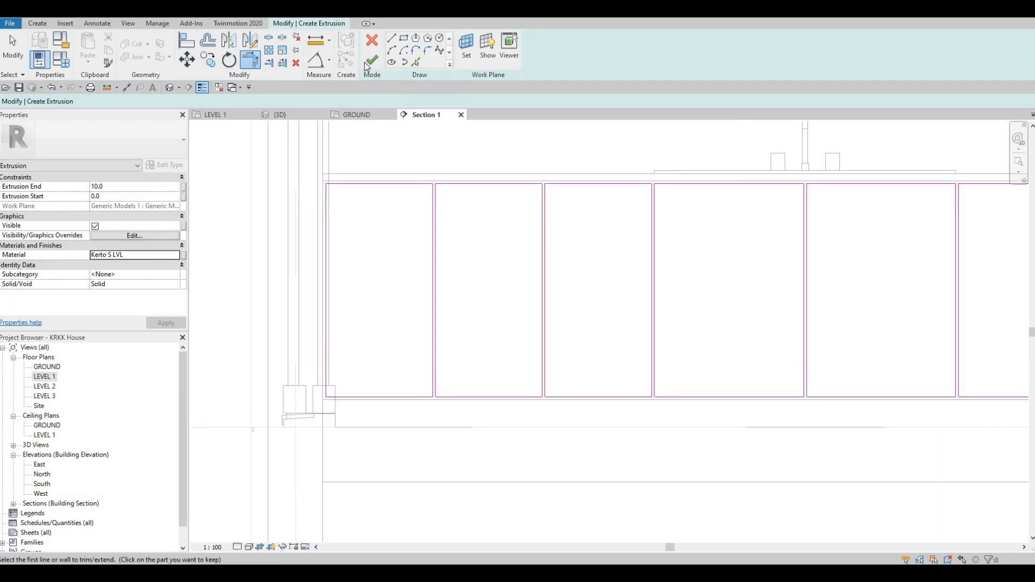
left_click(366, 65)
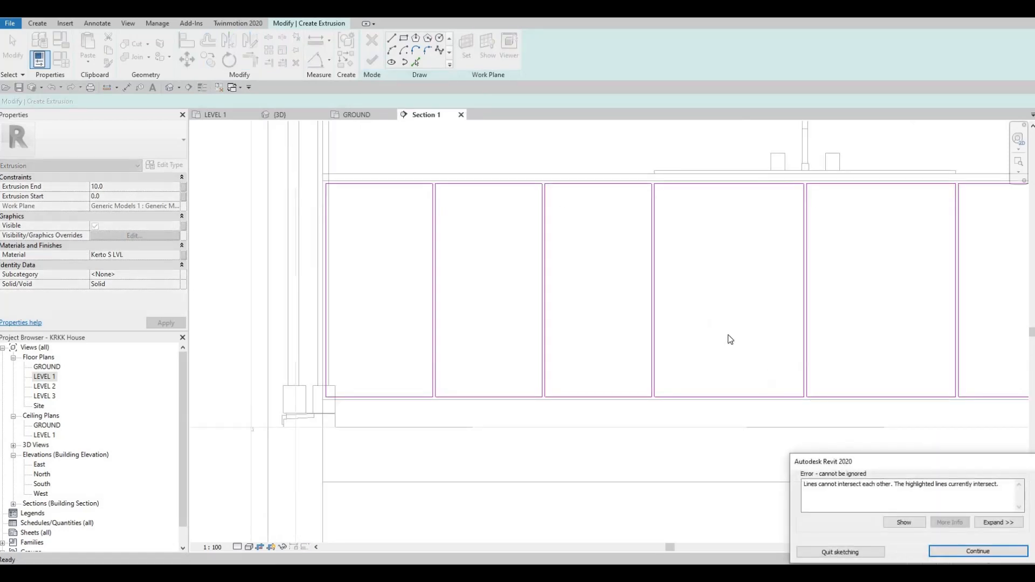
left_click(904, 523)
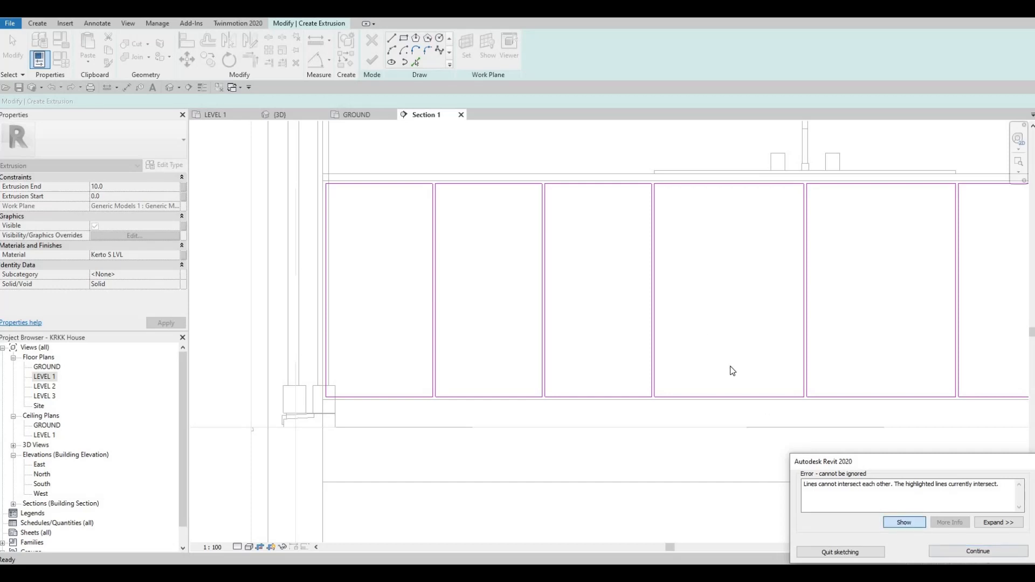
Trim the intersecting lines at the panel's upper corner with Trim, then finish the extrusion.
scroll(473, 216, "up", 4)
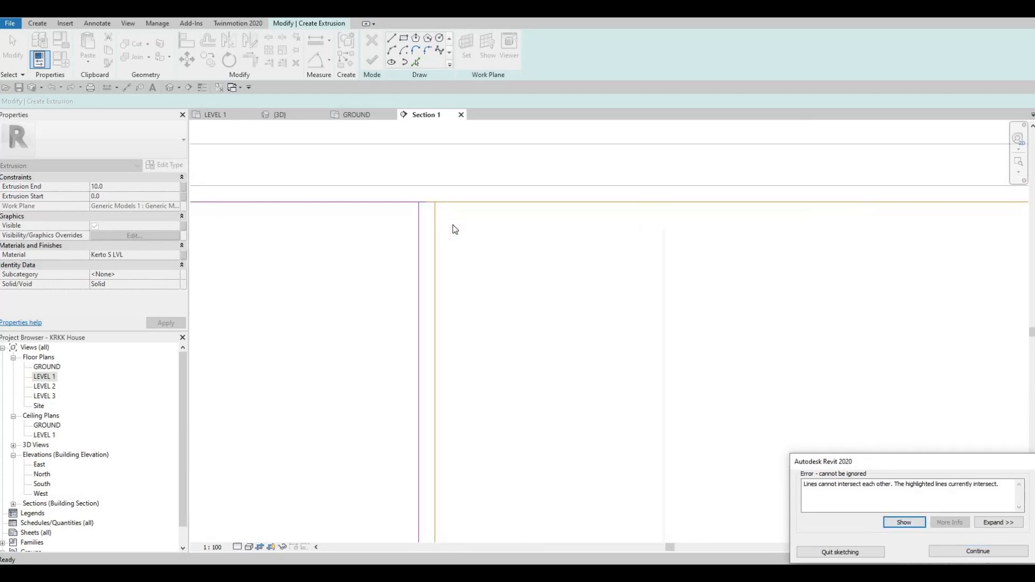
key("Escape")
key("t")
key("r")
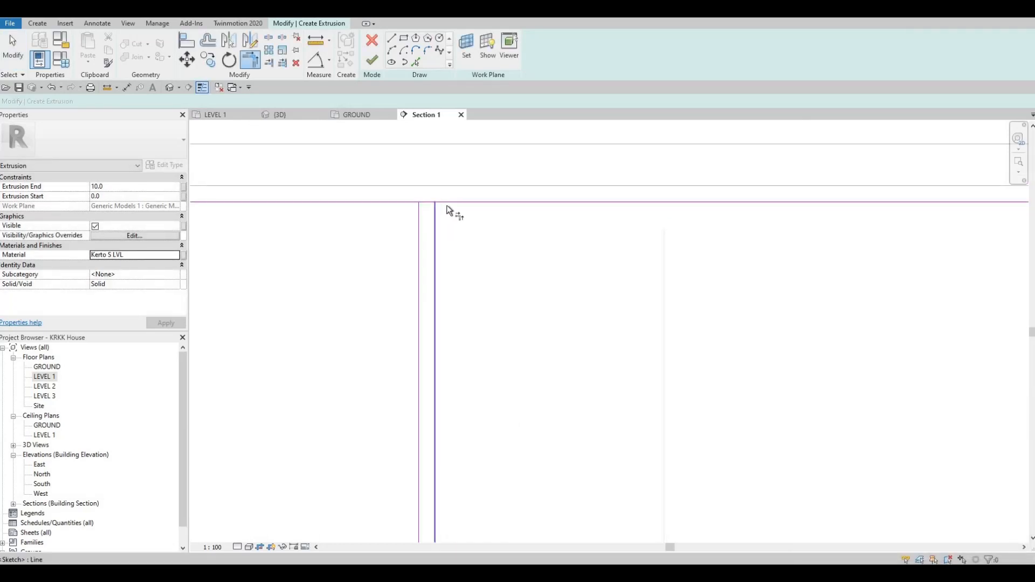
left_click(435, 212)
left_click(445, 202)
left_click(407, 208)
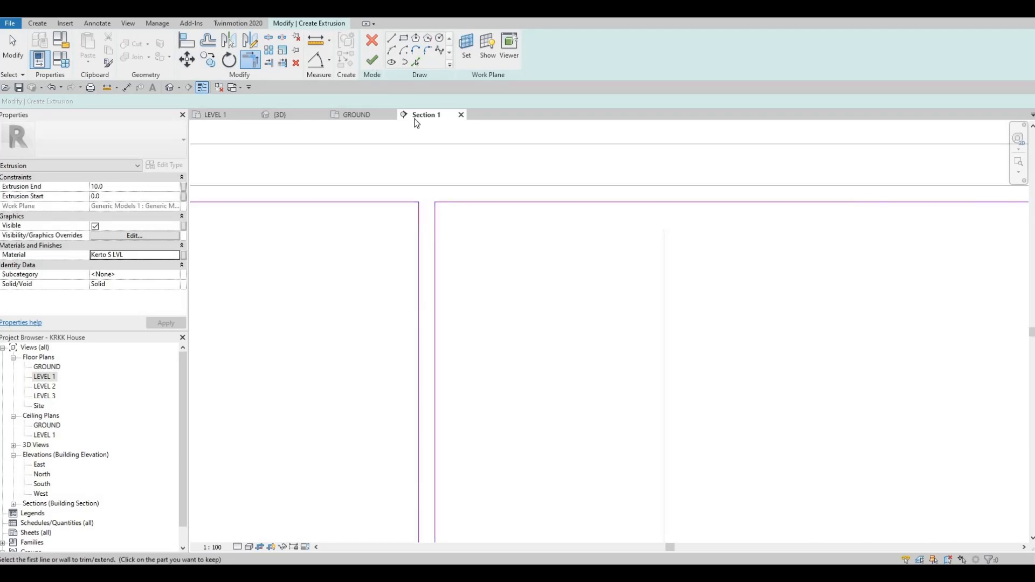
left_click(372, 60)
Switch to the 3D view and finish the in-place front panel model.
scroll(450, 194, "down", 7)
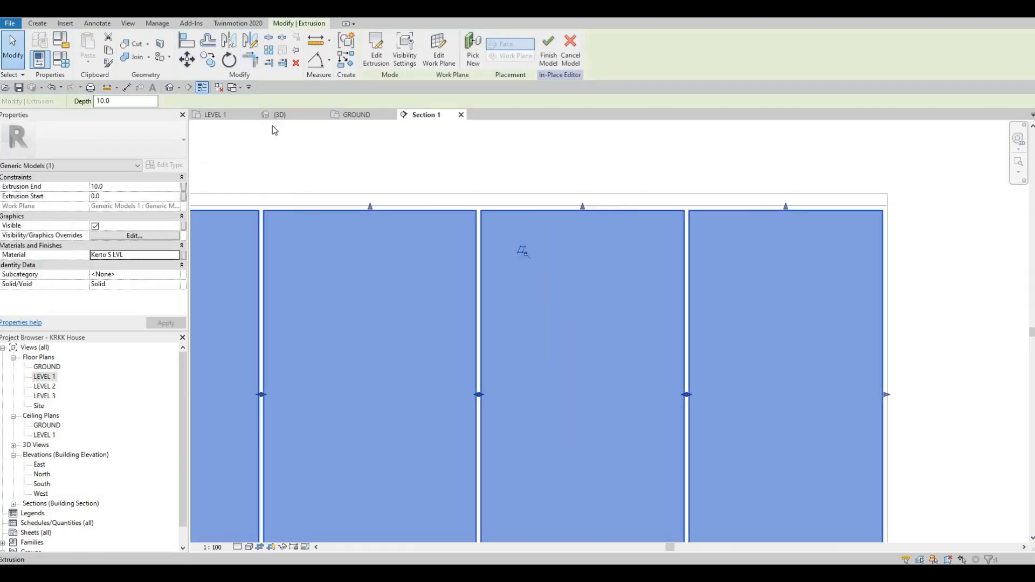
left_click(286, 117)
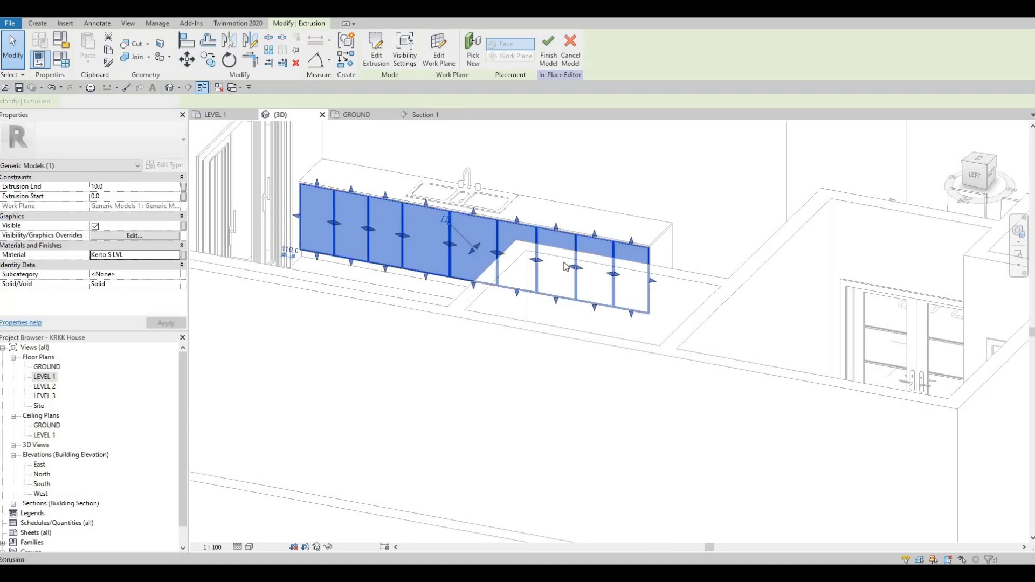
middle_click_drag(566, 265, 555, 304, "shift")
scroll(561, 264, "up", 3)
middle_click_drag(636, 350, 636, 333, "shift")
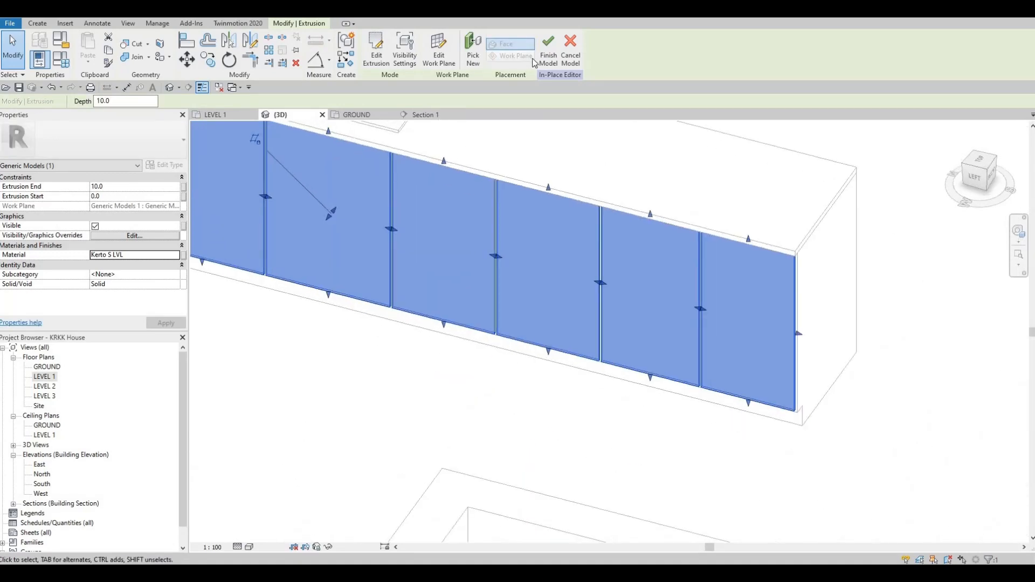
left_click(547, 49)
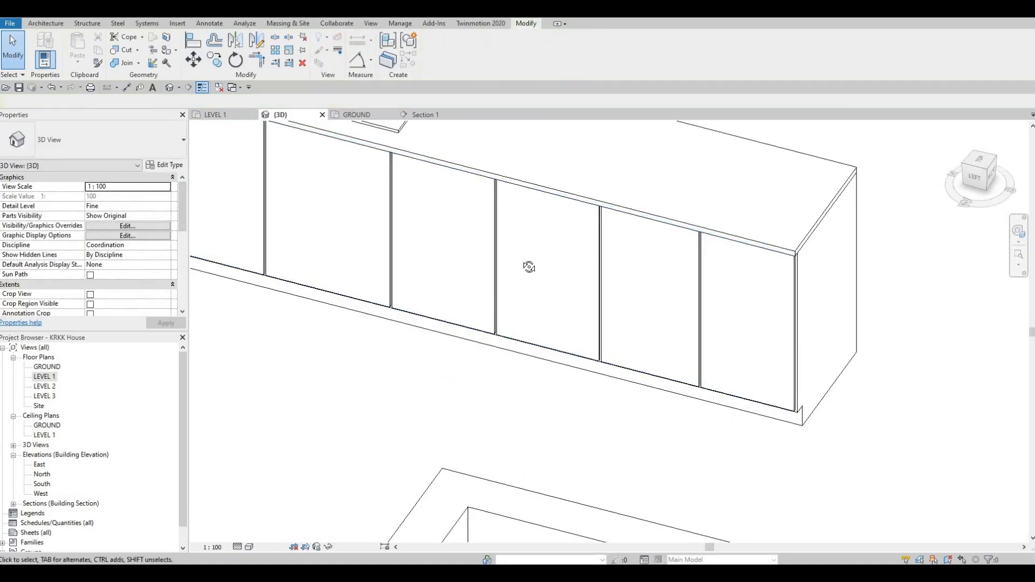
Inspect in 3D where the front panels meet the bench top edge.
scroll(531, 271, "up", 4)
middle_click_drag(387, 266, 487, 348, "shift")
scroll(474, 340, "up", 4)
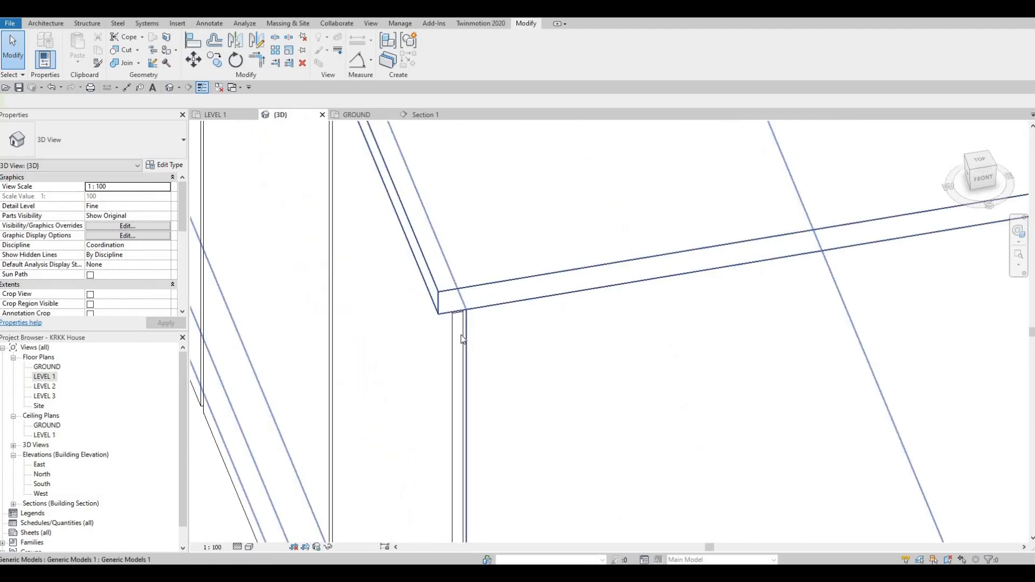
left_click(468, 324)
scroll(468, 322, "up", 2)
left_click(476, 316)
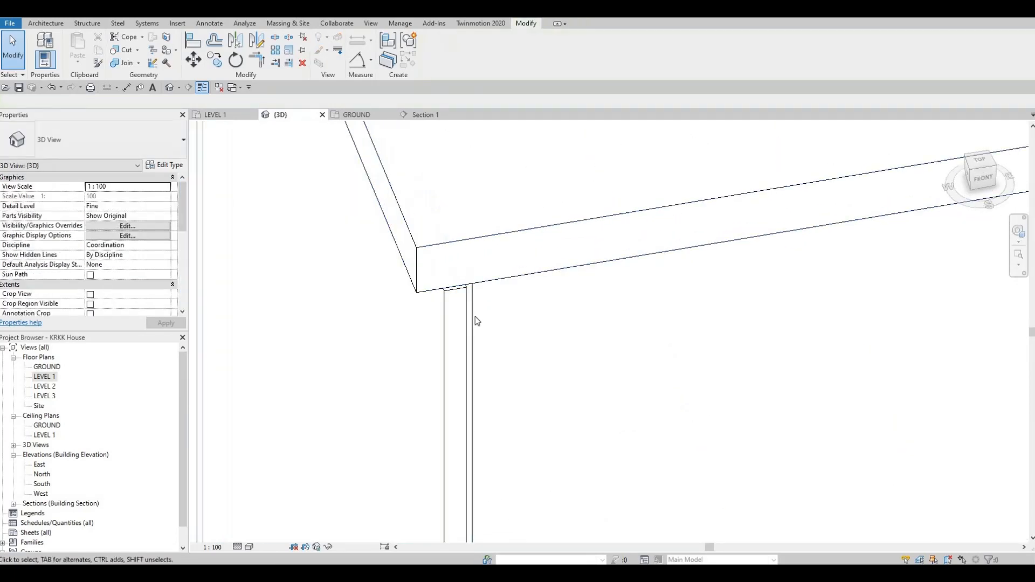
left_click(463, 319)
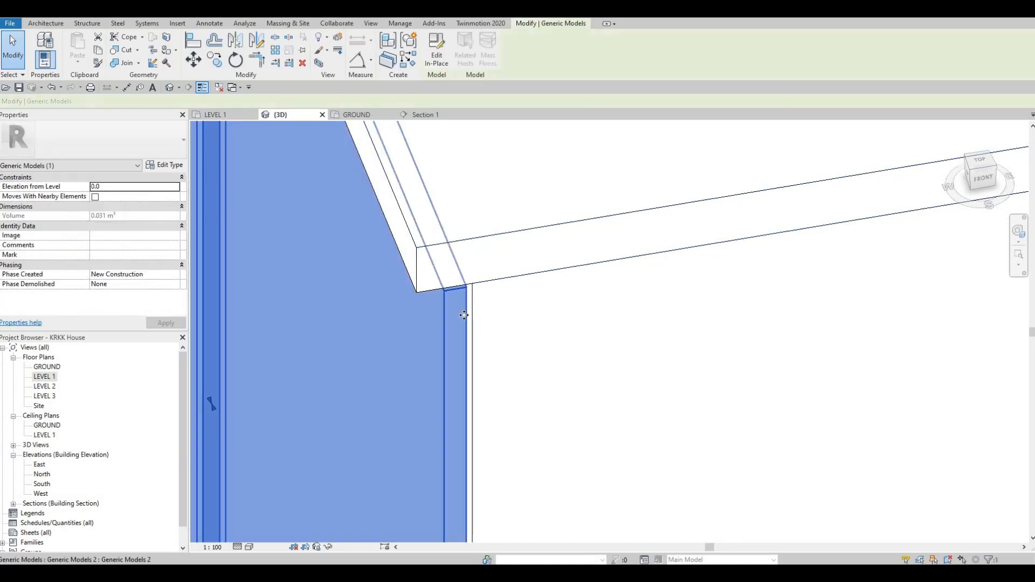
scroll(404, 336, "down", 4)
middle_click_drag(464, 305, 516, 476)
left_click(526, 259)
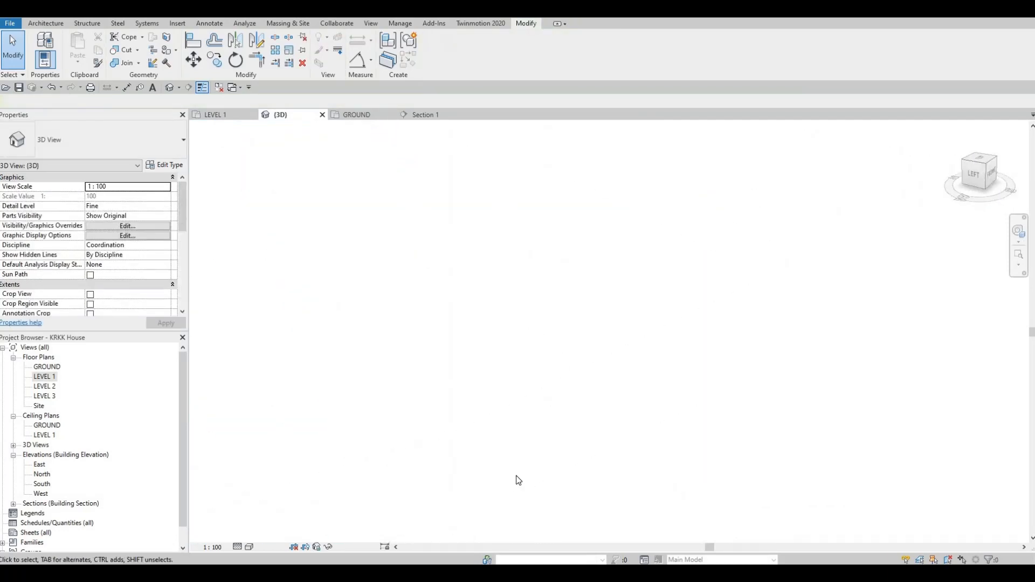
Orbit around the kitchen bench to inspect the finished cabinet front panels.
middle_click_drag(495, 137, 435, 279)
scroll(584, 342, "down", 2)
middle_click_drag(226, 215, 548, 336)
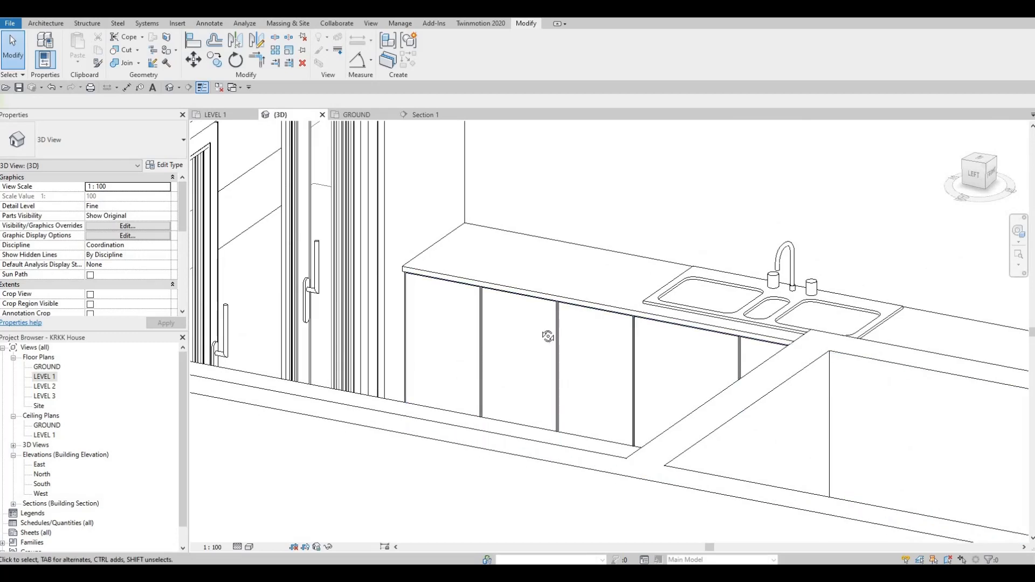
middle_click_drag(606, 410, 646, 411, "shift")
mouse_move(633, 346)
middle_mouse_down("shift")
mouse_move(624, 338)
mouse_move(632, 343)
middle_mouse_up("shift")
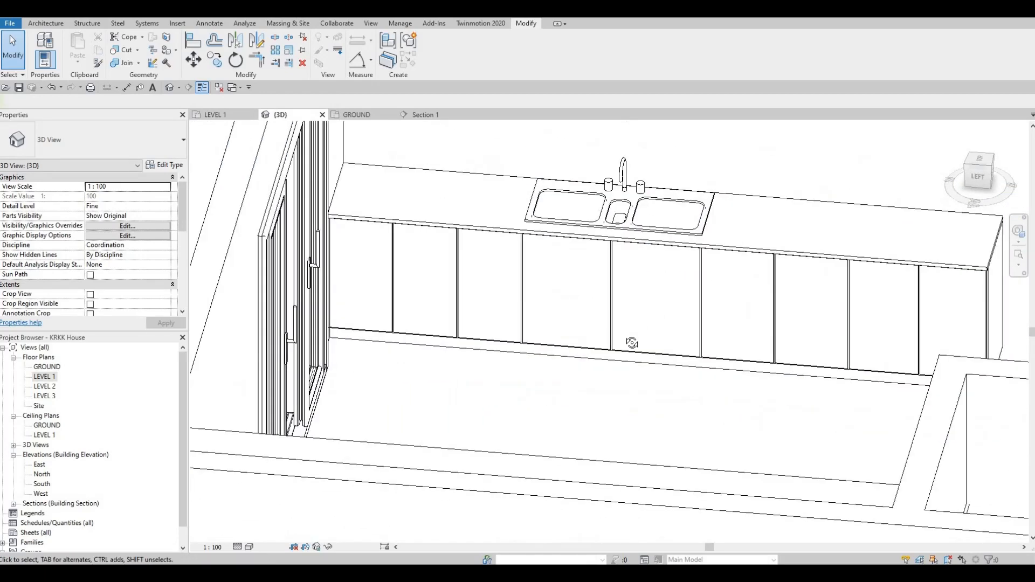
scroll(593, 316, "down", 2)
middle_click_drag(592, 315, 569, 364, "shift")
middle_click_drag(574, 344, 608, 410, "shift")
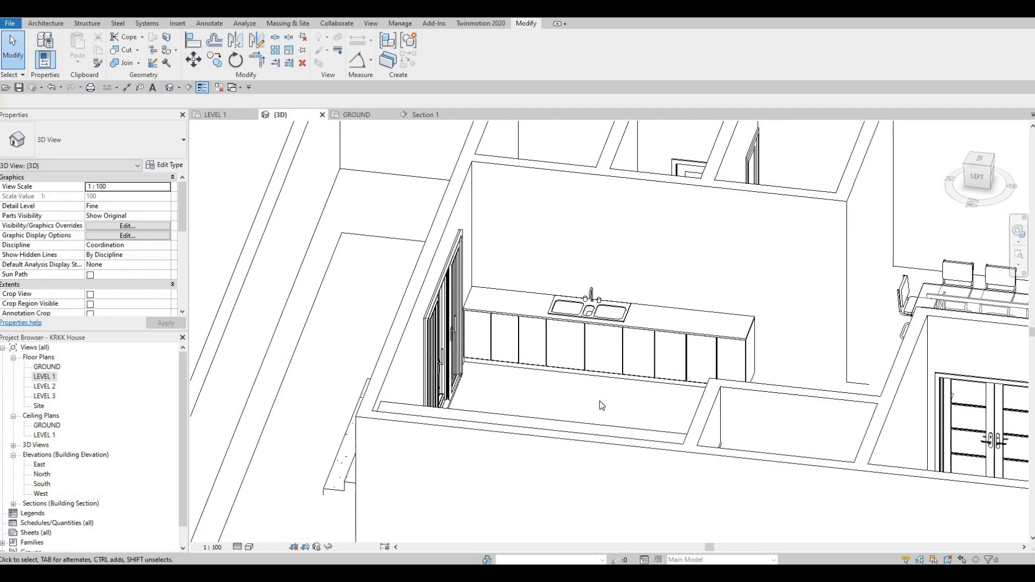
scroll(563, 367, "up", 3)
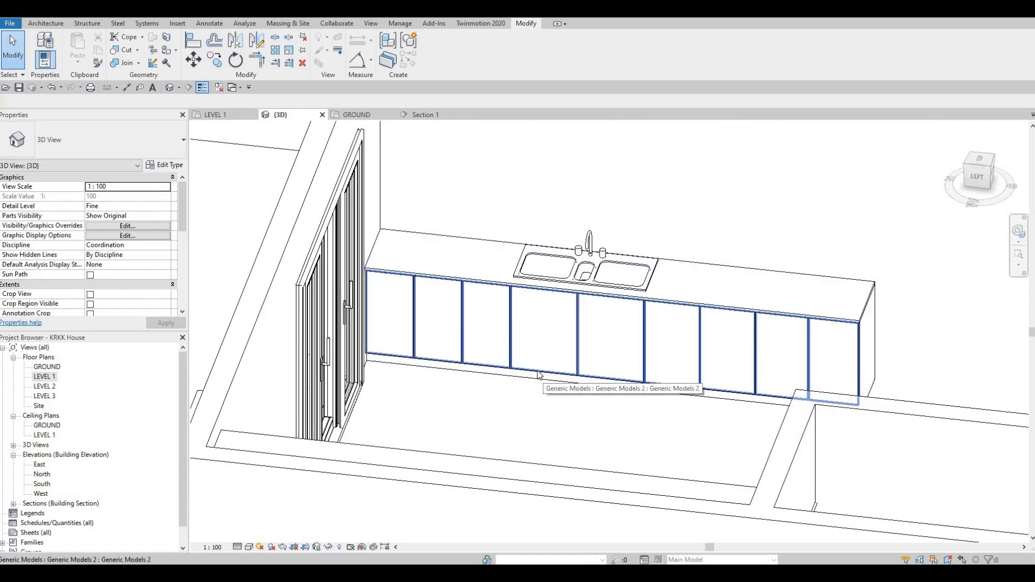
Edit the front panel model in place and start a Void Sweep.
left_click(538, 375)
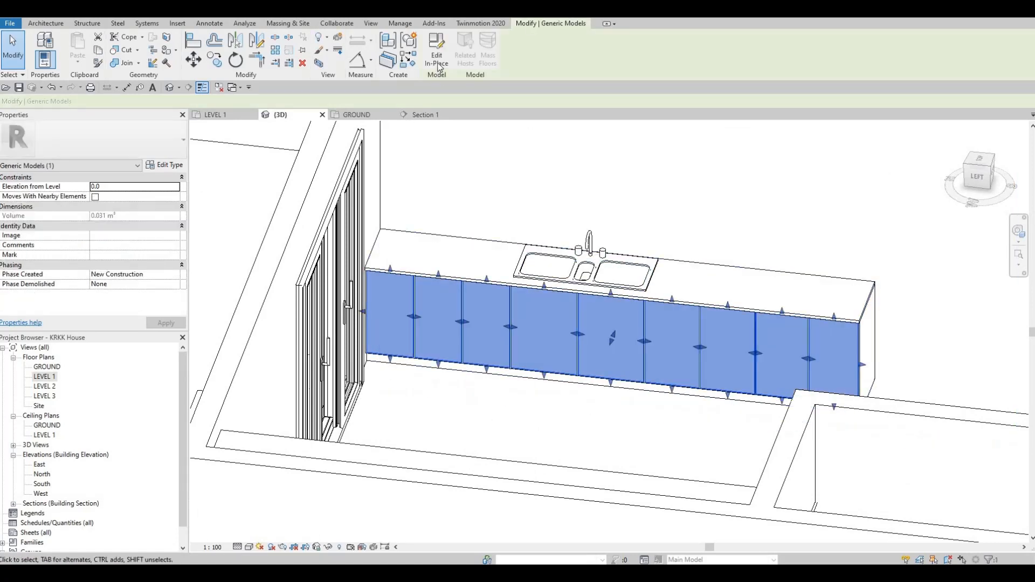
left_click(438, 60)
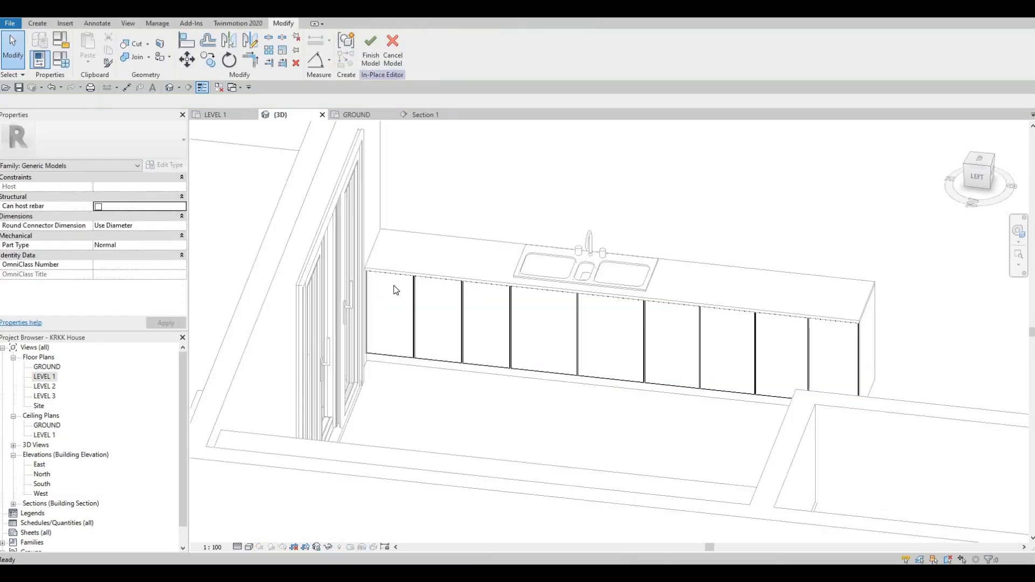
left_click(420, 300)
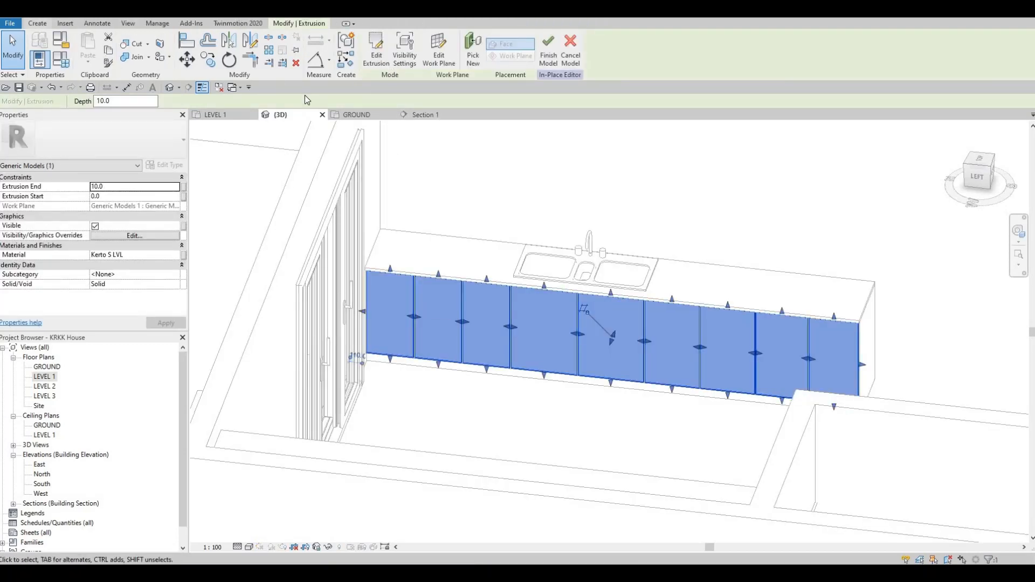
left_click(38, 23)
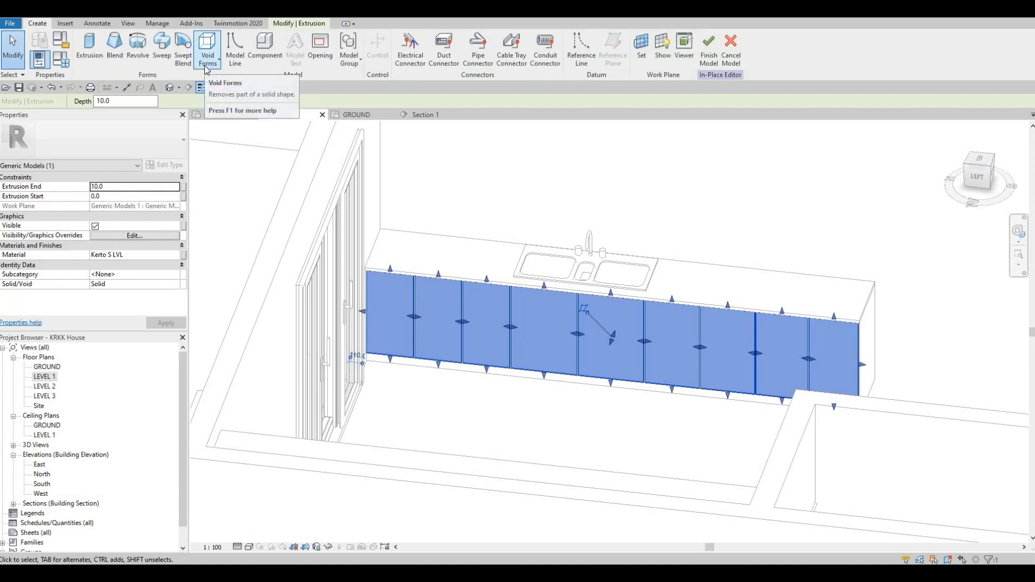
left_click(207, 67)
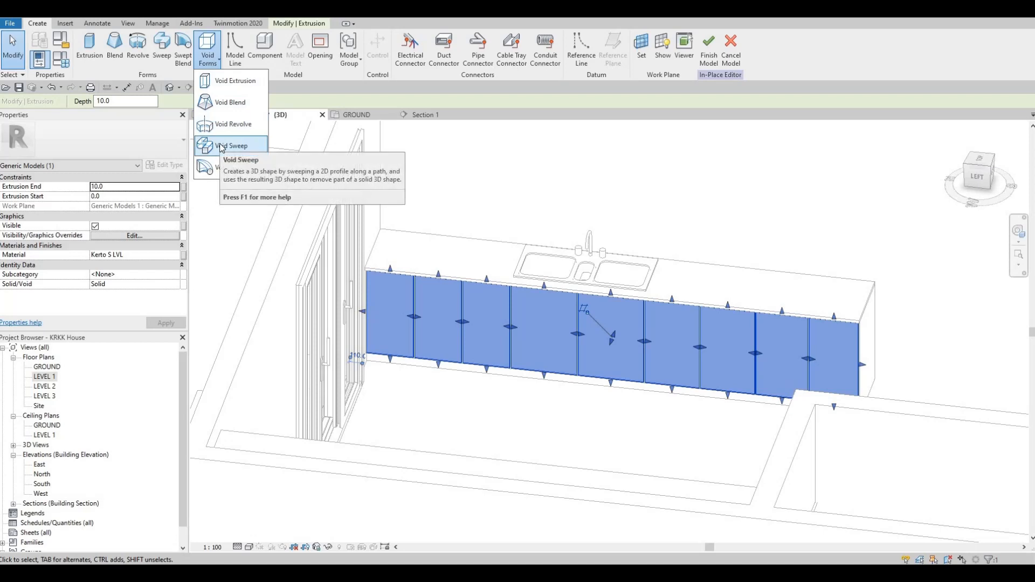
left_click(229, 146)
Pick the top edge of a front panel as the void sweep path.
scroll(386, 221, "up", 6)
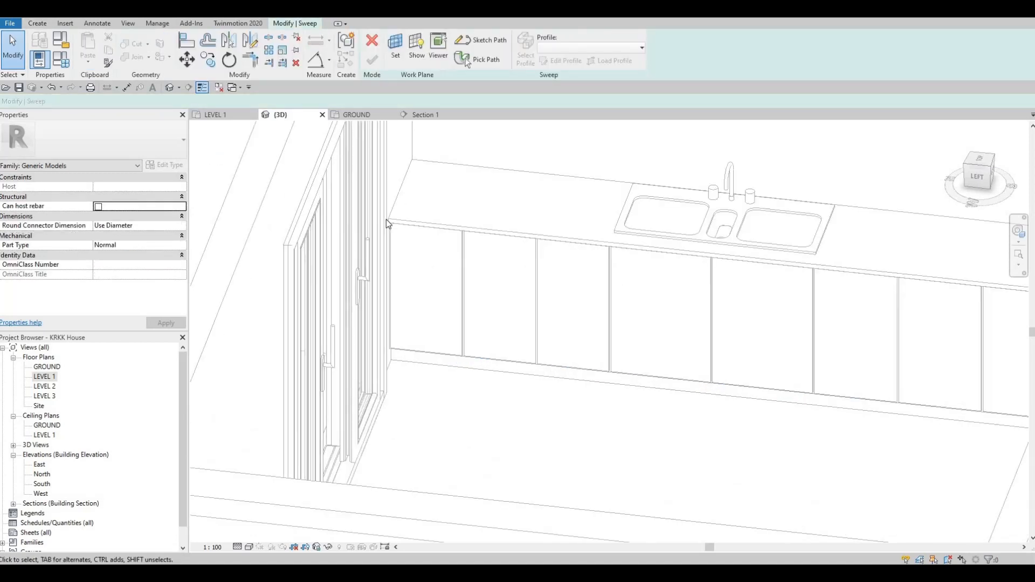
scroll(399, 281, "down", 5)
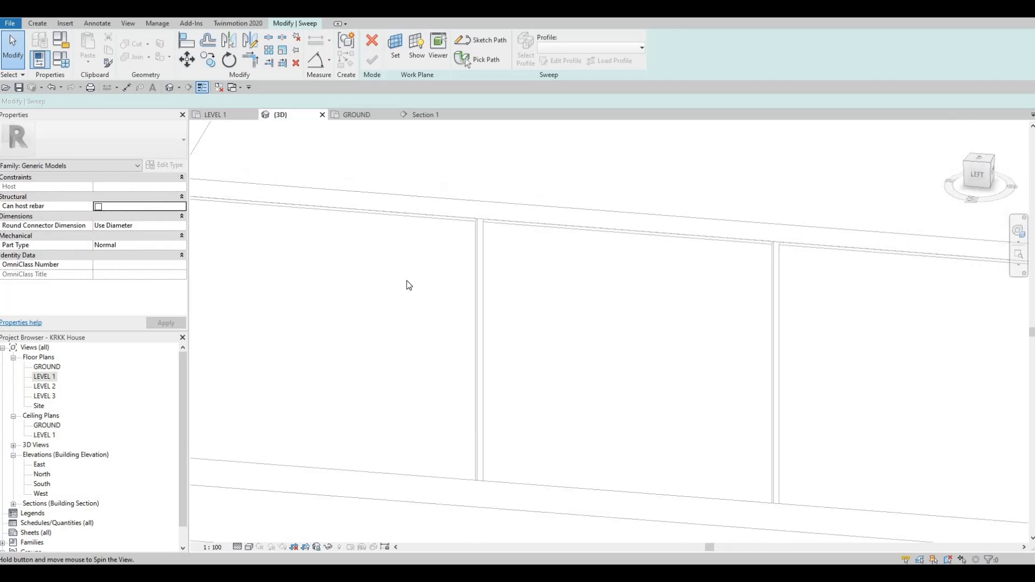
middle_click_drag(751, 300, 329, 175)
left_click(484, 61)
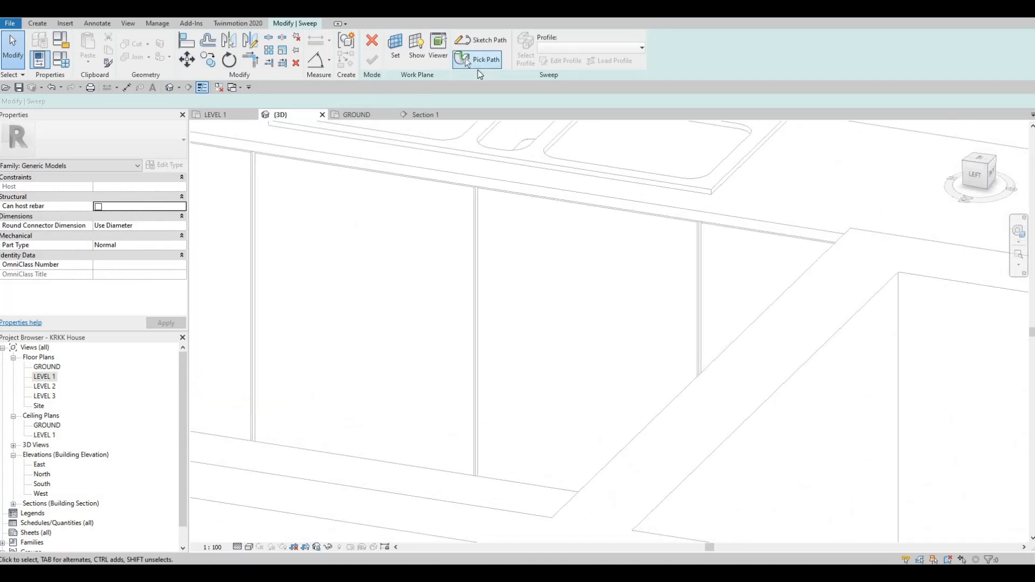
scroll(272, 154, "up", 3)
scroll(273, 152, "up", 1)
left_click(272, 151)
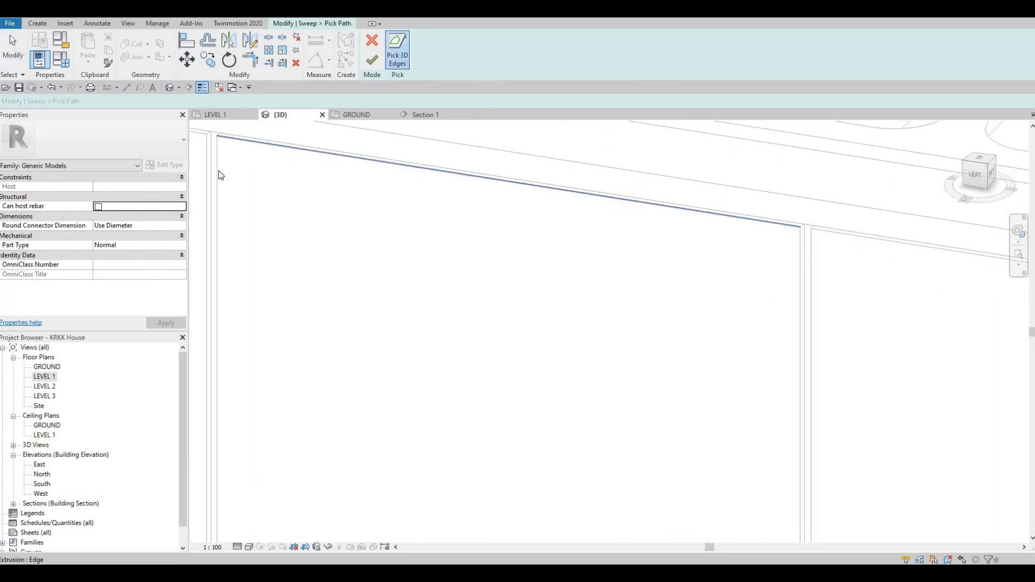
Finish the sweep path along the panel's top edge and return to the sweep settings.
middle_click_drag(787, 281, 694, 191)
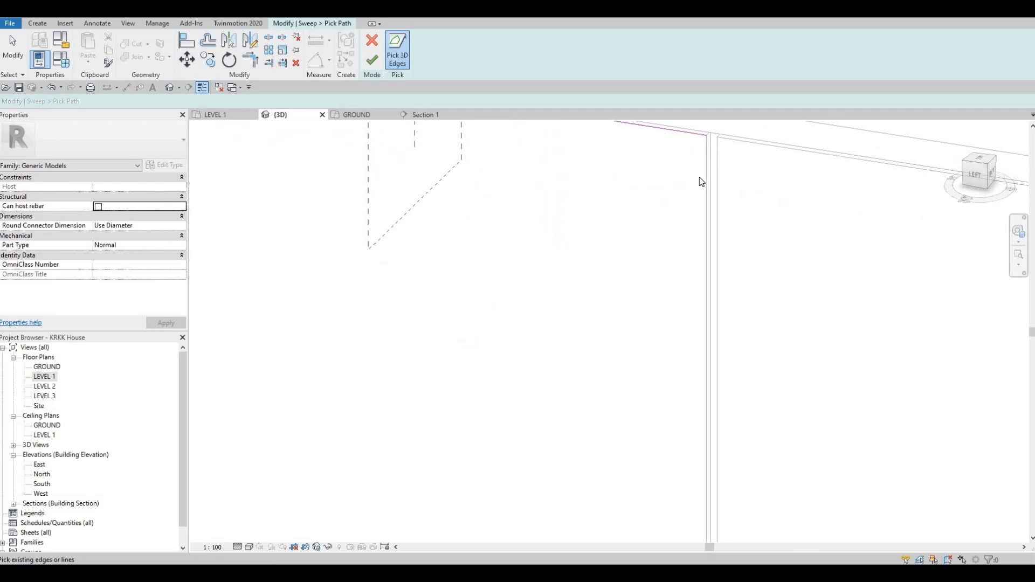
left_click(707, 167)
middle_click_drag(573, 326, 580, 223)
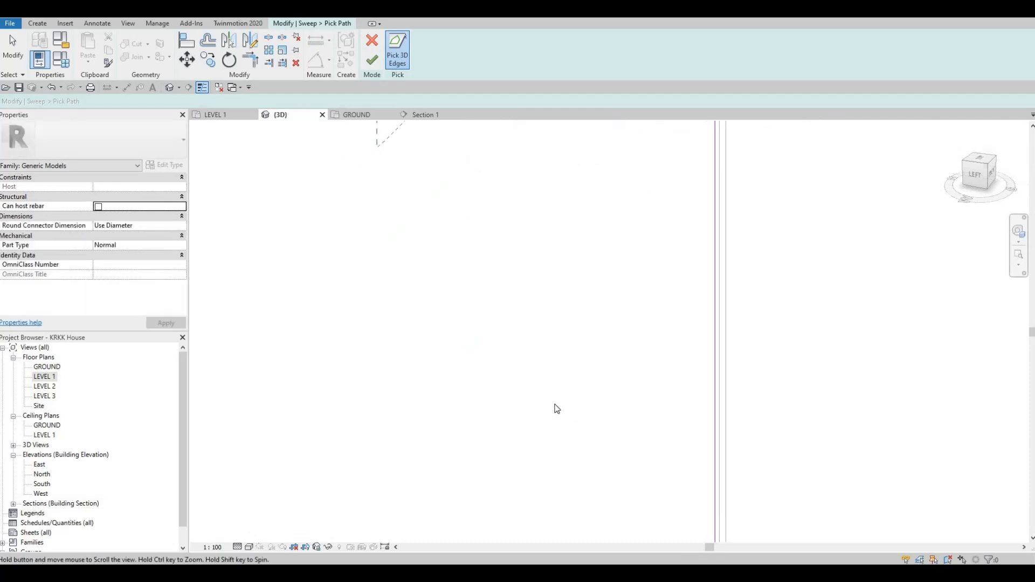
scroll(557, 409, "down", 2)
middle_click_drag(543, 436, 560, 499, "shift")
middle_click_drag(533, 460, 515, 439, "shift")
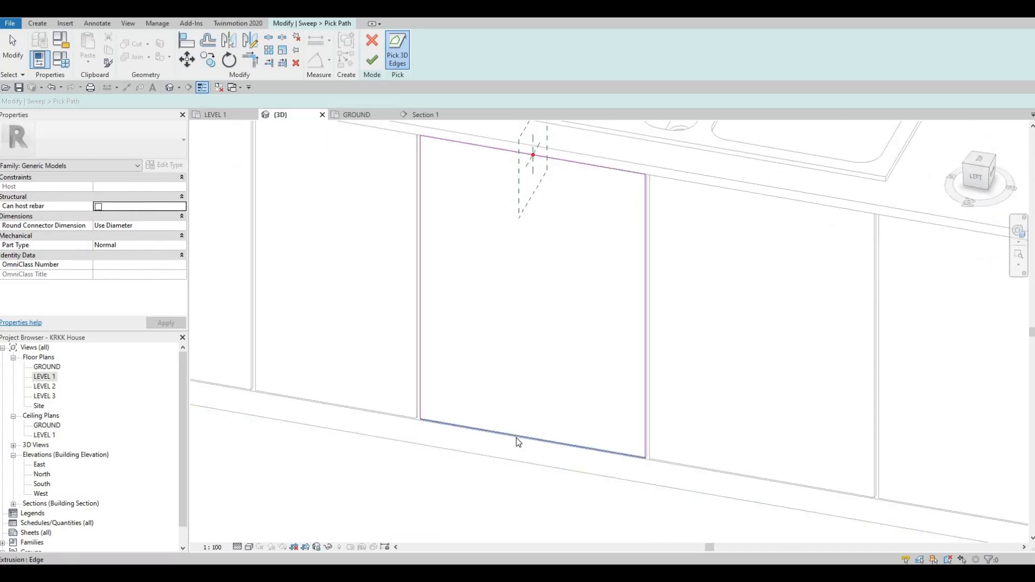
key("Escape")
scroll(531, 279, "up", 1)
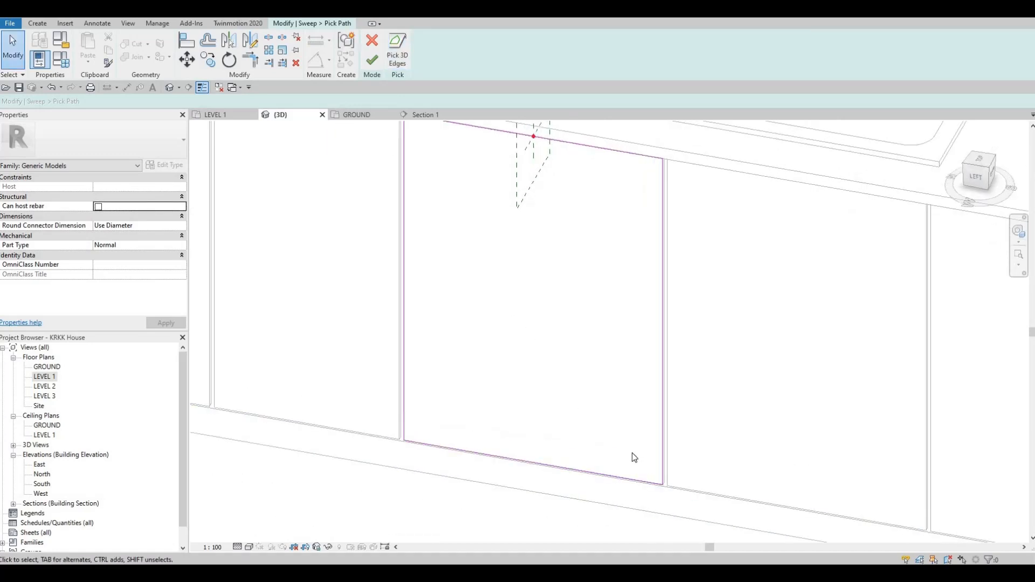
scroll(624, 453, "up", 4)
middle_click_drag(603, 395, 625, 499)
scroll(626, 499, "down", 3)
middle_click_drag(568, 194, 568, 224)
scroll(568, 224, "up", 2)
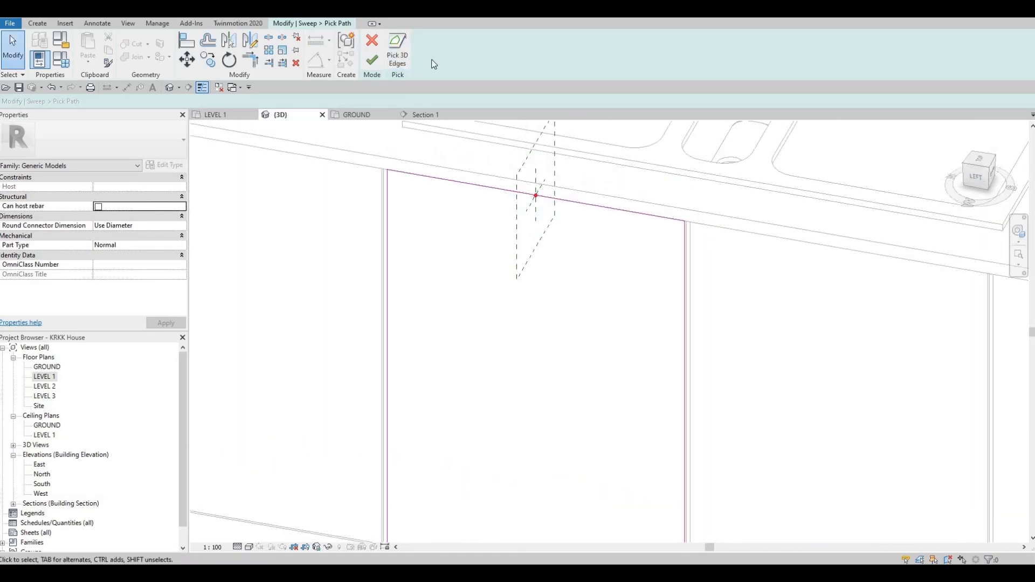
left_click(372, 60)
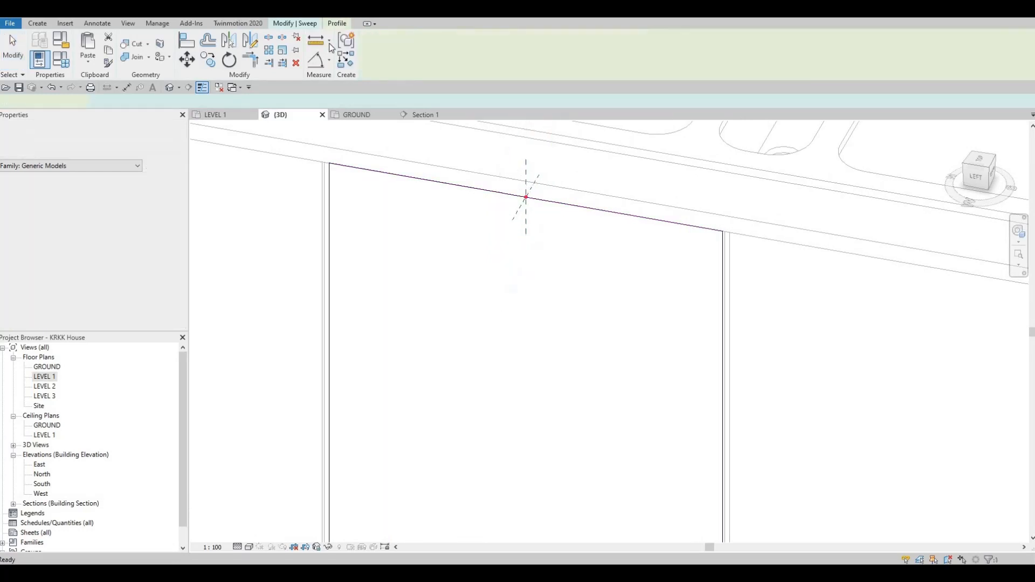
left_click(309, 24)
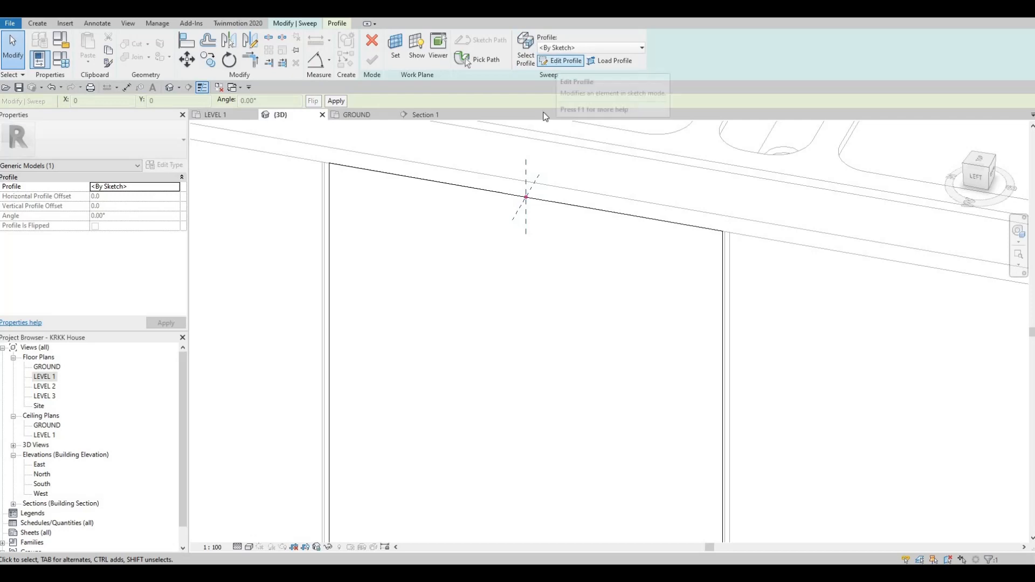
left_click(557, 64)
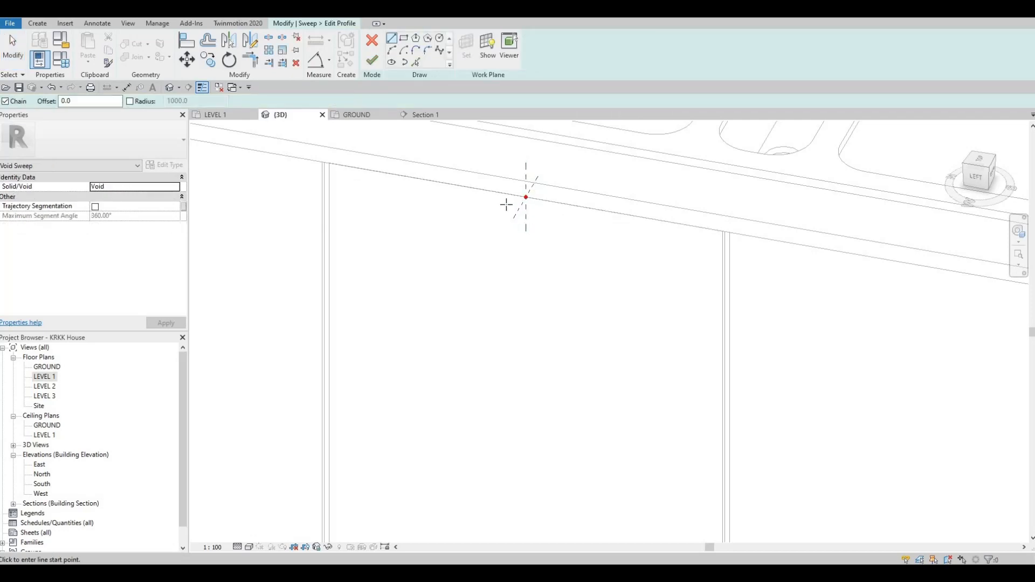
middle_click_drag(507, 204, 515, 281, "shift")
middle_click_drag(558, 208, 527, 202, "shift")
scroll(527, 201, "up", 1)
scroll(528, 201, "up", 1)
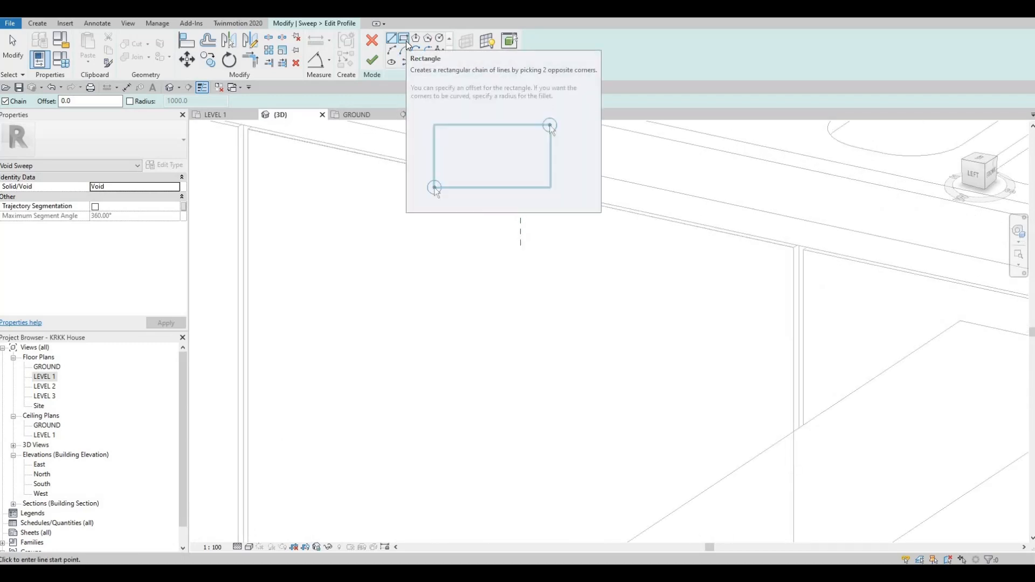
left_click(405, 42)
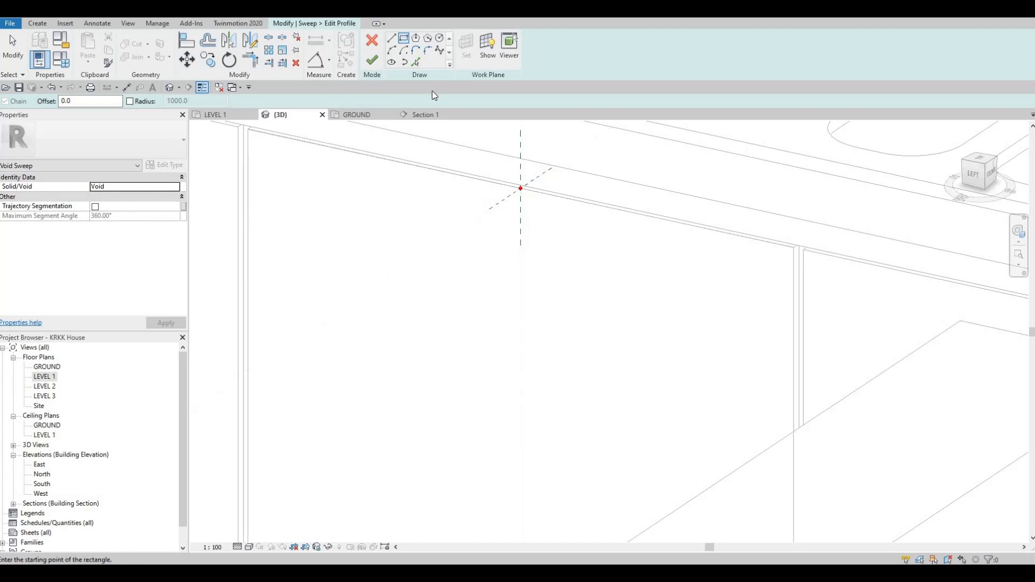
left_click(372, 41)
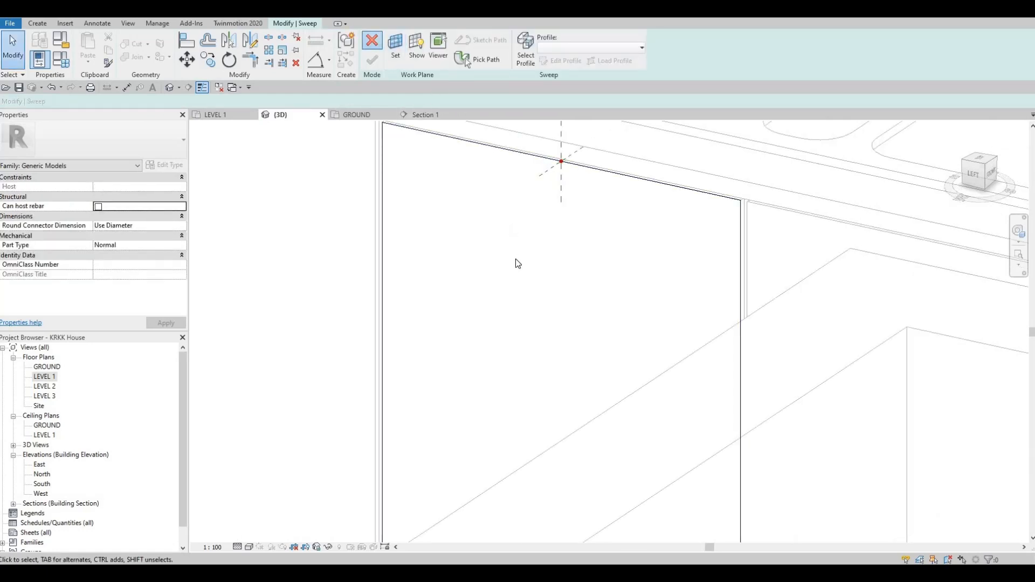
left_click(539, 296)
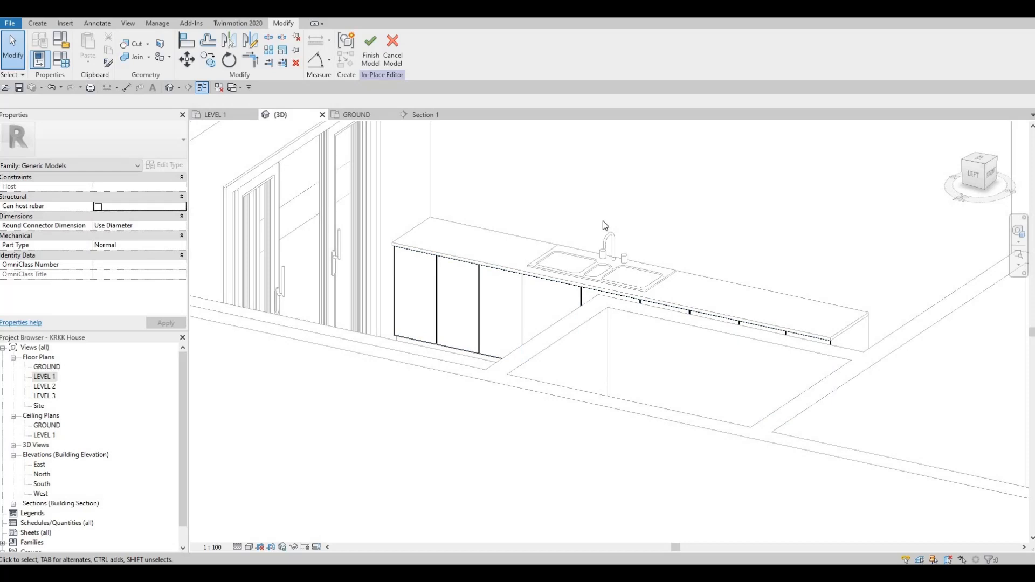
In Section 1, finish the panel model, edit it in place again and start a Void Extrusion on a picked plane.
left_click(424, 115)
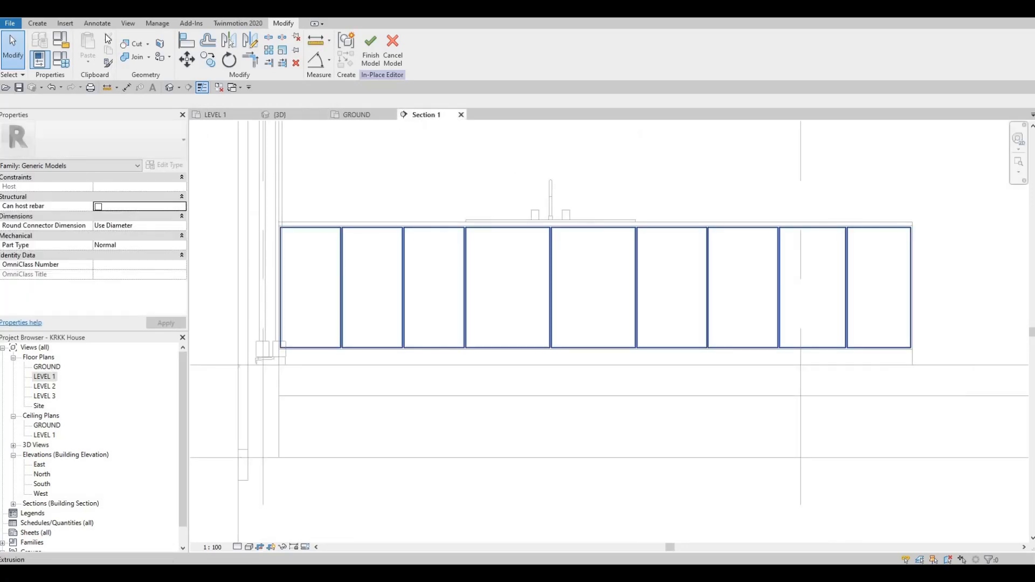
left_click(372, 51)
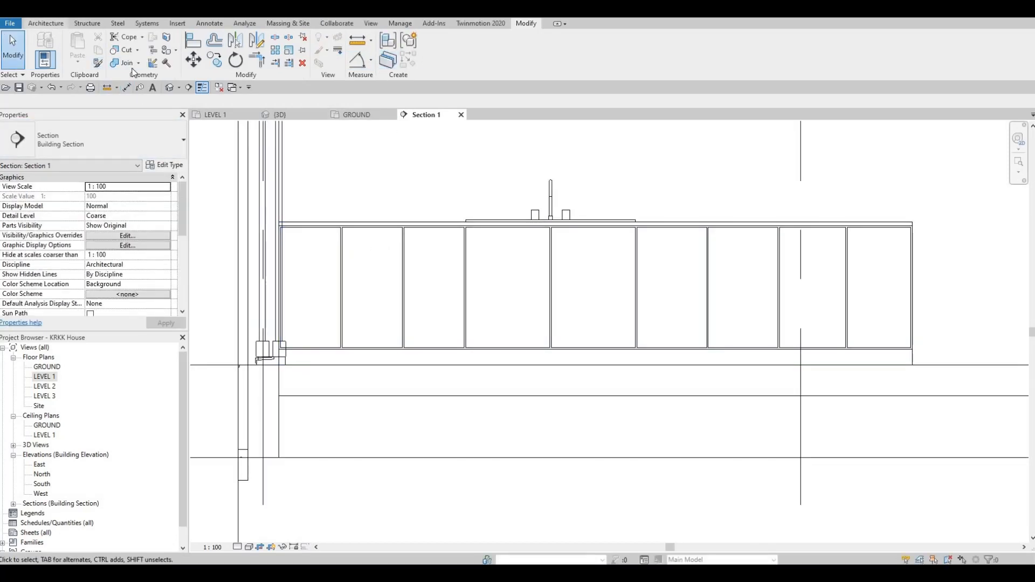
left_click(46, 24)
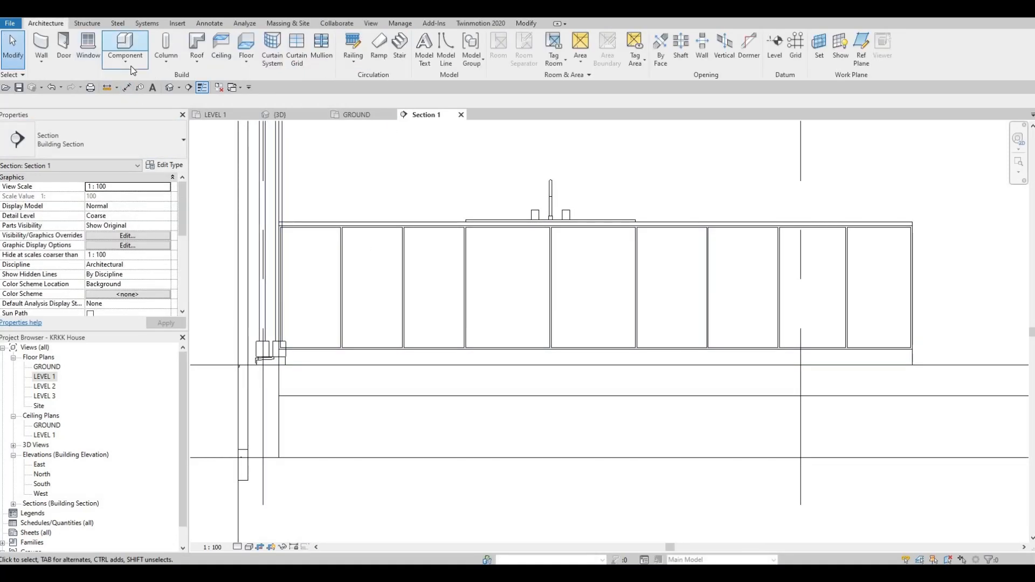
left_click(464, 253)
left_click(436, 54)
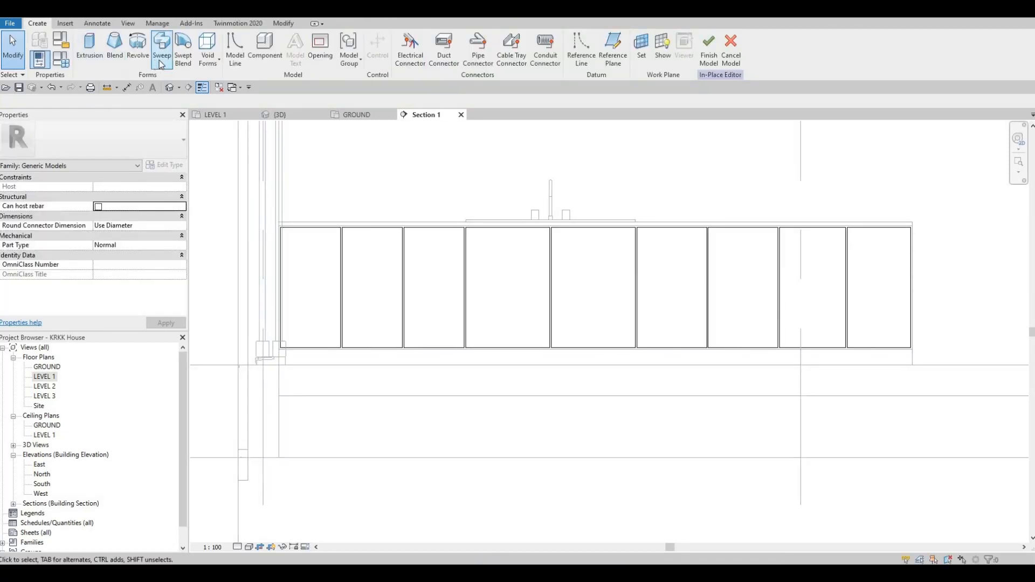
left_click(208, 54)
left_click(235, 81)
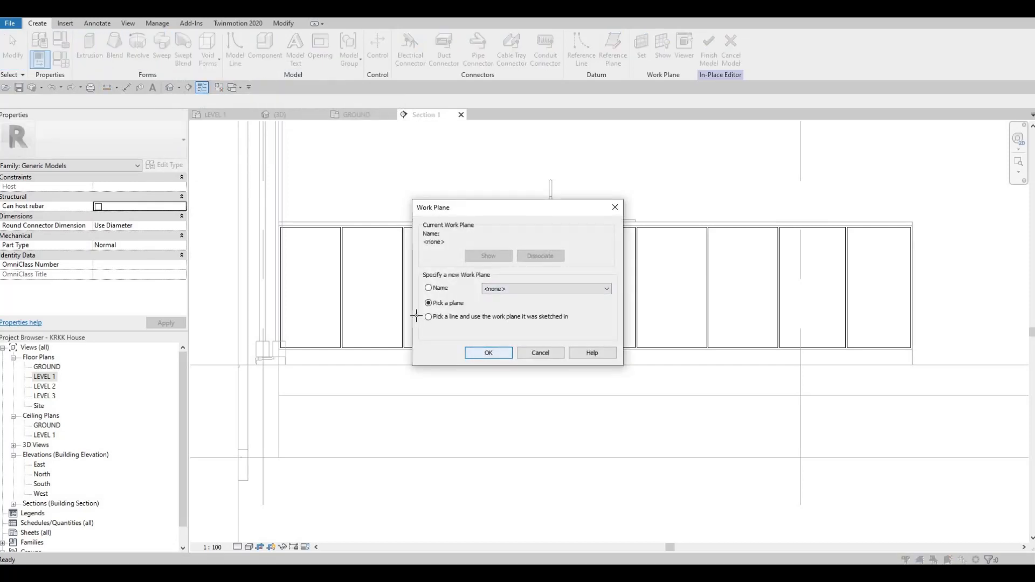
key("Return")
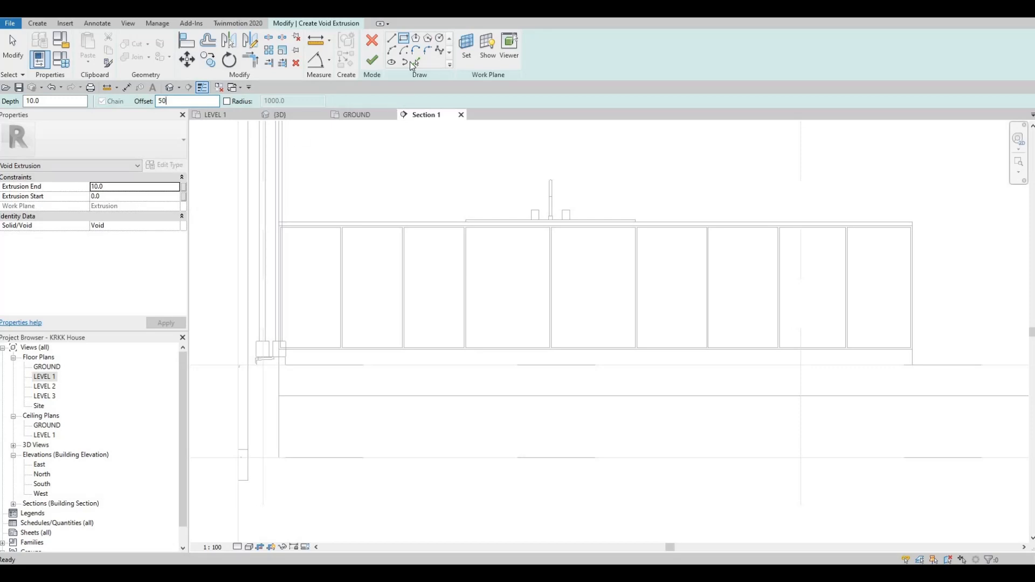
Sketch rectangles offset 50 mm inside the edges of the first four front panels.
scroll(301, 210, "up", 5)
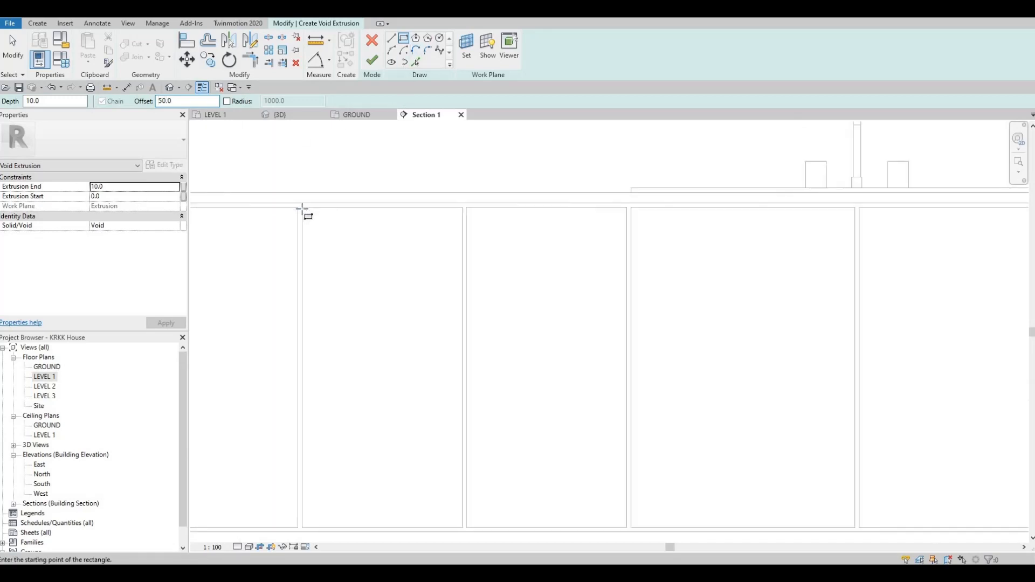
left_click(300, 210)
key("space")
middle_click_drag(468, 441, 484, 148)
scroll(510, 295, "down", 1)
scroll(483, 235, "up", 1)
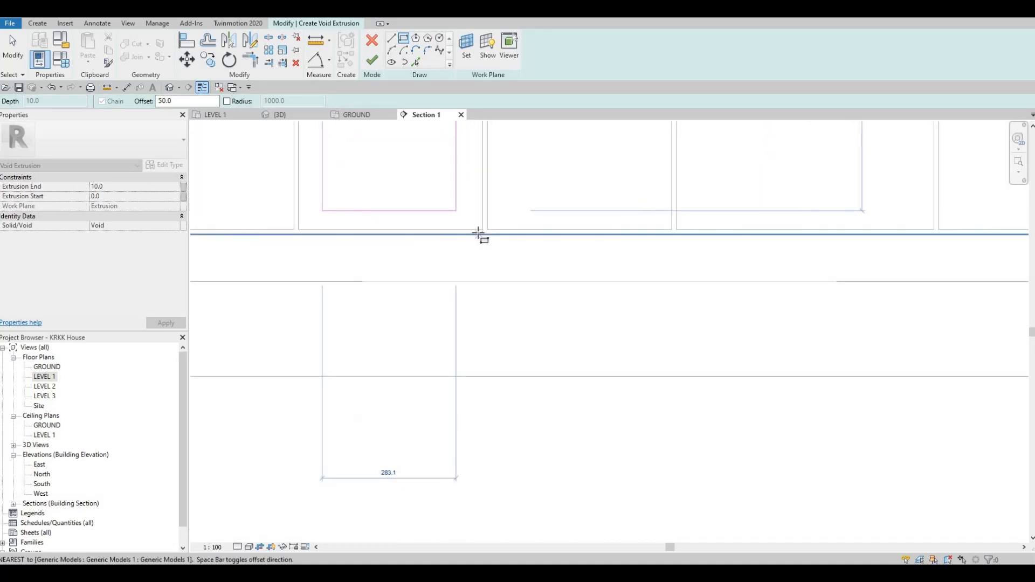
mouse_move(468, 267)
middle_mouse_down()
mouse_move(460, 310)
mouse_move(459, 264)
middle_mouse_up()
scroll(471, 307, "down", 1)
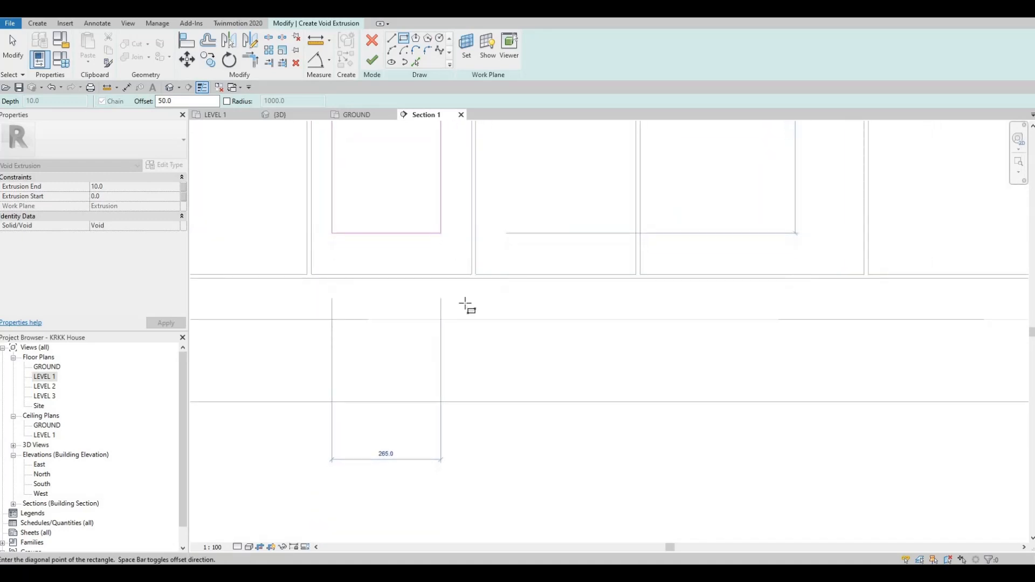
middle_click_drag(465, 302, 483, 327)
scroll(480, 327, "up", 4)
left_click(479, 326)
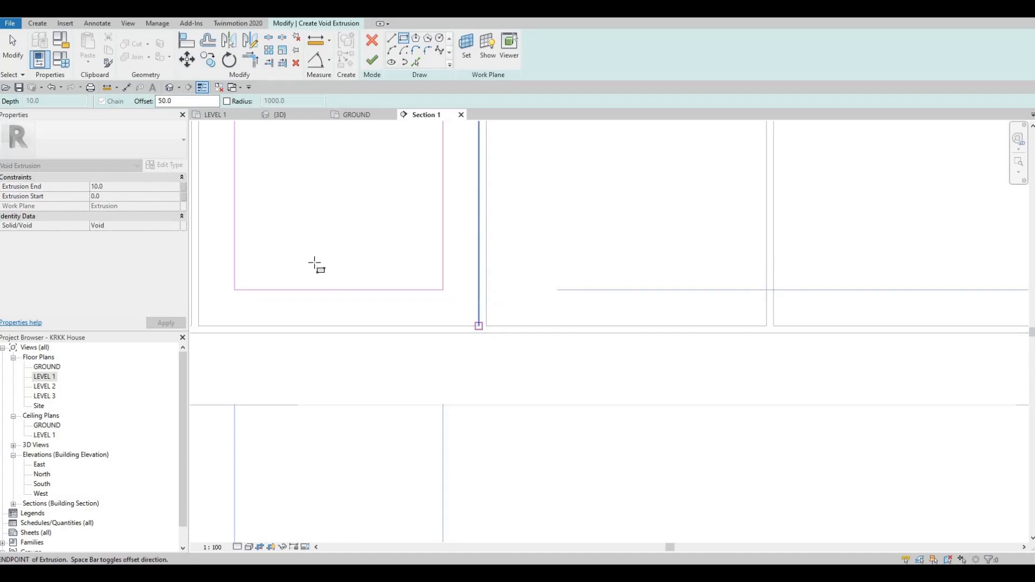
scroll(503, 293, "down", 5)
middle_click_drag(532, 243, 849, 345)
scroll(558, 174, "down", 1)
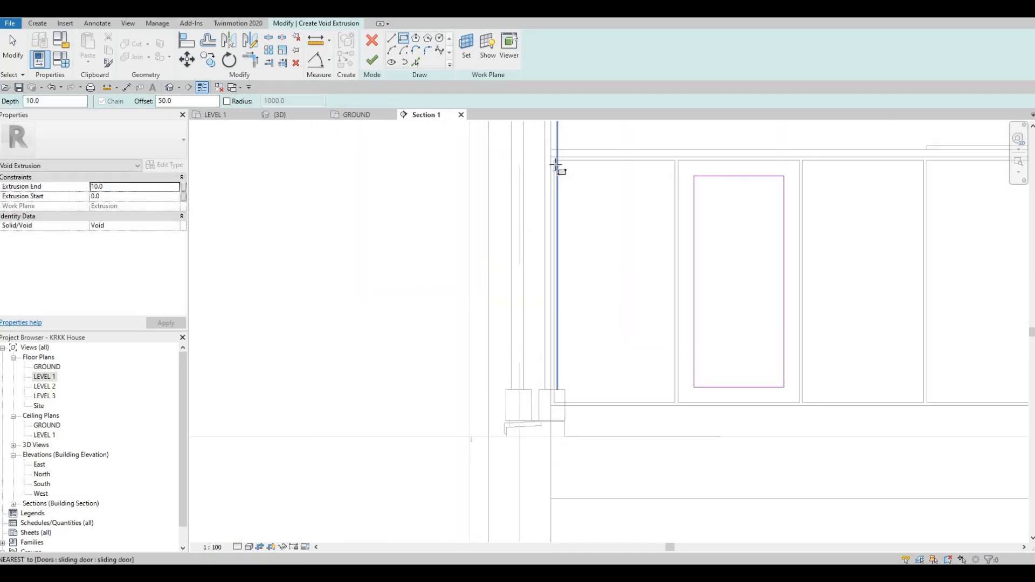
left_click(555, 163)
scroll(664, 374, "up", 3)
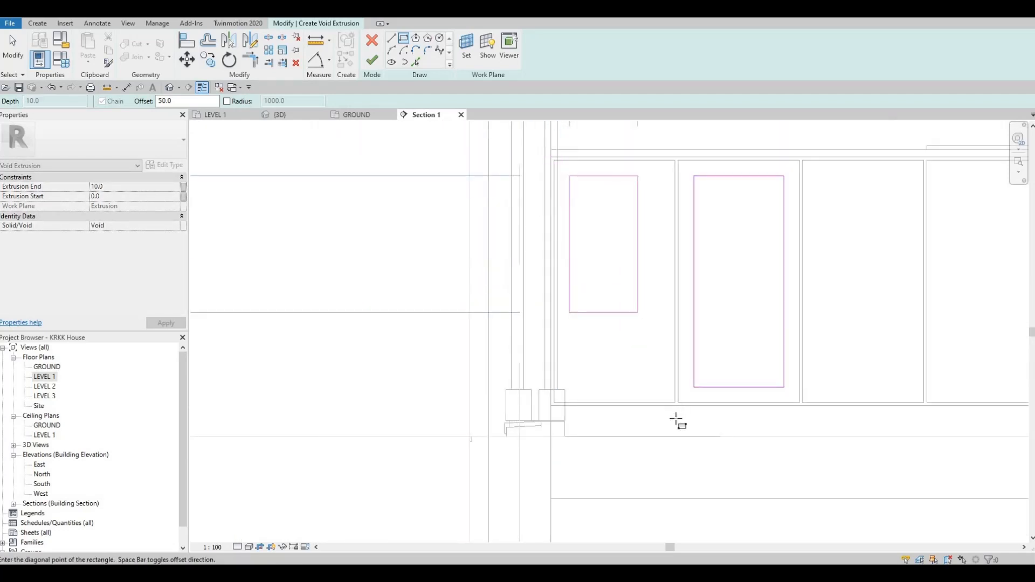
left_click(684, 425)
scroll(624, 381, "down", 3)
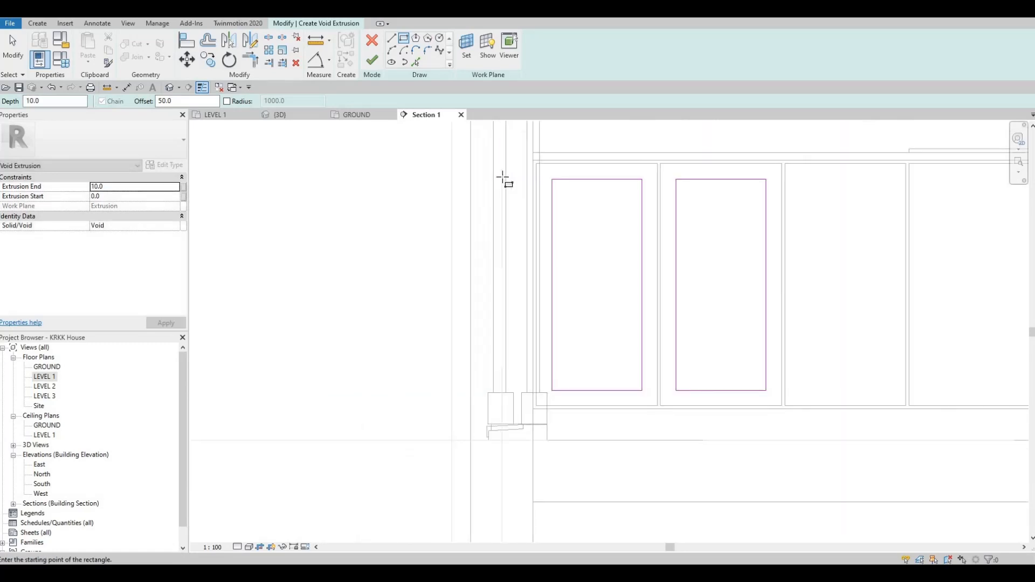
middle_click_drag(776, 161, 478, 166)
scroll(501, 177, "up", 2)
left_click(478, 164)
middle_click_drag(618, 471, 551, 371)
left_click(597, 433)
middle_click_drag(603, 131, 468, 248)
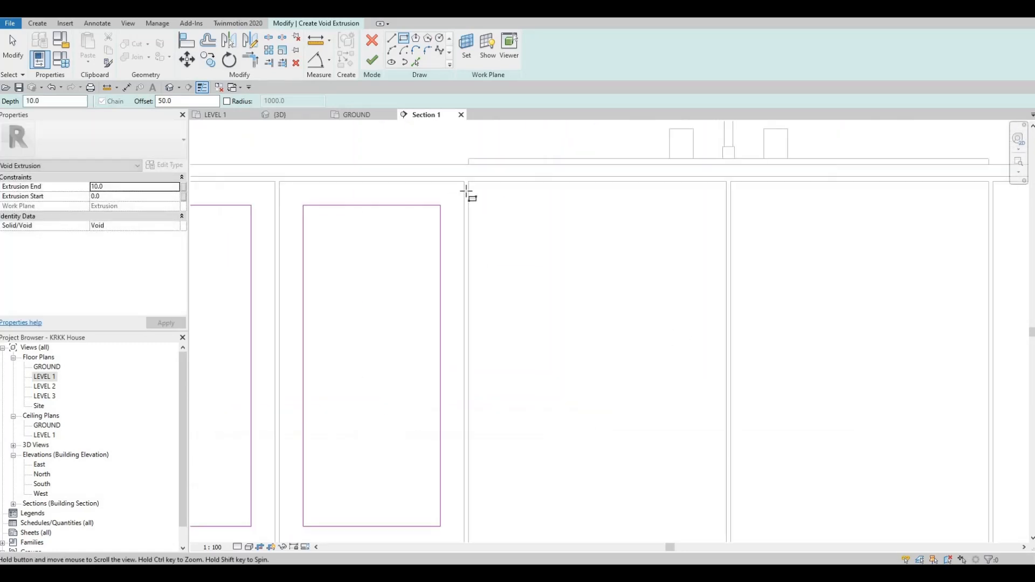
left_click(467, 184)
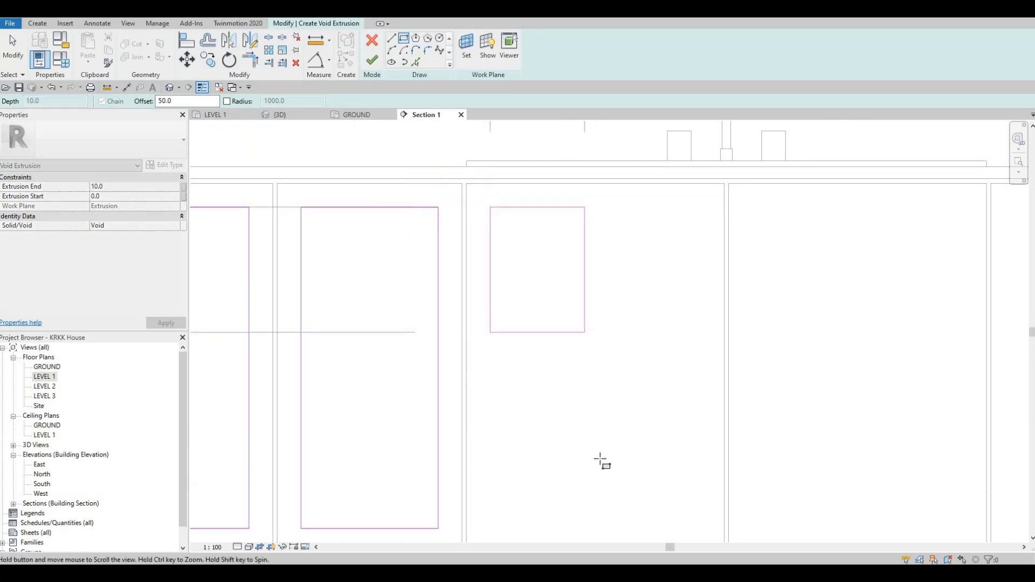
middle_click_drag(681, 497, 561, 405)
scroll(605, 461, "up", 3)
left_click(605, 458)
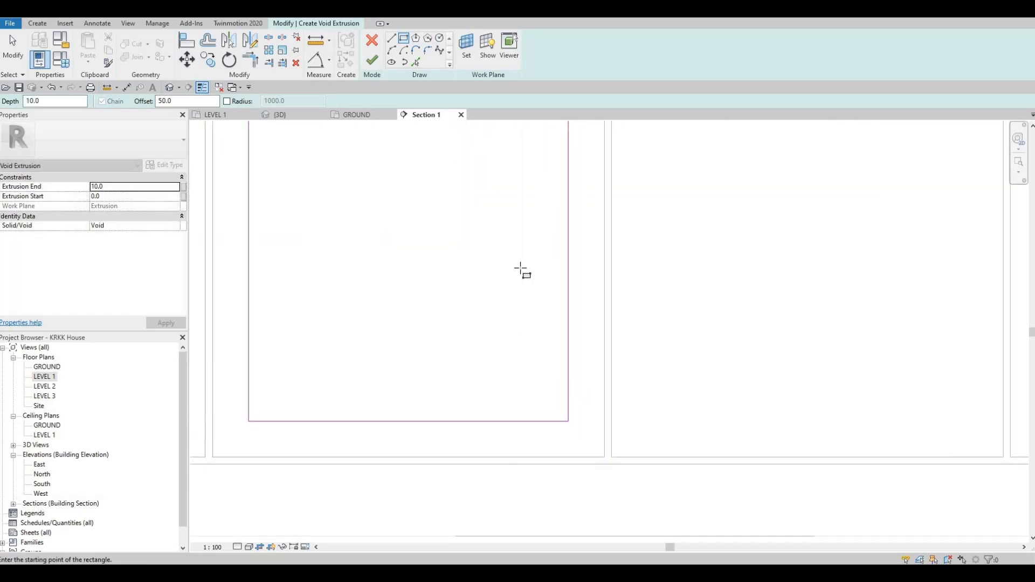
Sketch 50 mm offset rectangles inside the remaining front panels along the bench.
scroll(549, 391, "down", 4)
middle_click_drag(582, 127, 480, 186)
left_click(480, 185)
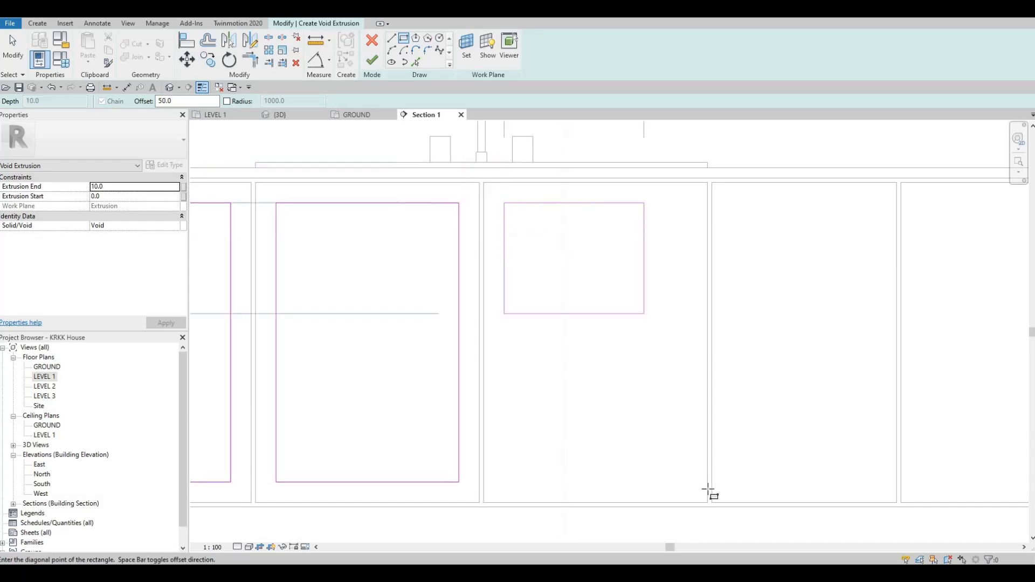
scroll(709, 512, "up", 3)
left_click(712, 517)
middle_click_drag(716, 368, 482, 384)
scroll(483, 386, "down", 2)
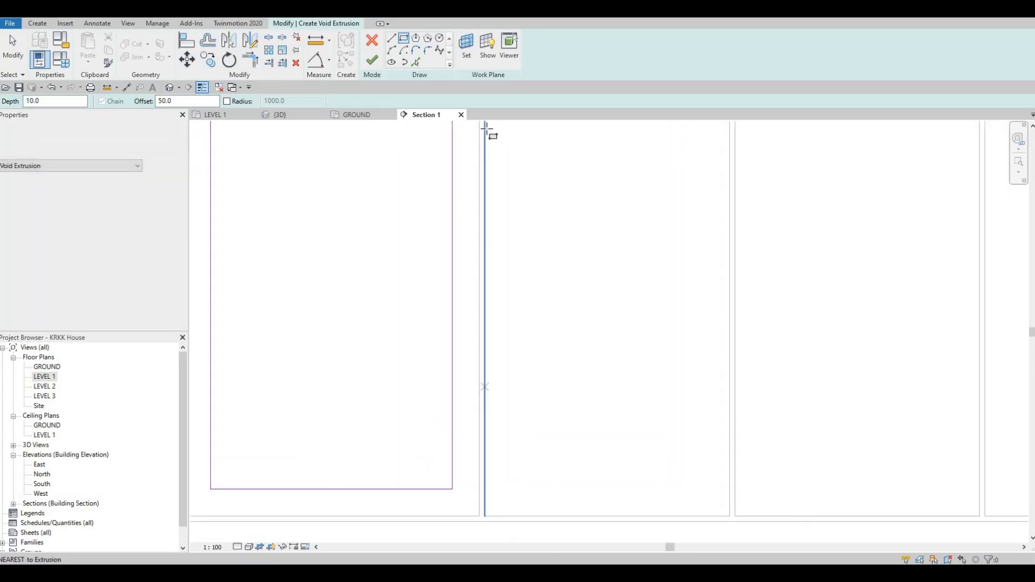
left_click(485, 130)
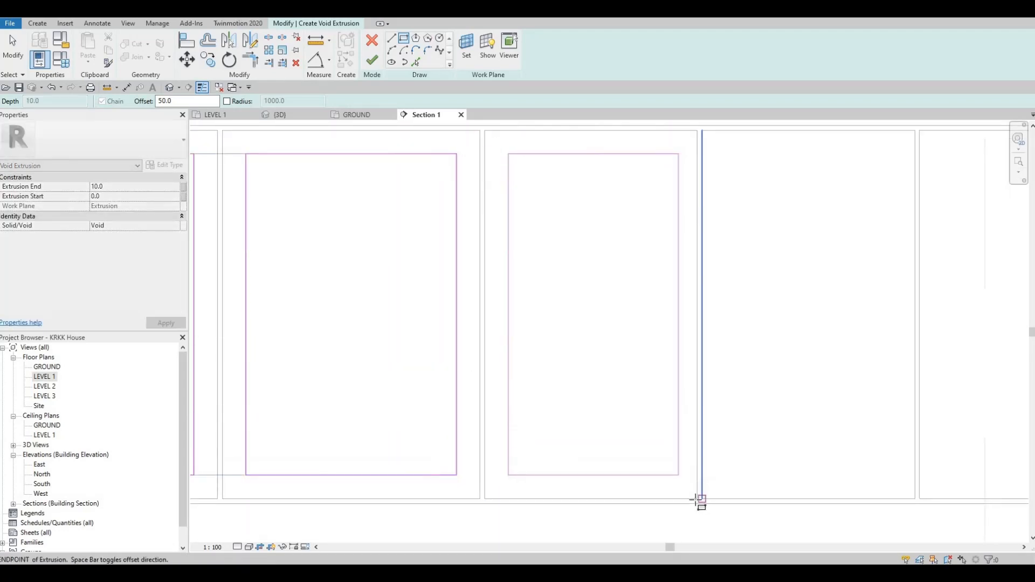
left_click(697, 499)
middle_click_drag(790, 403, 635, 424)
scroll(620, 416, "down", 1)
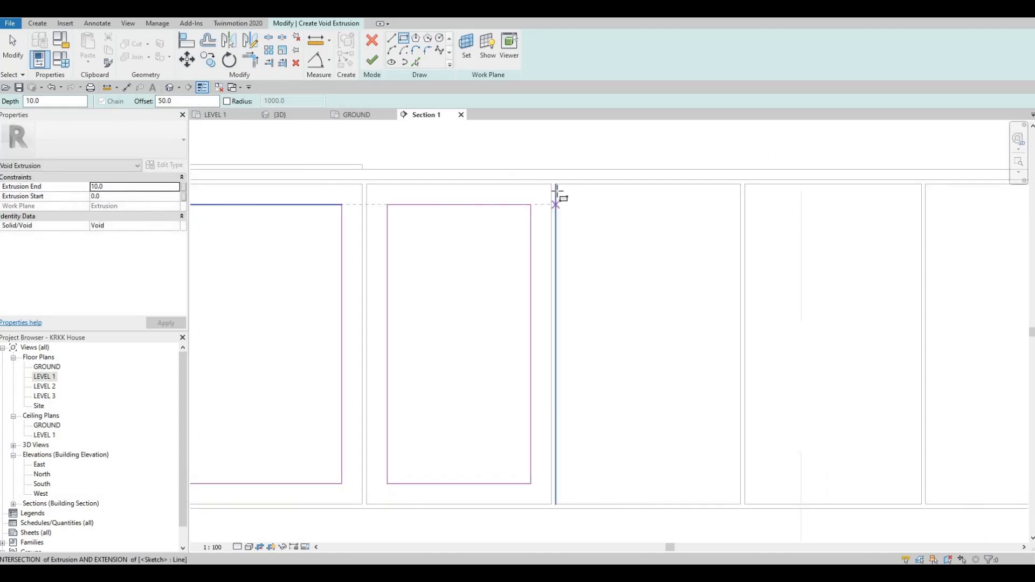
left_click(573, 208)
left_click(739, 505)
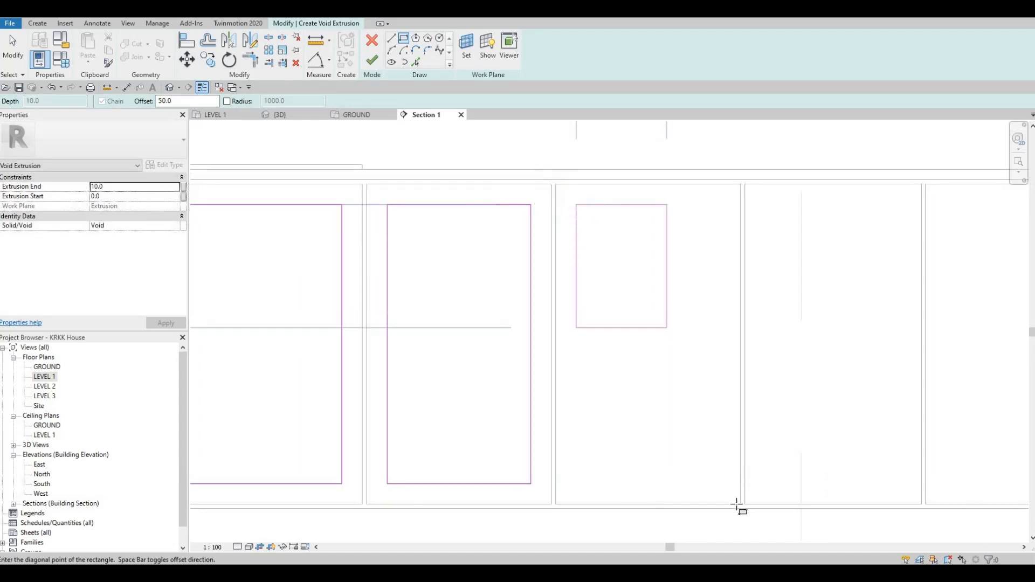
middle_click_drag(743, 258, 545, 256)
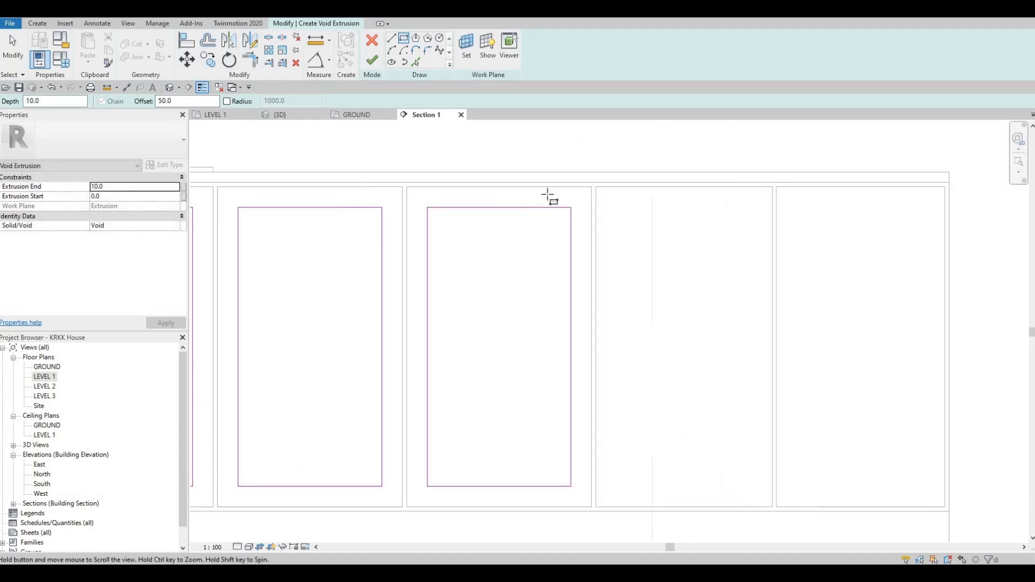
left_click(548, 183)
left_click(724, 504)
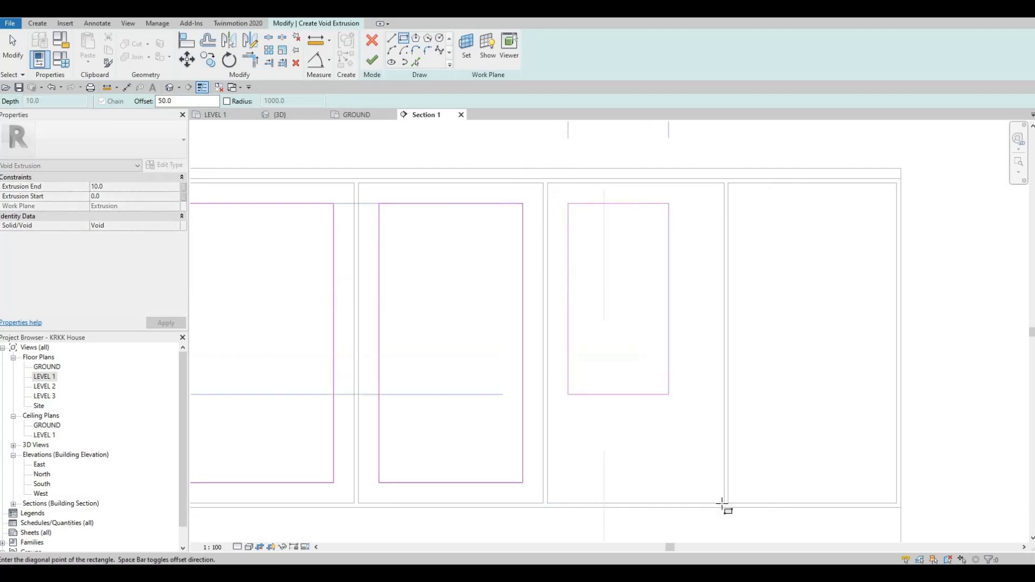
left_click(729, 185)
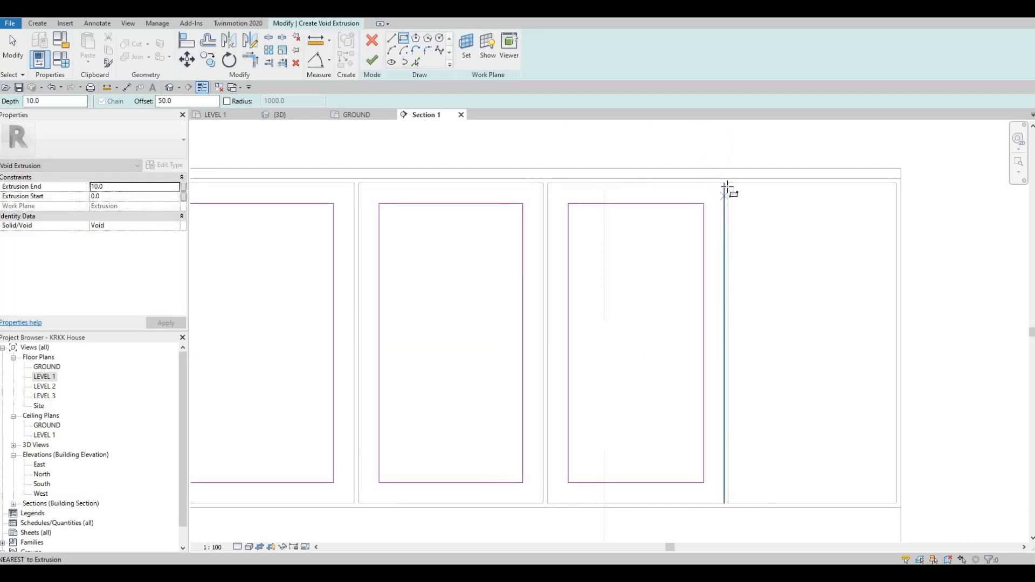
left_click(896, 504)
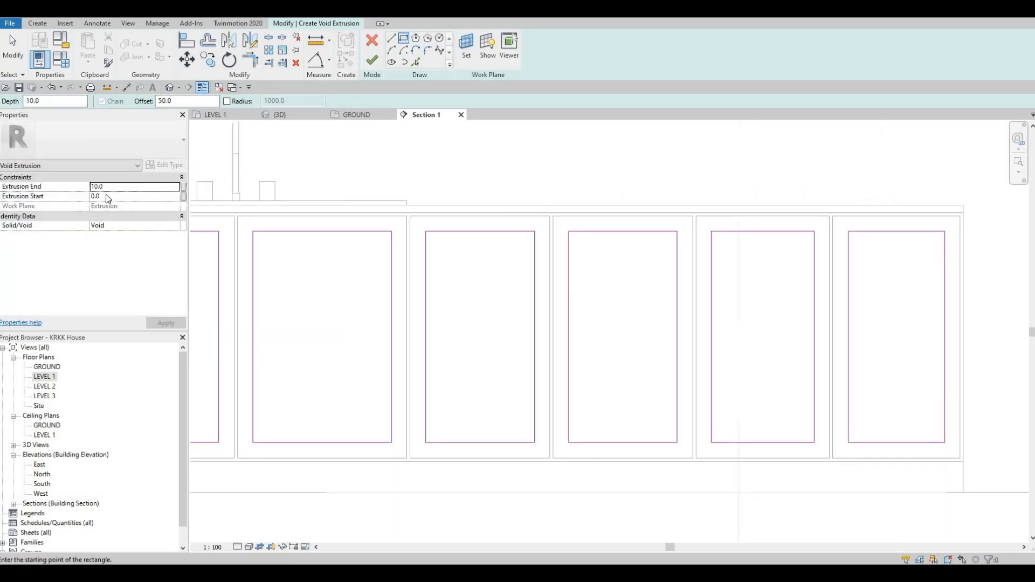
Set the void extrusion's start to -5 and its end to 5.
left_click(110, 196)
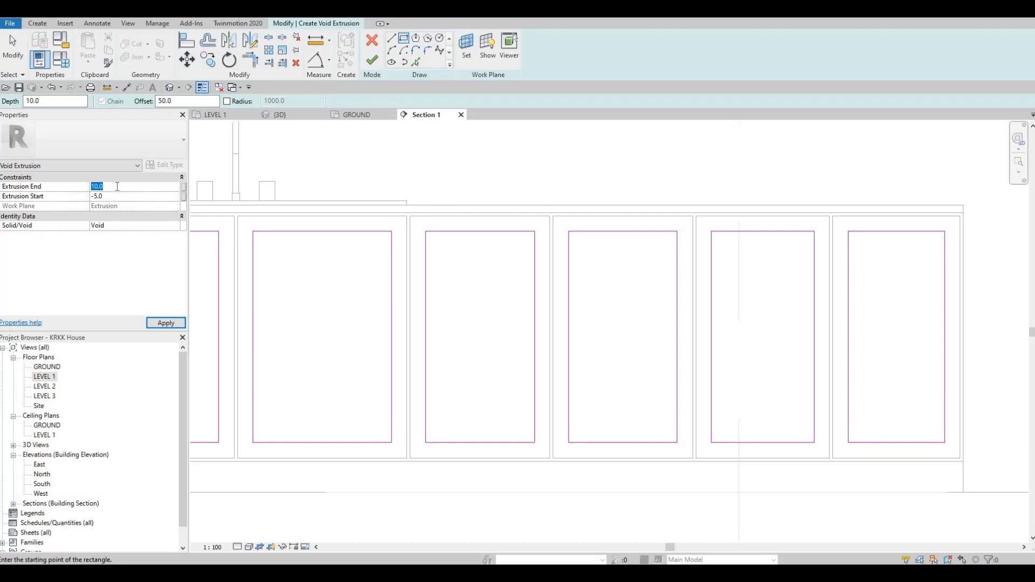
left_click(169, 324)
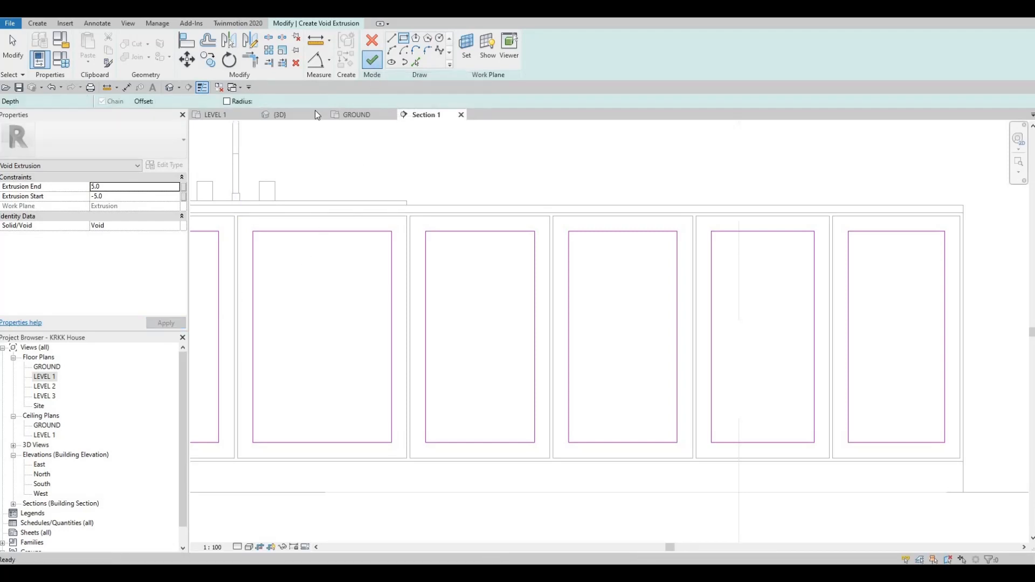
In the 3D view, cut the front panels with the void extrusion using Cut Geometry.
left_click(284, 113)
scroll(474, 236, "up", 5)
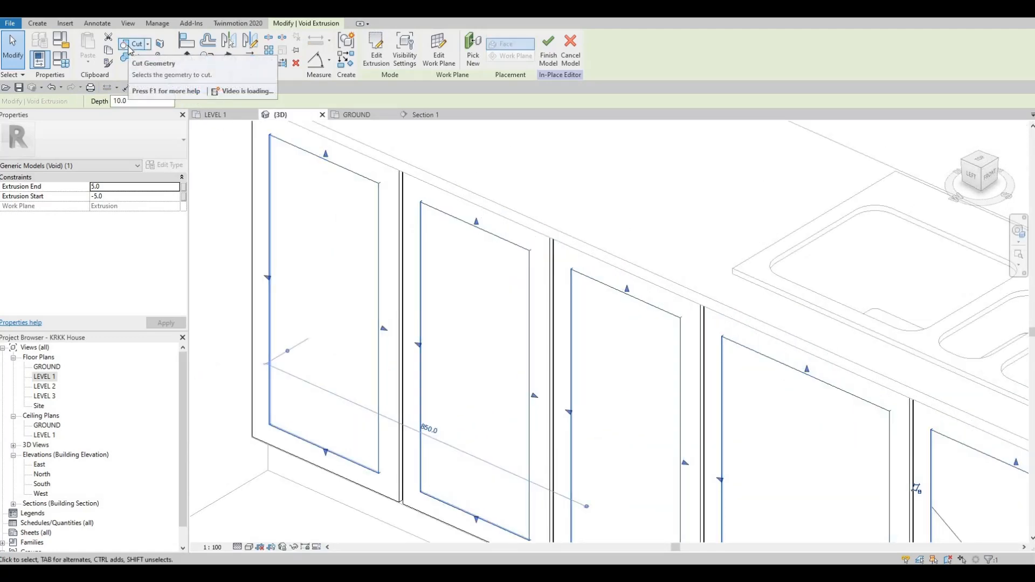
left_click(131, 45)
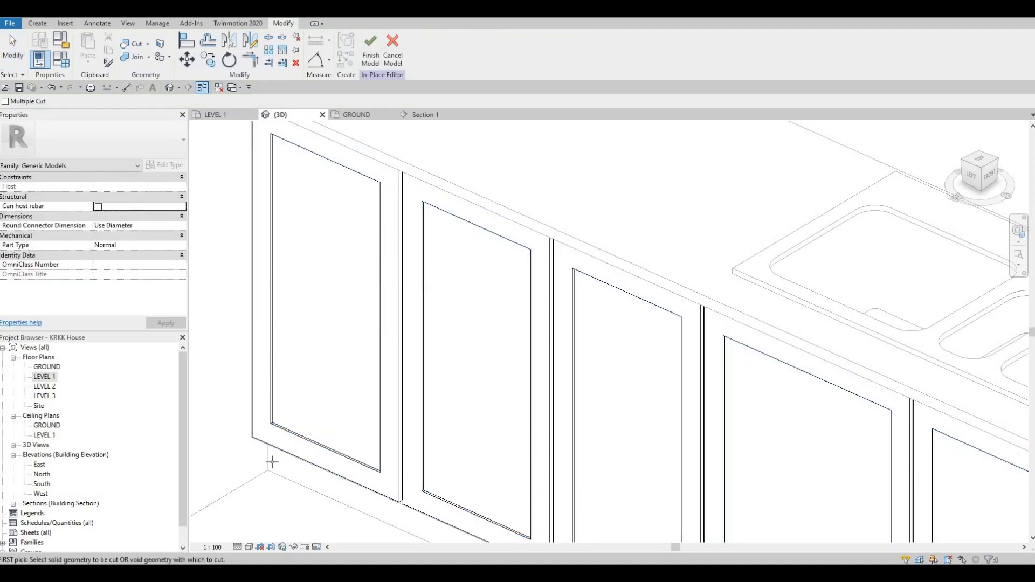
scroll(294, 393, "up", 5)
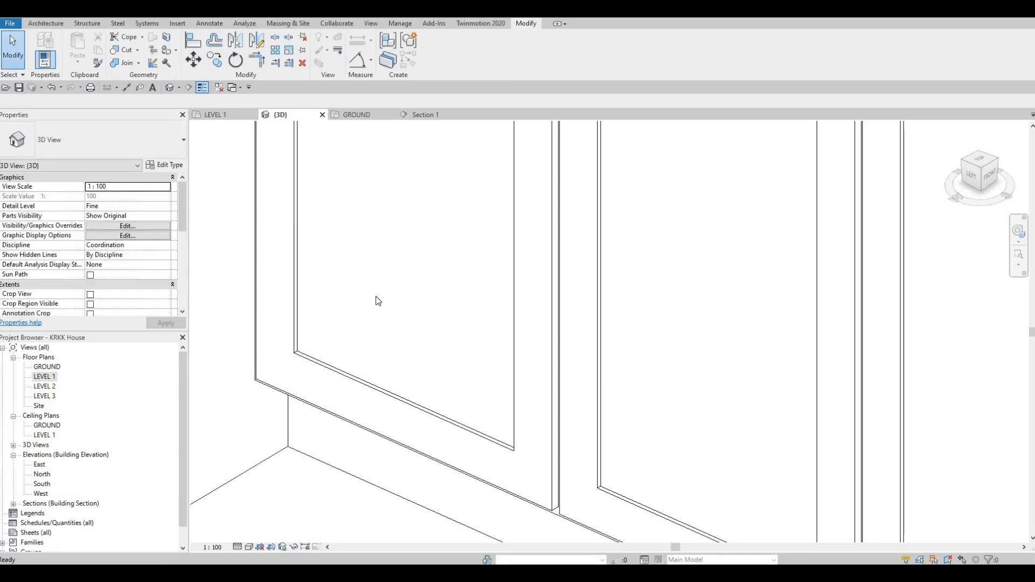
Orbit and zoom around the bench in the 3D view to inspect the recessed grooves cut into the front panels.
scroll(402, 354, "down", 6)
middle_click_drag(506, 377, 506, 424, "shift")
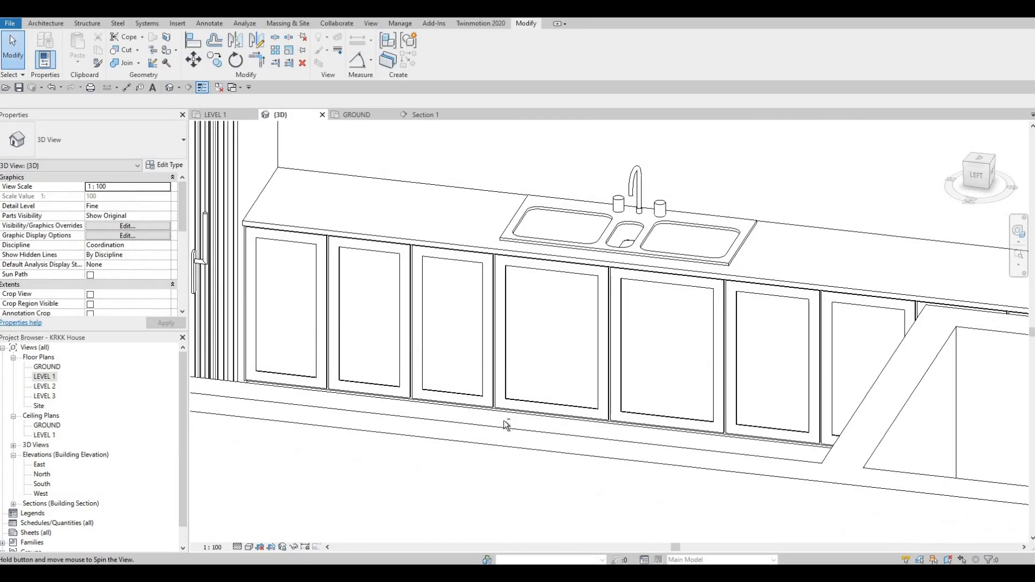
middle_click_drag(390, 266, 228, 182, "shift")
middle_click_drag(685, 361, 655, 375, "shift")
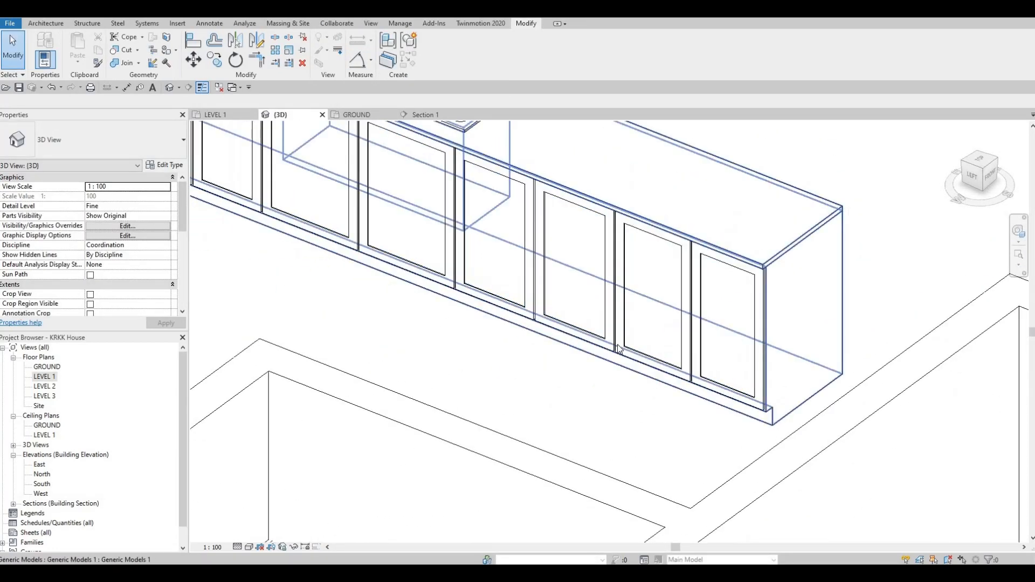
scroll(657, 364, "up", 2)
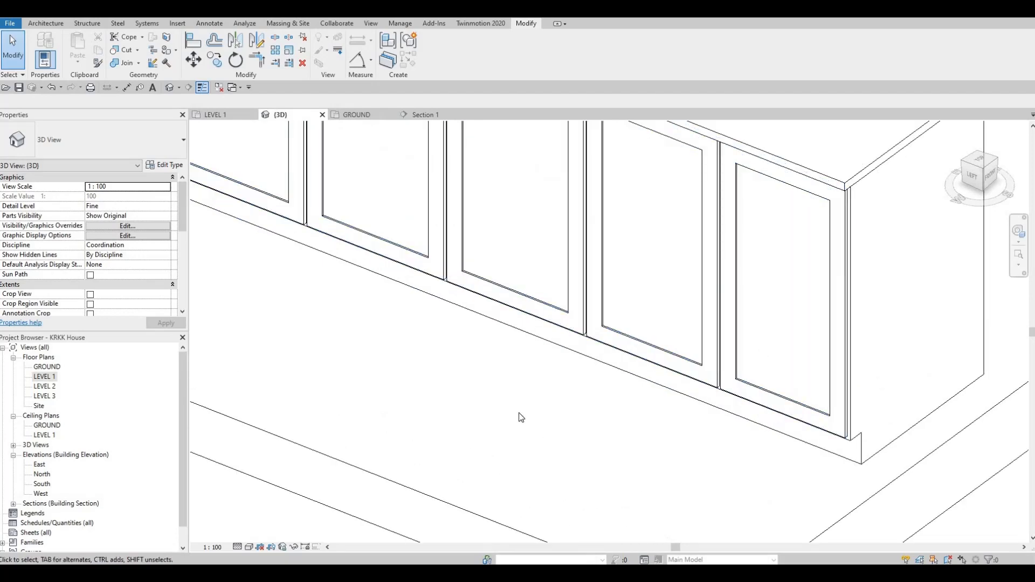
middle_click_drag(562, 433, 384, 358, "shift")
middle_click_drag(363, 318, 432, 378)
scroll(432, 379, "down", 3)
middle_click_drag(372, 339, 487, 319, "shift")
middle_click_drag(243, 297, 485, 312)
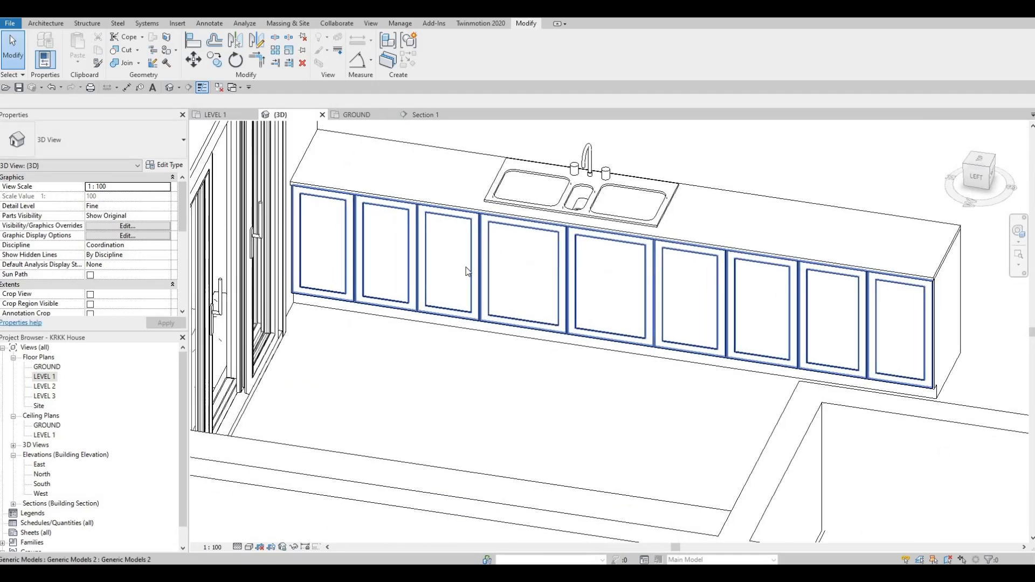
scroll(414, 204, "up", 2)
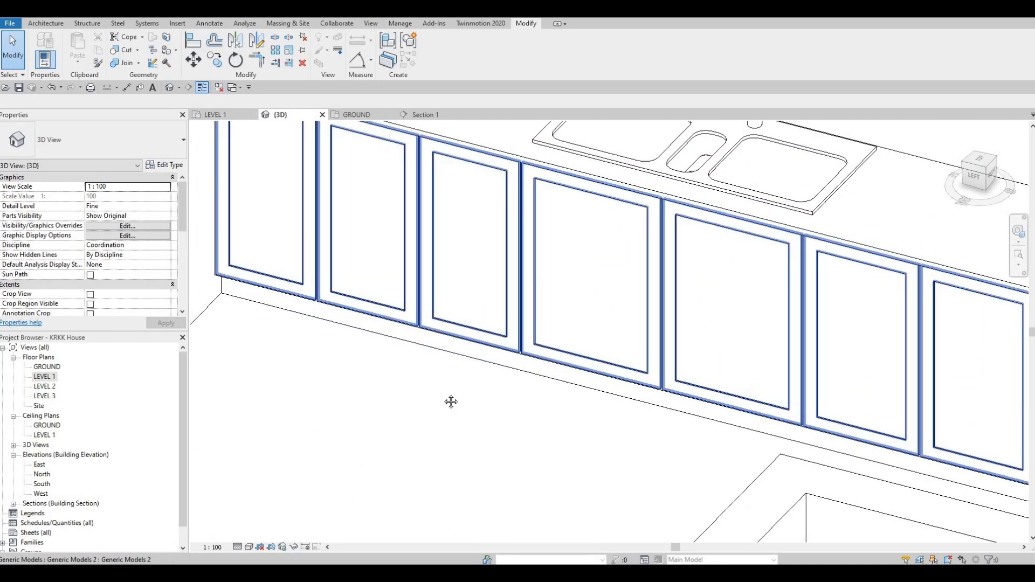
middle_click_drag(483, 232, 484, 288)
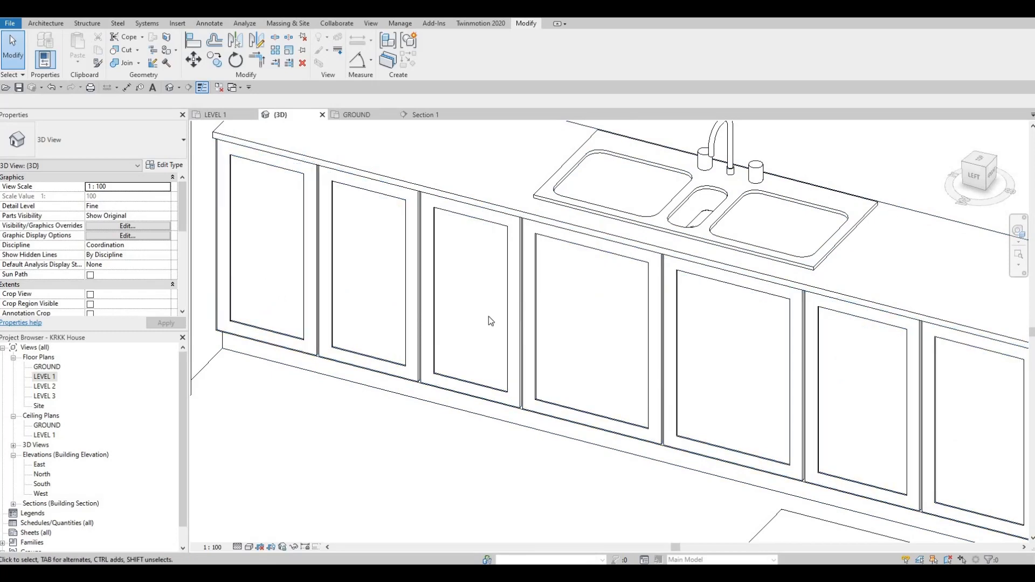
middle_click_drag(489, 321, 401, 366)
scroll(493, 317, "down", 2)
middle_click_drag(585, 303, 592, 367)
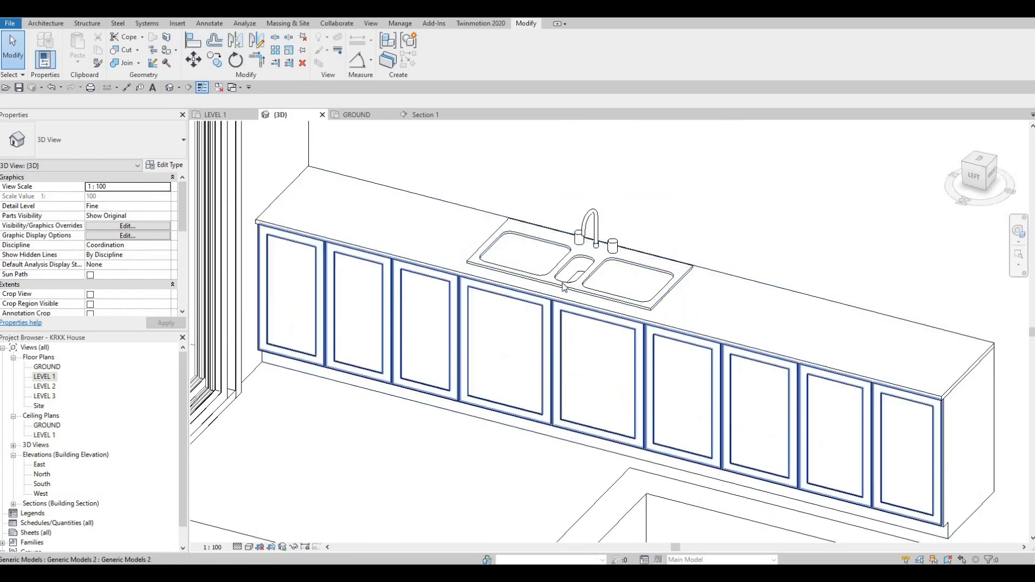
scroll(588, 293, "down", 4)
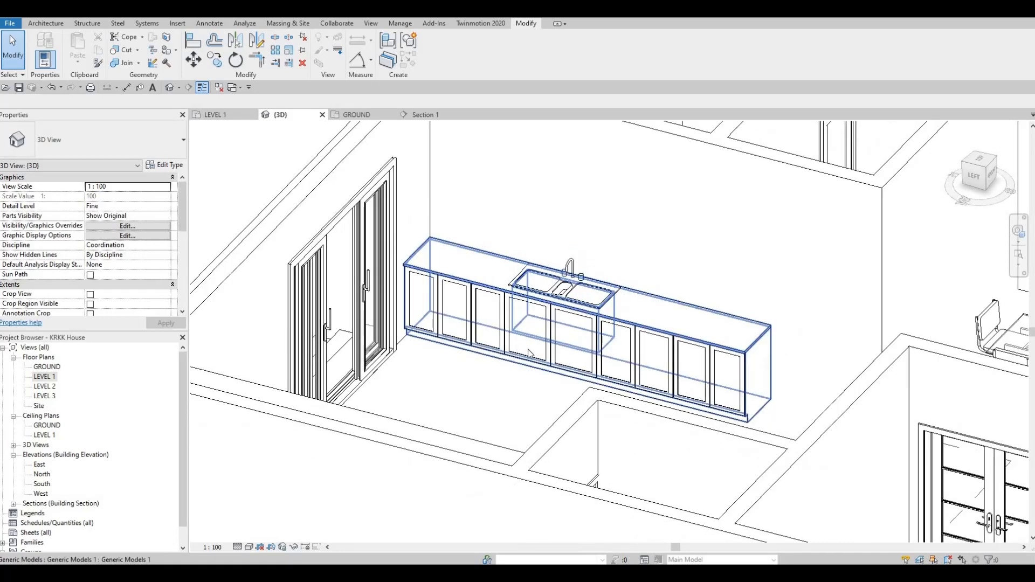
scroll(501, 270, "down", 2)
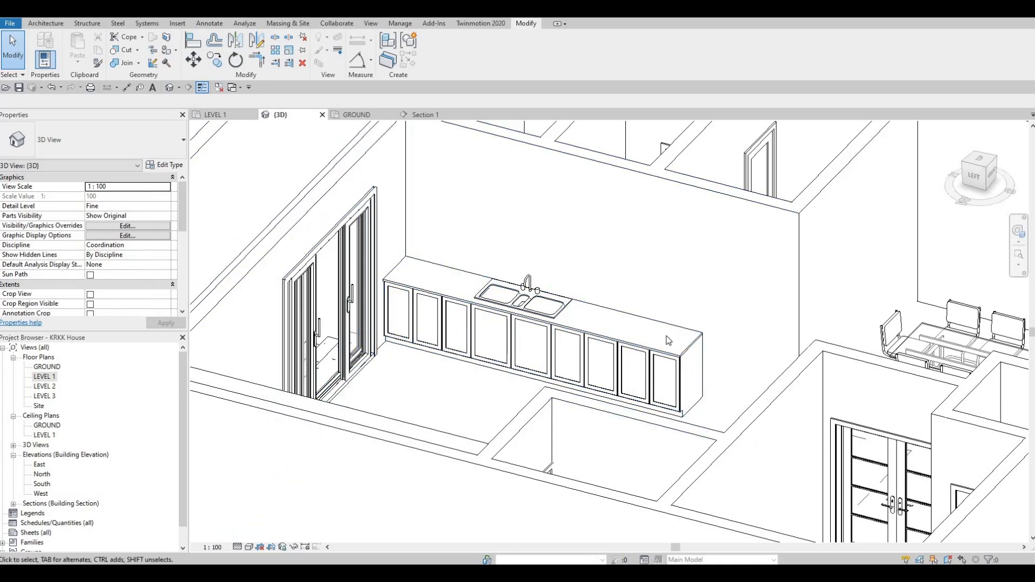
In the Level 1 plan, load the M_Refrigerator-French_Door-with_Ice_and_Water_Dispenser family from the Specialty Equipment > Domestic > Mid-Range library folder.
double_click(44, 376)
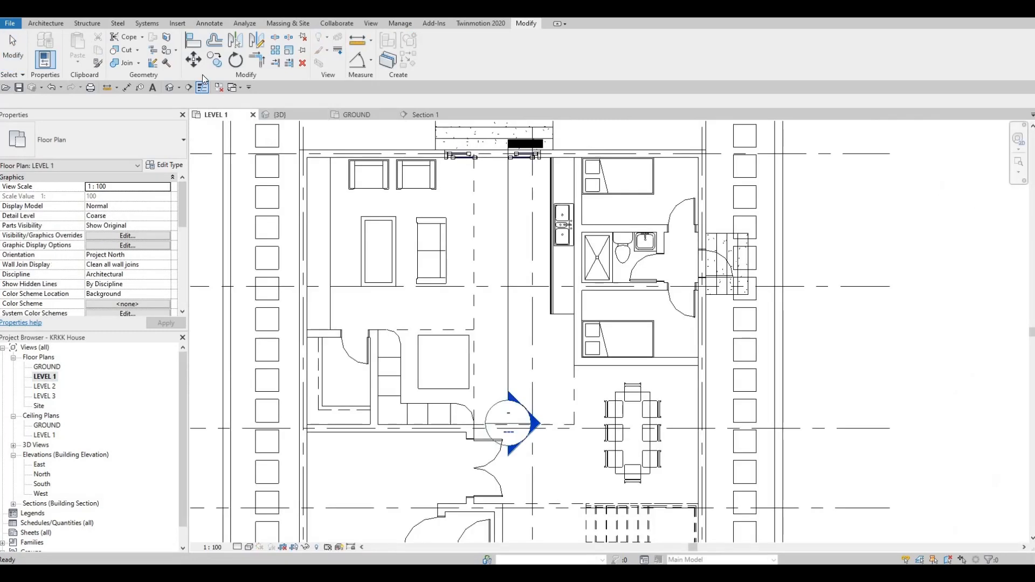
left_click(177, 23)
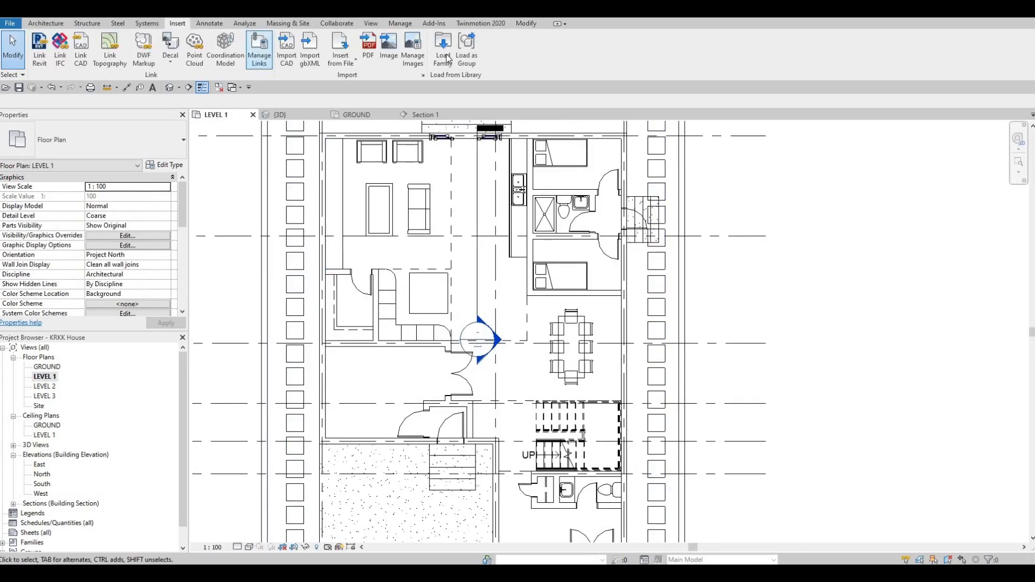
left_click(443, 51)
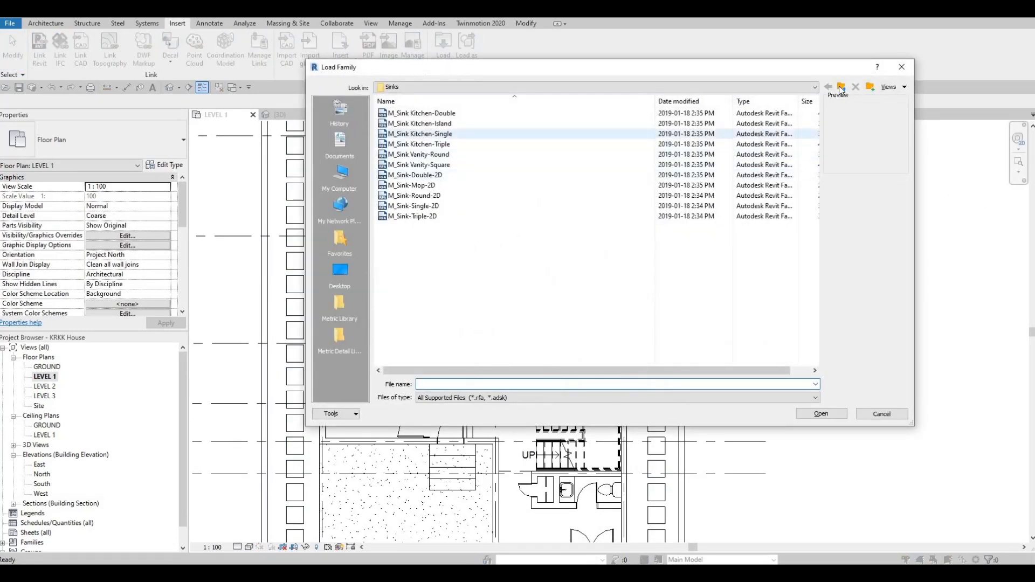
left_click(841, 88)
left_click(841, 88)
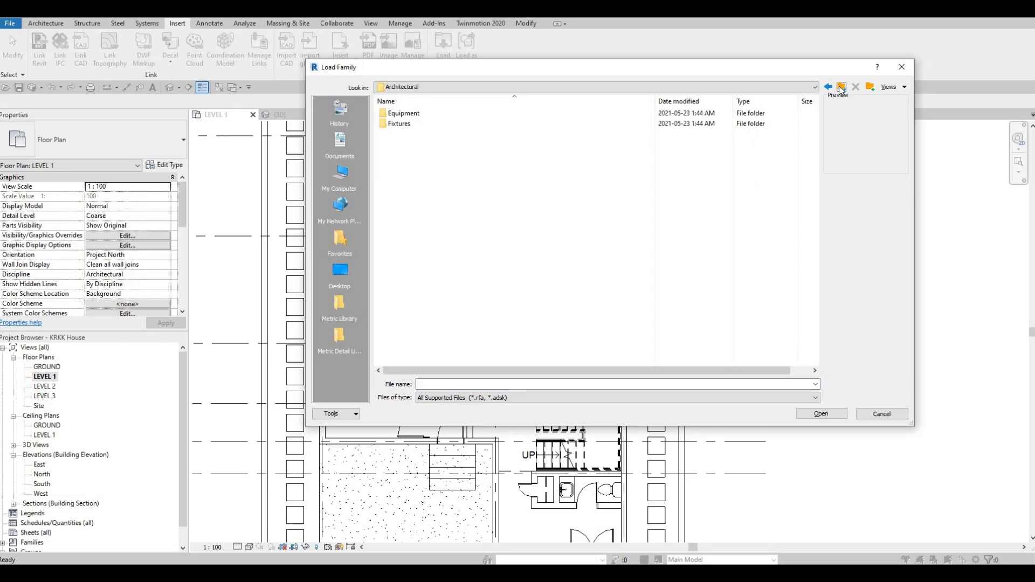
left_click(841, 87)
left_click(340, 303)
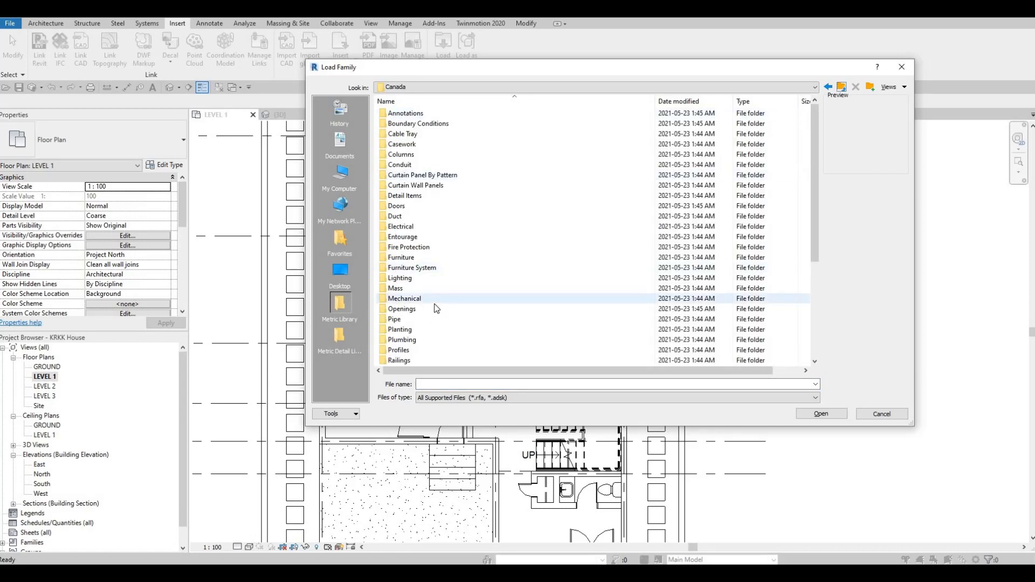
scroll(436, 308, "down", 3)
double_click(410, 288)
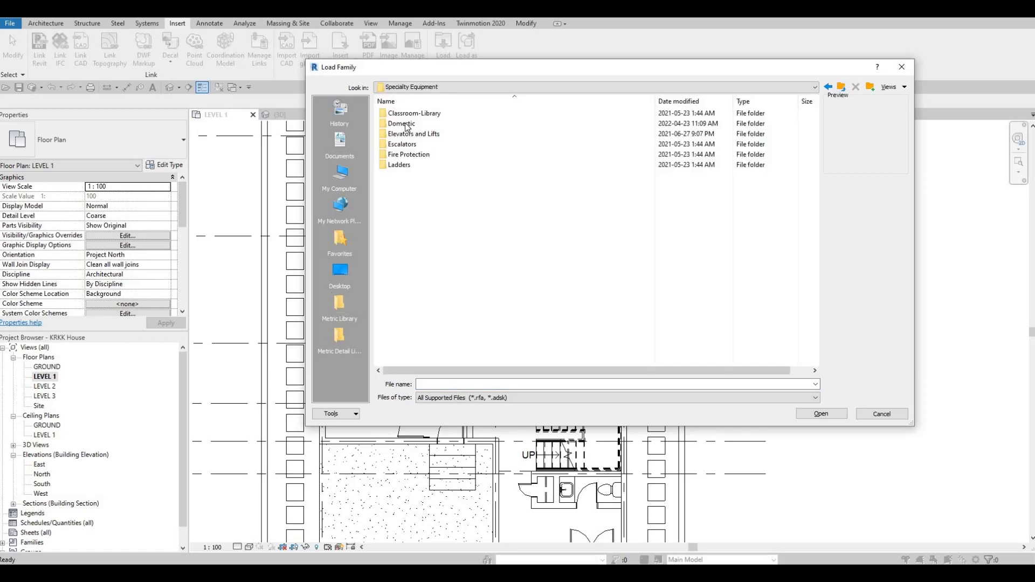
double_click(406, 124)
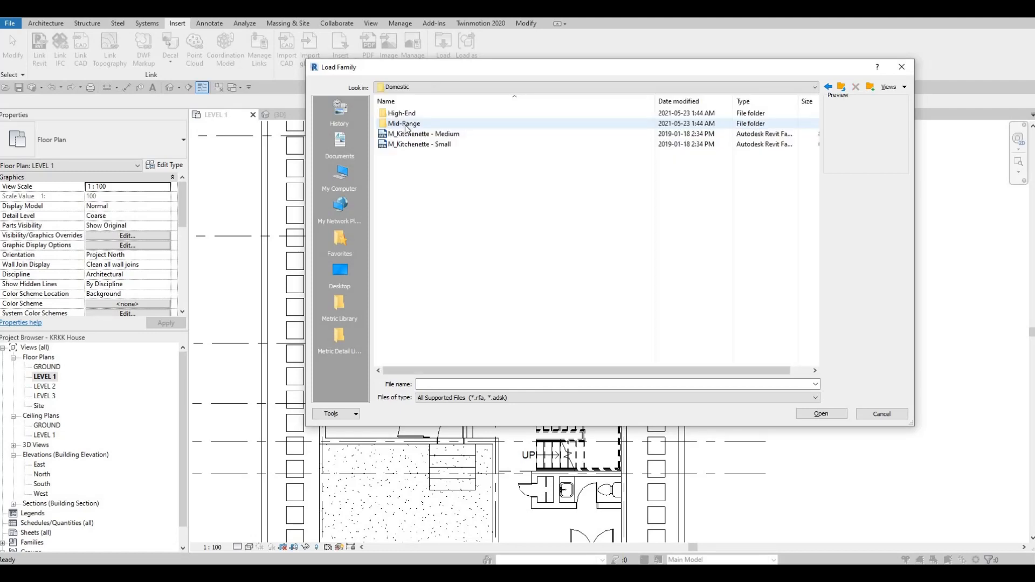
double_click(405, 124)
left_click(409, 237)
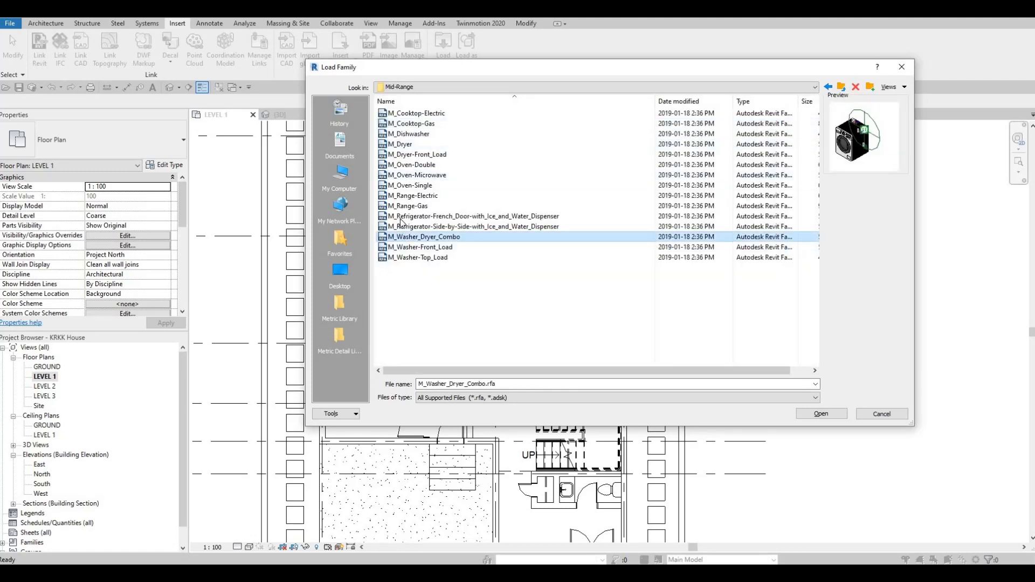
left_click(403, 216)
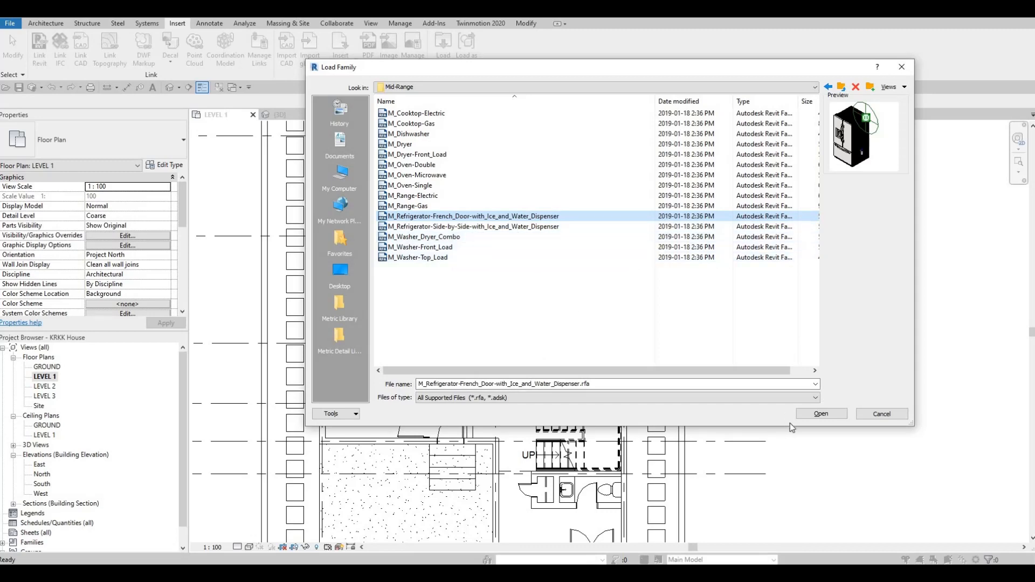
left_click(821, 413)
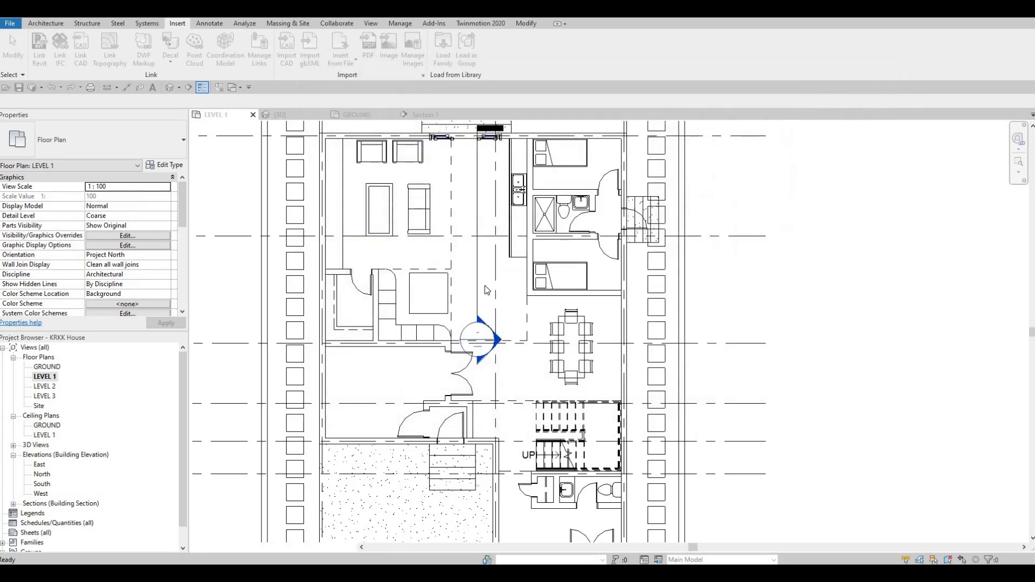
Place the refrigerator at the end of the bench in the Level 1 plan, rotated to face the kitchen.
key("c")
key("m")
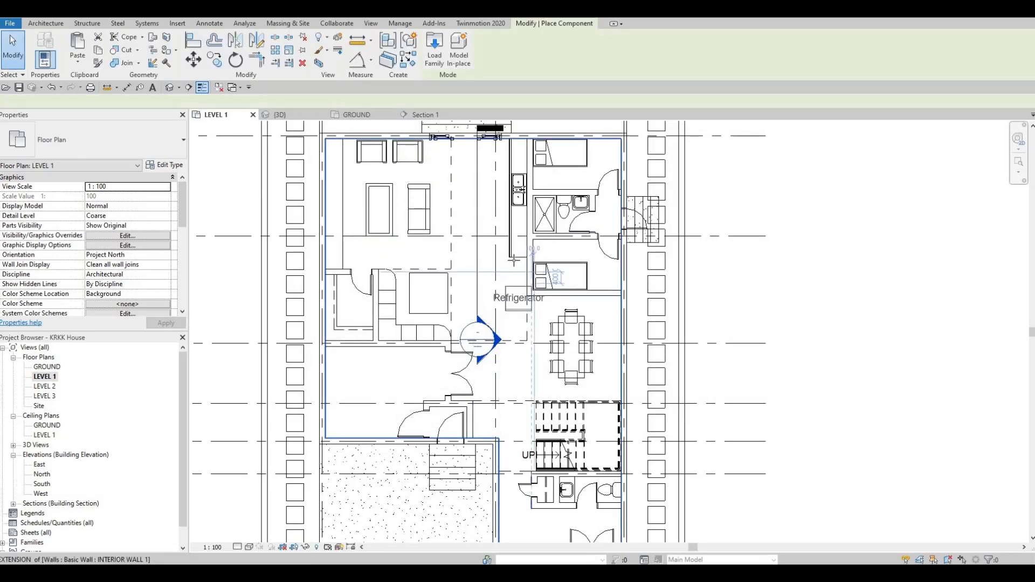
scroll(513, 271, "up", 5)
key("space")
key("space")
key("space")
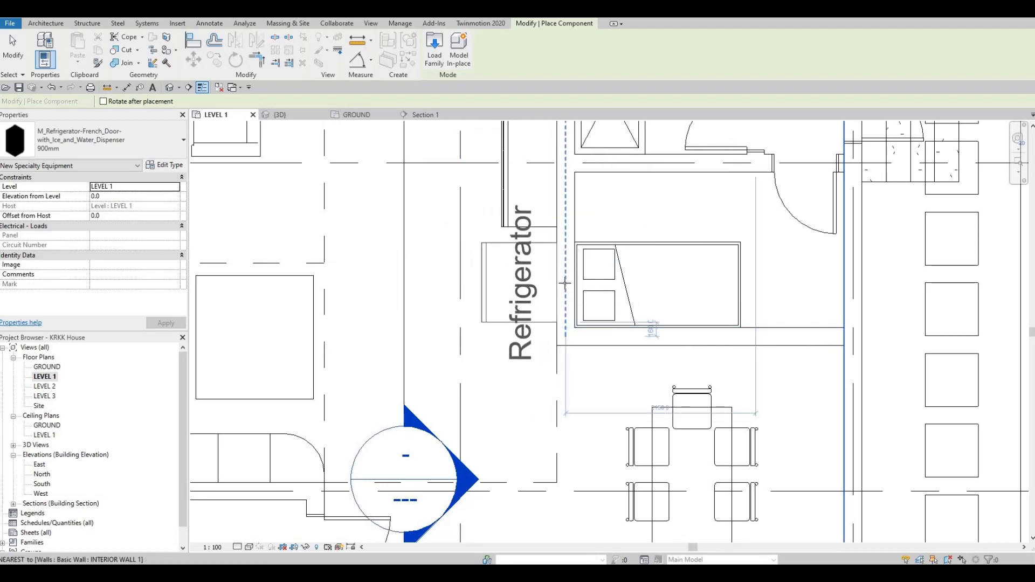
left_click(496, 305)
key("Escape")
key("Escape")
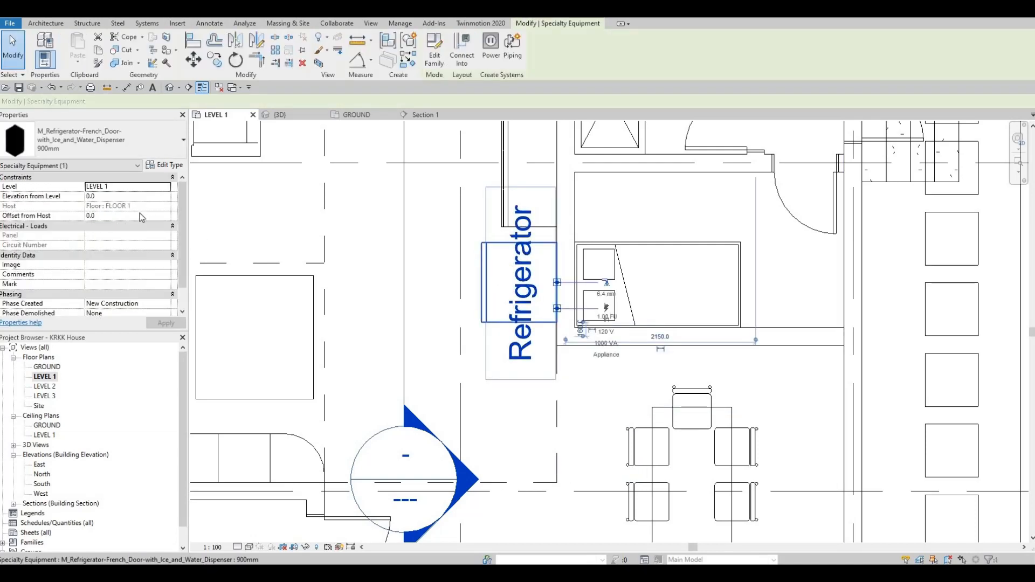
Turn off Show Label in the refrigerator's type properties.
left_click(167, 165)
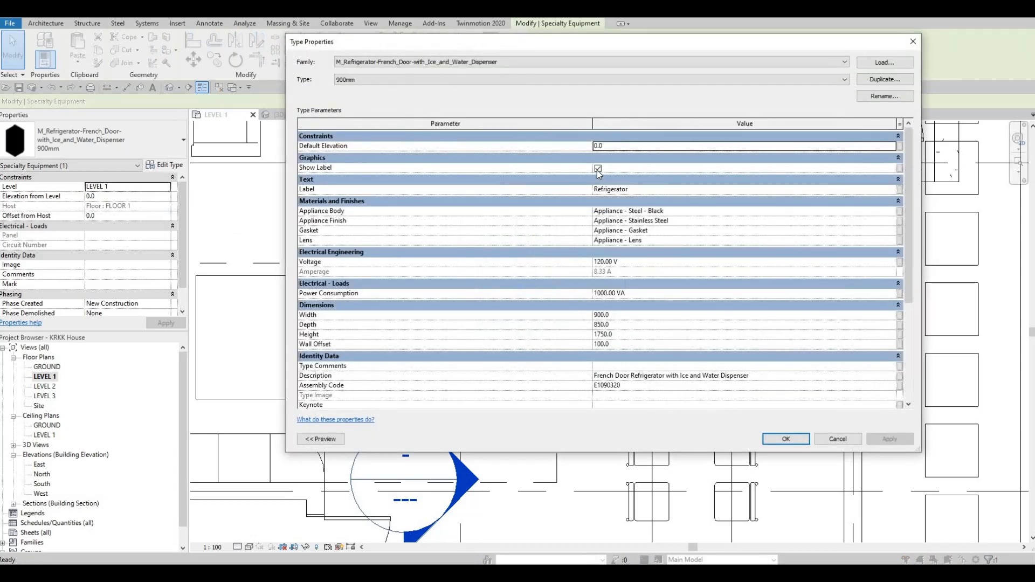
left_click(598, 168)
left_click(882, 438)
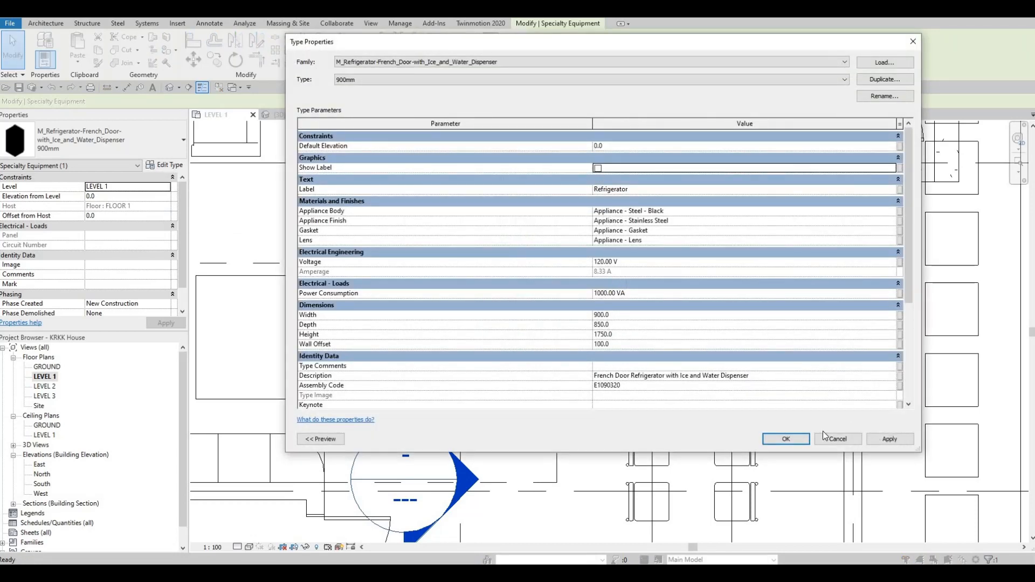
left_click(786, 438)
key("Escape")
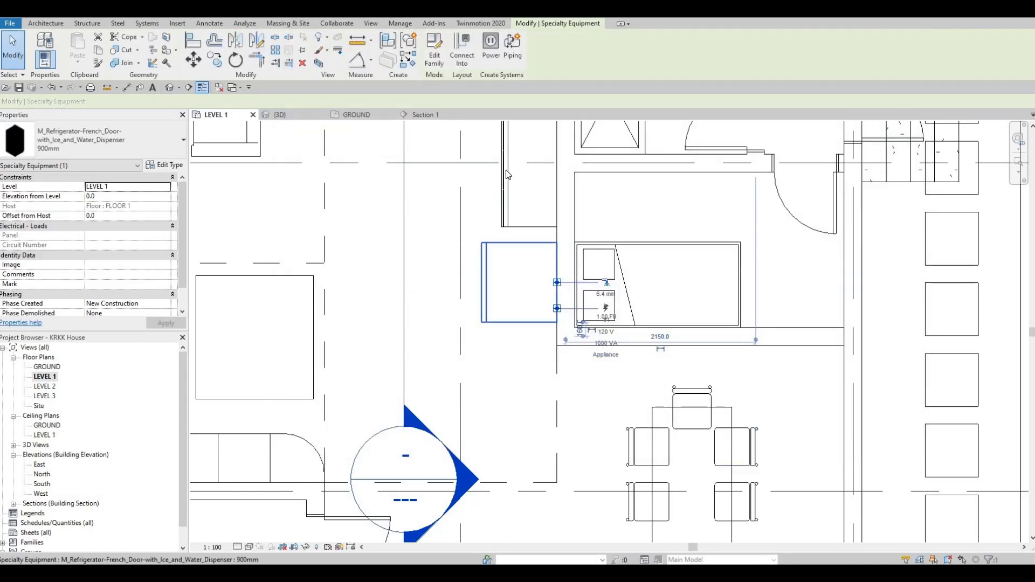
Review the kitchen bench and placed refrigerator from several angles in the 3D view.
scroll(453, 266, "down", 1)
middle_click_drag(452, 266, 610, 261)
middle_click_drag(553, 228, 556, 240)
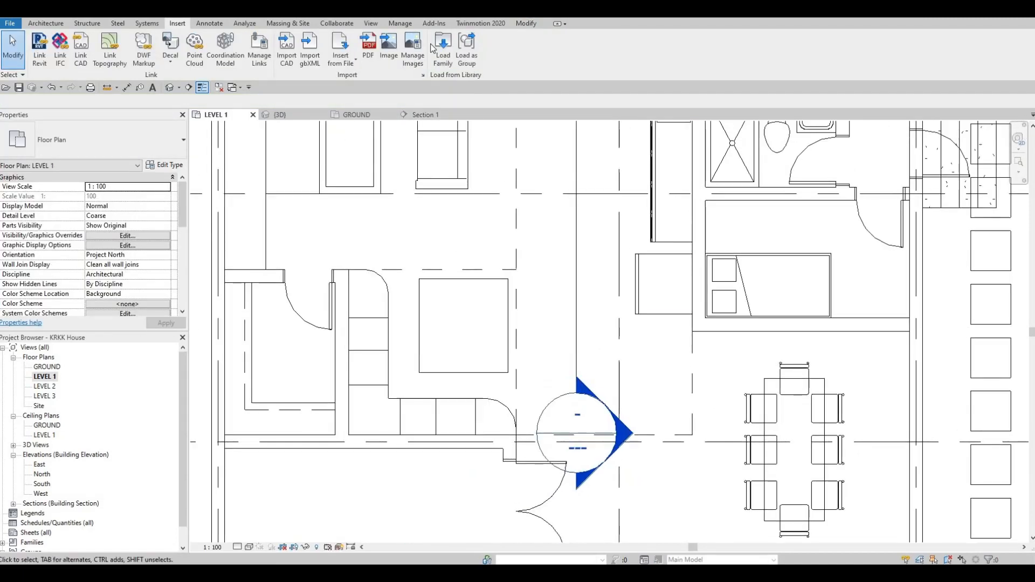
left_click(170, 87)
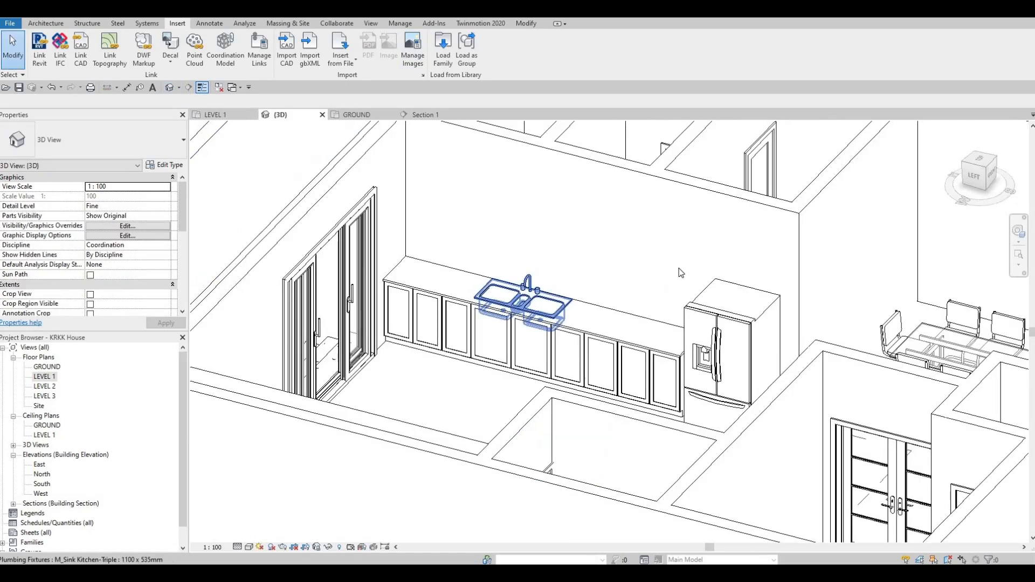
scroll(708, 262, "up", 2)
middle_click_drag(528, 187, 528, 192)
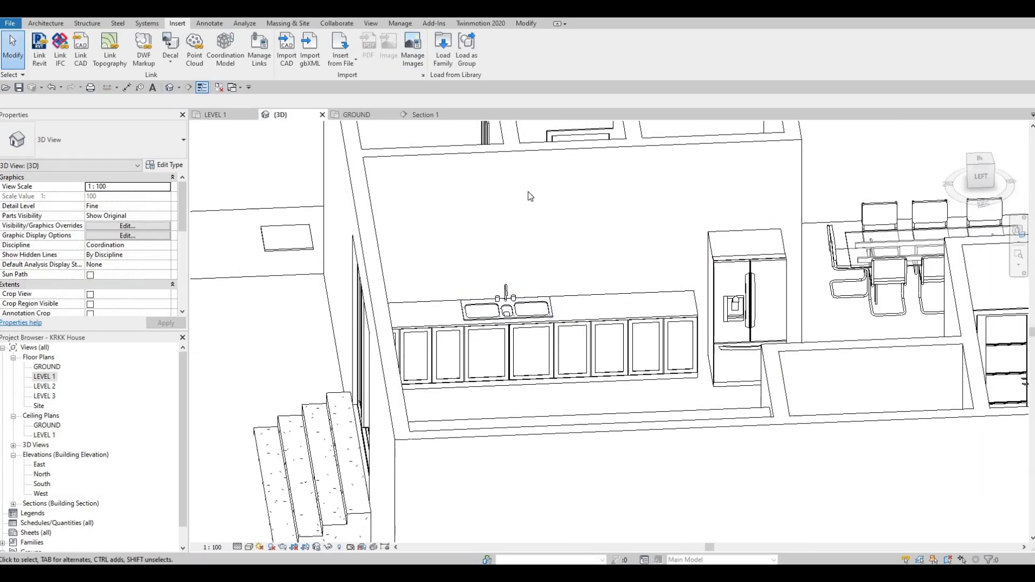
middle_click_drag(595, 256, 420, 198, "shift")
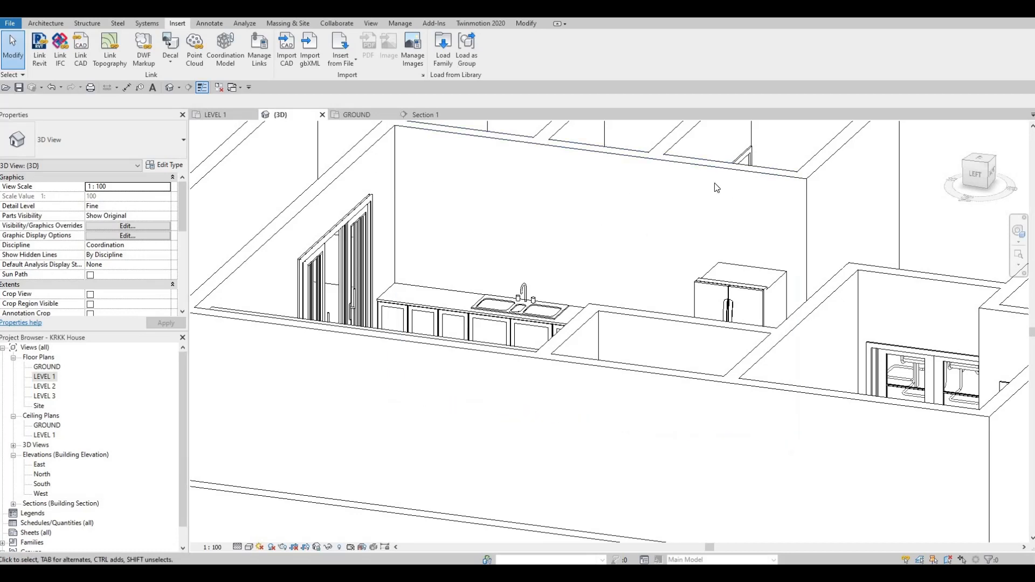
middle_click_drag(672, 254, 511, 370, "shift")
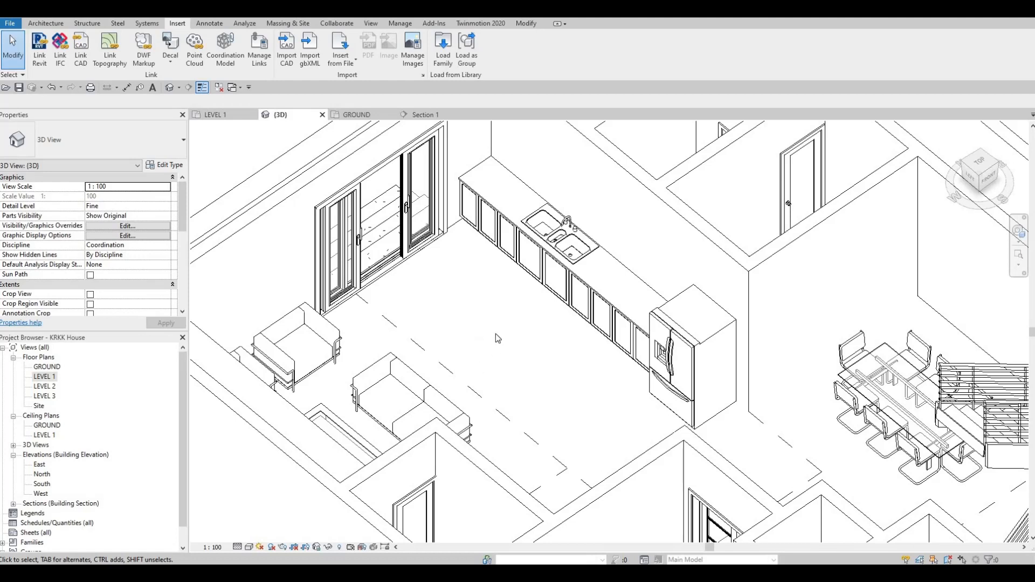
middle_click_drag(471, 313, 470, 339)
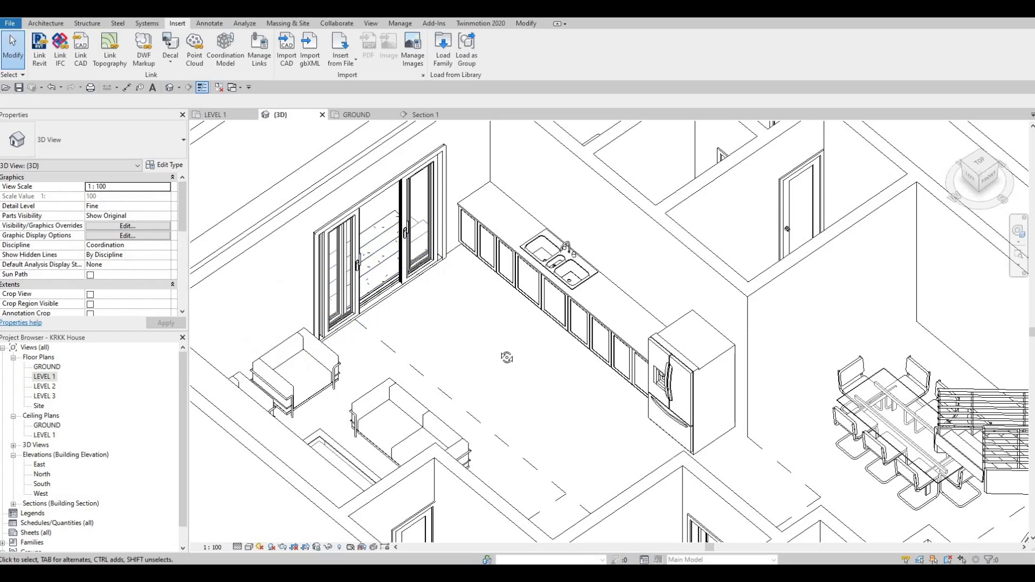
middle_click_drag(497, 289, 556, 347, "shift")
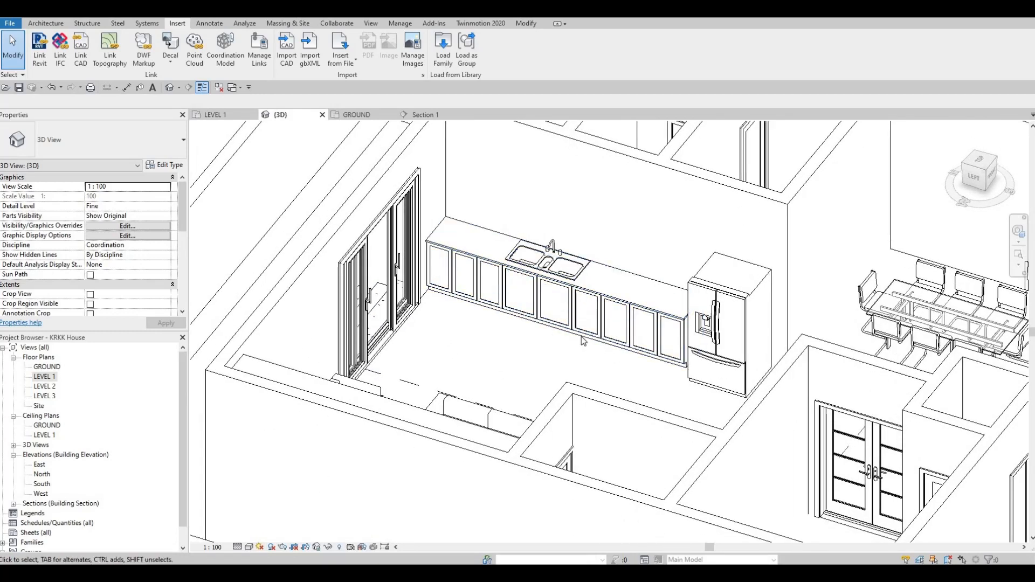
middle_click_drag(546, 390, 566, 393, "shift")
middle_click_drag(597, 344, 572, 409)
scroll(578, 326, "down", 1)
middle_click_drag(578, 325, 574, 264)
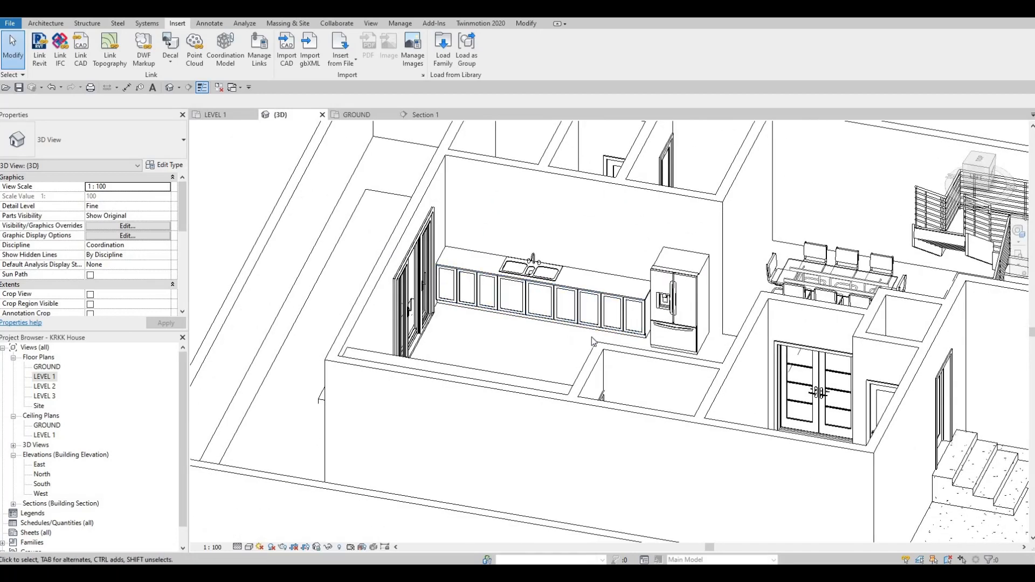